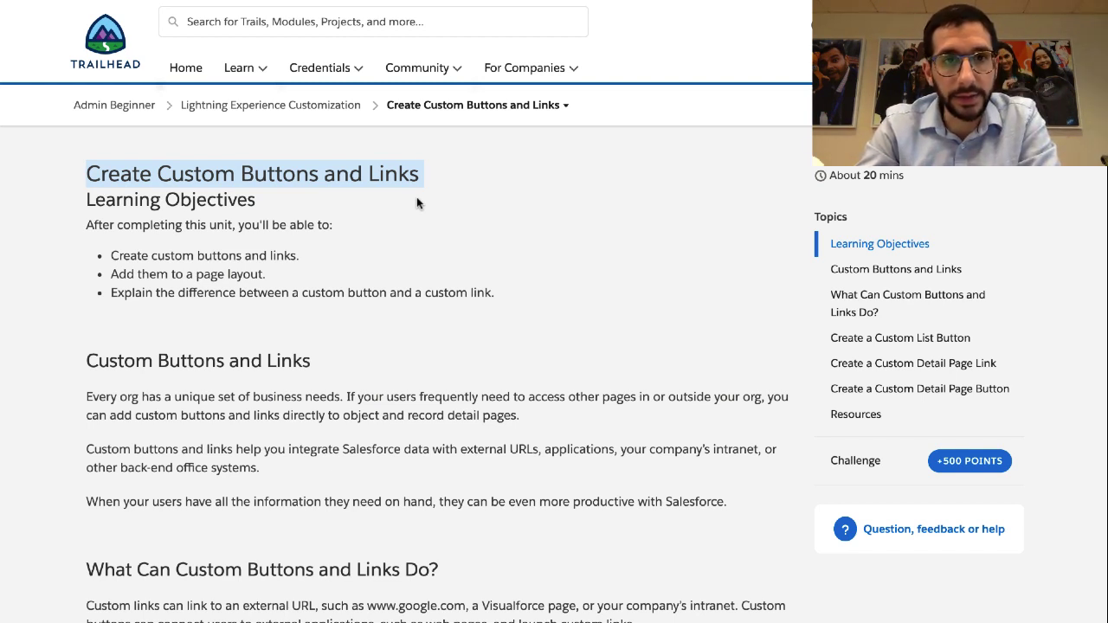
Highlight the unit's three learning objectives one by one
click(185, 254)
triple_click(185, 254)
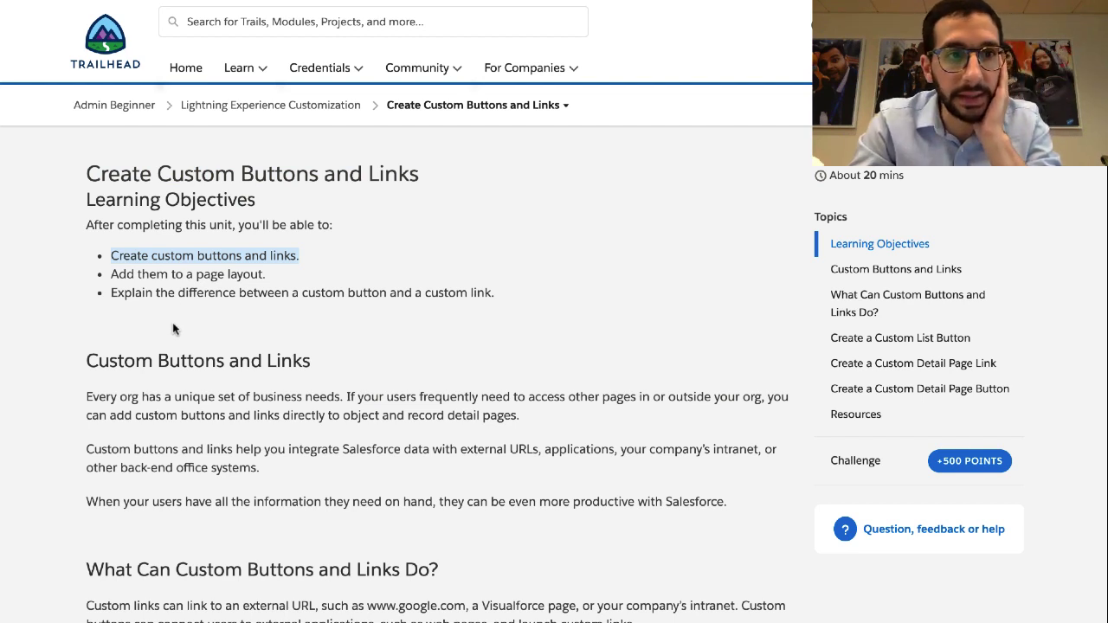
triple_click(177, 274)
click(176, 295)
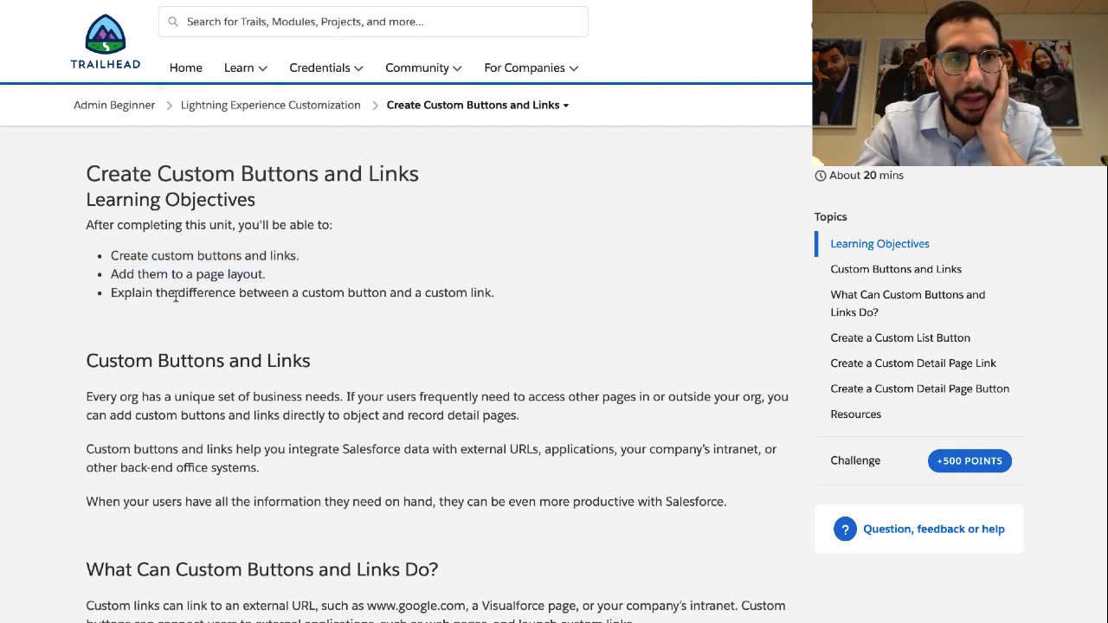
triple_click(175, 295)
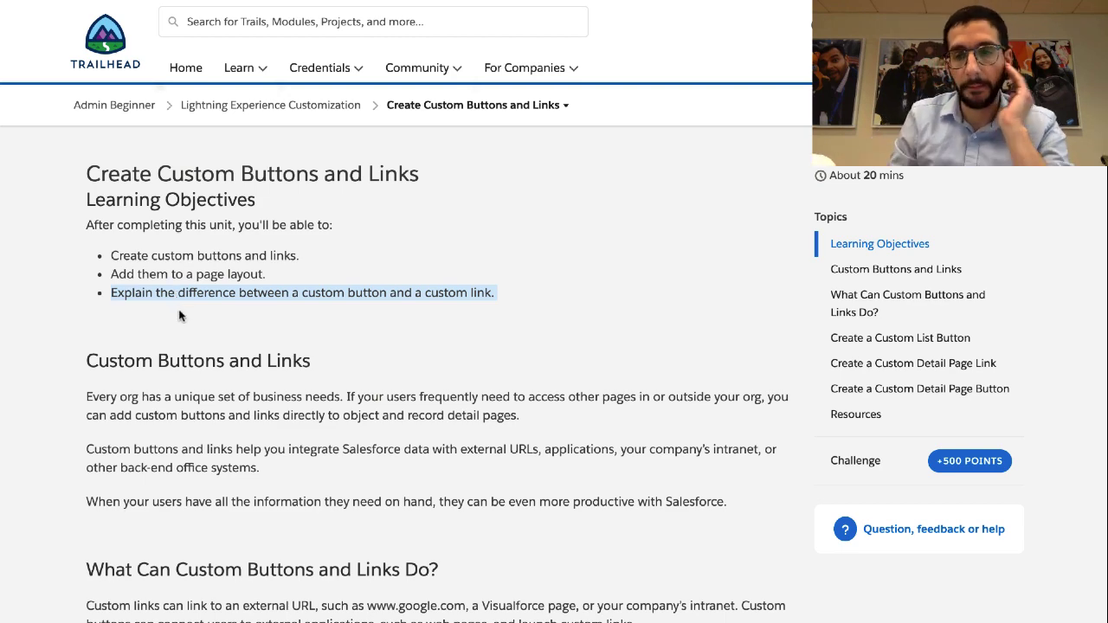
Highlight the paragraphs on unique business needs and integrating external systems
scroll(180, 315, down, 3)
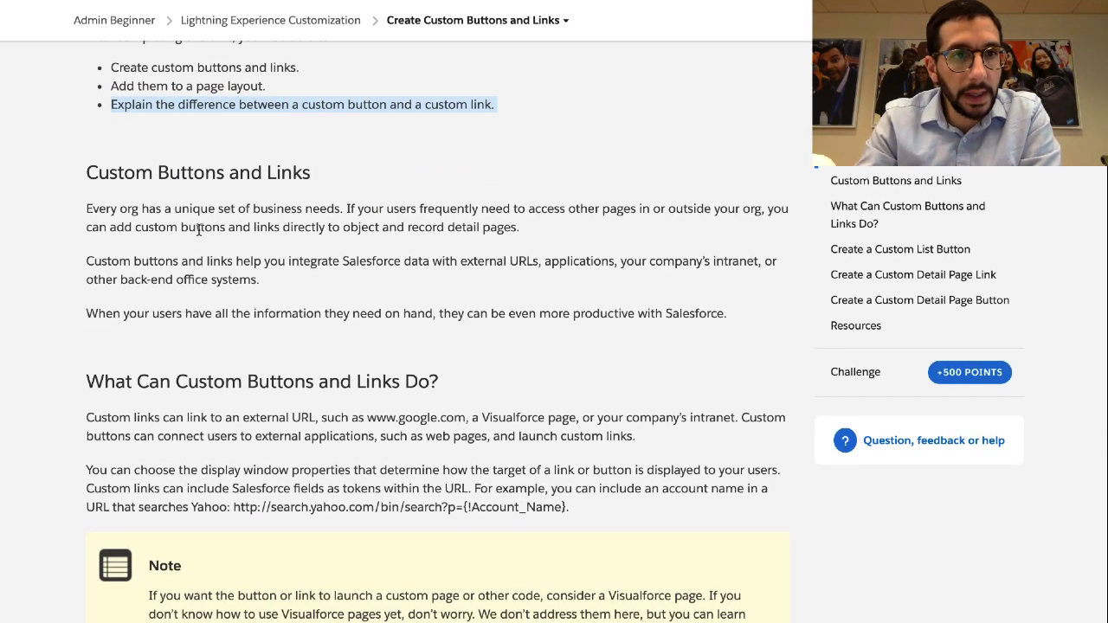
triple_click(190, 228)
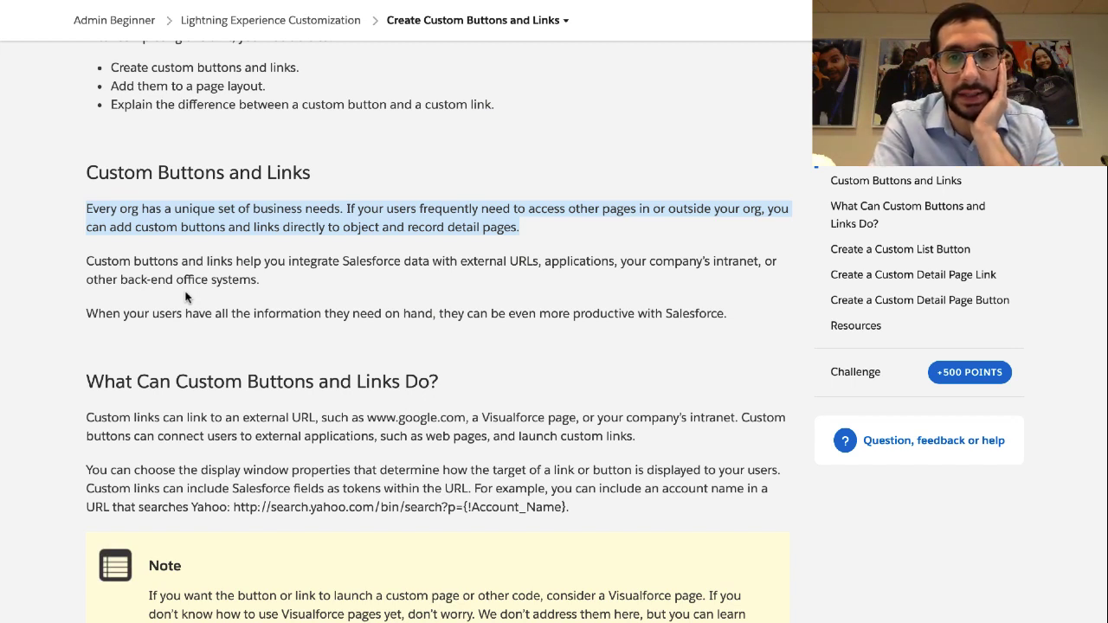
scroll(186, 297, down, 1)
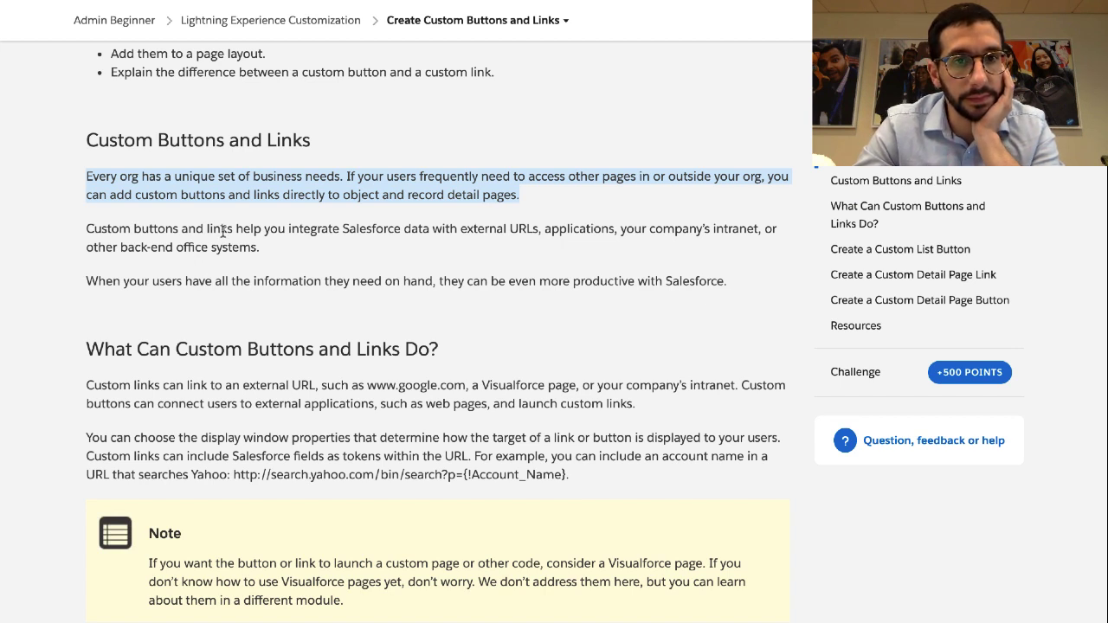
triple_click(223, 231)
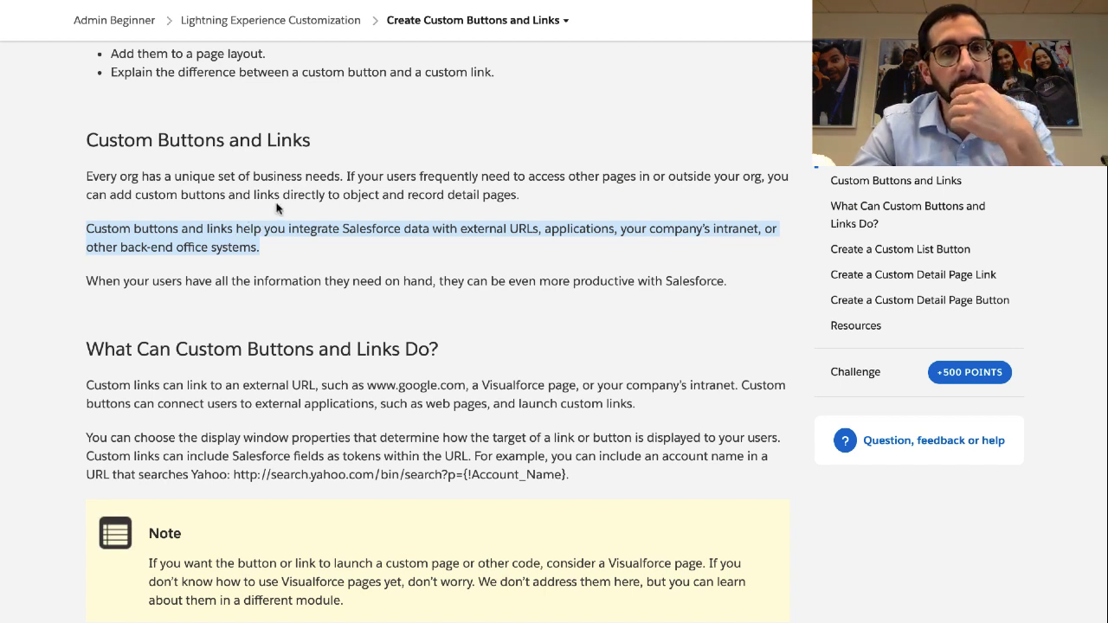
Emphasise 'object' and 'record', then highlight the Salesforce data integration and productivity sentences
triple_click(362, 195)
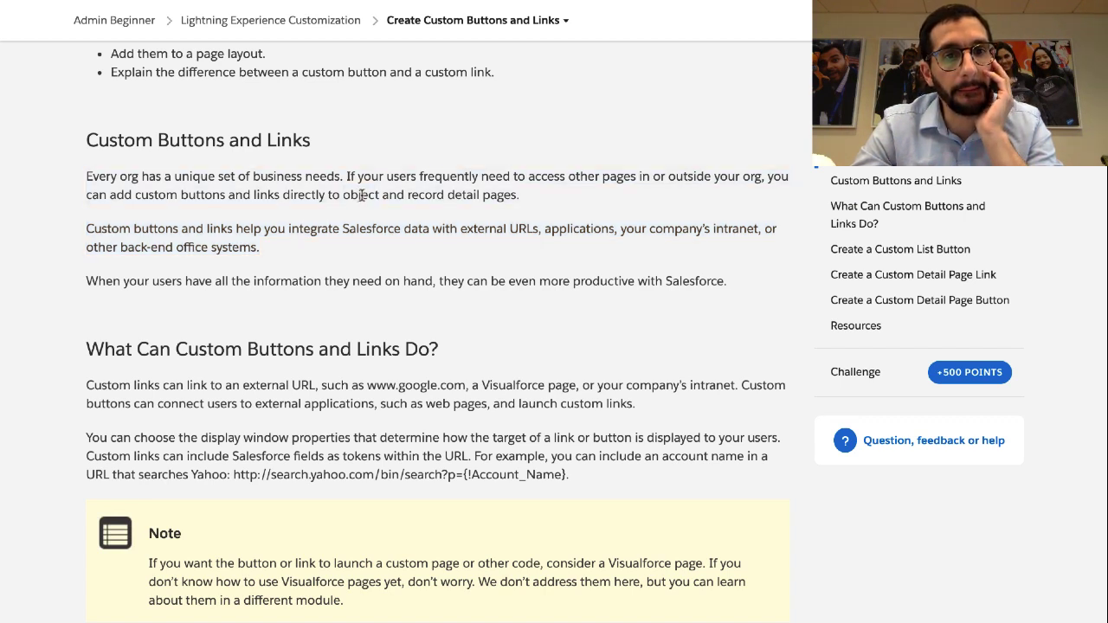
double_click(361, 195)
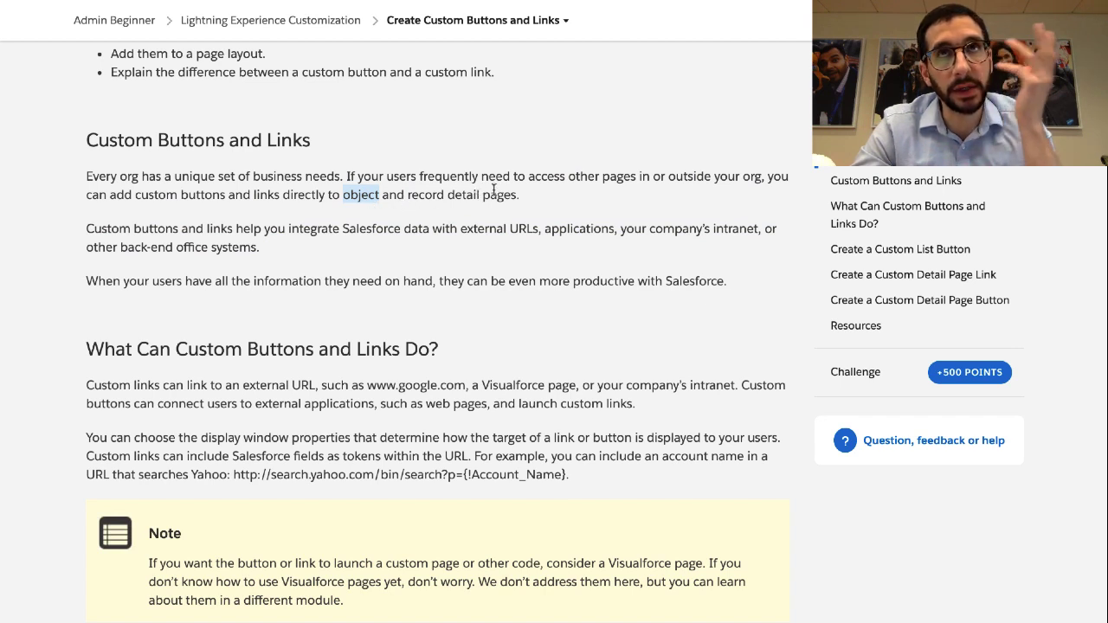
click(417, 194)
double_click(417, 194)
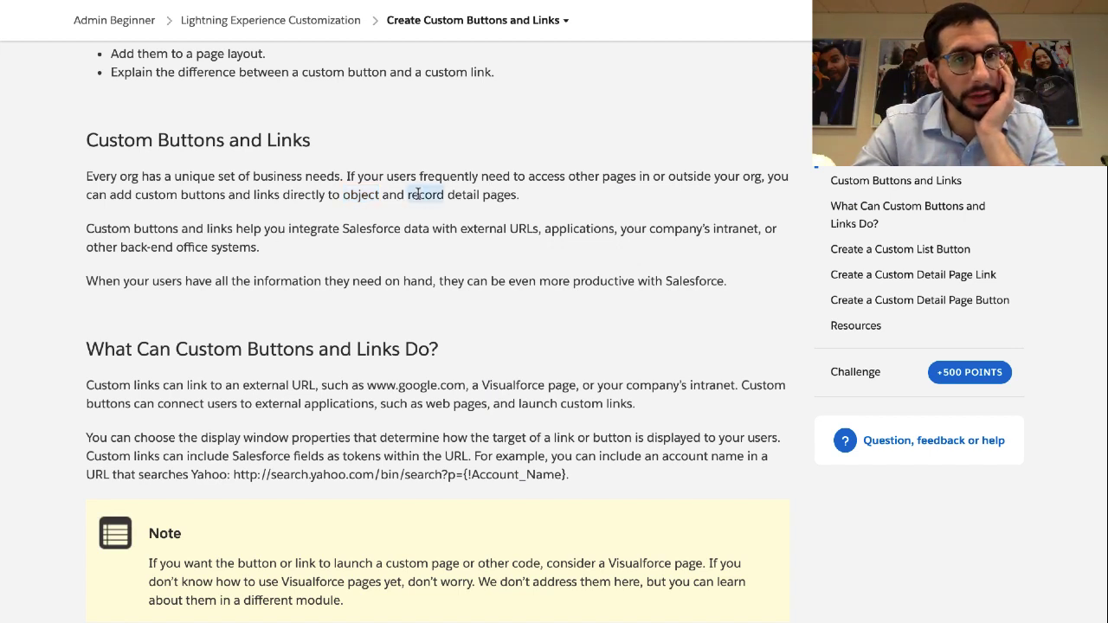
double_click(356, 194)
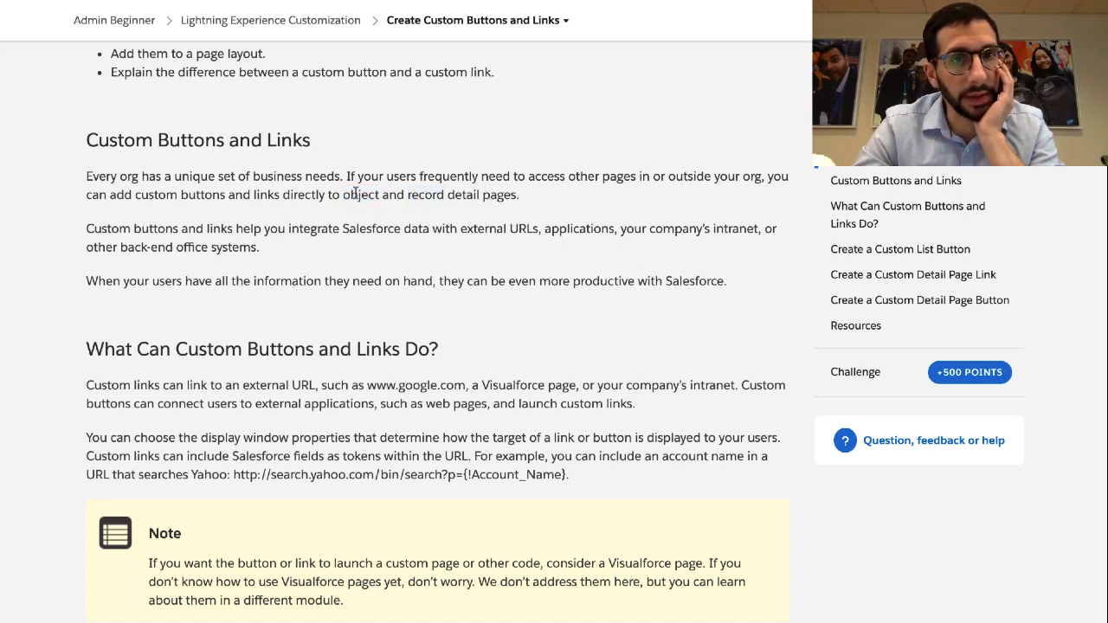
click(287, 244)
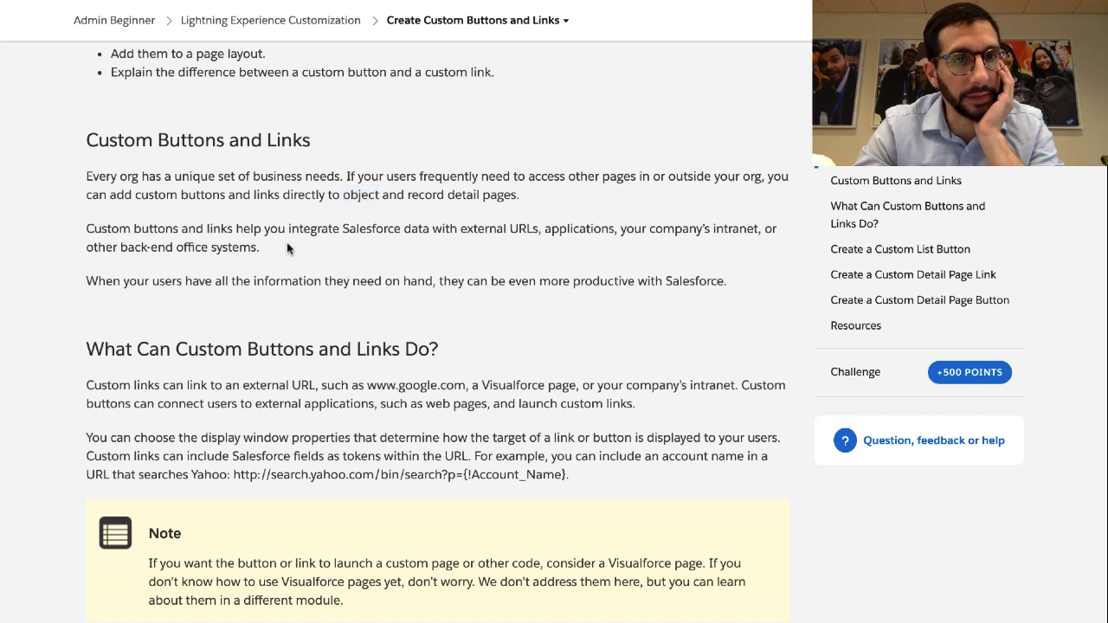
triple_click(283, 243)
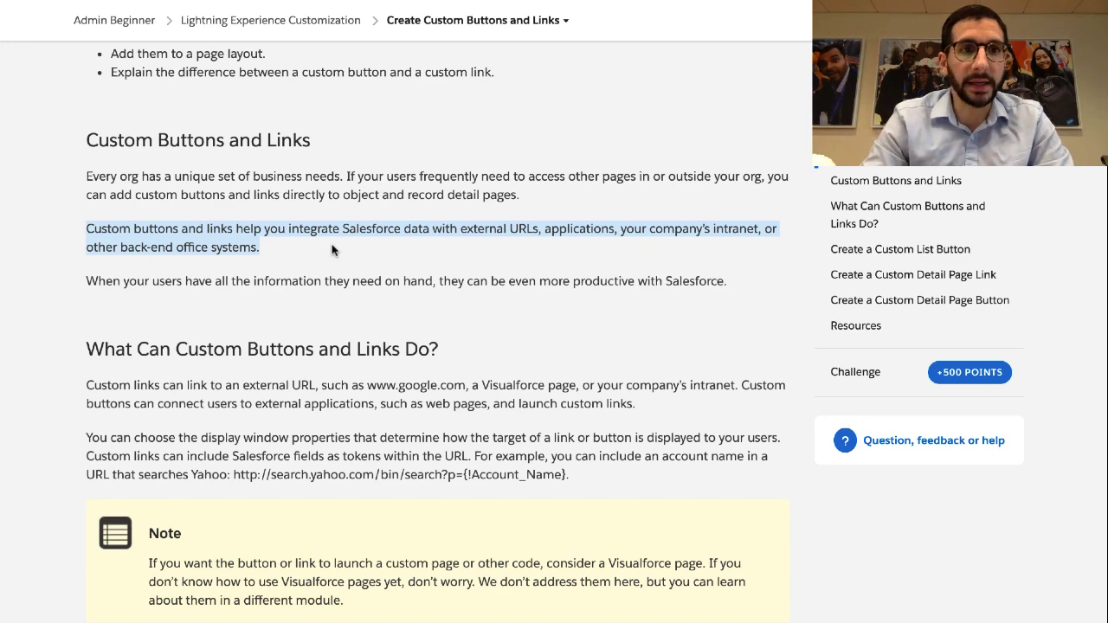
triple_click(281, 284)
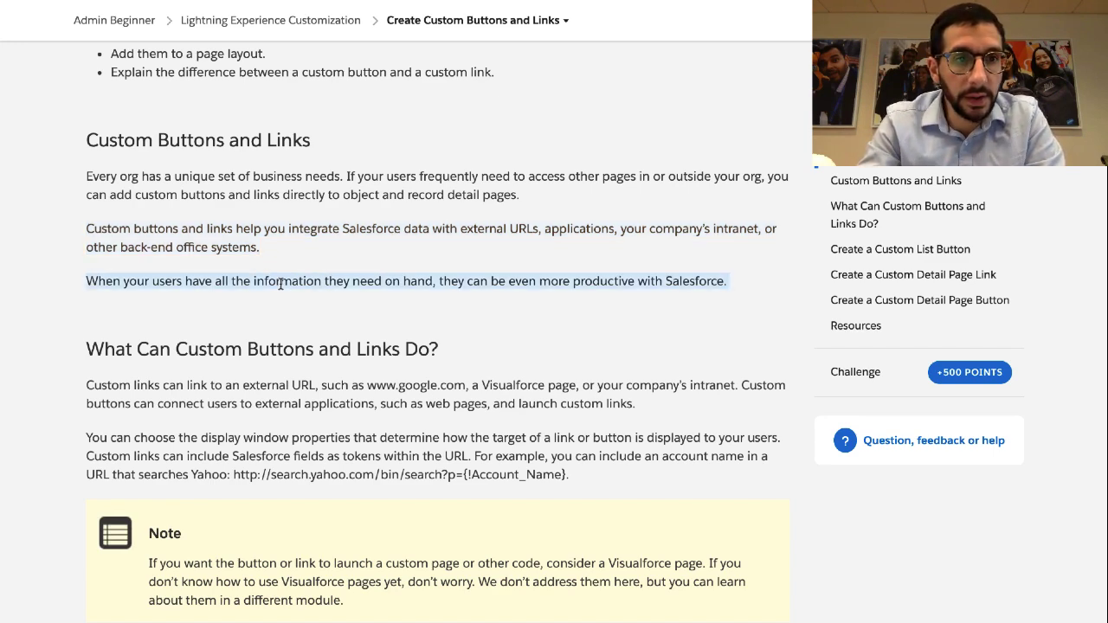
Highlight what custom links and buttons do, emphasising 'launch custom links' and 'external applications'
scroll(290, 325, down, 1)
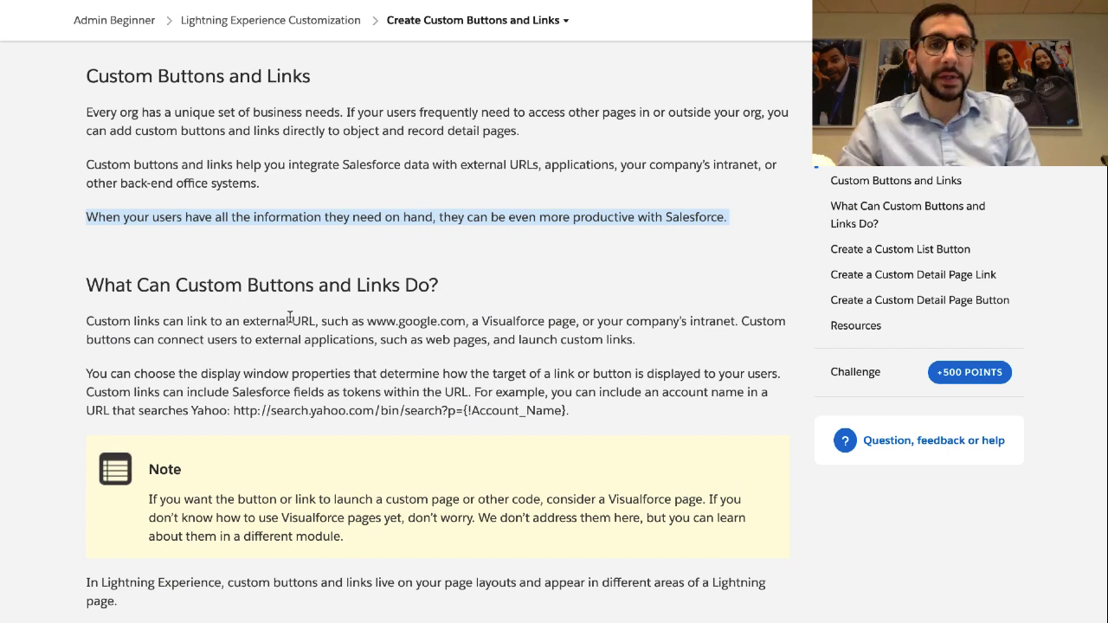
click(201, 333)
triple_click(200, 332)
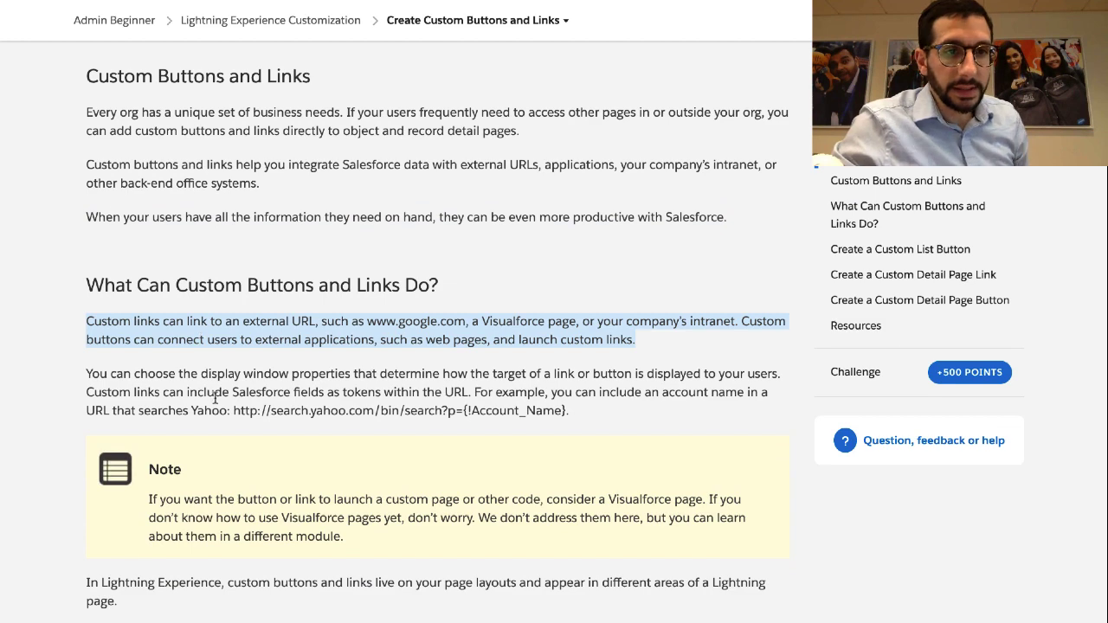
scroll(215, 398, down, 2)
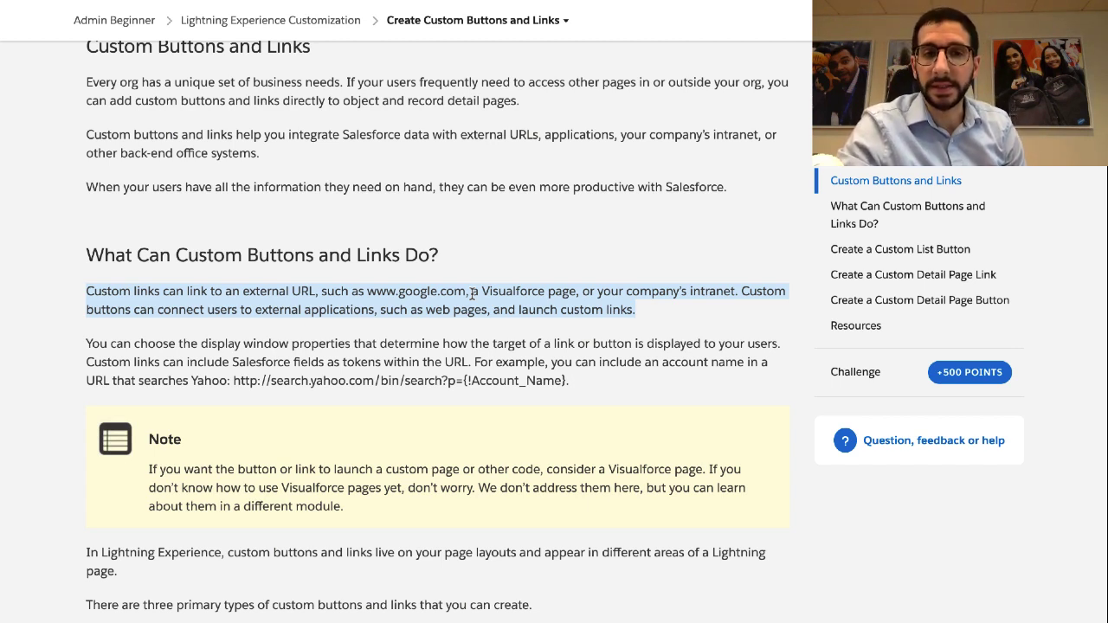
triple_click(527, 291)
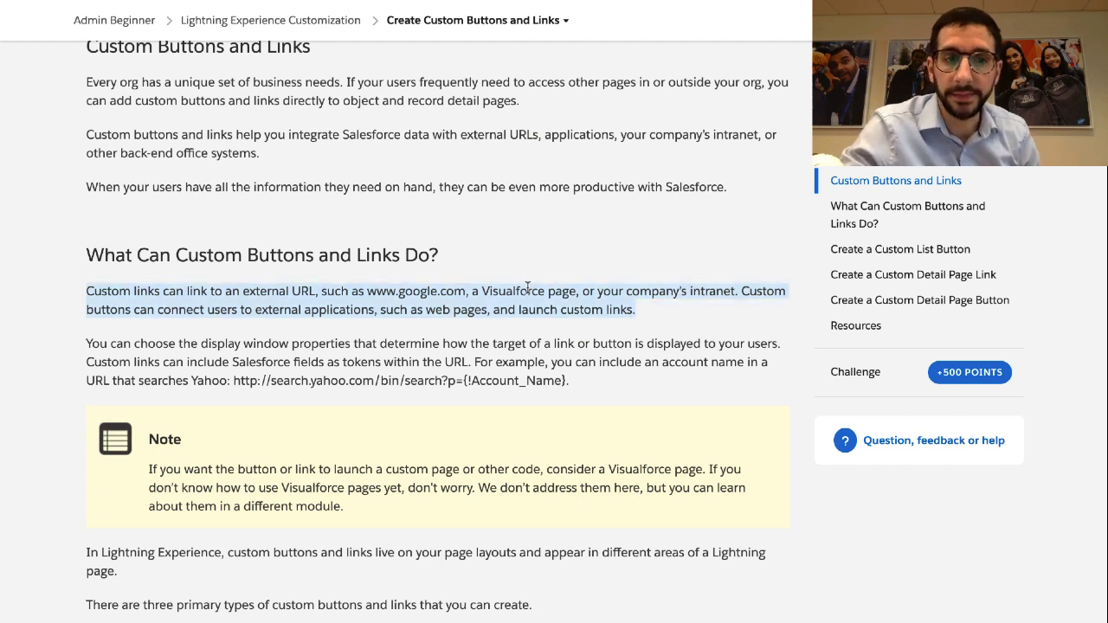
click(748, 305)
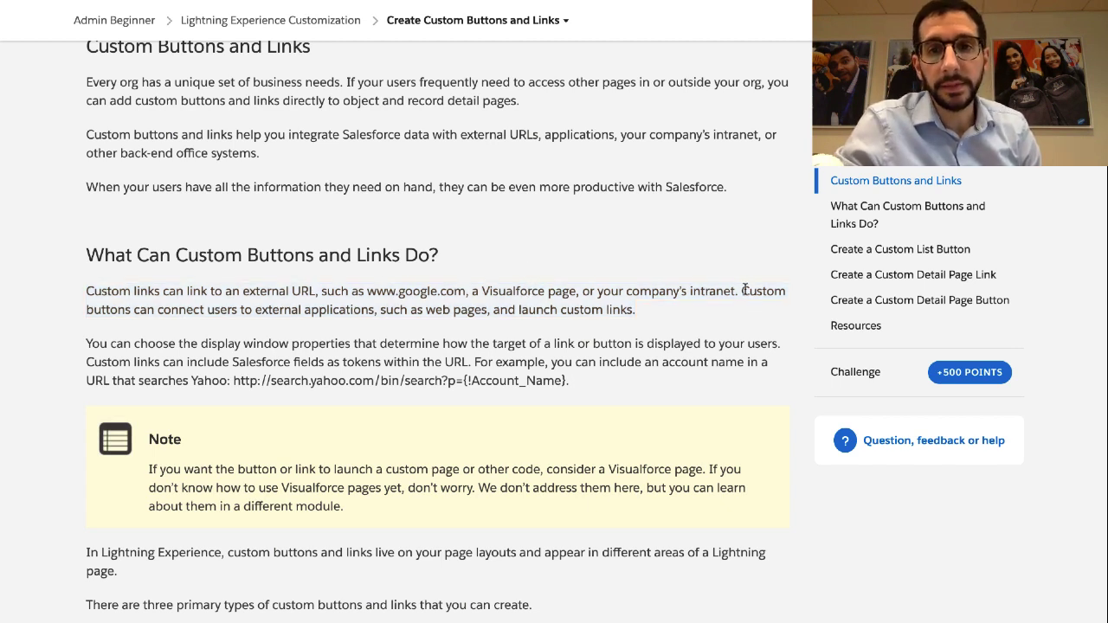
drag(740, 292, 740, 303)
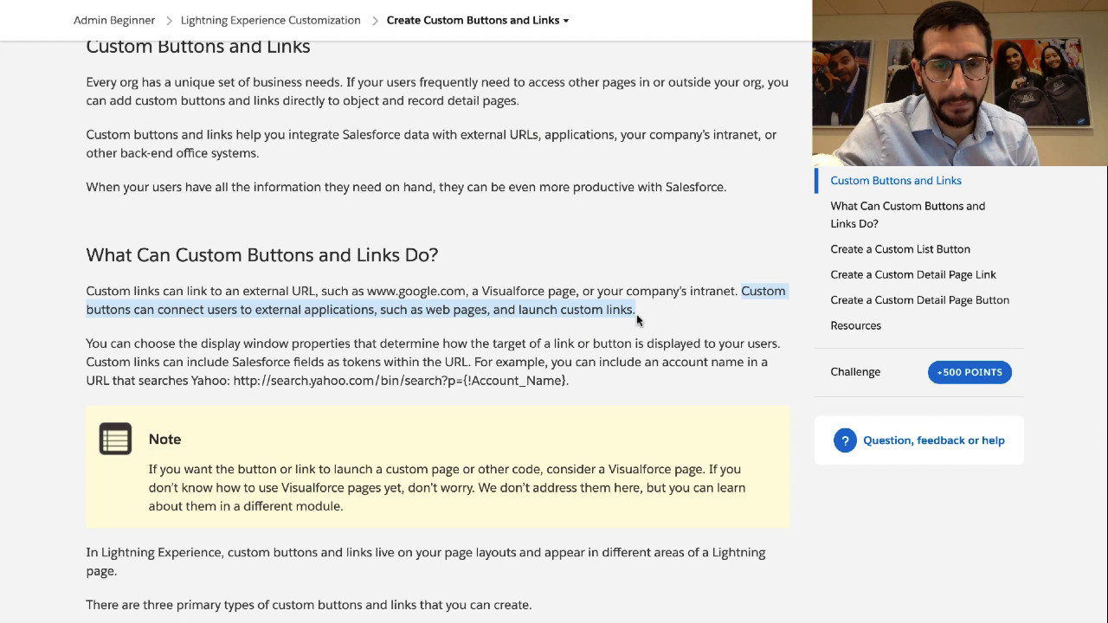
click(520, 314)
drag(519, 314, 632, 317)
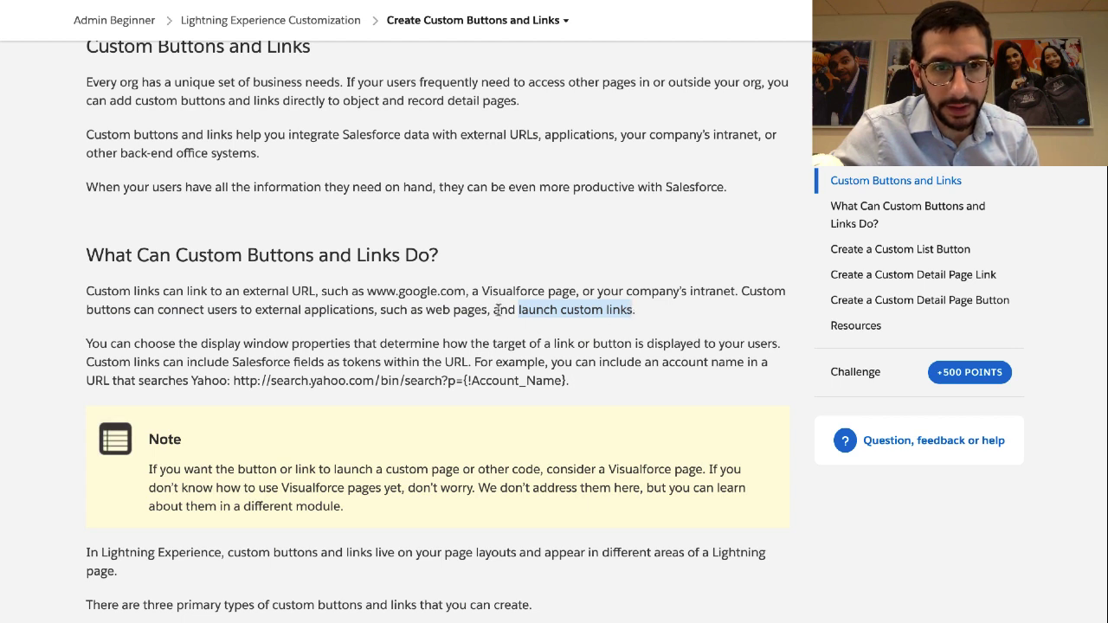
drag(488, 309, 256, 313)
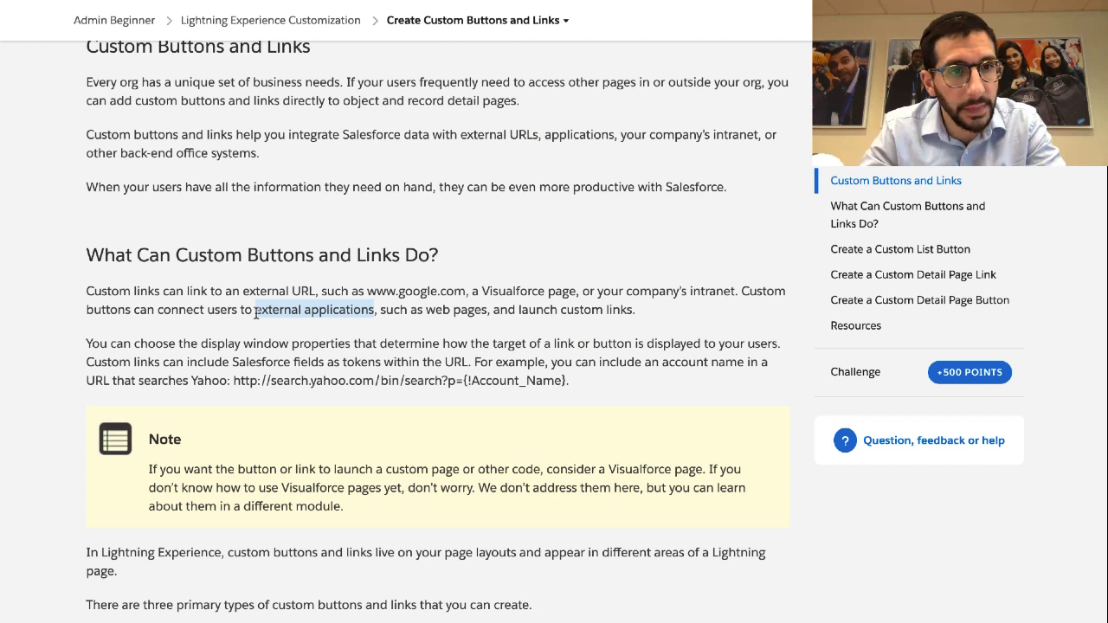
Highlight the display window properties paragraph, the URL tokens phrase and the Yahoo URL example
triple_click(209, 361)
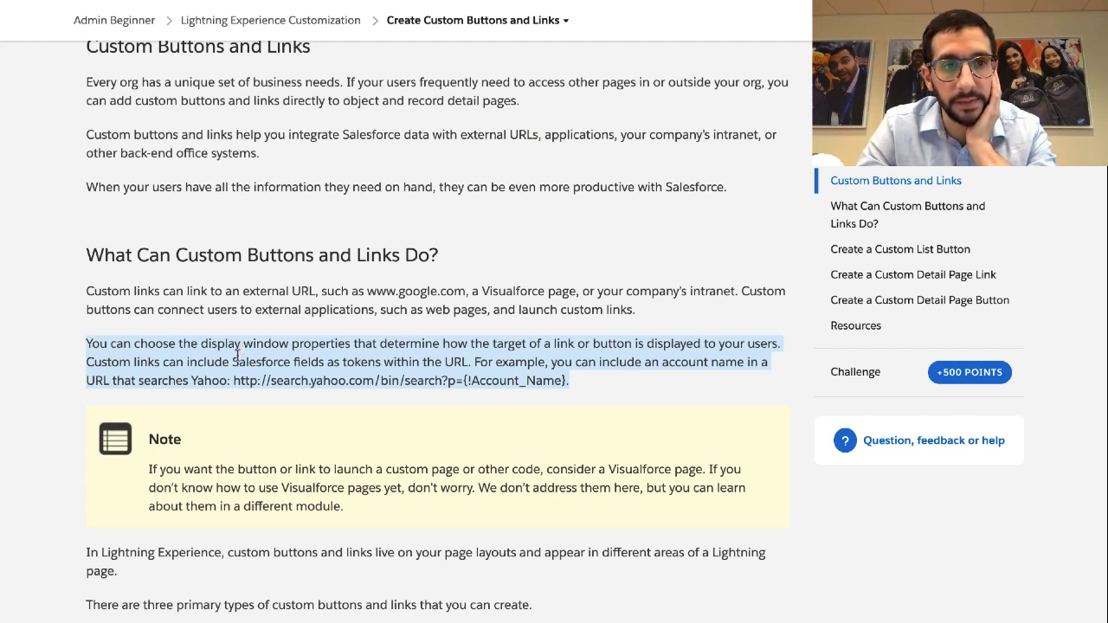
scroll(231, 372, down, 2)
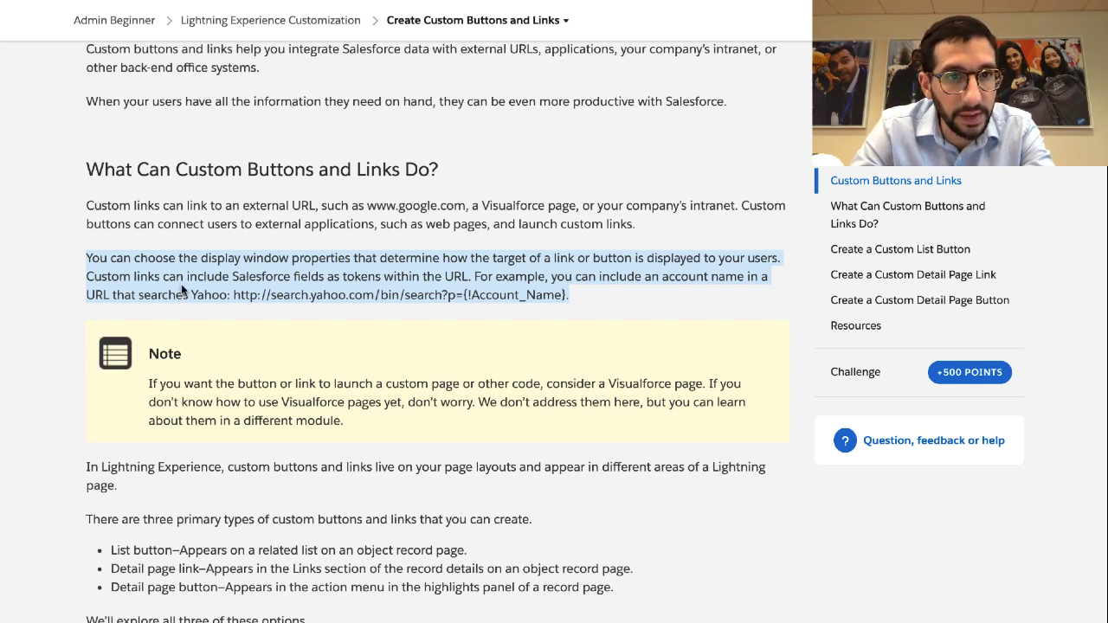
click(374, 282)
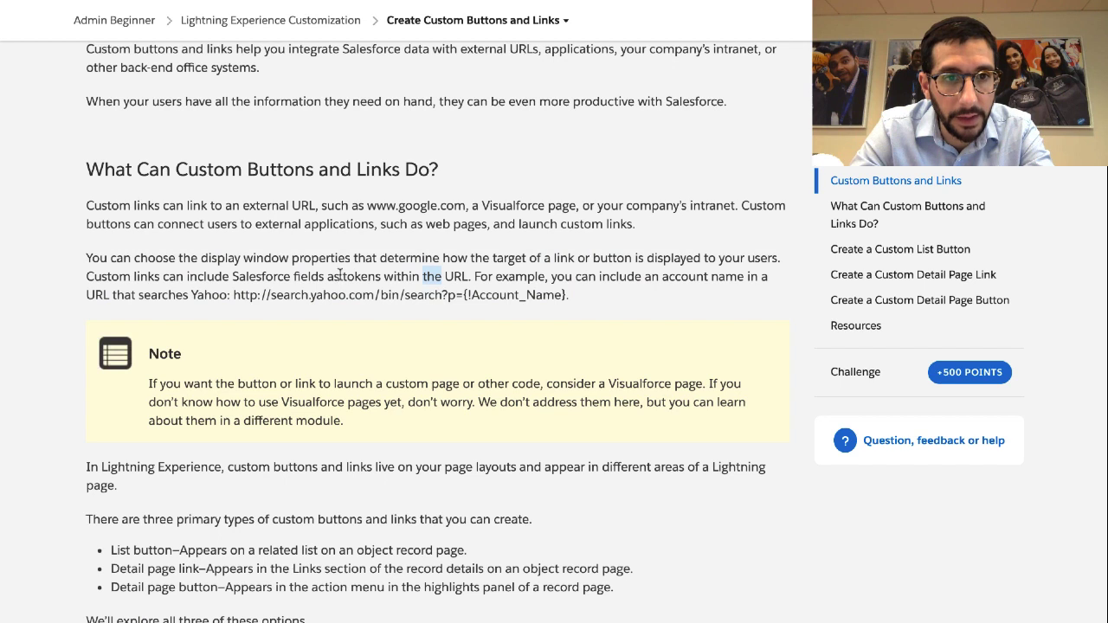
drag(342, 276, 464, 277)
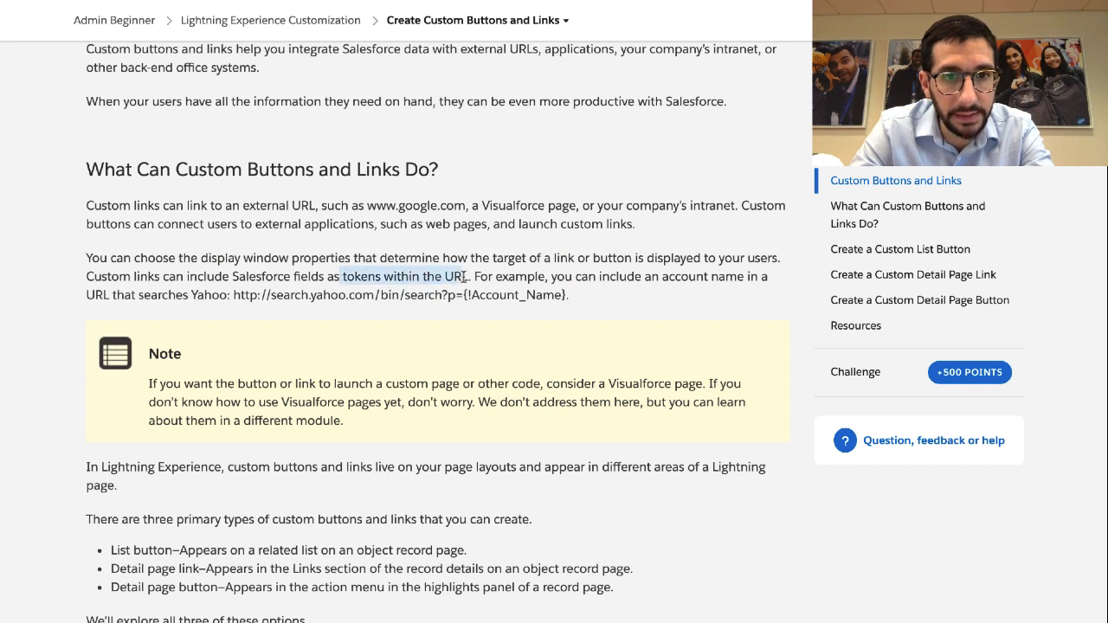
click(484, 272)
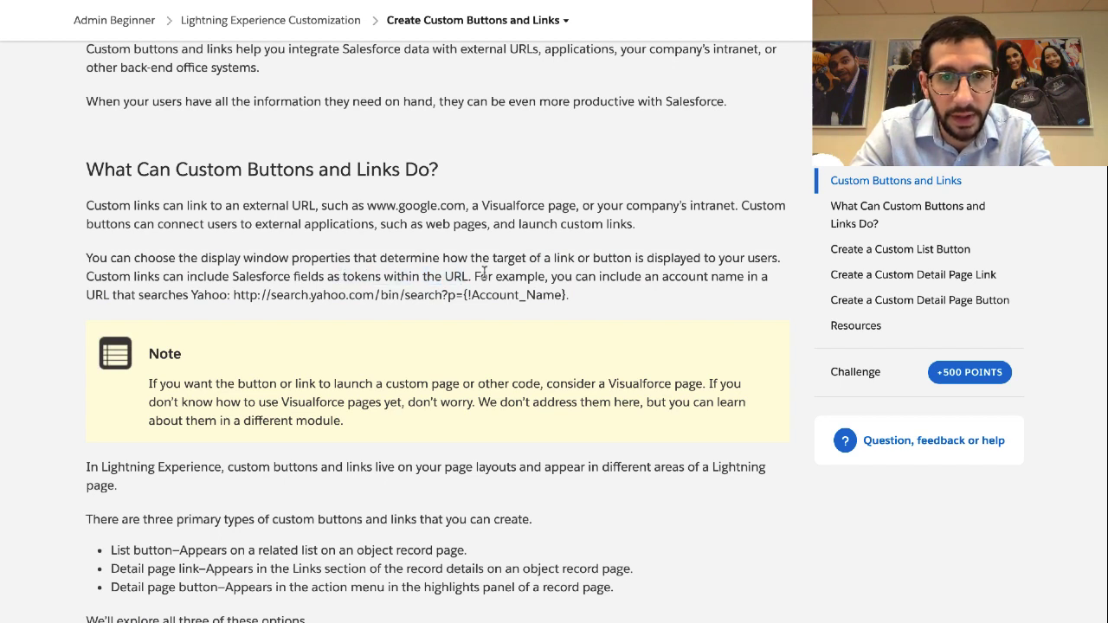
drag(450, 275, 596, 298)
click(595, 298)
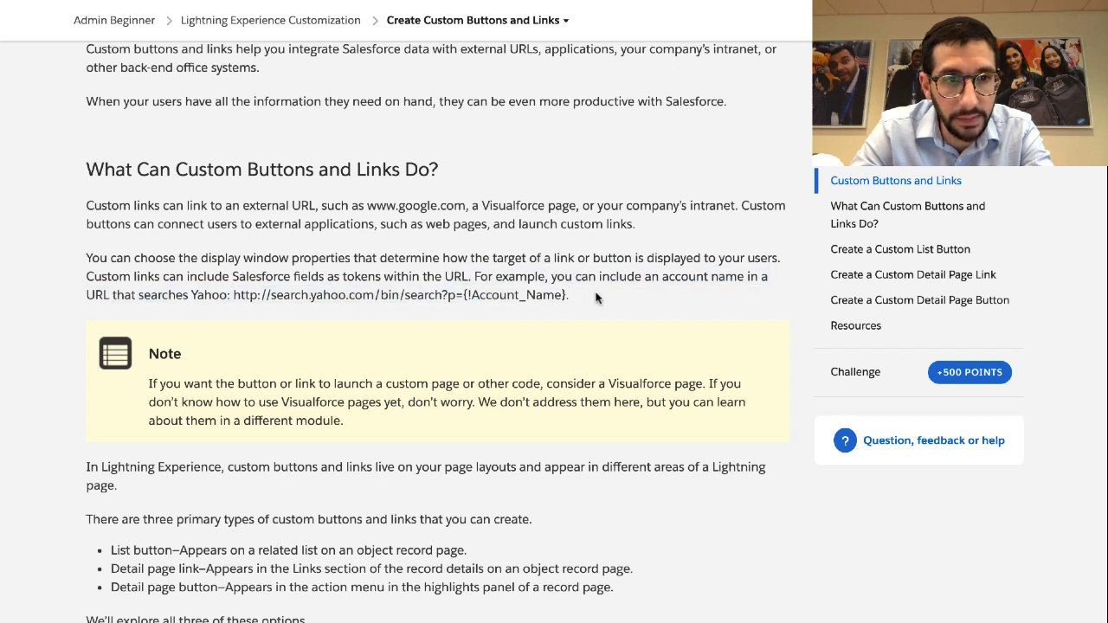
drag(595, 298, 474, 275)
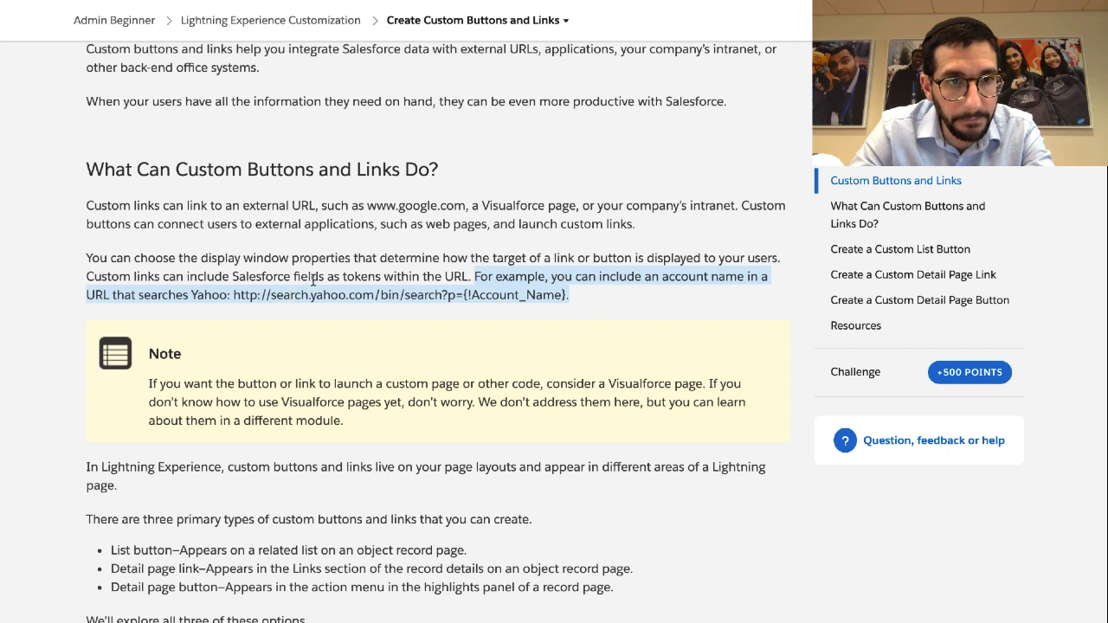
Emphasise the sentence on choosing display window properties and the Yahoo search example
drag(251, 259, 392, 258)
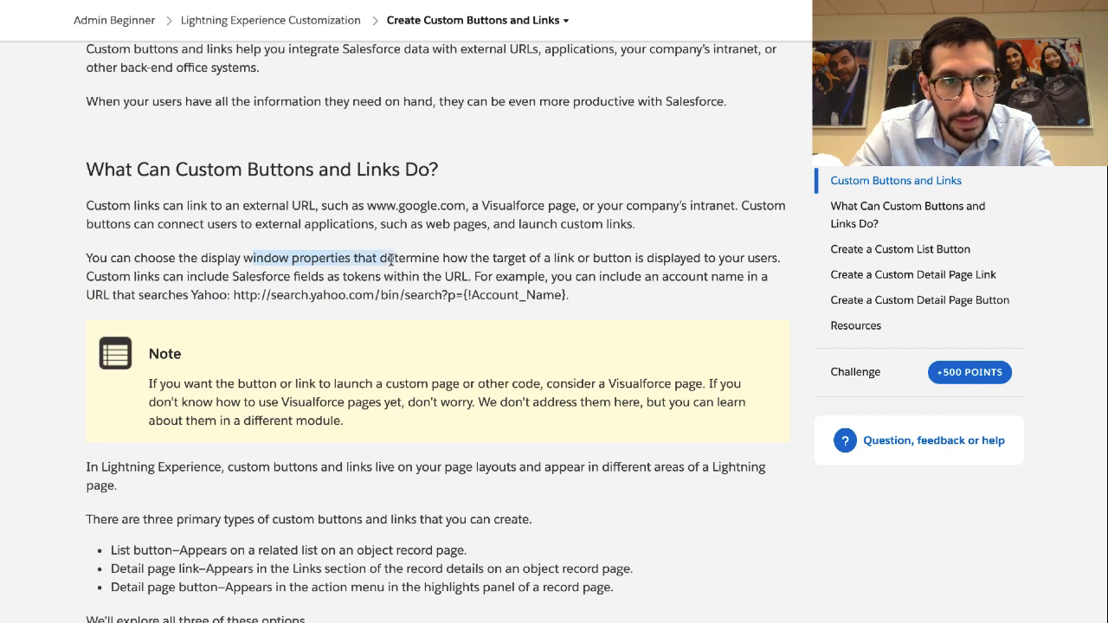
click(253, 264)
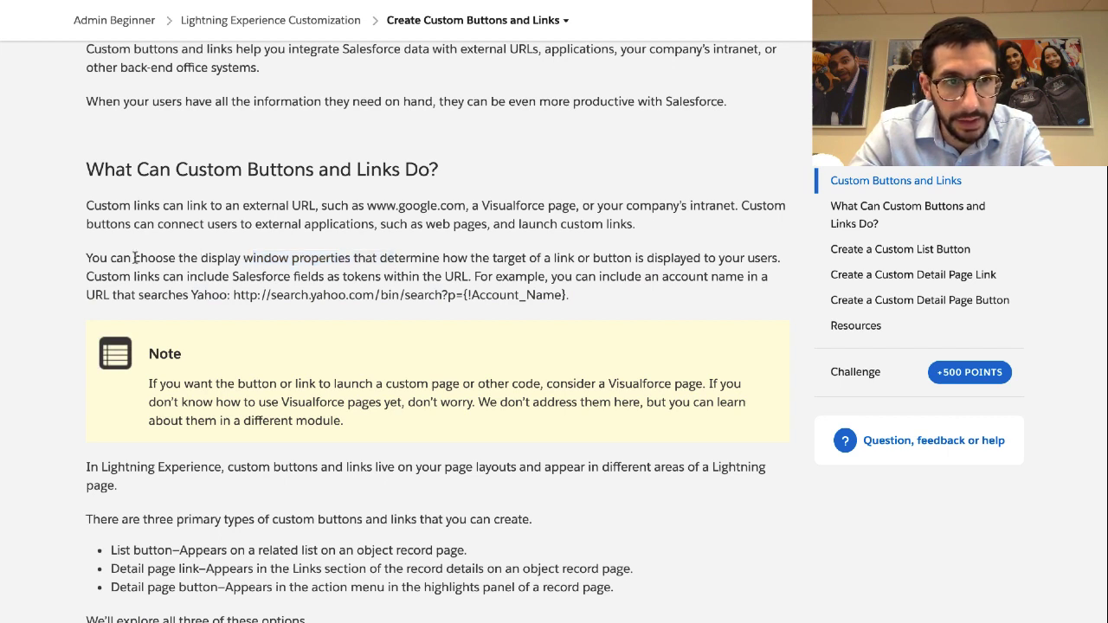
drag(134, 258, 572, 258)
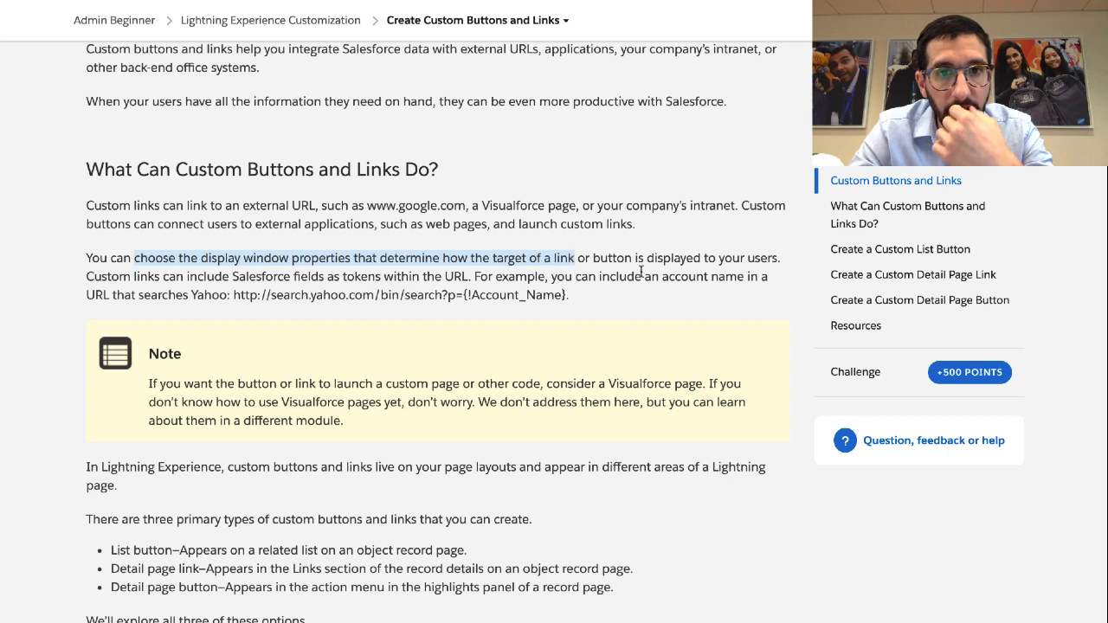
click(626, 292)
drag(573, 292, 472, 277)
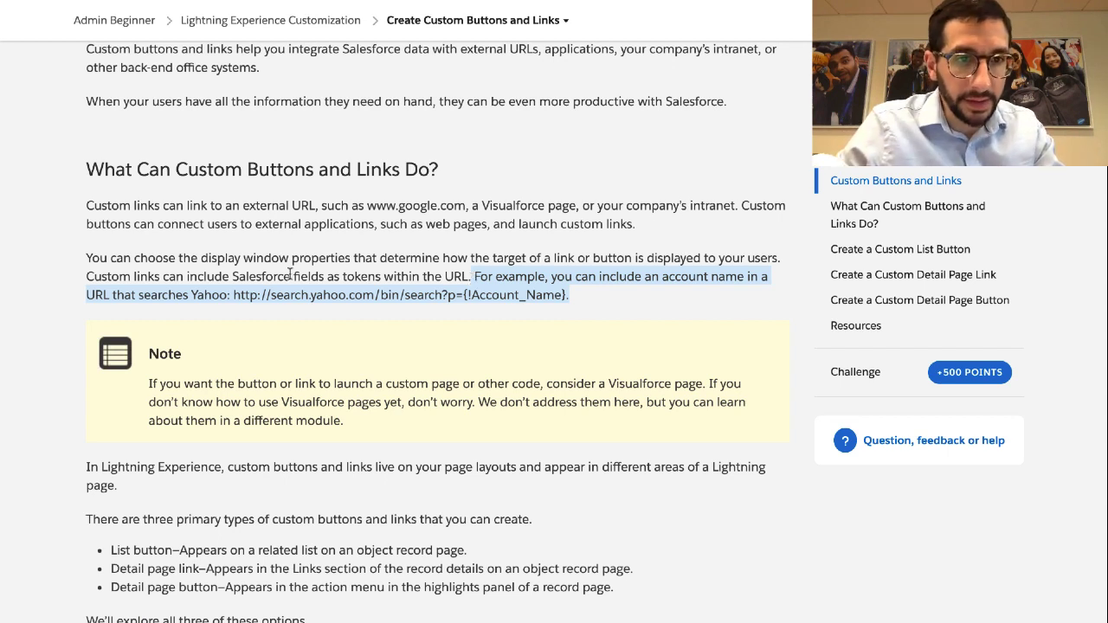
drag(201, 258, 553, 261)
click(553, 261)
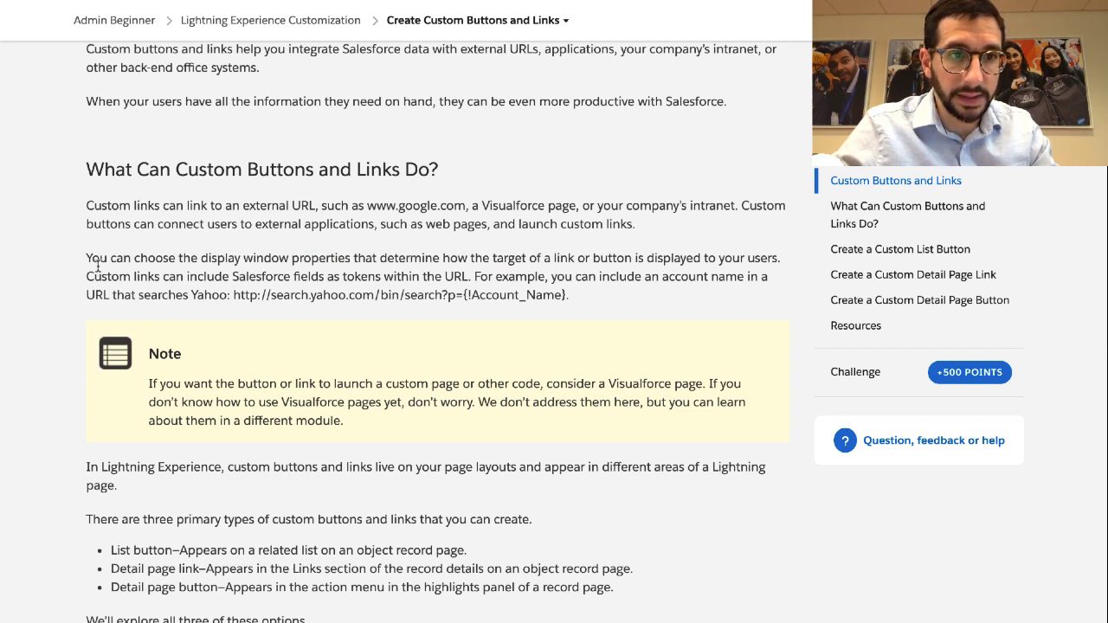
Highlight the Salesforce fields as URL tokens sentence and the account name token in the URL
drag(84, 277, 466, 278)
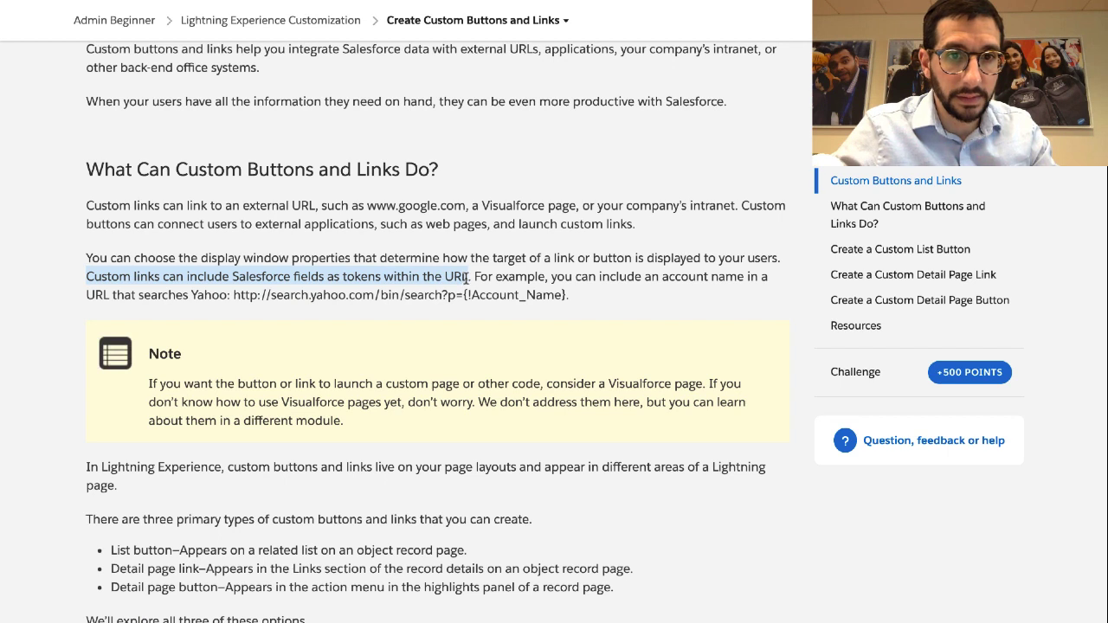
drag(464, 296, 560, 296)
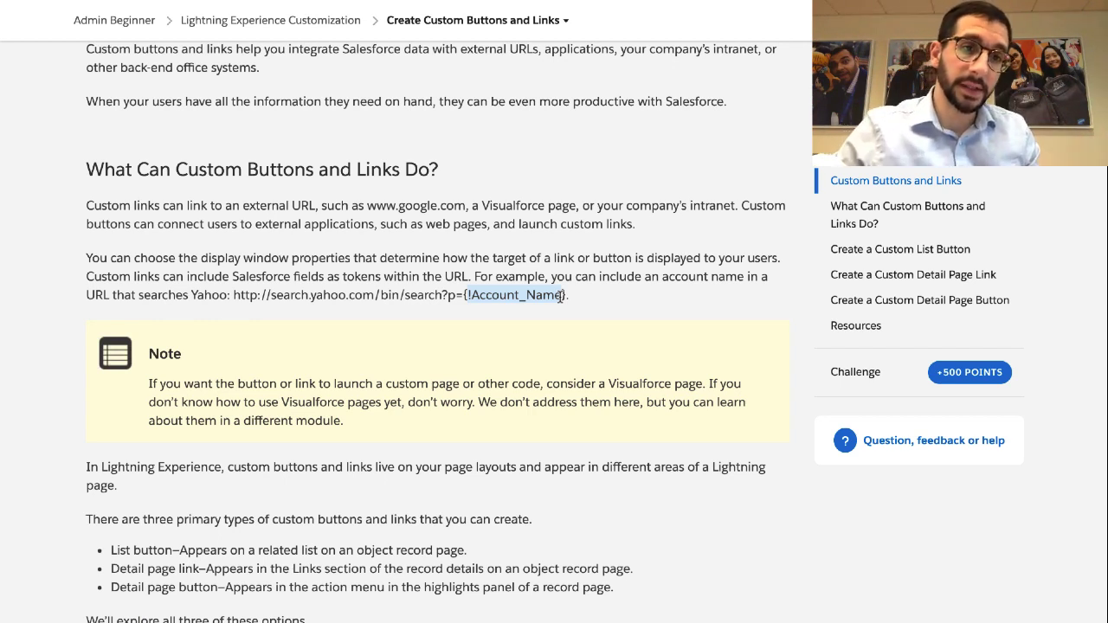
click(240, 298)
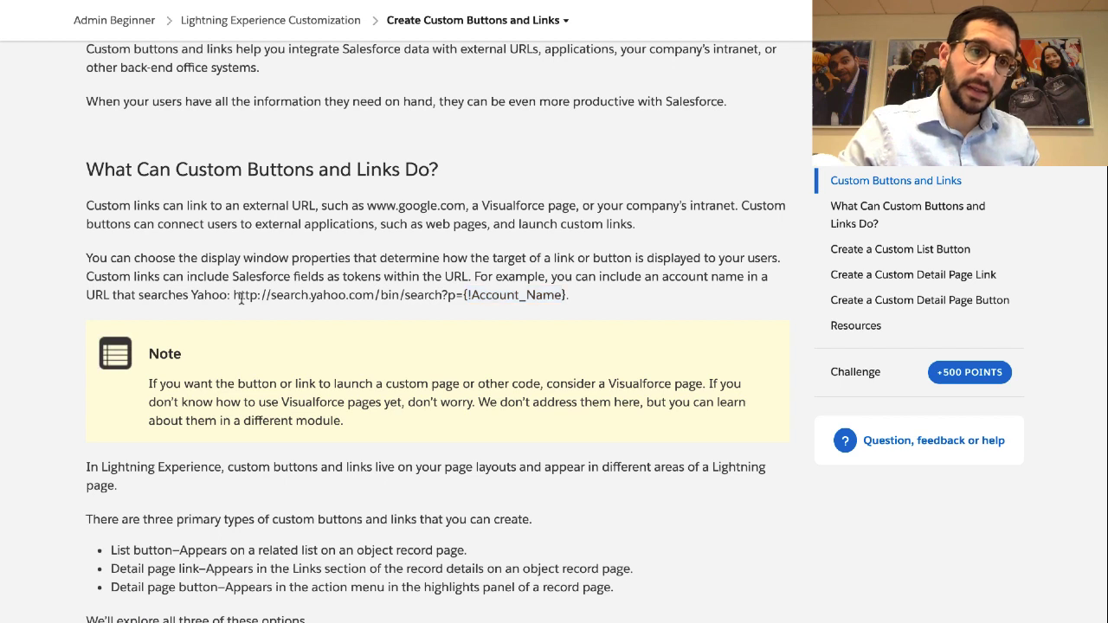
drag(236, 296, 569, 296)
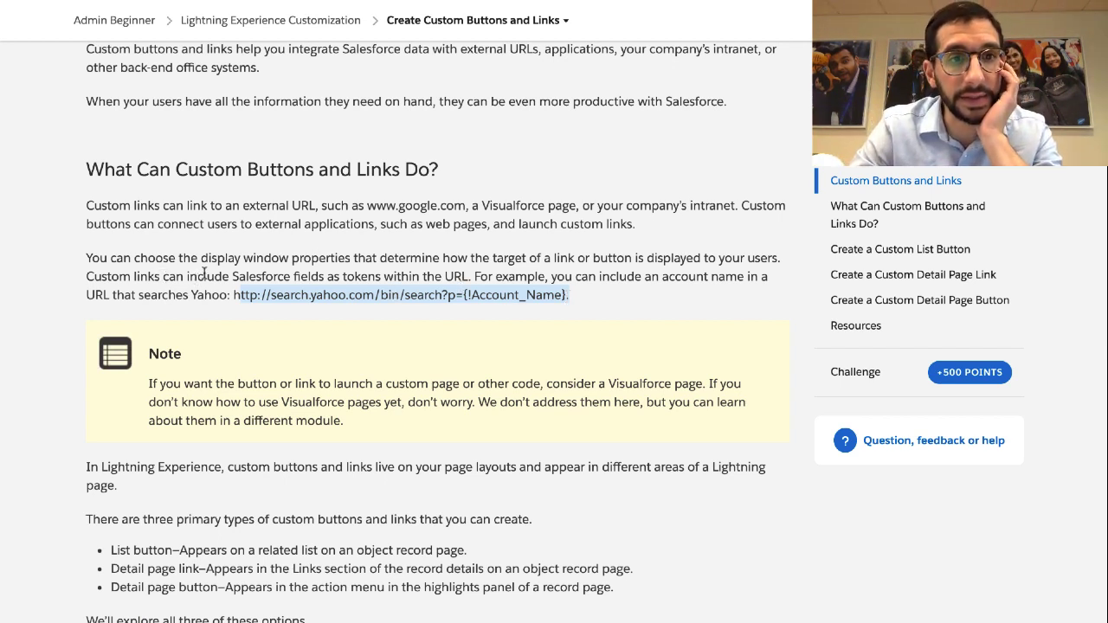
double_click(356, 273)
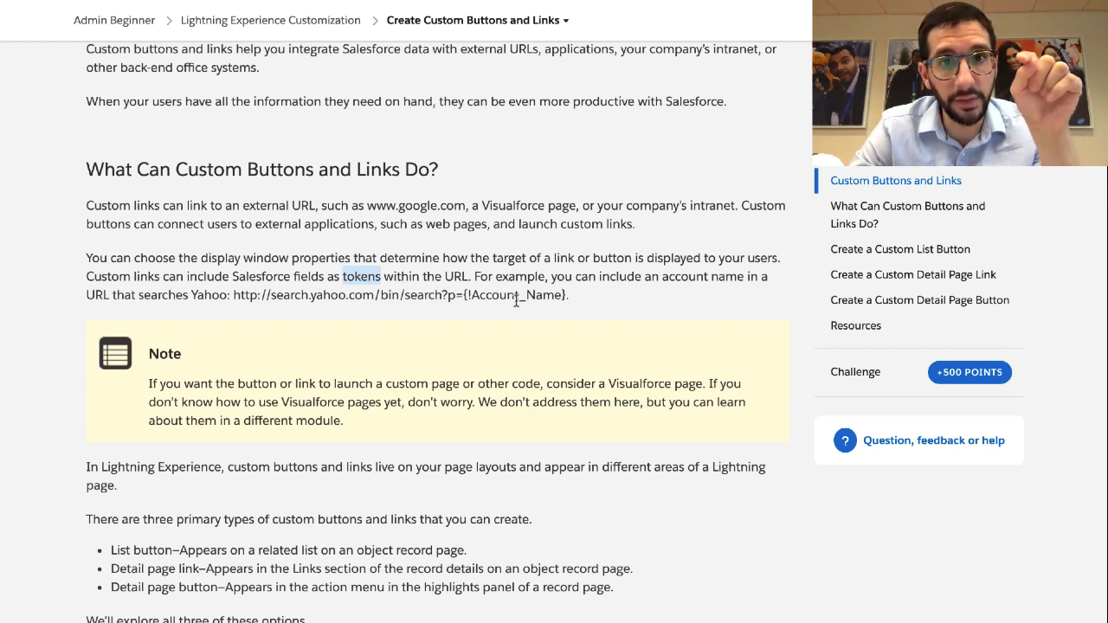
drag(563, 296, 468, 295)
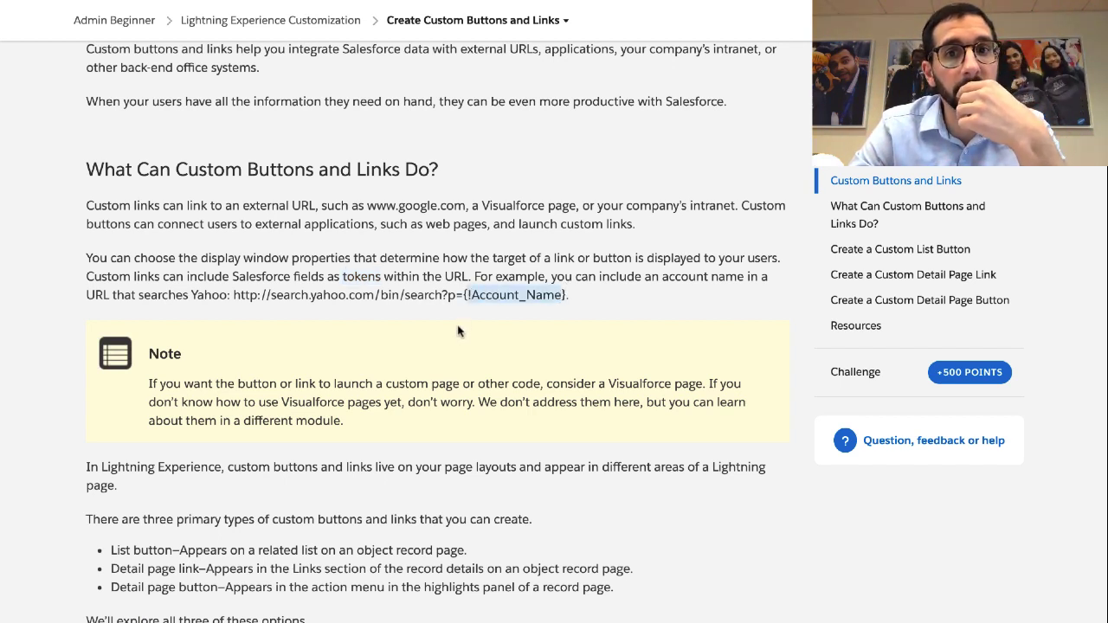
Highlight the Visualforce Note, where buttons and links live, and the three-types introduction
scroll(459, 331, down, 3)
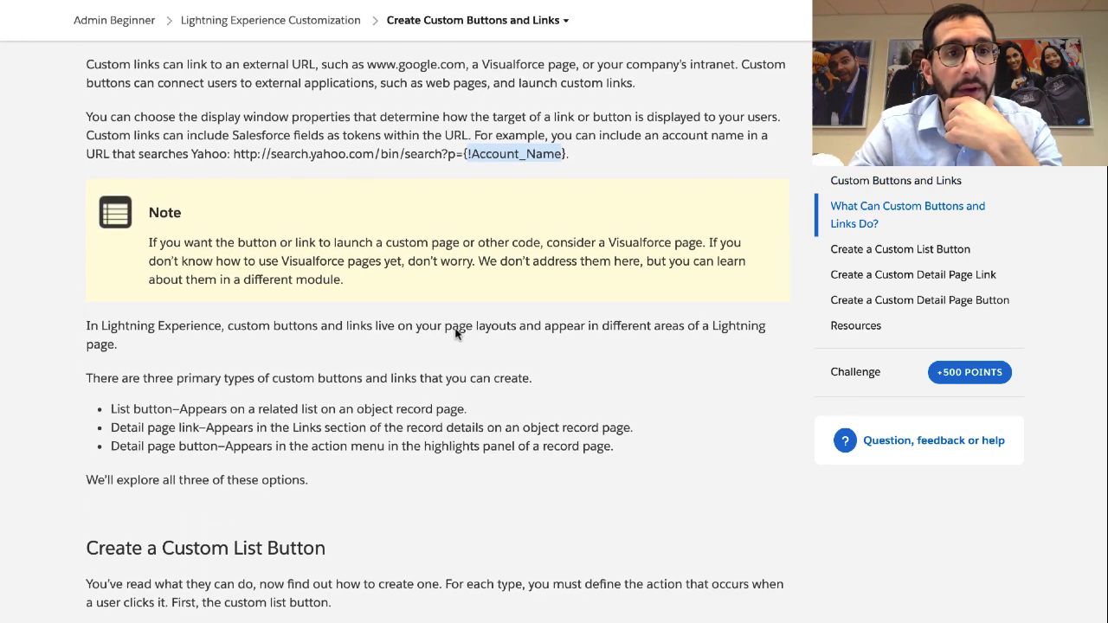
triple_click(317, 253)
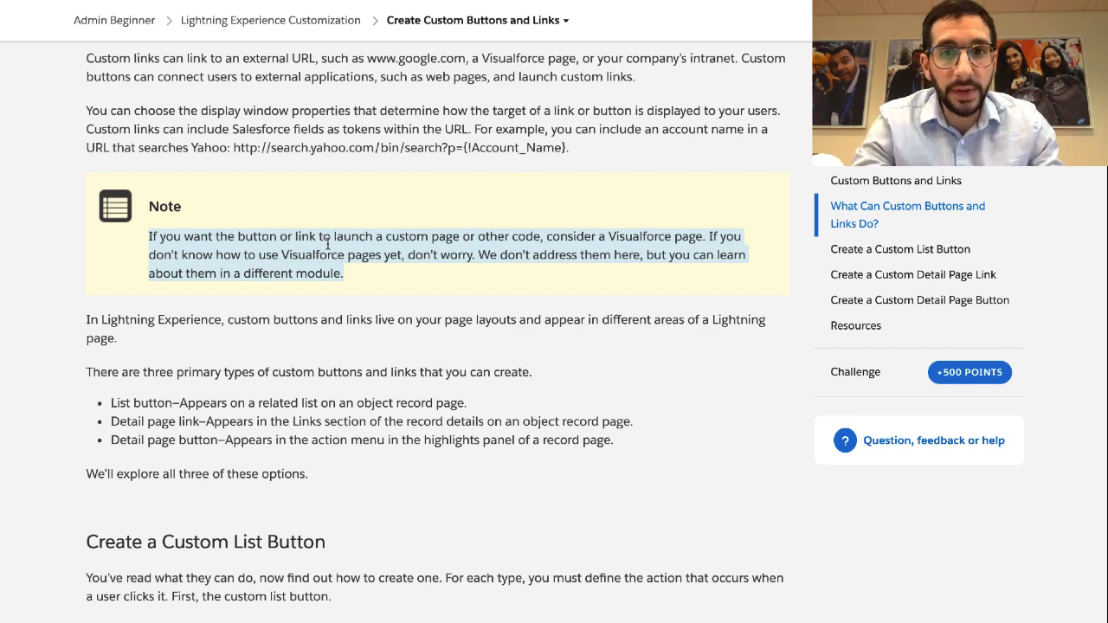
scroll(362, 236, down, 1)
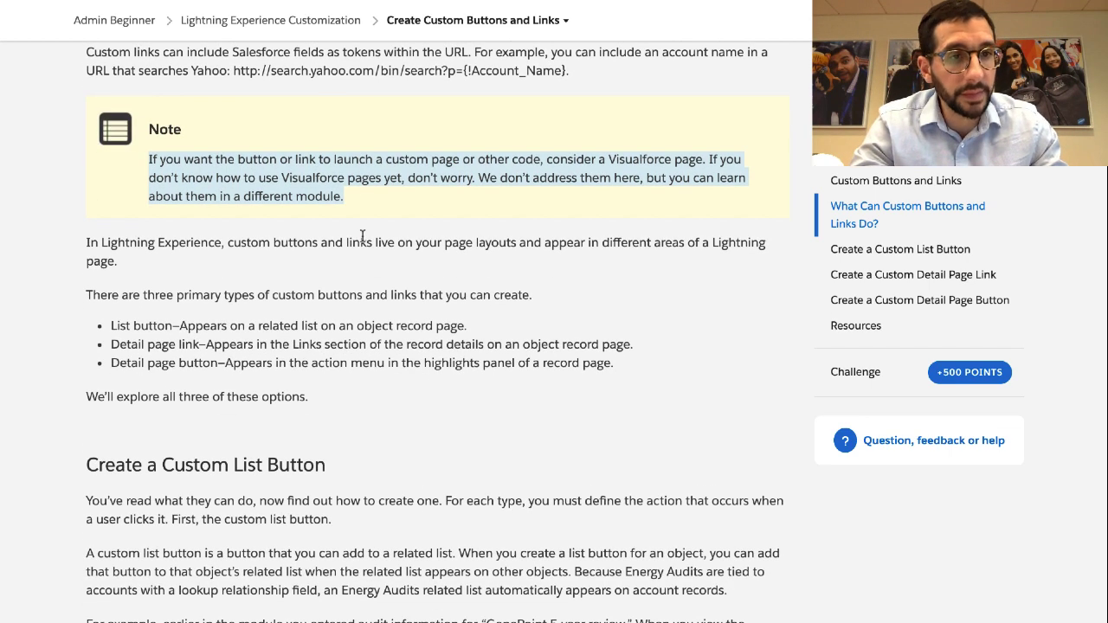
triple_click(361, 235)
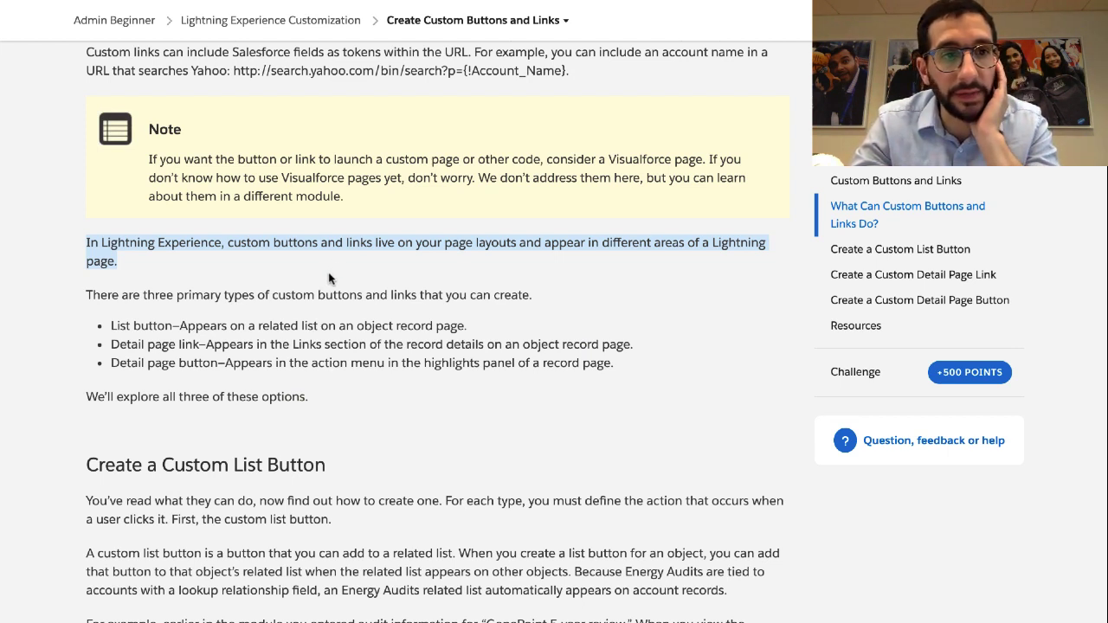
click(314, 300)
triple_click(311, 299)
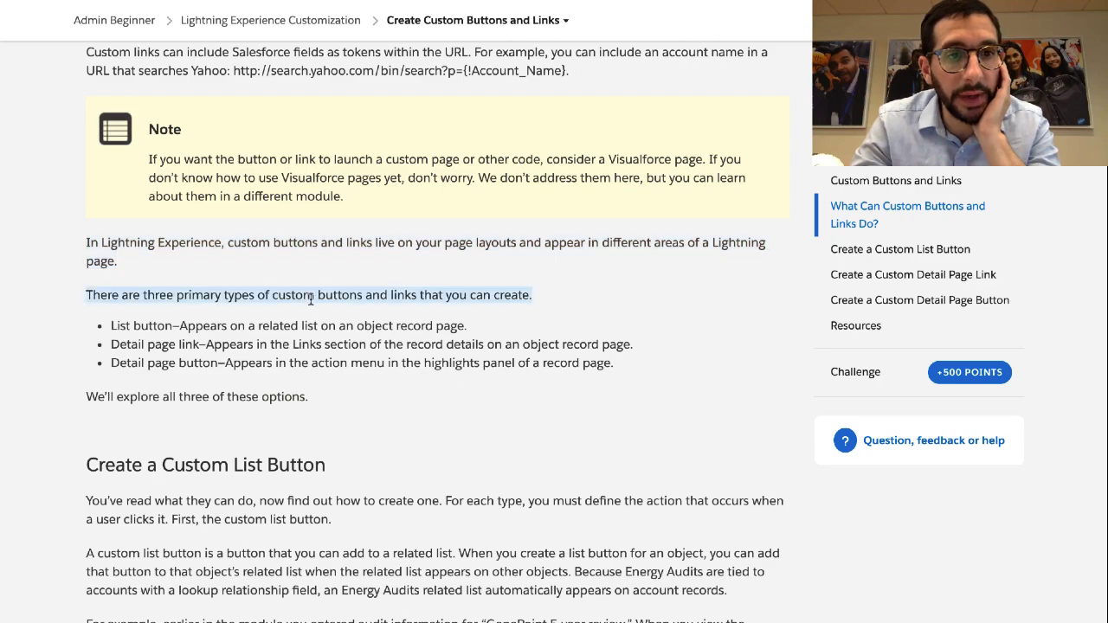
Highlight the List button, Detail page link and Detail page button bullets
scroll(310, 298, down, 2)
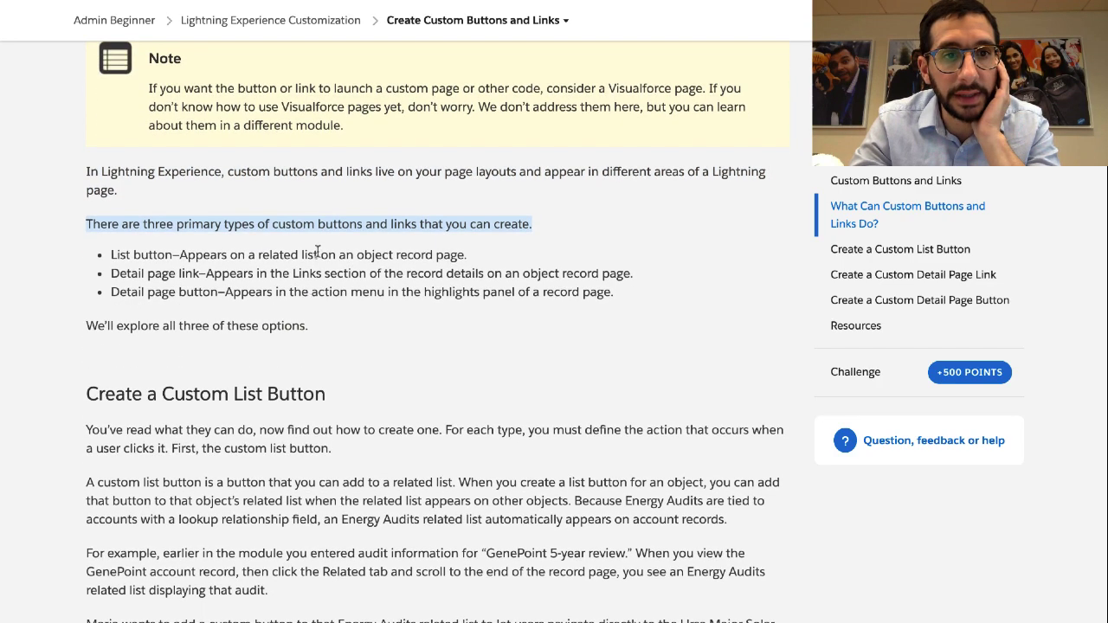
click(297, 257)
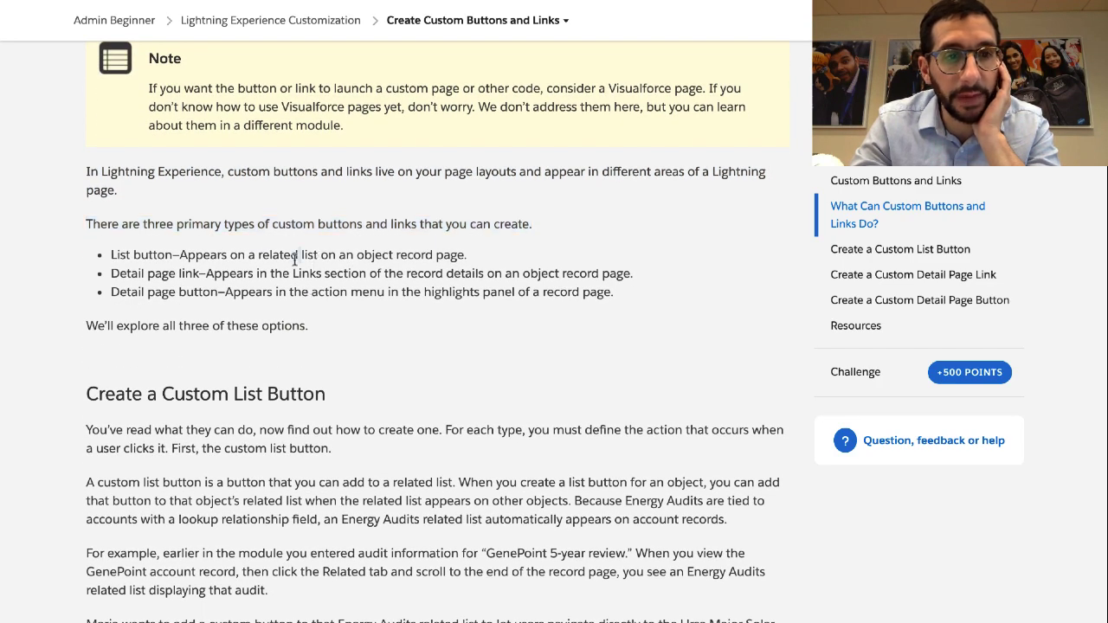
triple_click(295, 258)
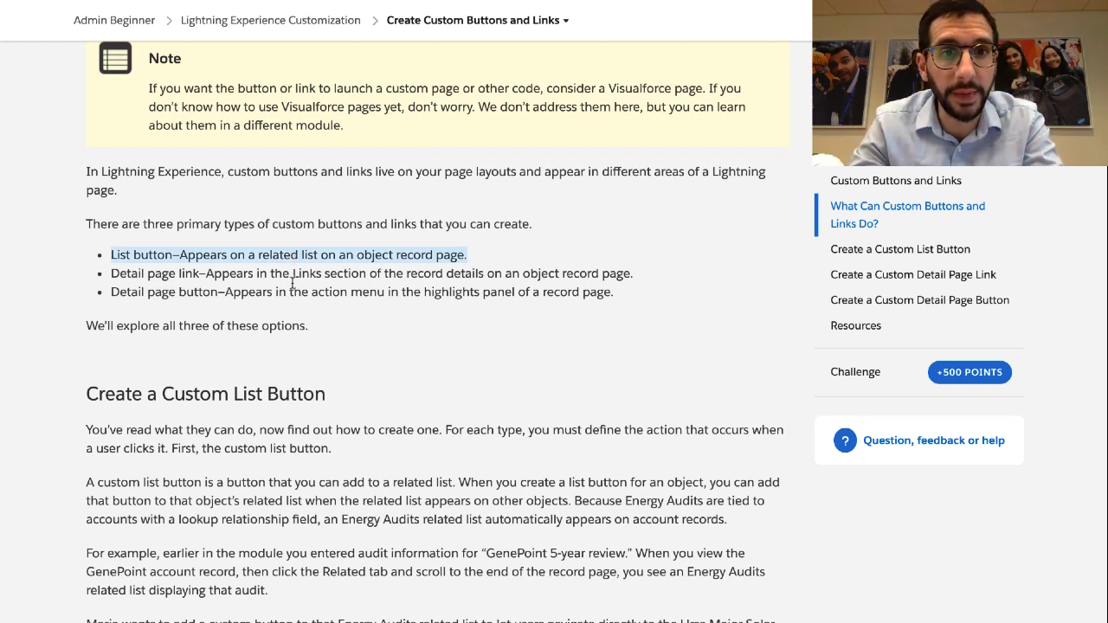
triple_click(291, 273)
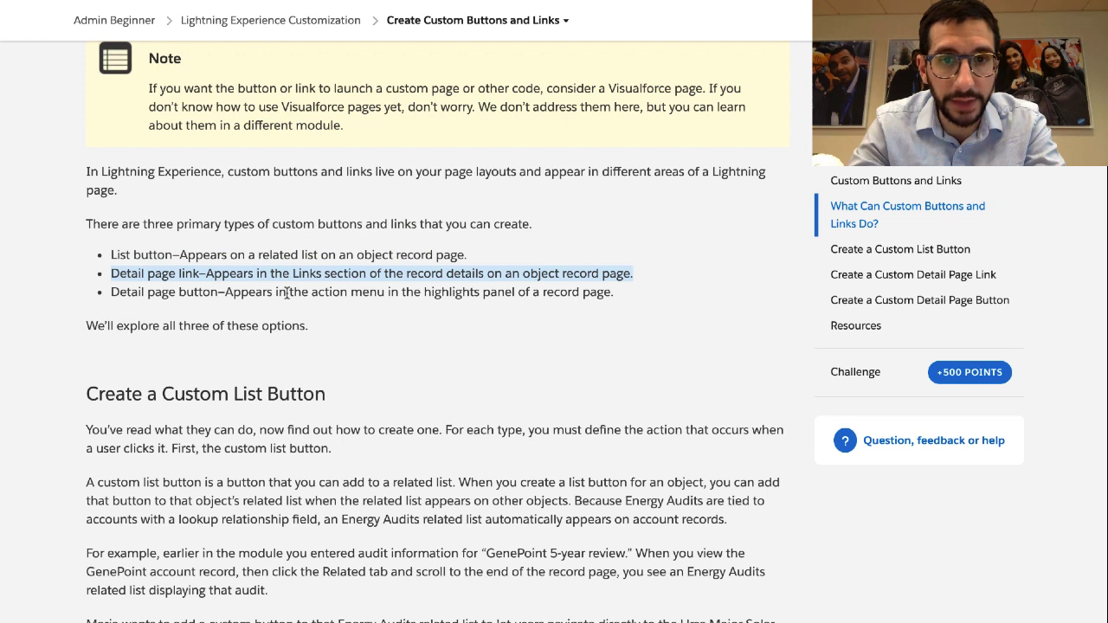
triple_click(281, 292)
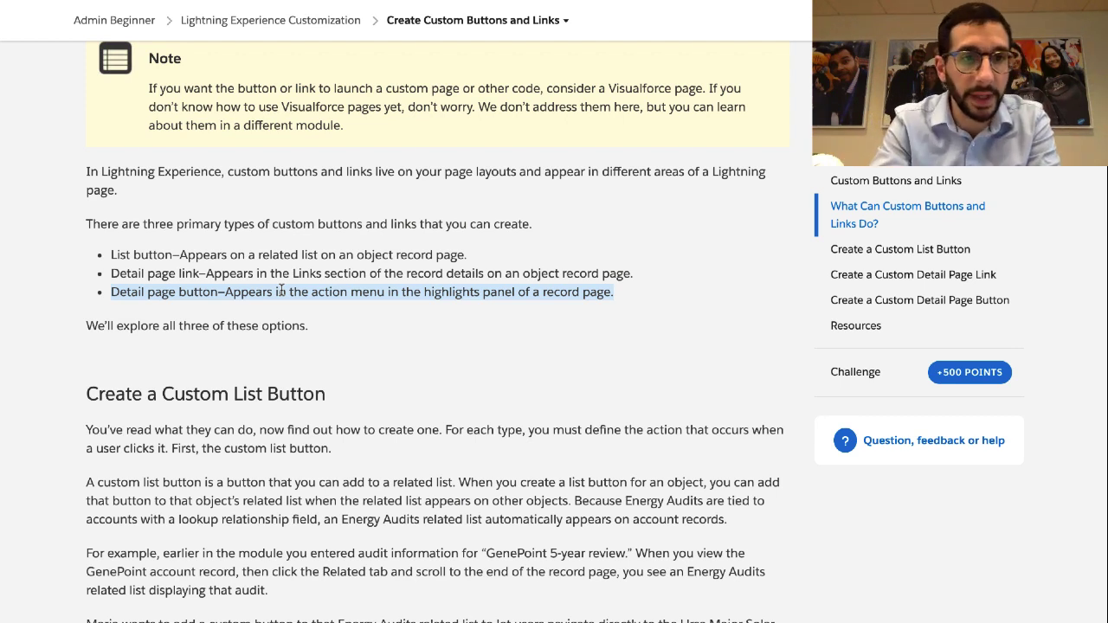
triple_click(250, 322)
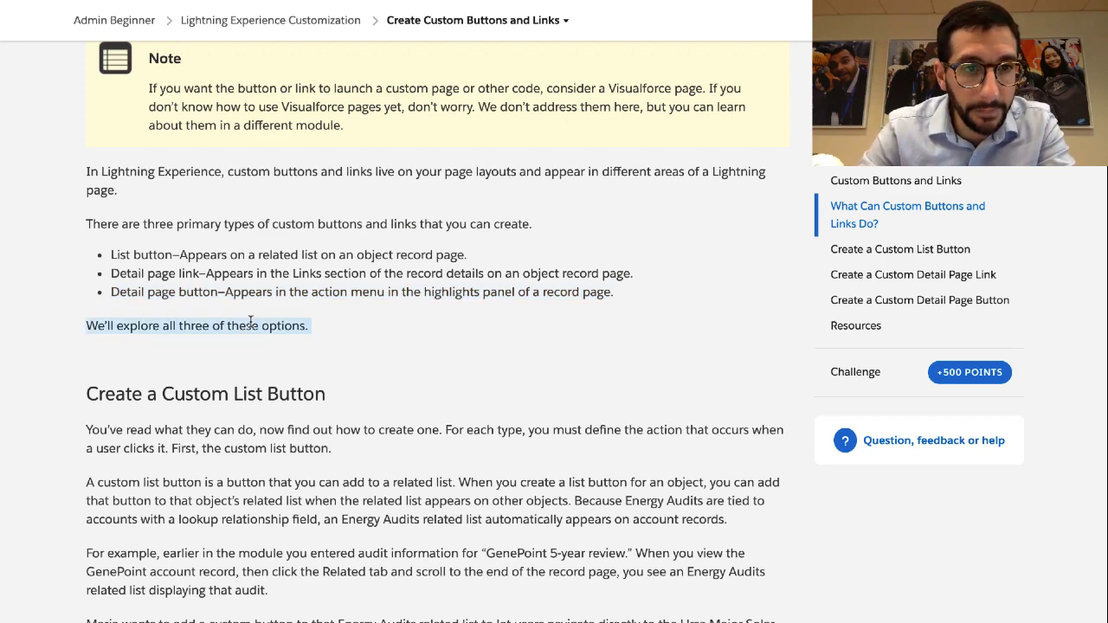
scroll(250, 322, down, 3)
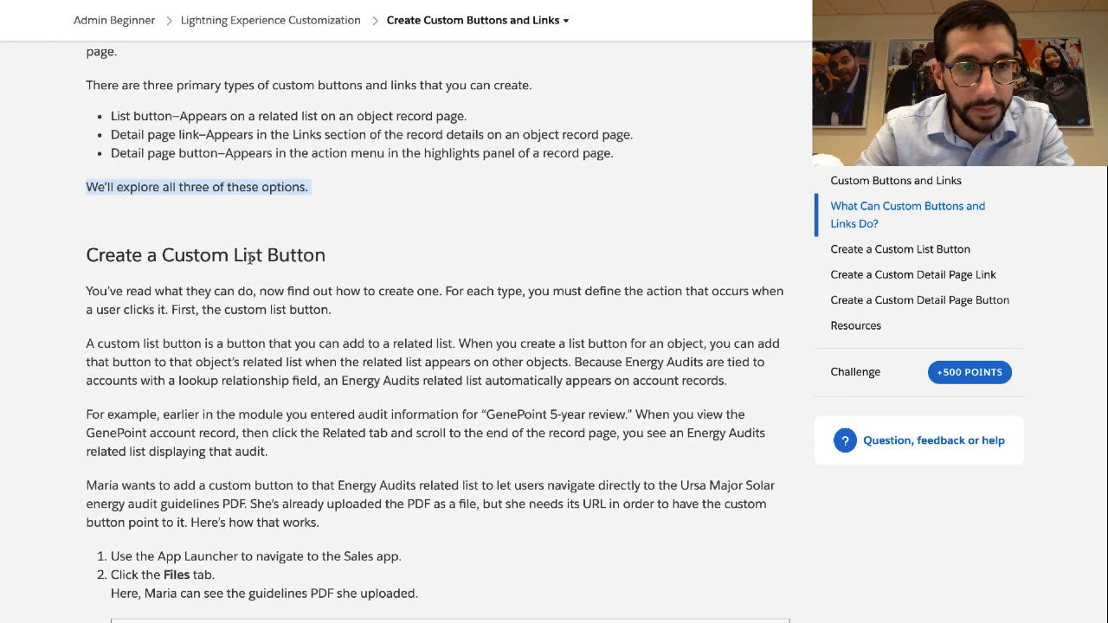
Highlight the 'Create a Custom List Button' heading and its introductory paragraph
triple_click(250, 256)
scroll(249, 282, down, 1)
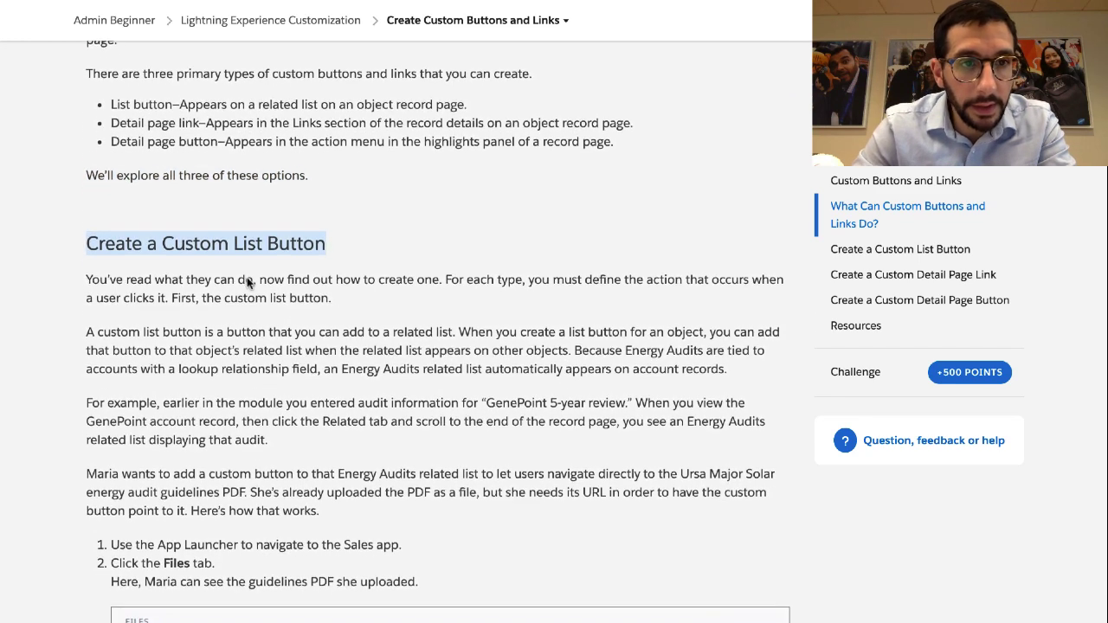
scroll(246, 282, down, 2)
click(245, 219)
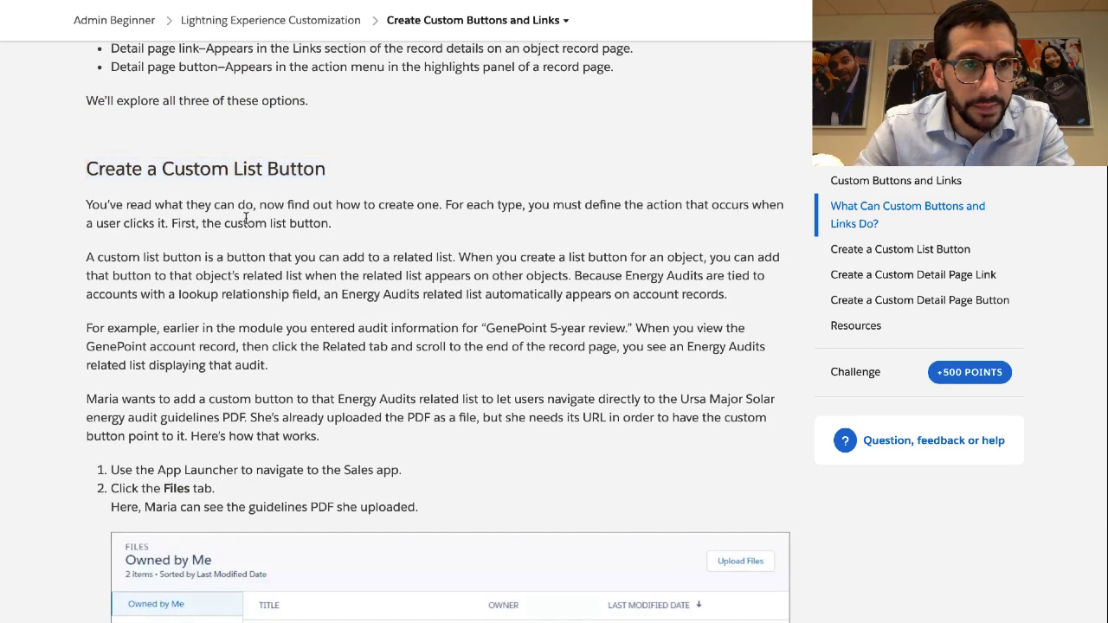
triple_click(246, 219)
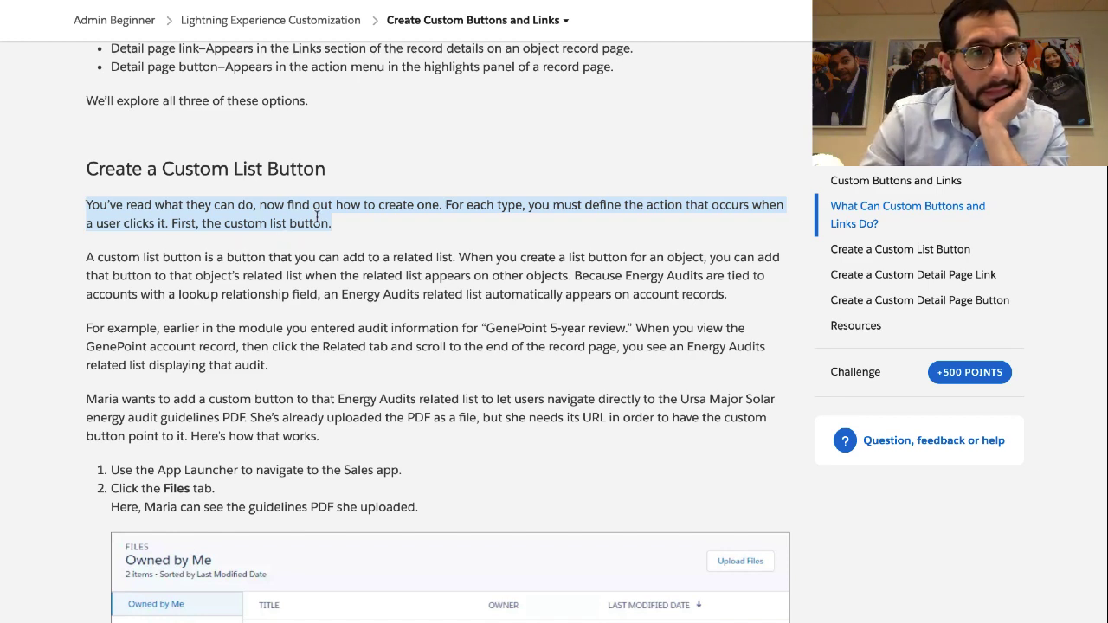
Scroll back up and highlight where list buttons appear on record pages
scroll(277, 208, up, 1)
scroll(277, 207, up, 2)
double_click(237, 104)
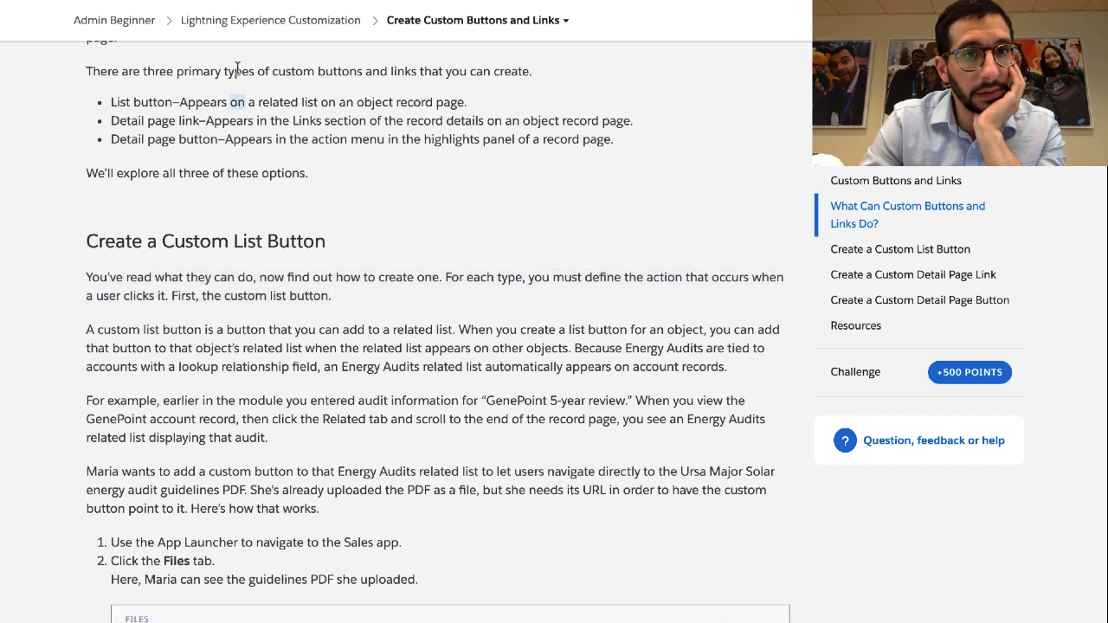
click(185, 104)
drag(180, 103, 476, 113)
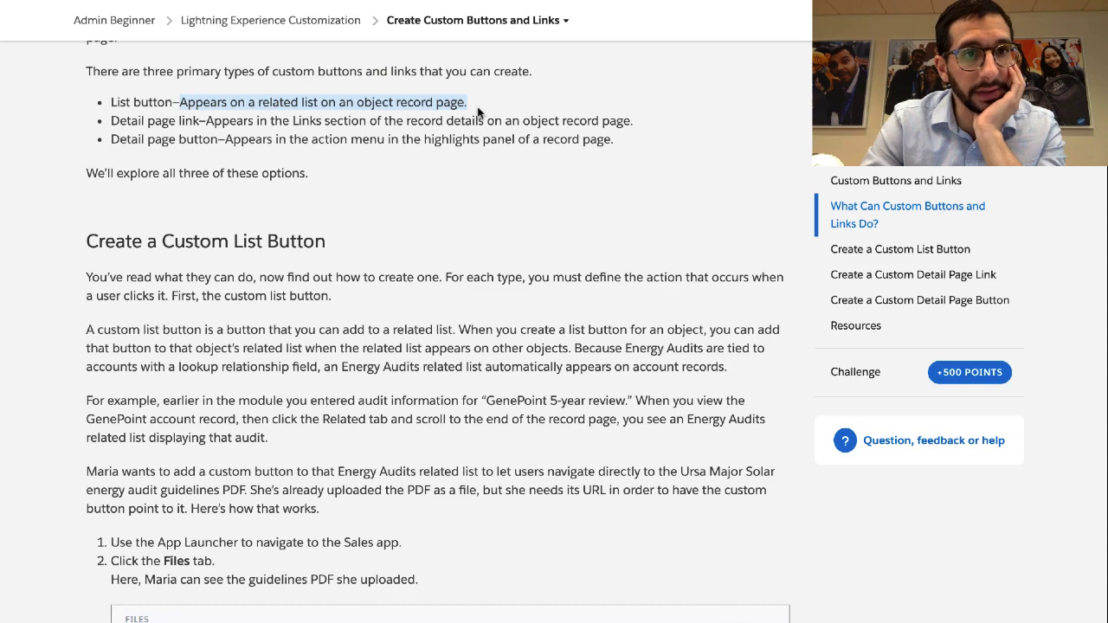
scroll(477, 113, up, 3)
scroll(477, 113, up, 6)
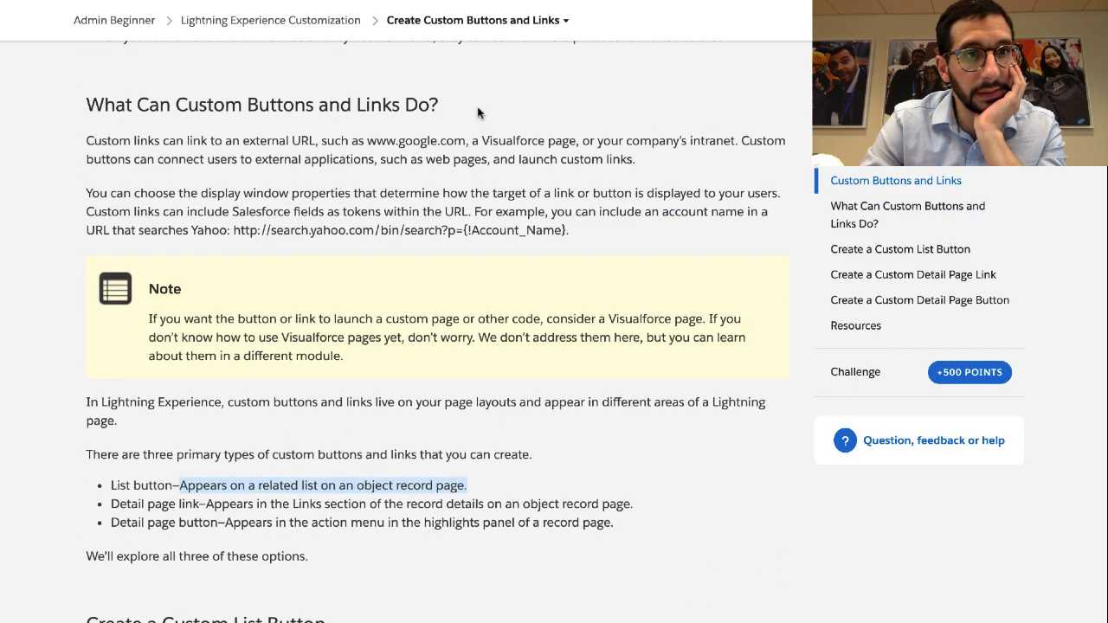
scroll(459, 129, up, 2)
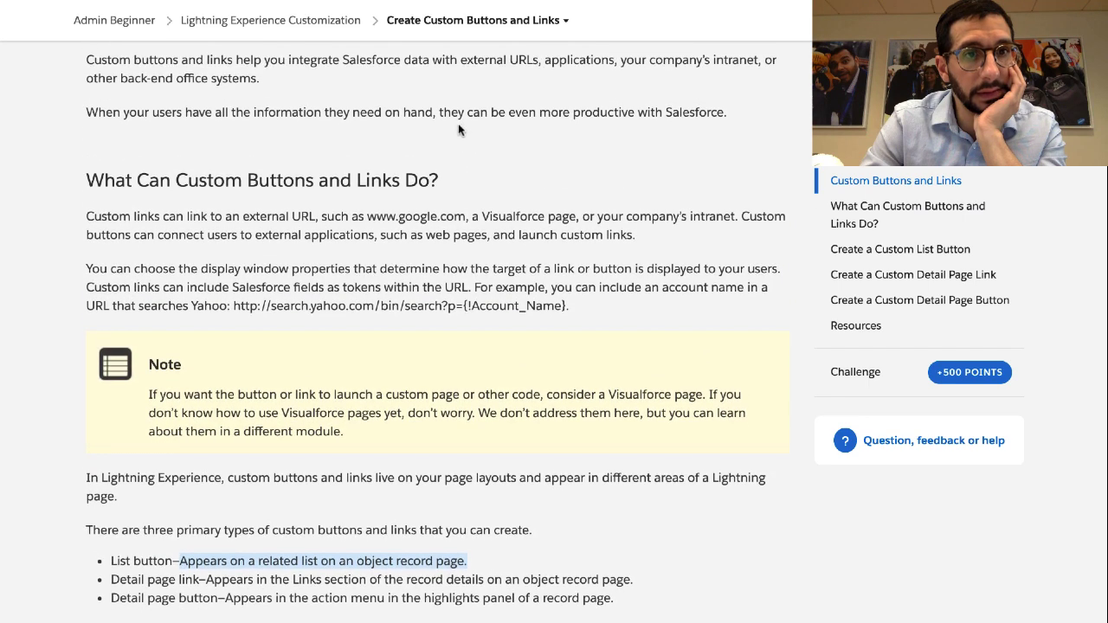
triple_click(342, 184)
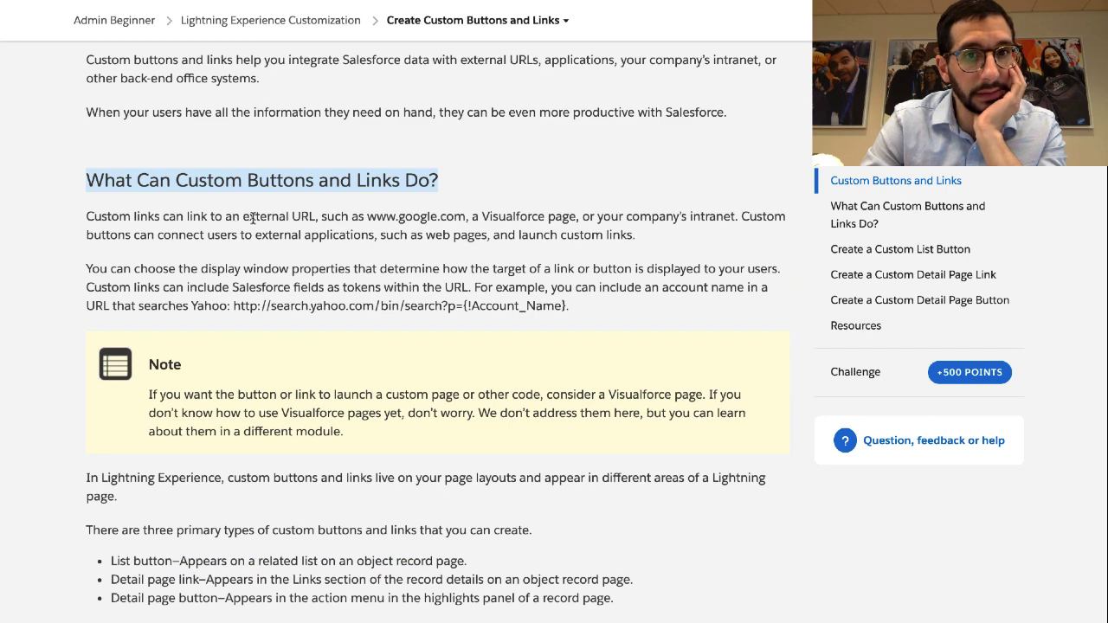
scroll(252, 219, down, 1)
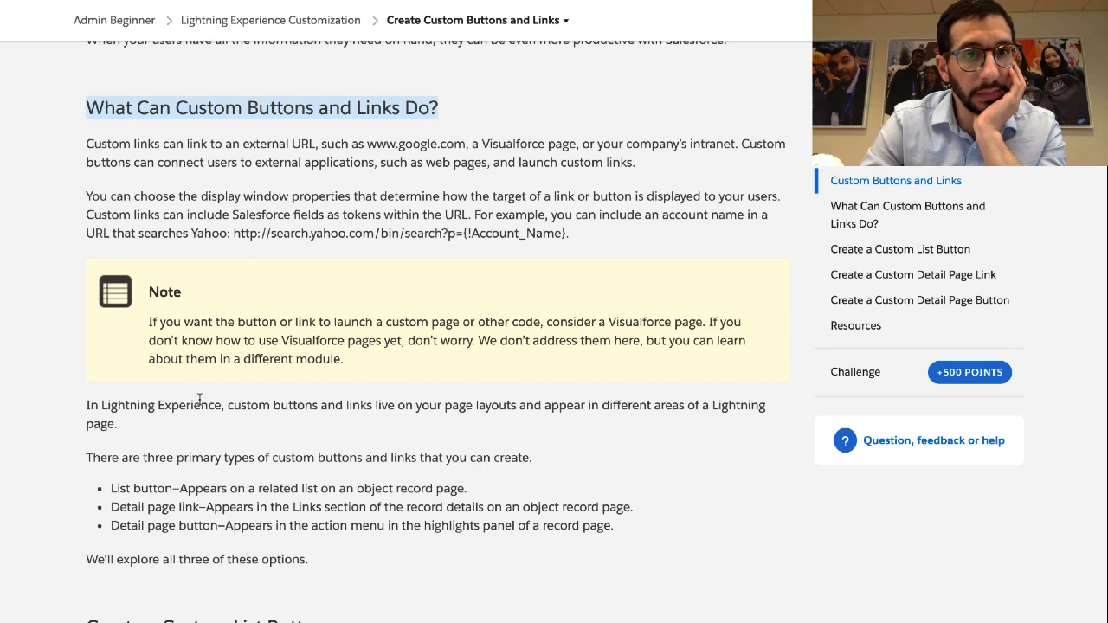
scroll(199, 399, down, 1)
scroll(199, 403, up, 1)
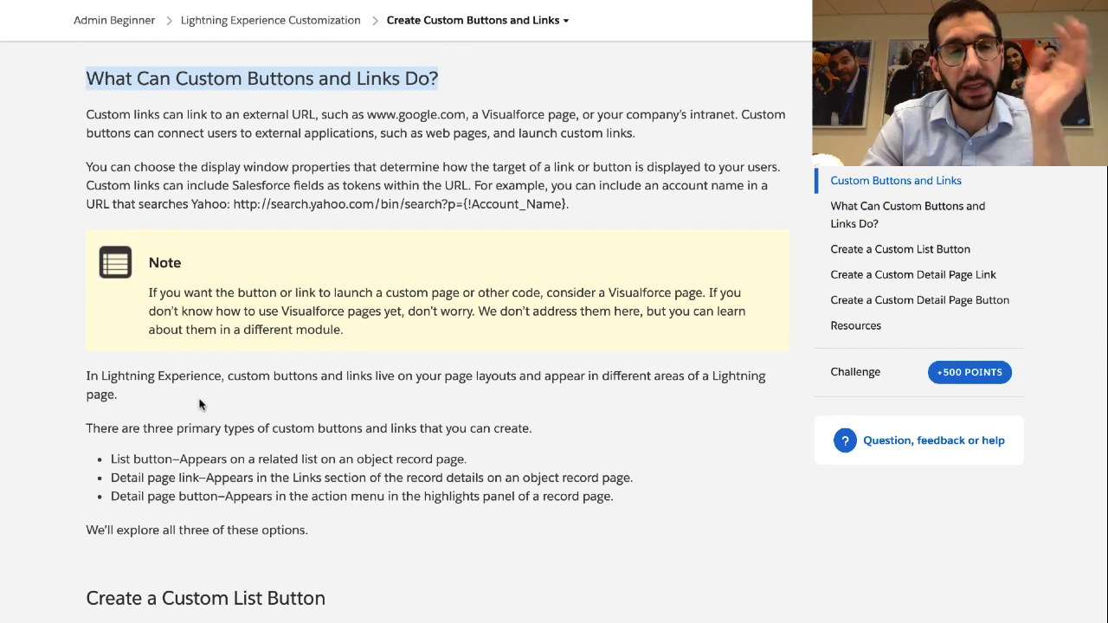
scroll(199, 403, down, 1)
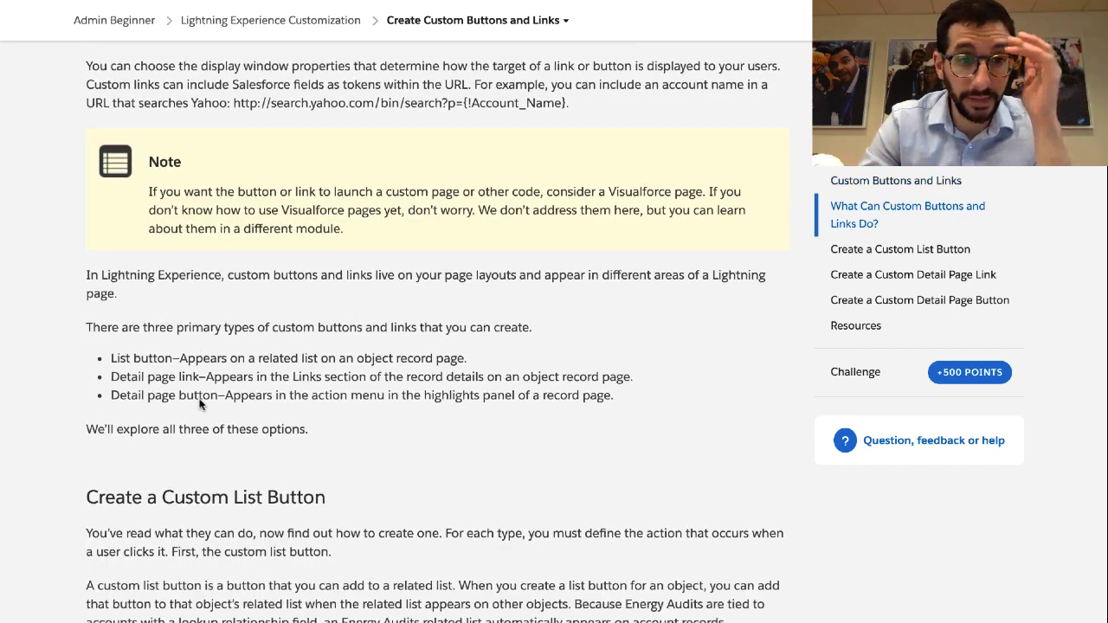
scroll(199, 404, down, 2)
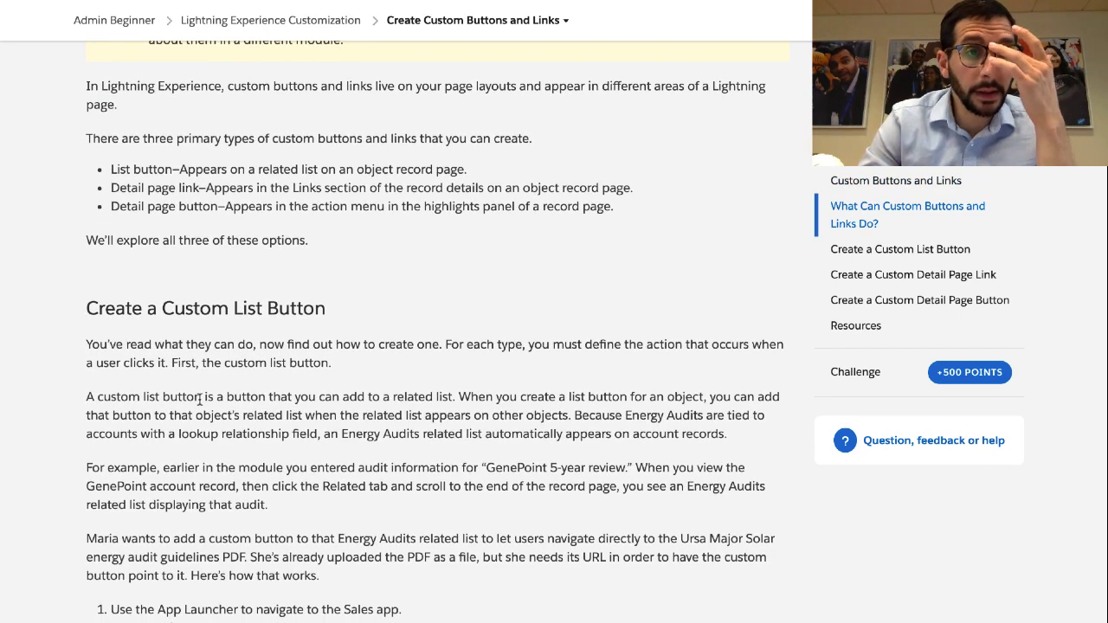
scroll(199, 399, down, 1)
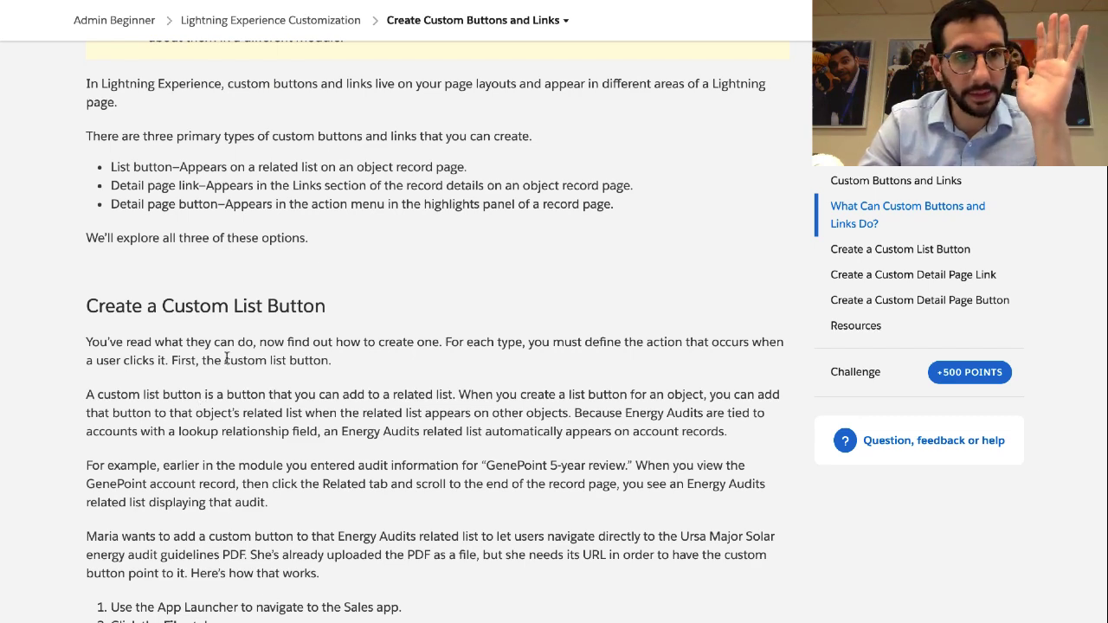
scroll(232, 346, down, 1)
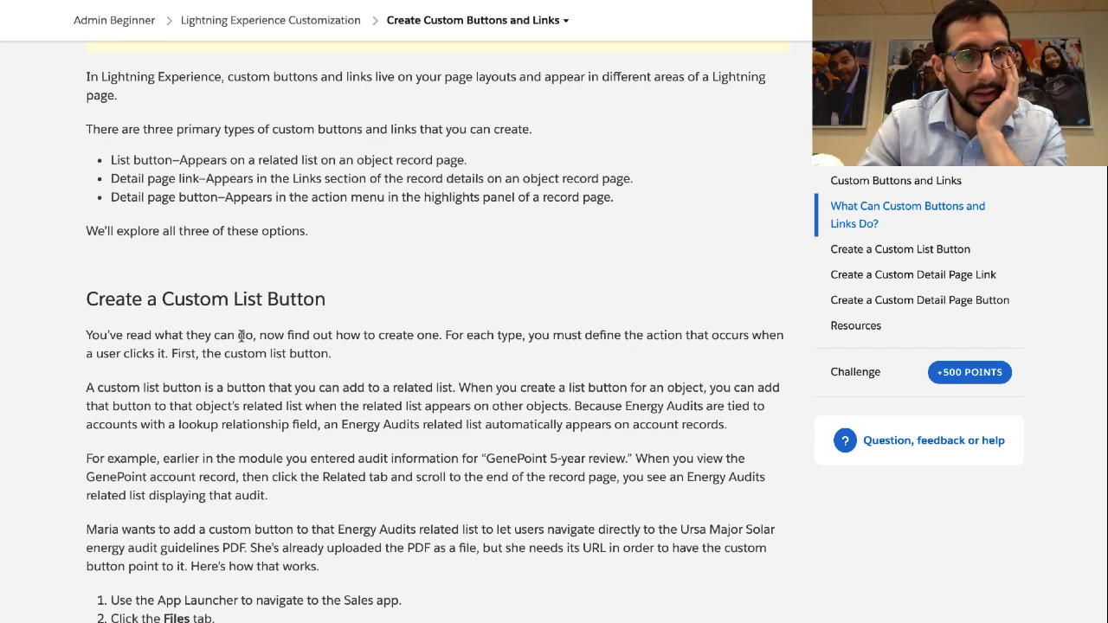
triple_click(242, 336)
scroll(347, 287, down, 3)
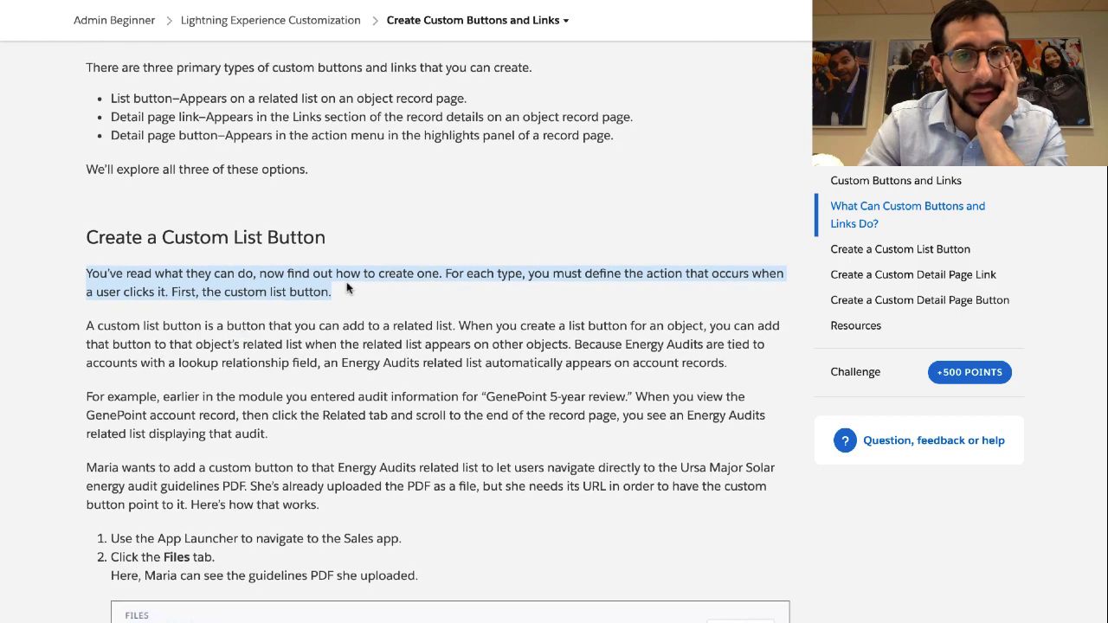
scroll(346, 284, down, 2)
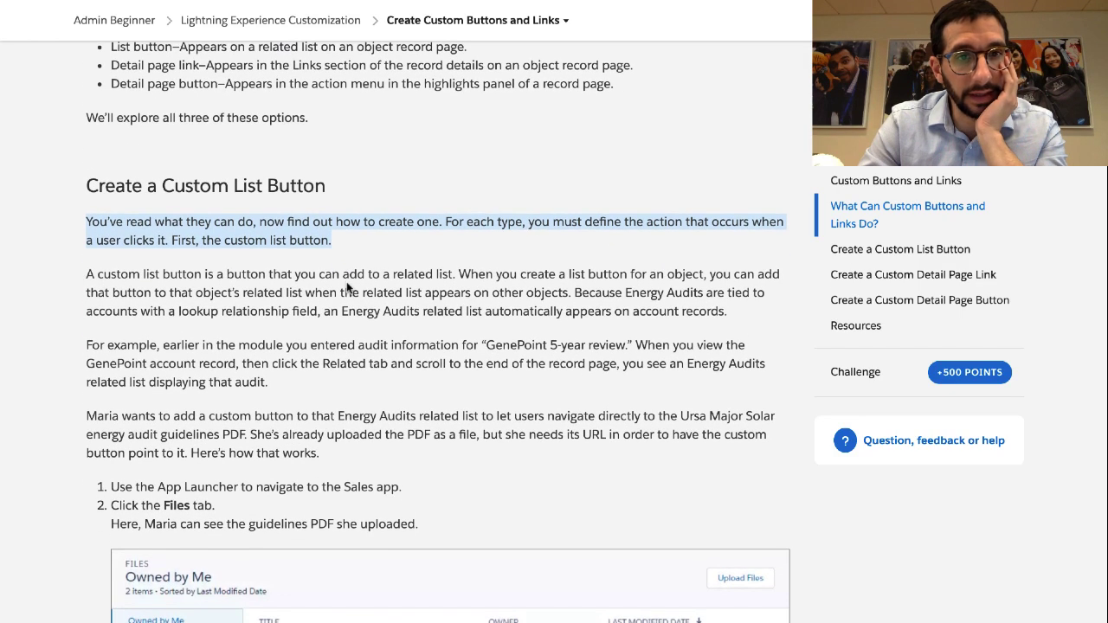
scroll(320, 229, up, 3)
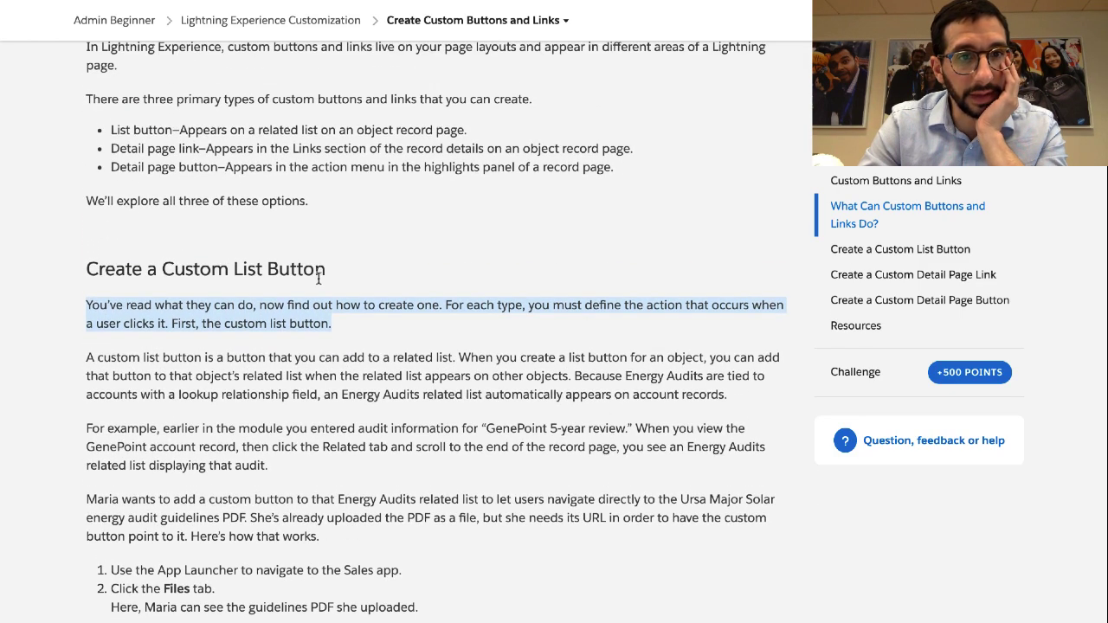
click(319, 276)
scroll(259, 277, up, 15)
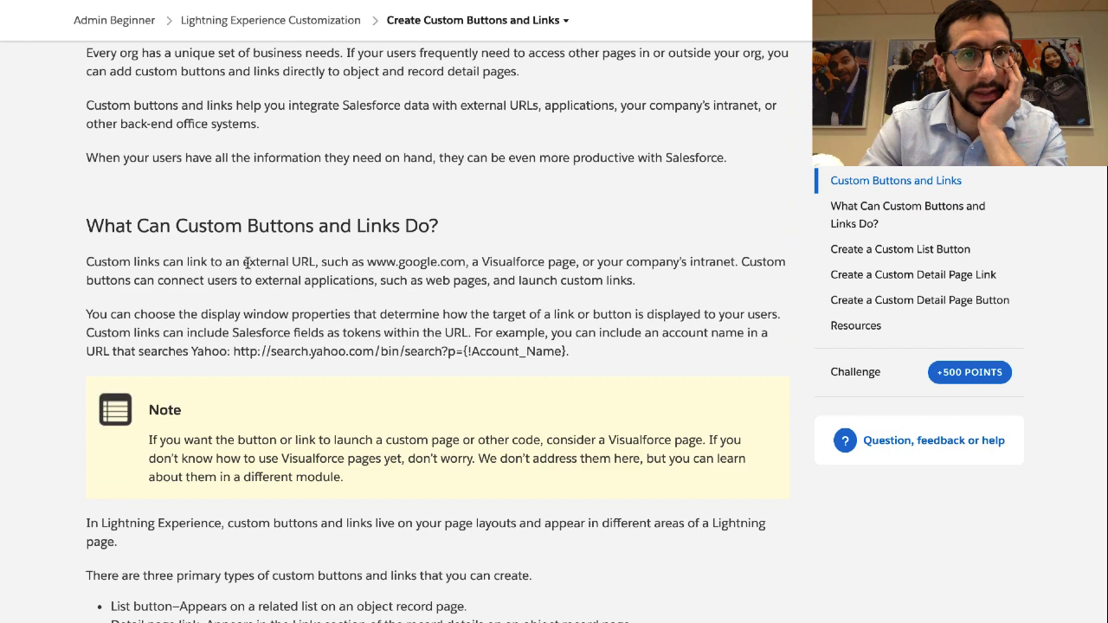
scroll(356, 220, down, 5)
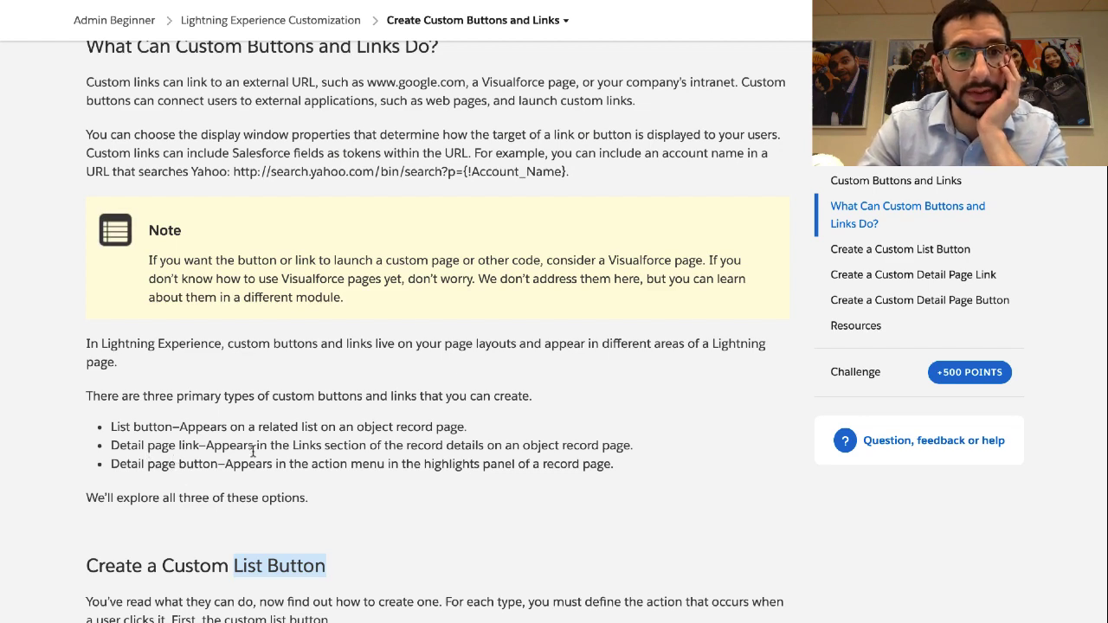
scroll(418, 396, down, 3)
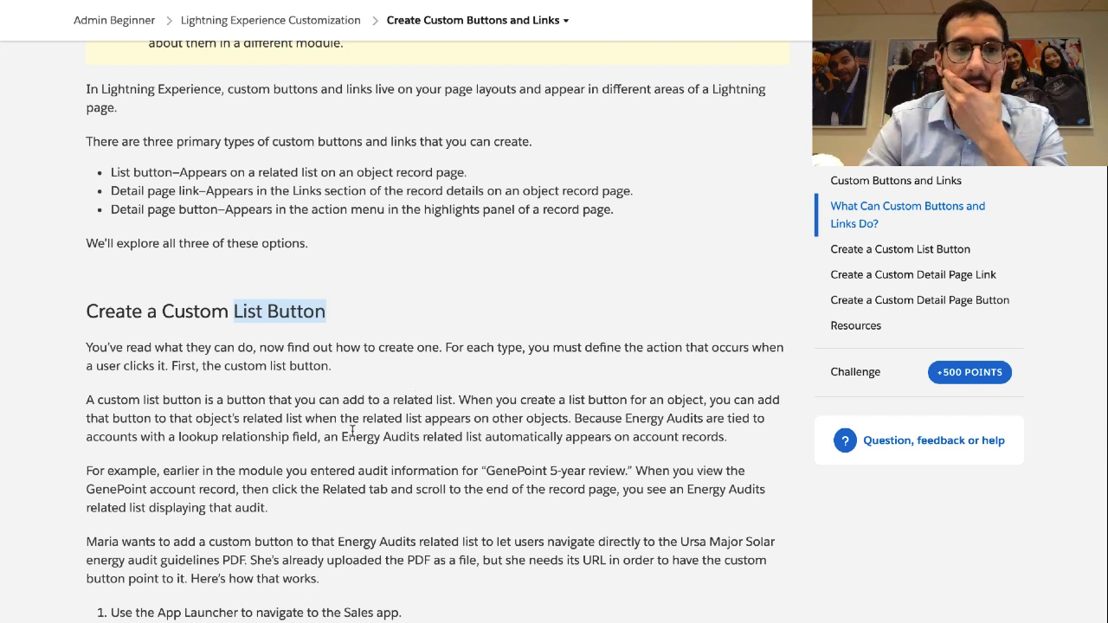
mouse_move(446, 4)
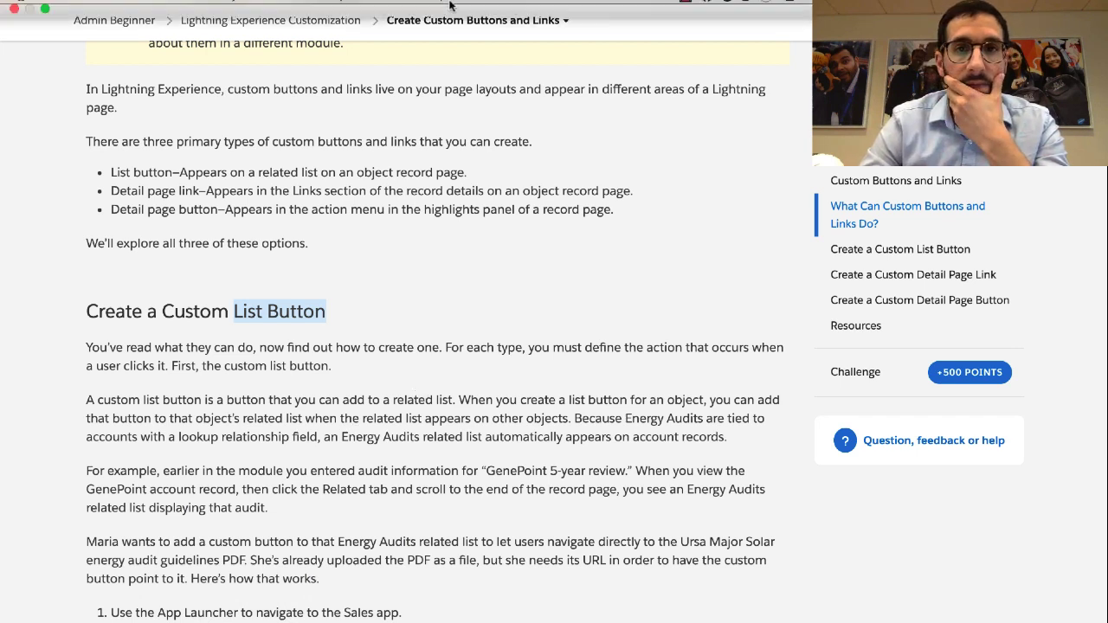
triple_click(204, 348)
triple_click(191, 400)
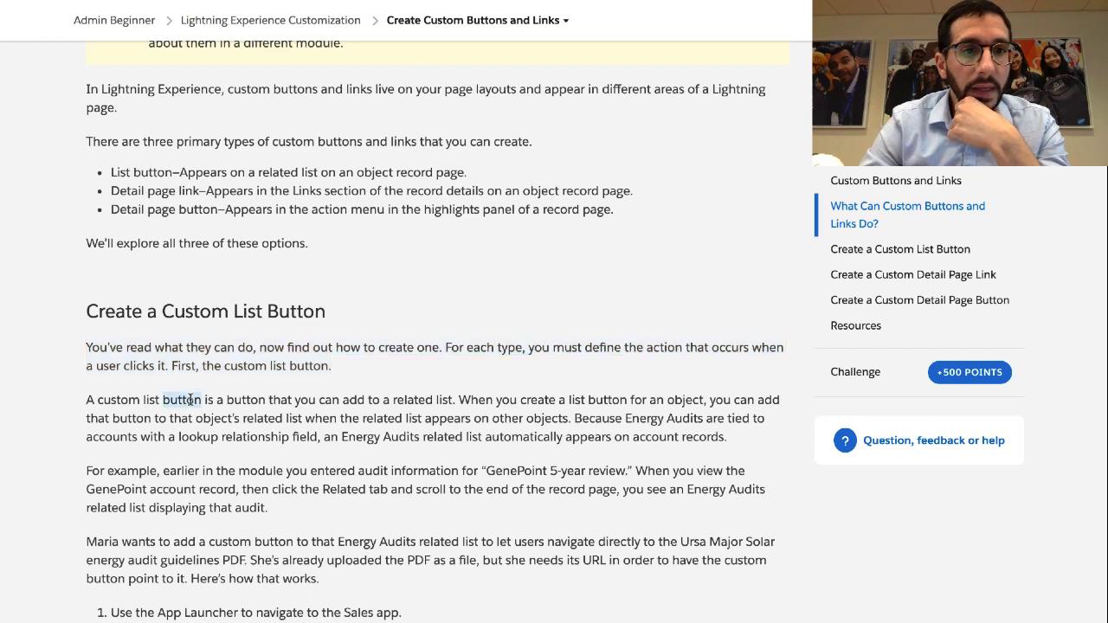
scroll(190, 401, down, 1)
scroll(190, 400, down, 1)
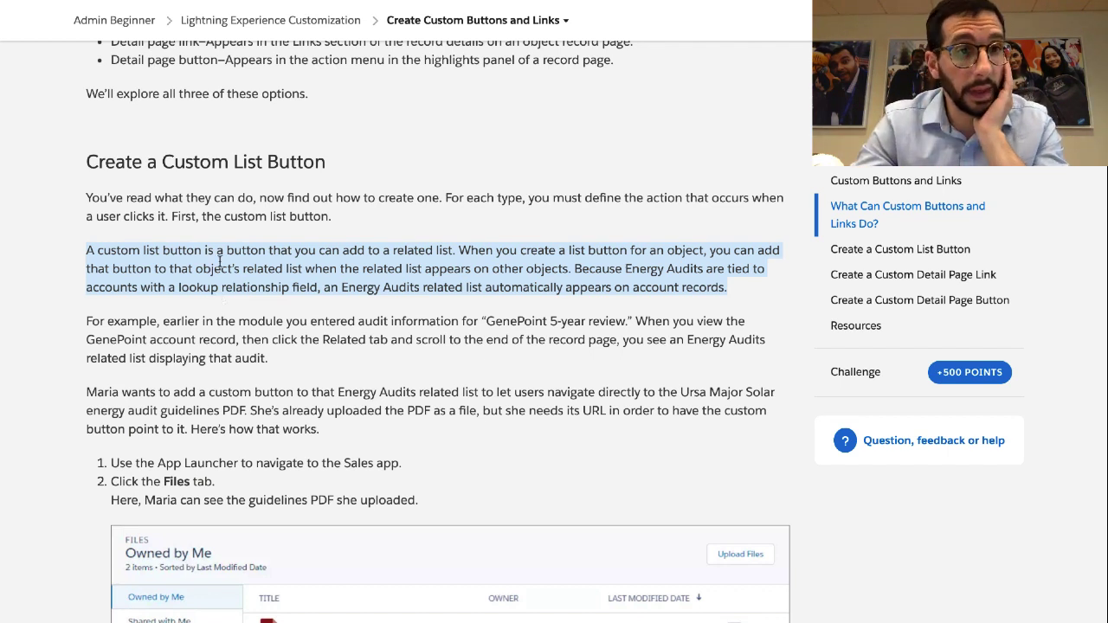
click(198, 265)
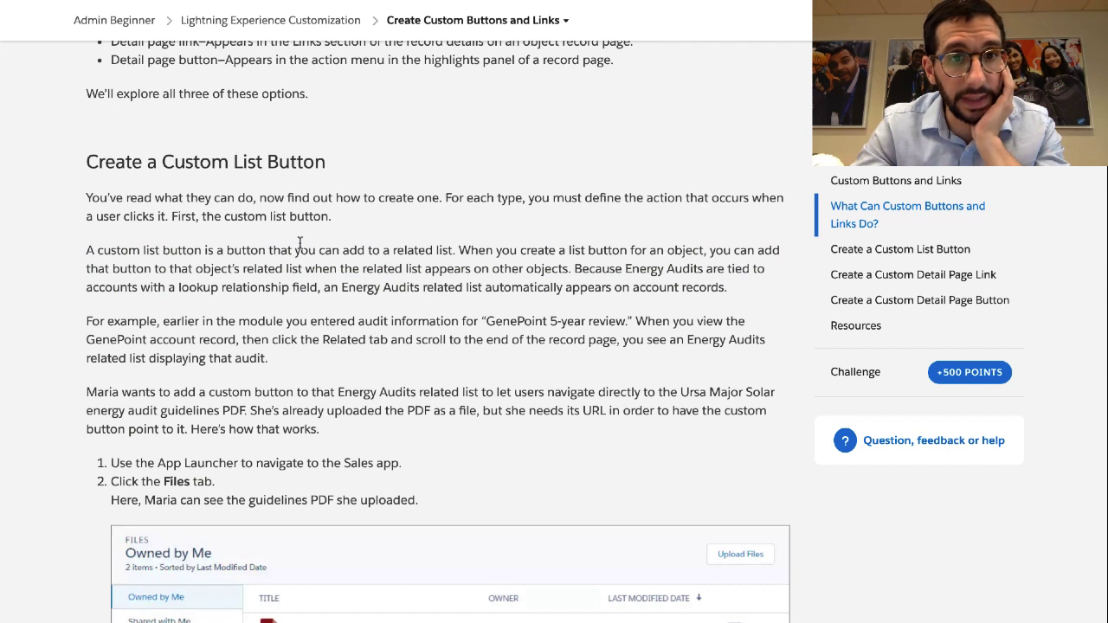
drag(458, 246, 630, 290)
click(575, 265)
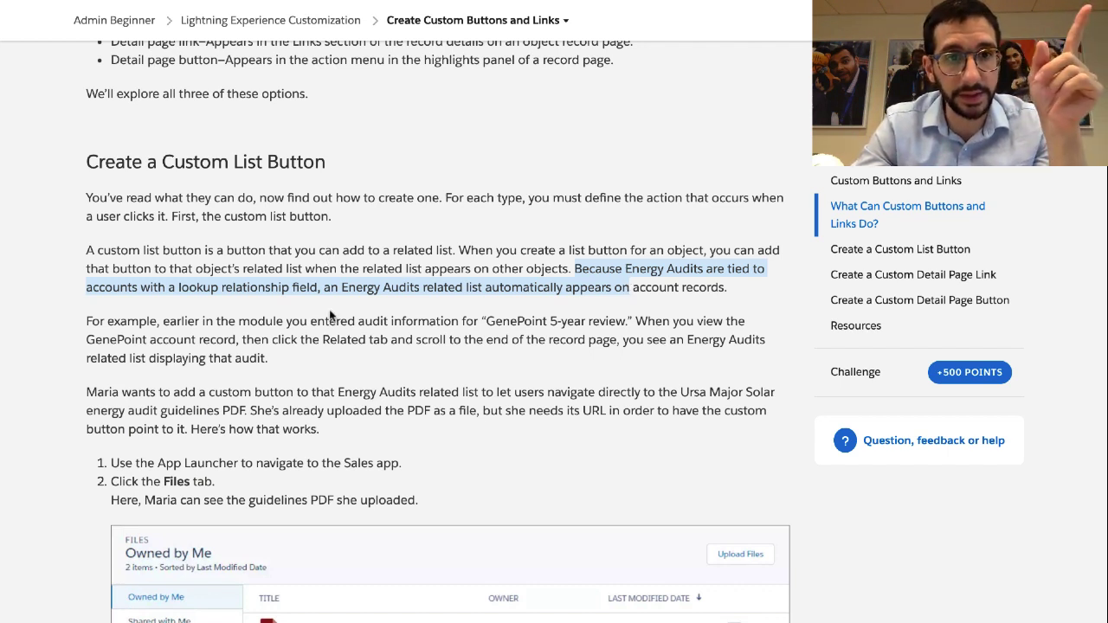
click(329, 287)
drag(329, 287, 503, 297)
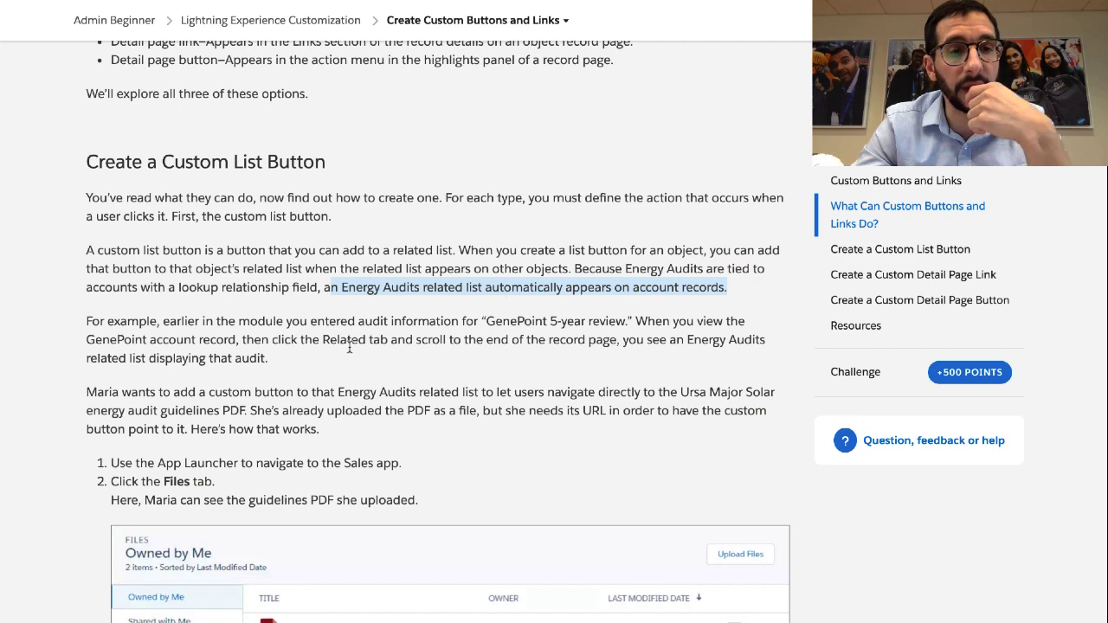
scroll(356, 352, down, 3)
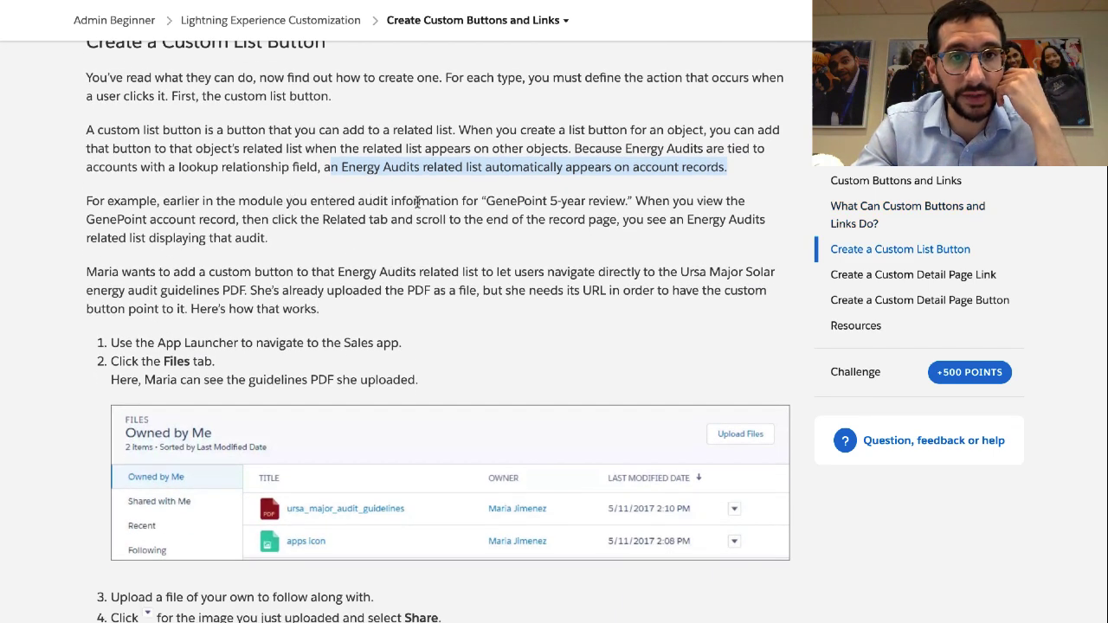
triple_click(524, 202)
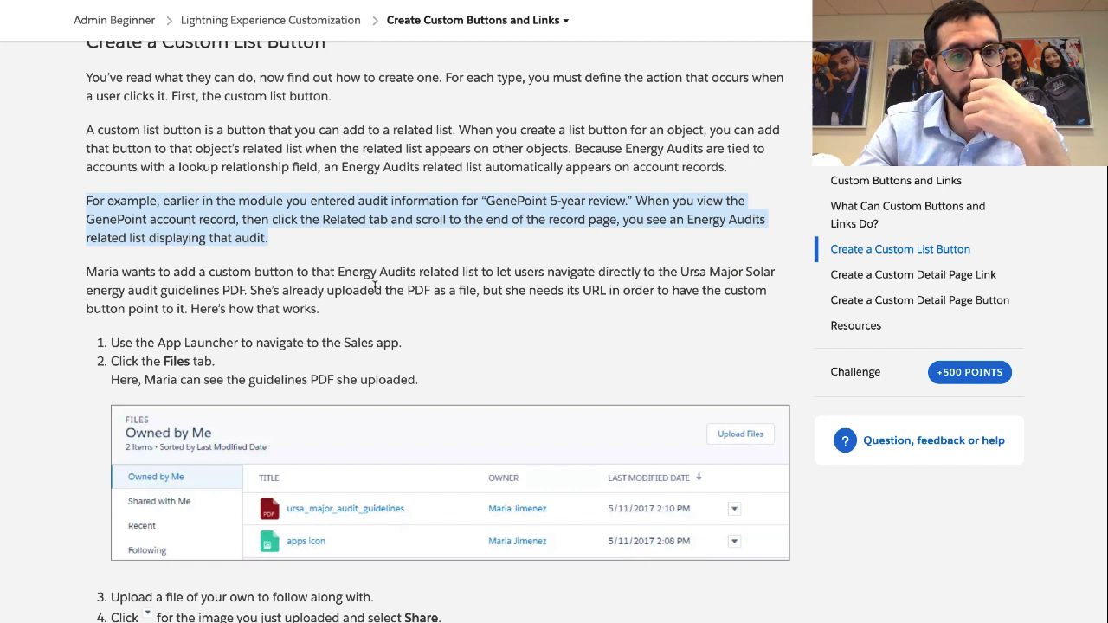
click(357, 219)
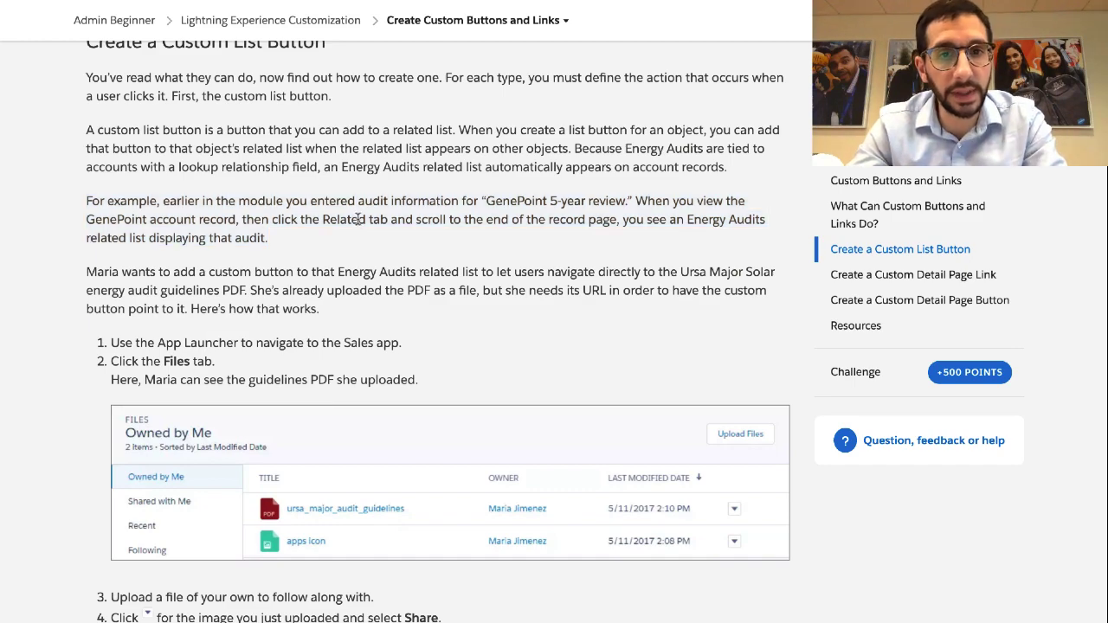
triple_click(357, 220)
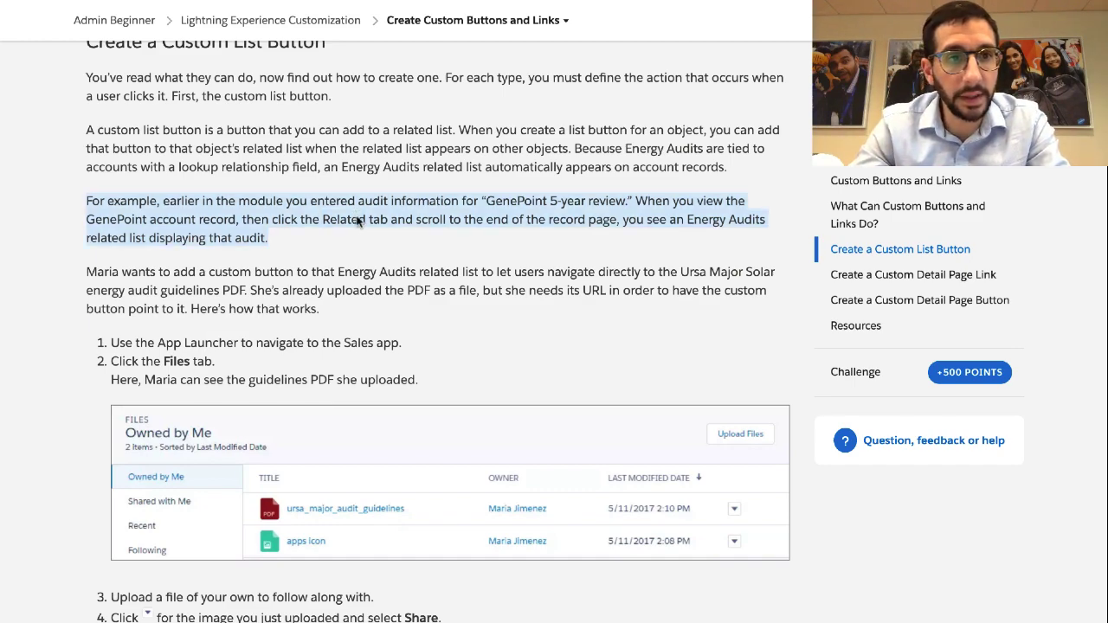
scroll(669, 153, up, 10)
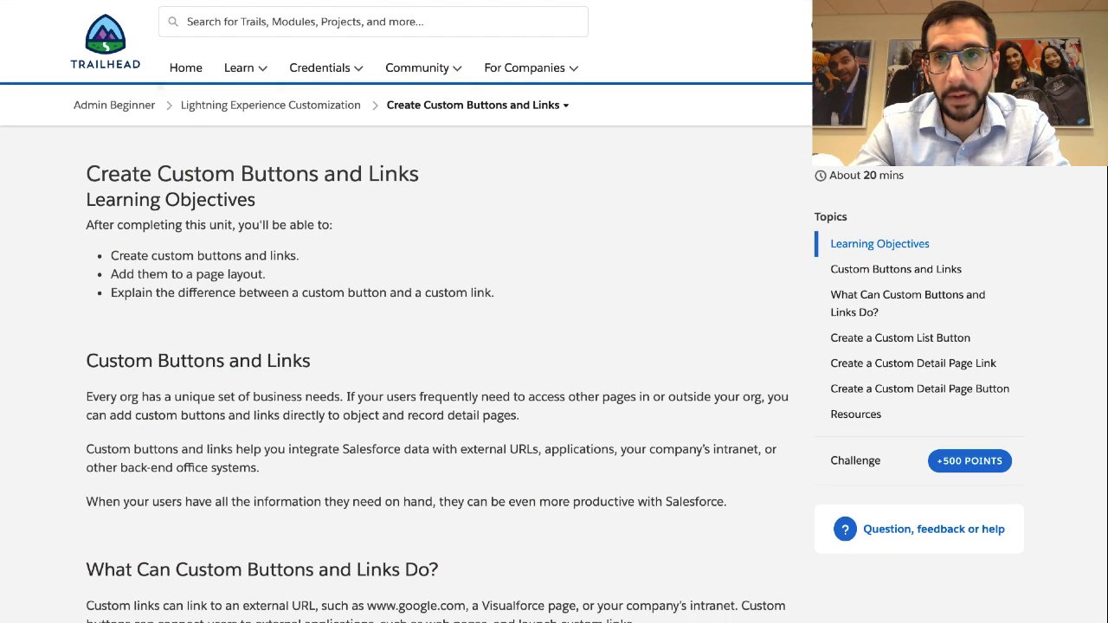
click(940, 28)
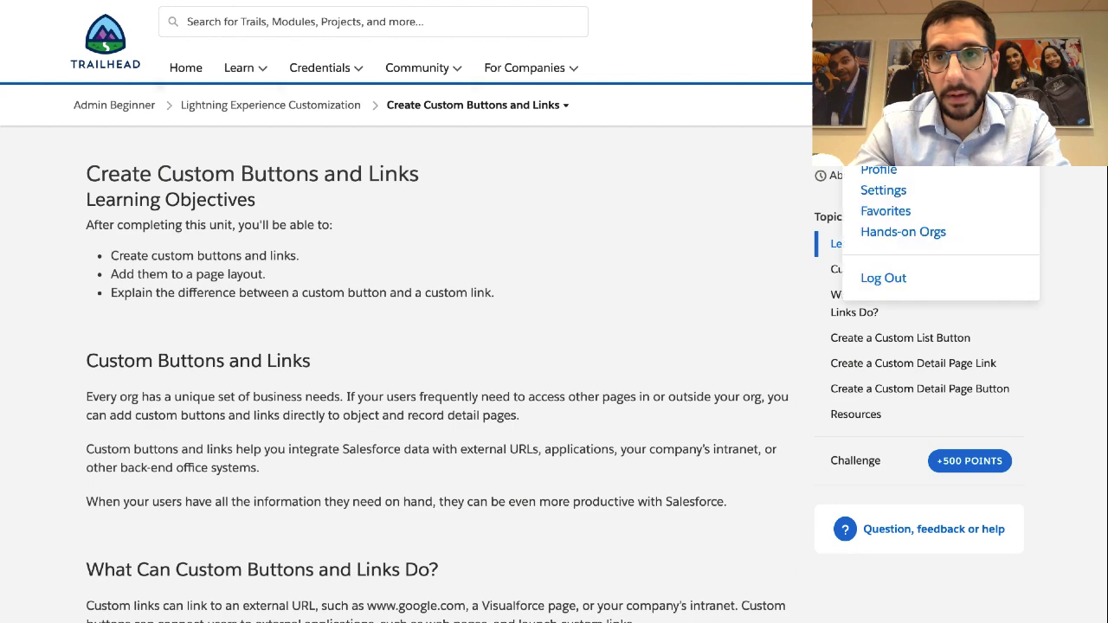
Open Hands-on Orgs in a new window, launch the default Trailhead Playground and switch to it
right_click(913, 230)
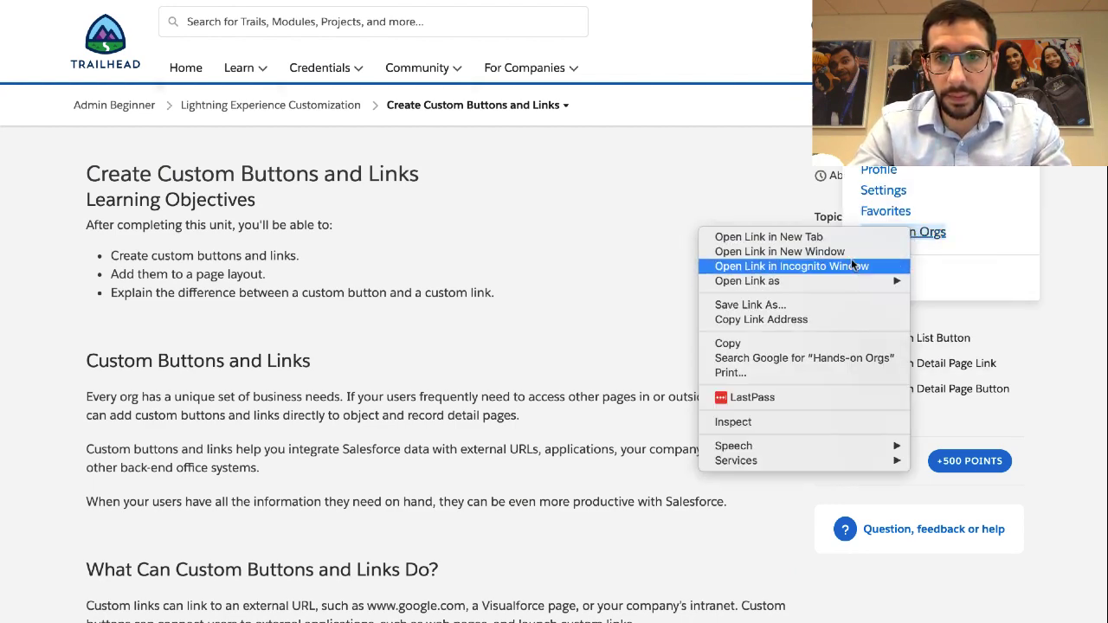
click(846, 252)
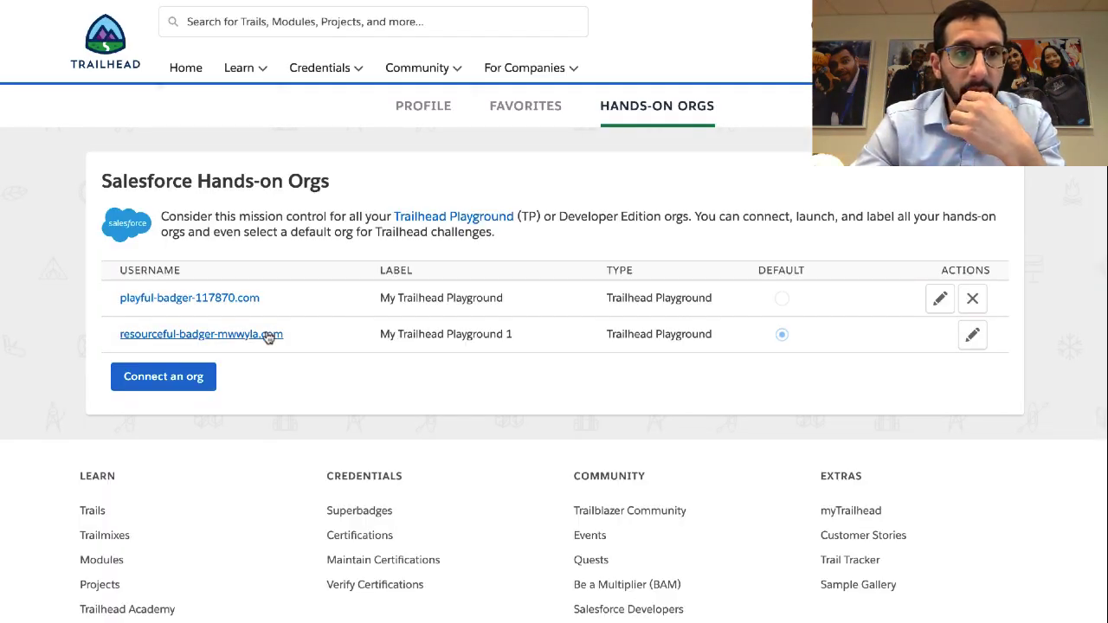
click(268, 336)
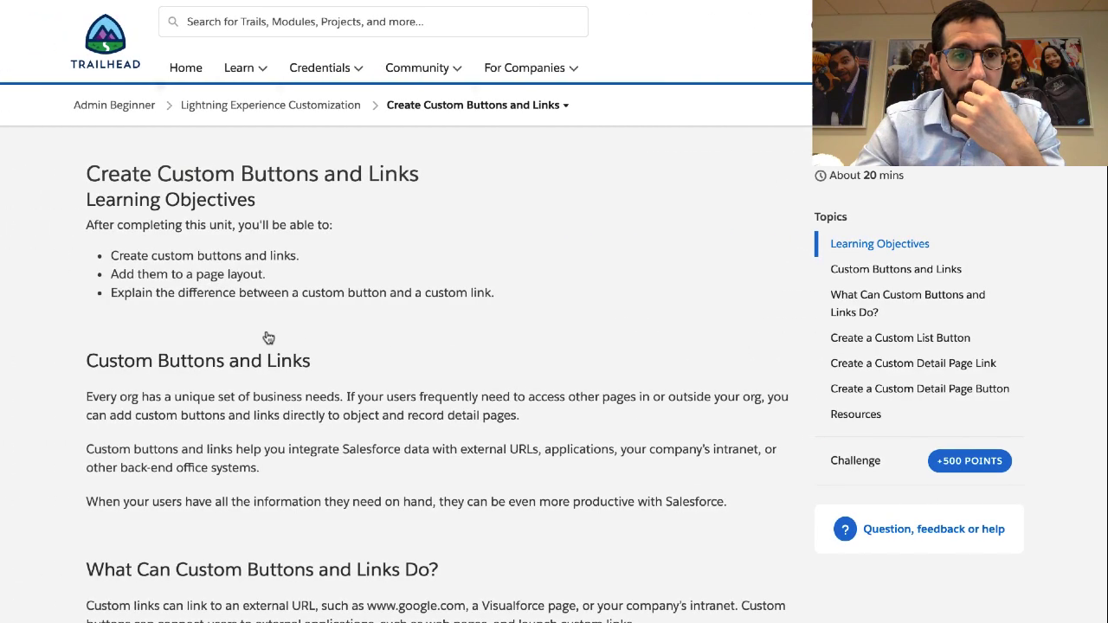
scroll(268, 335, down, 10)
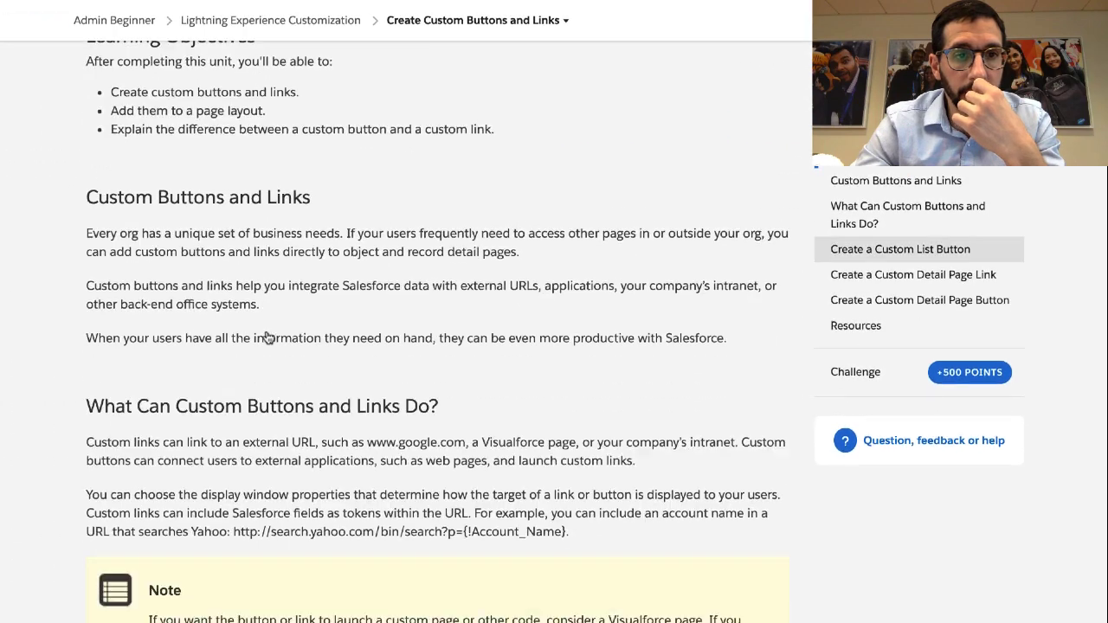
scroll(268, 338, down, 4)
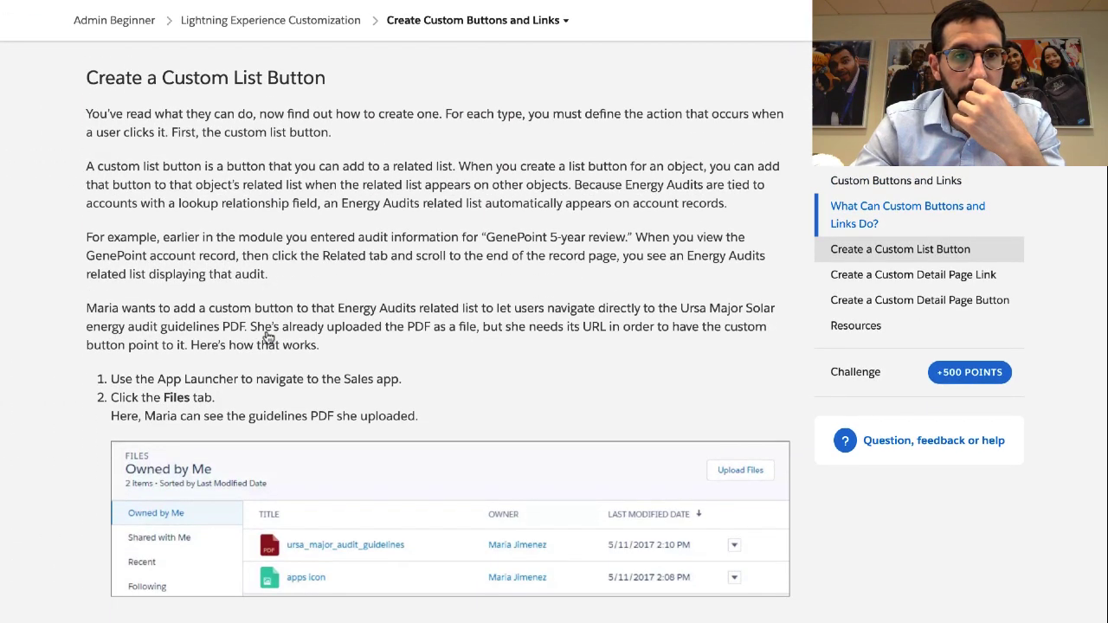
triple_click(253, 246)
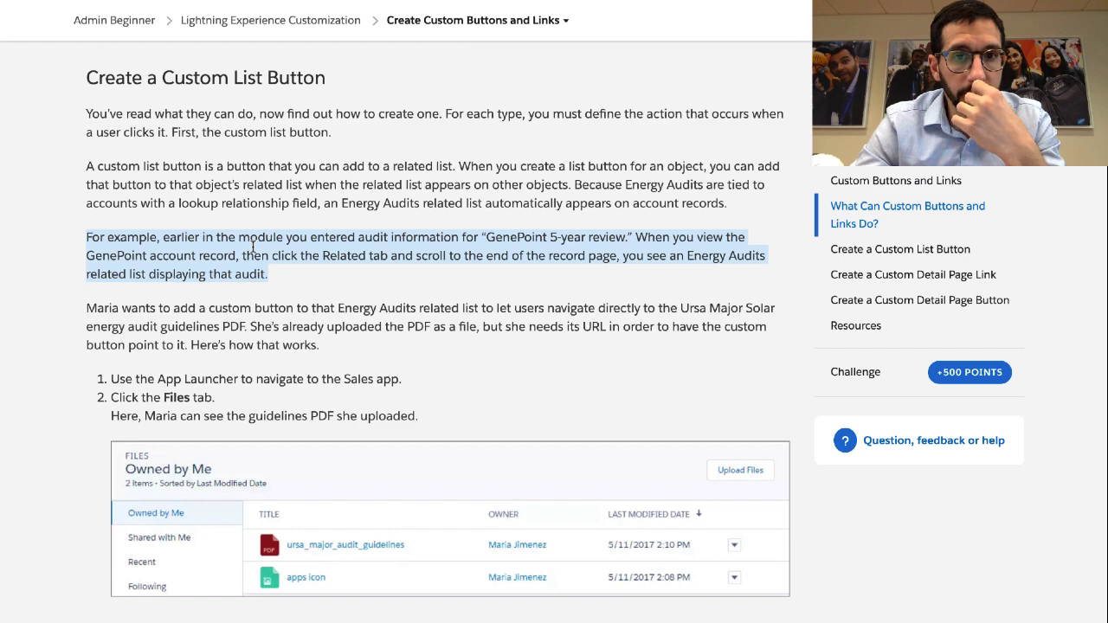
key(ctrl+Right)
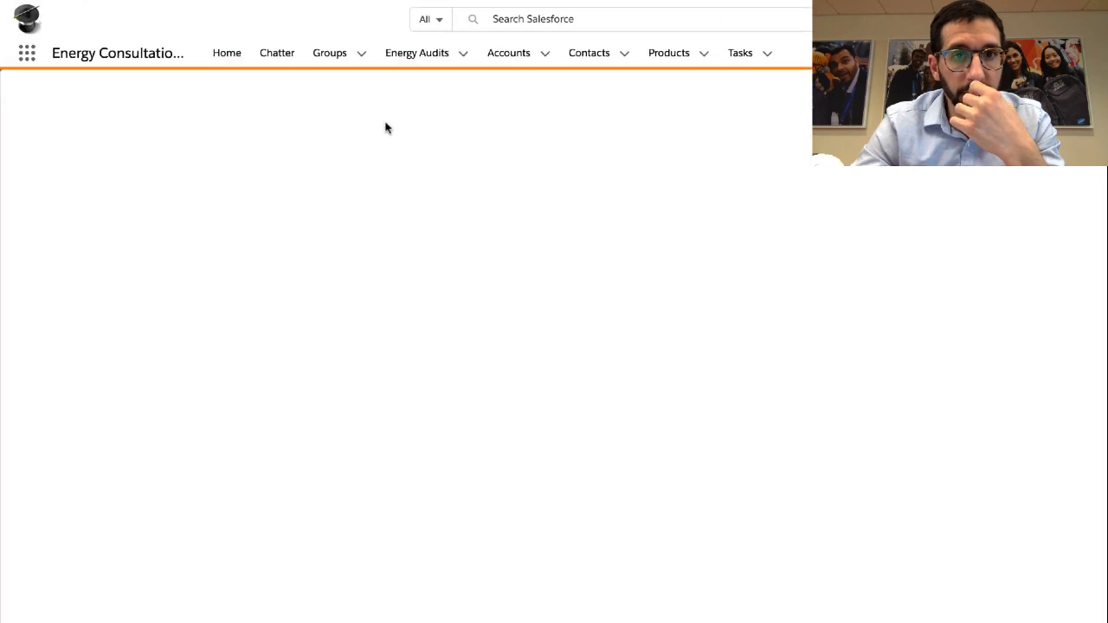
From Accounts, open GenePoint and its 'GenePoint 5-year review' Energy Audits record
click(508, 59)
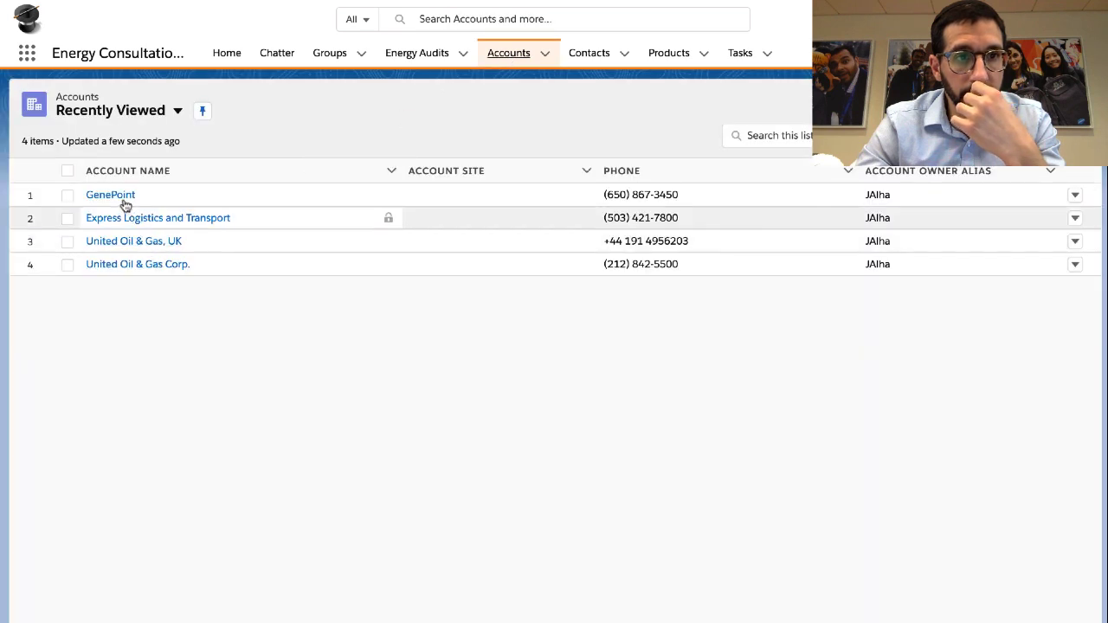
click(126, 199)
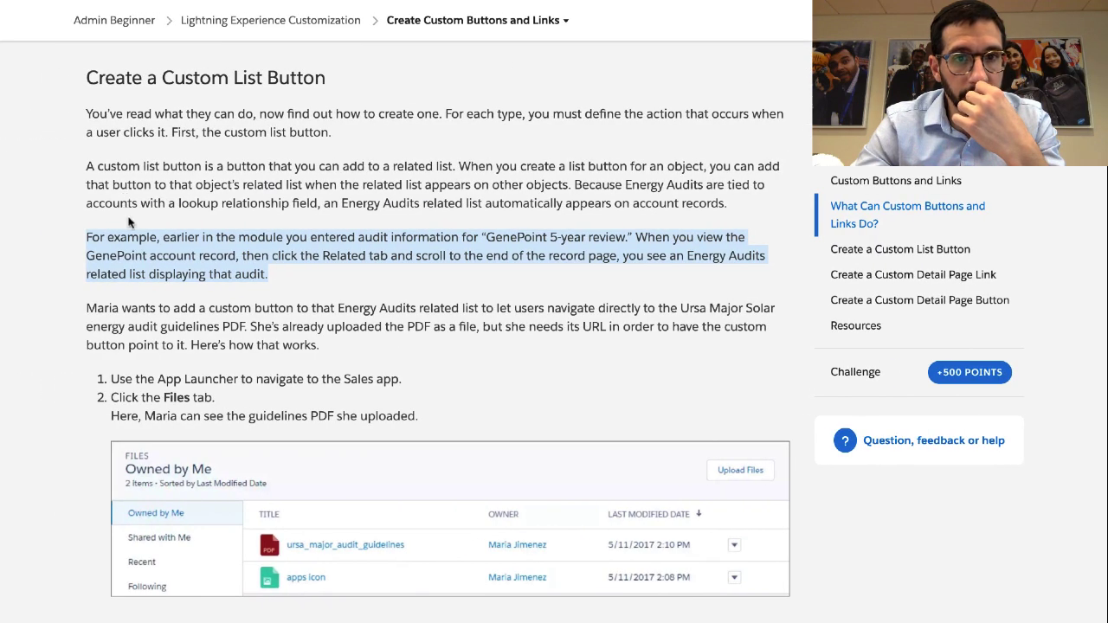
click(186, 245)
triple_click(186, 245)
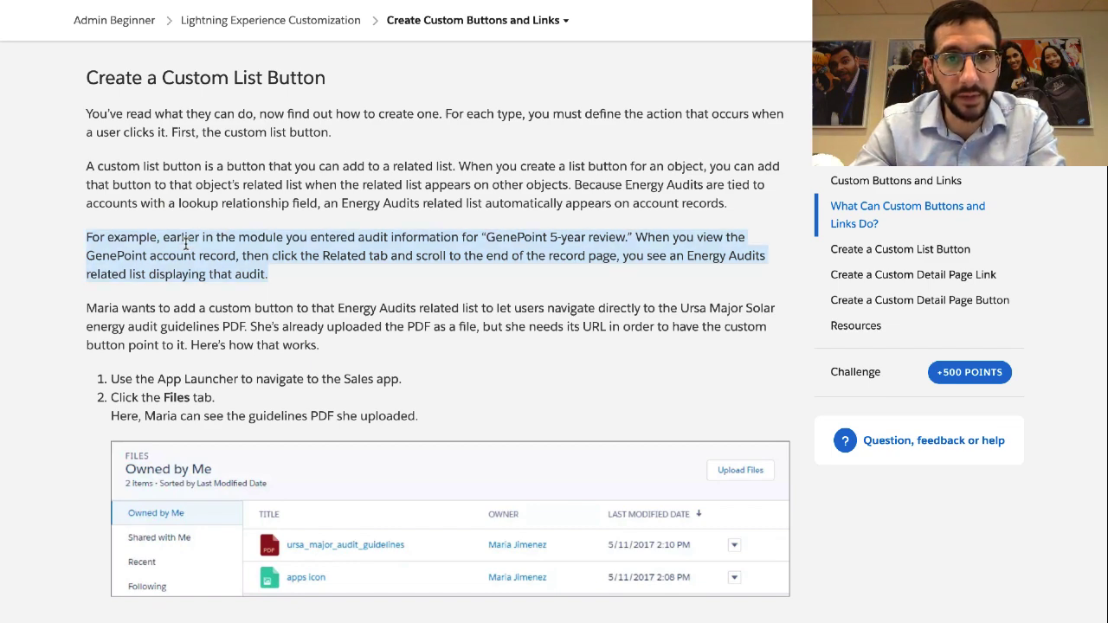
scroll(187, 274, down, 1)
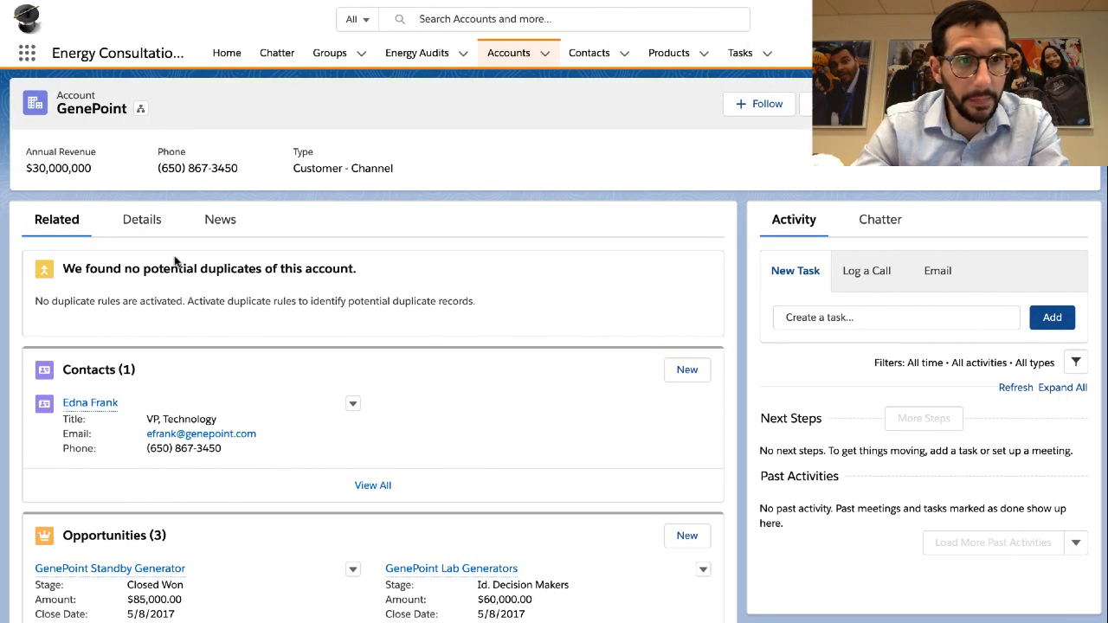
scroll(30, 567, down, 4)
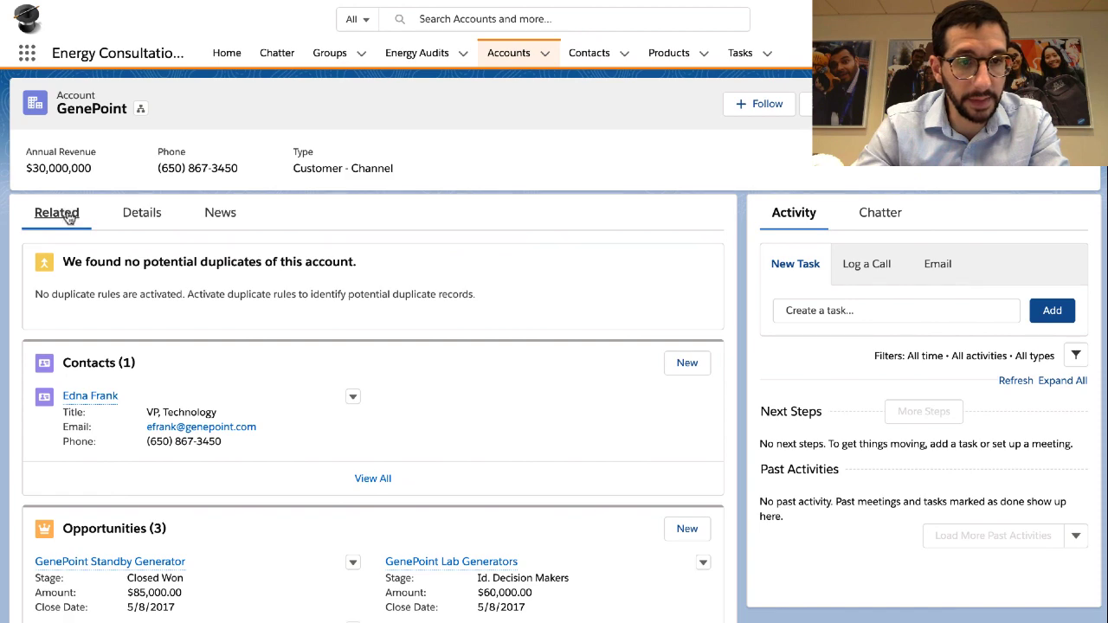
scroll(30, 567, down, 4)
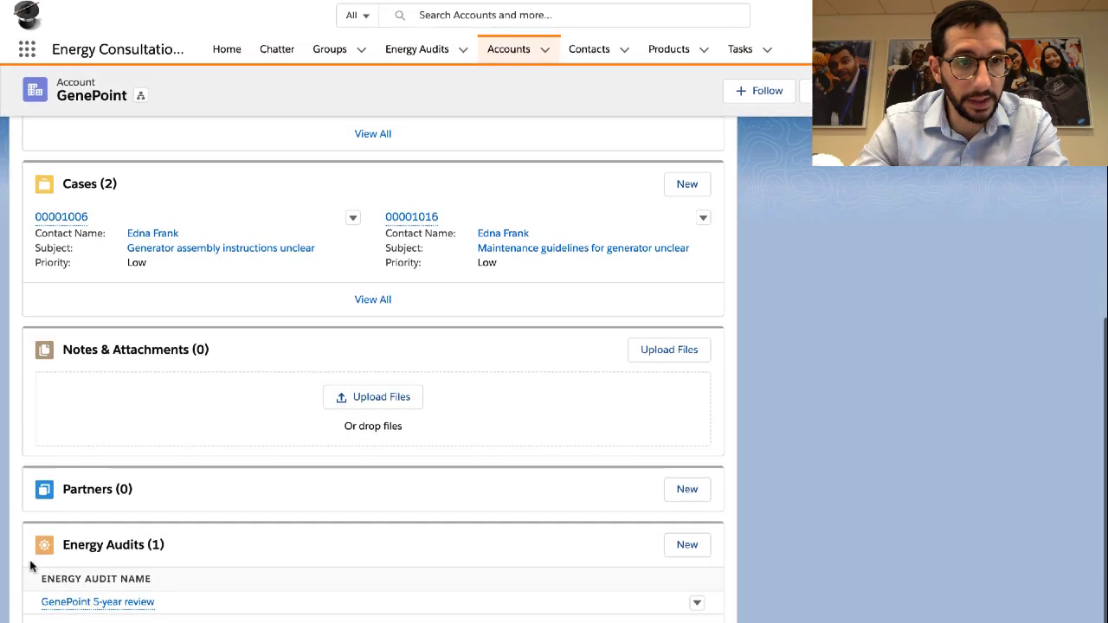
mouse_move(116, 612)
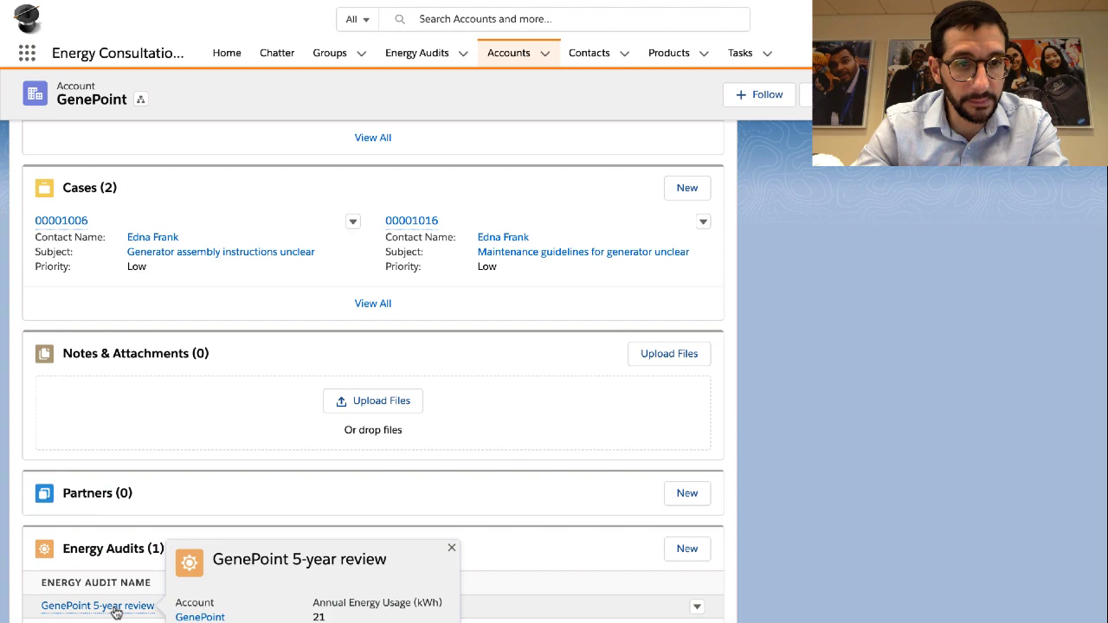
click(116, 609)
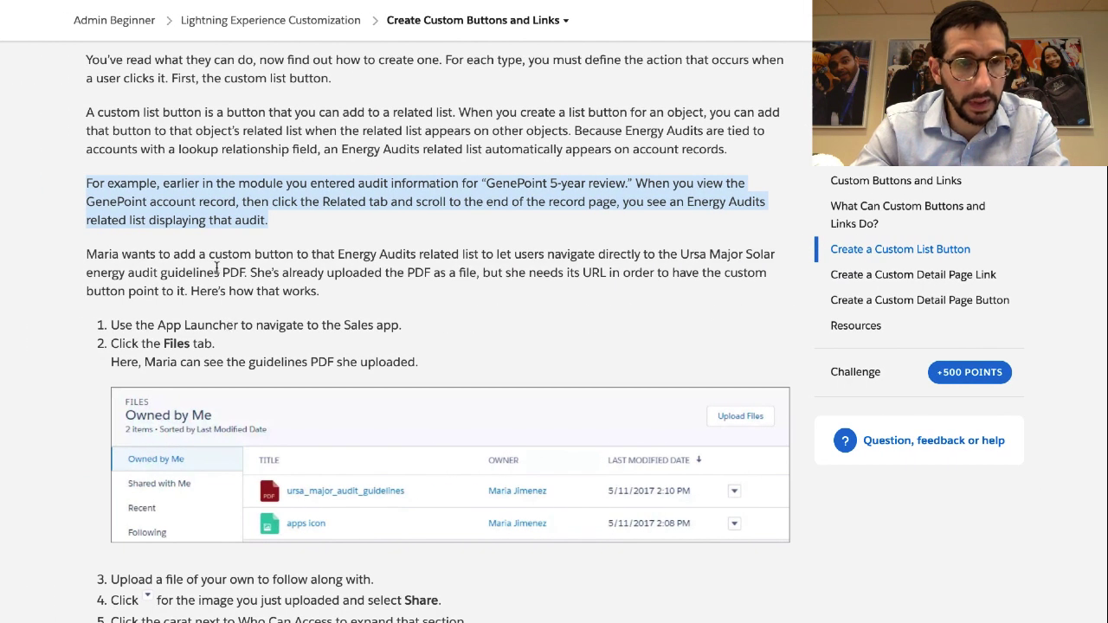
Highlight the paragraph on reaching the guidelines PDF via a custom button, then step 1
triple_click(216, 269)
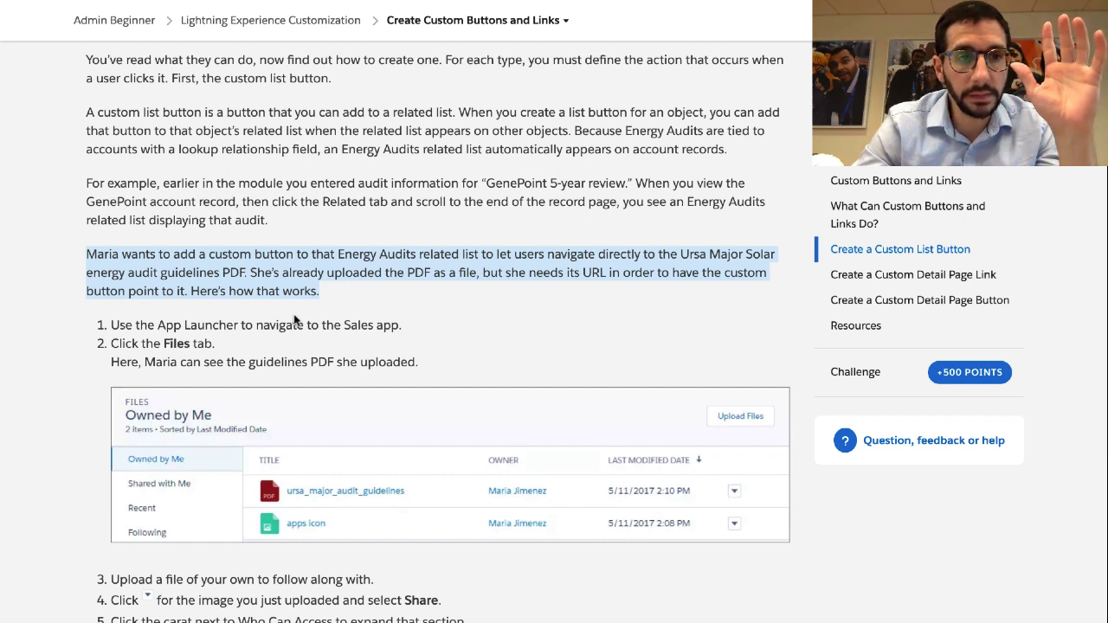
click(314, 286)
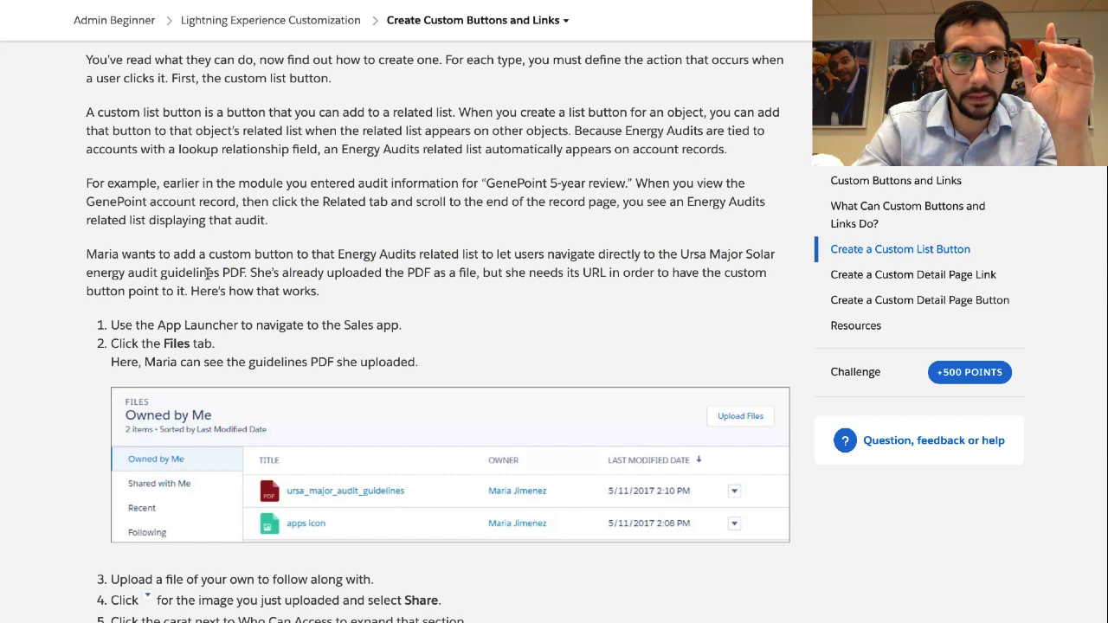
triple_click(528, 251)
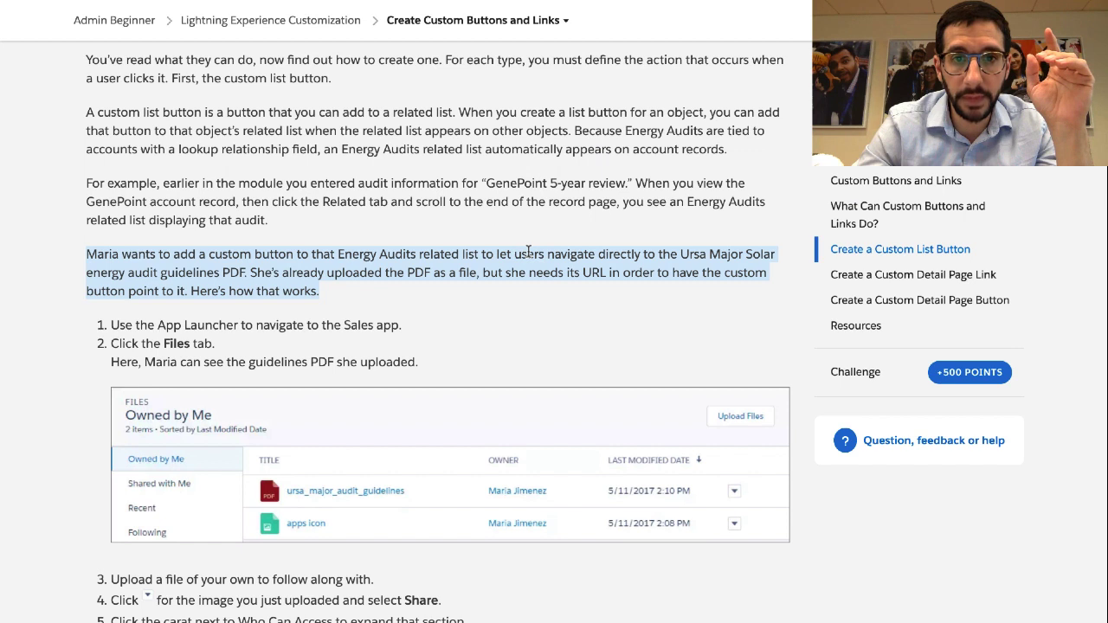
double_click(526, 252)
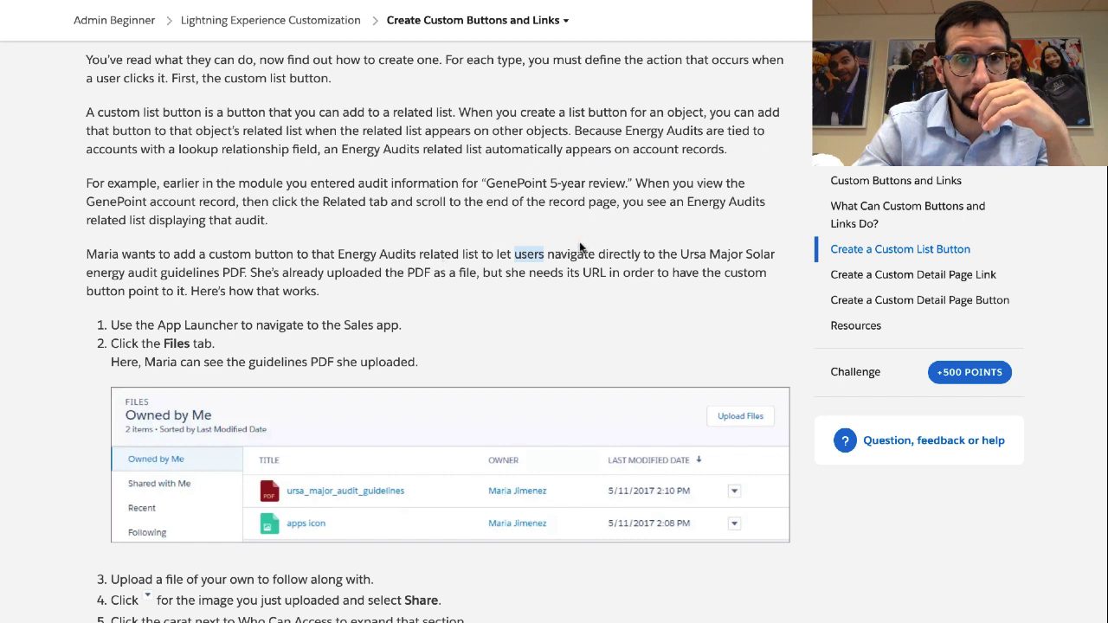
drag(549, 258, 242, 276)
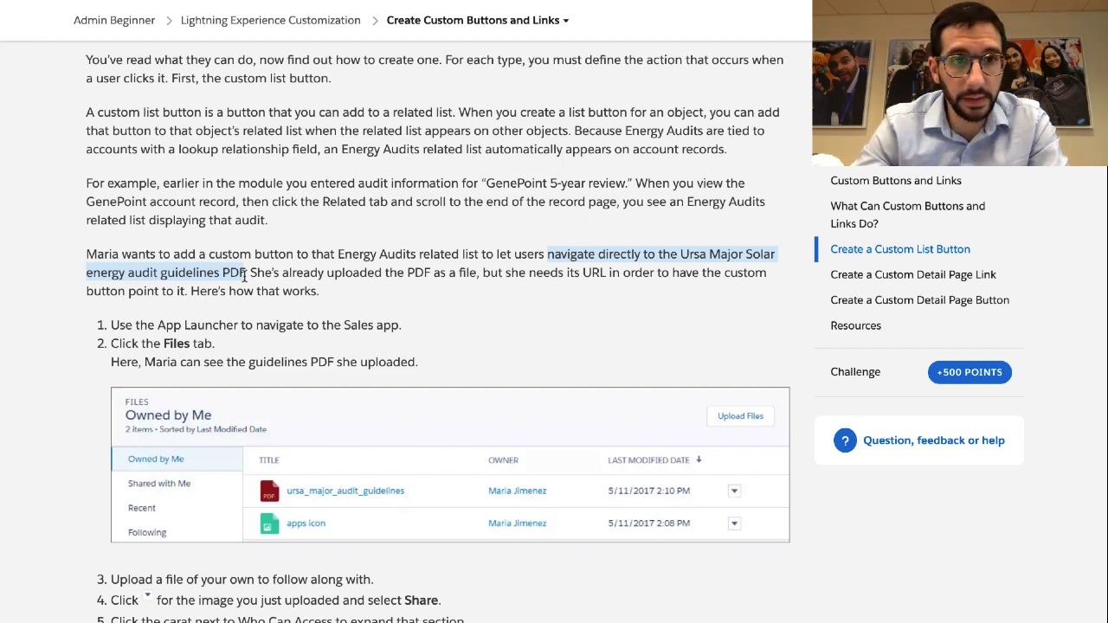
scroll(245, 277, down, 3)
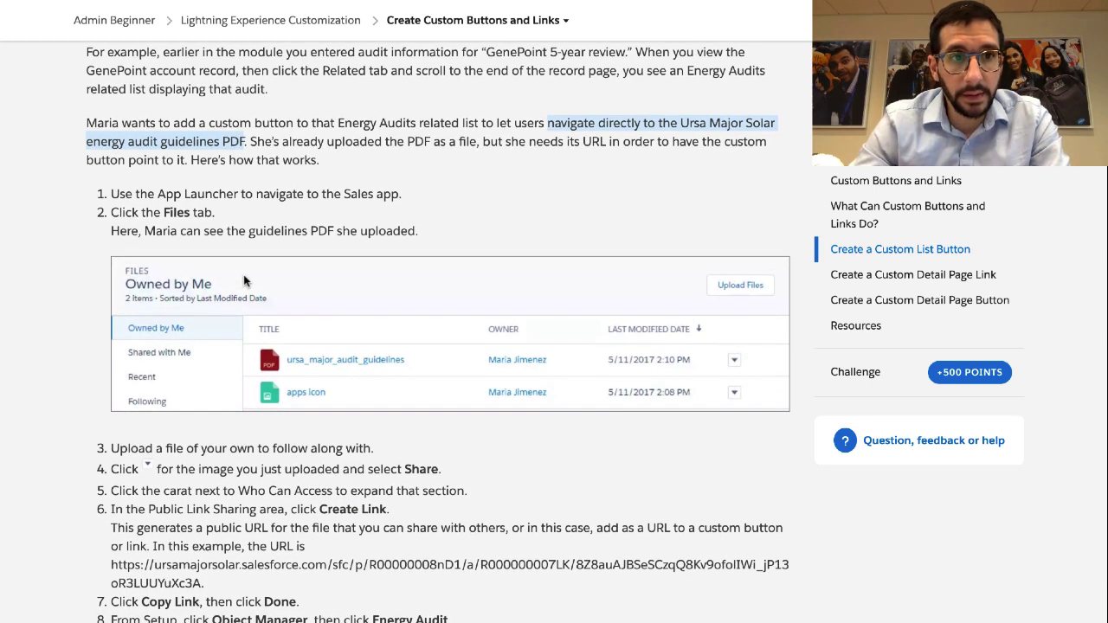
triple_click(266, 192)
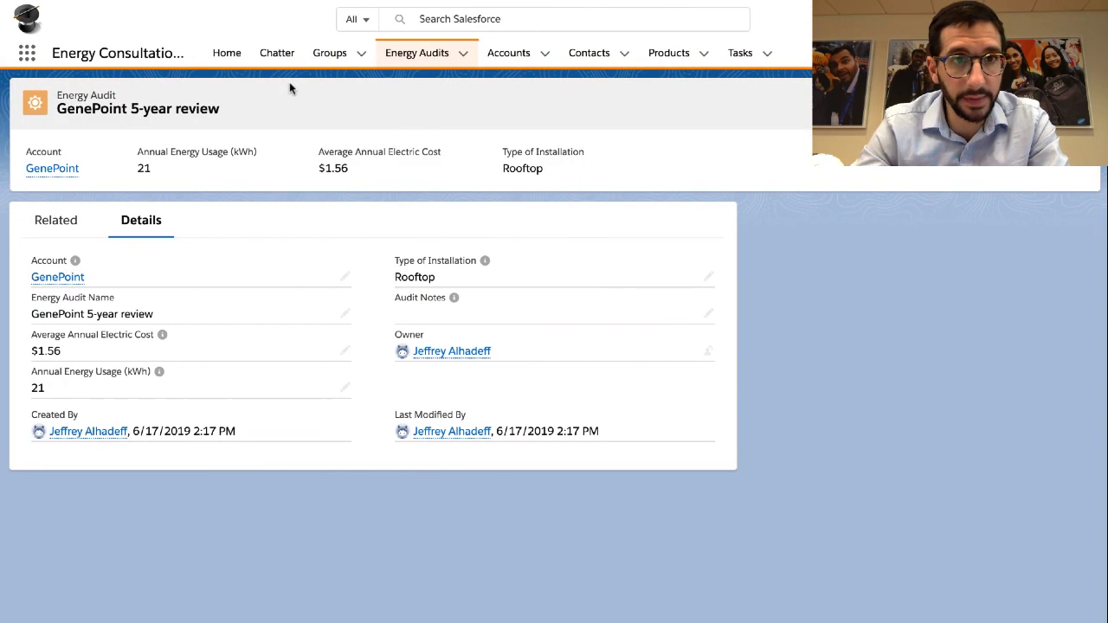
Switch to the Sales app from the App Launcher and show its Files tab
click(24, 57)
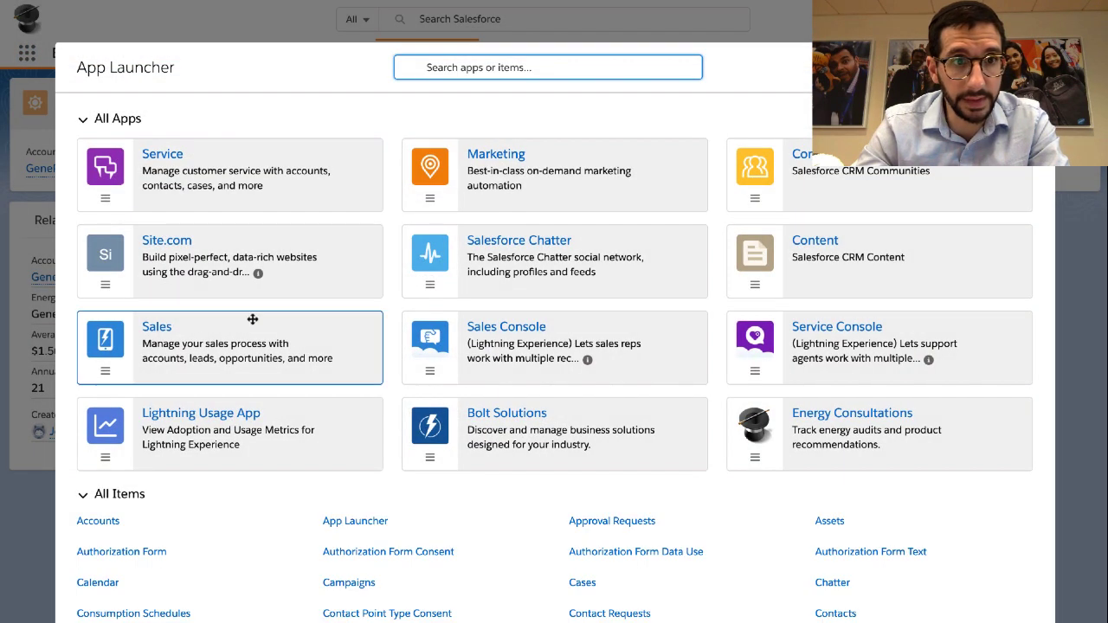
click(158, 332)
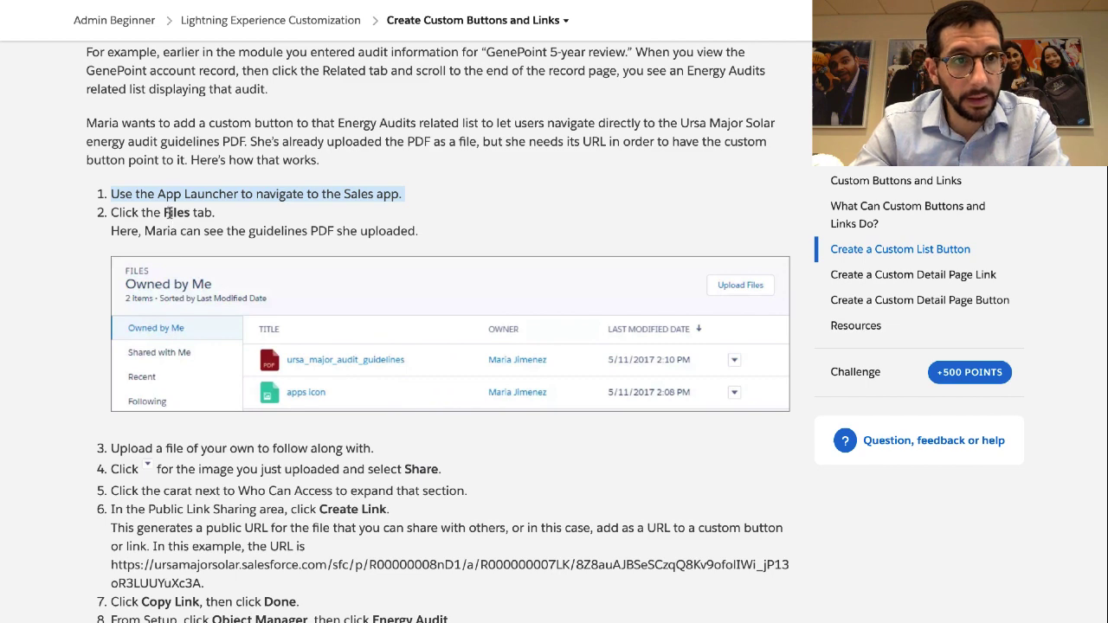
double_click(169, 213)
triple_click(170, 213)
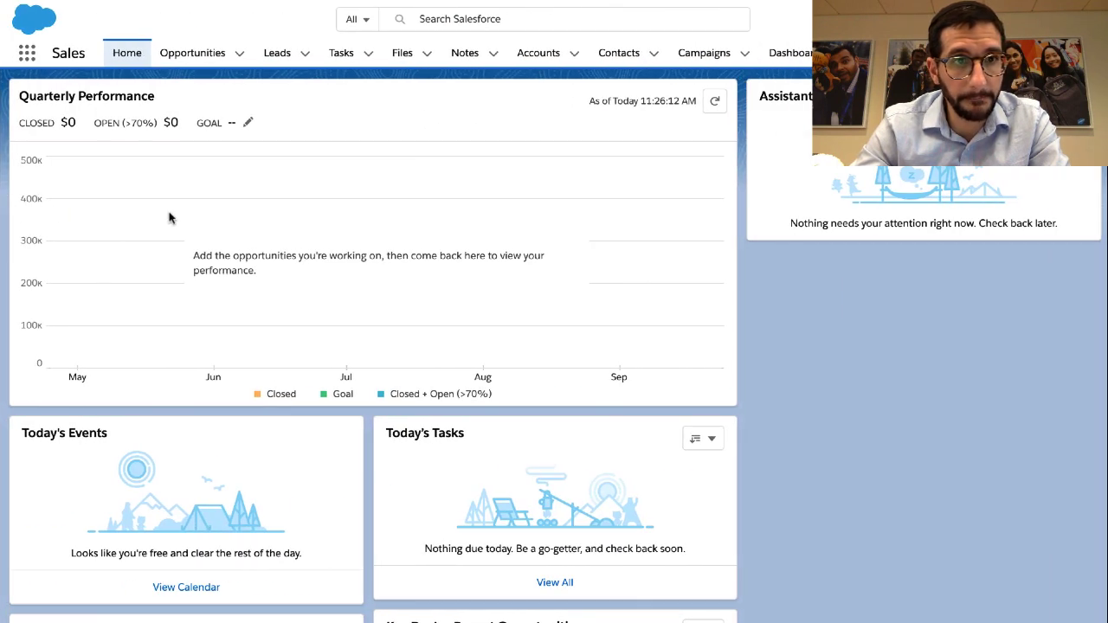
click(402, 53)
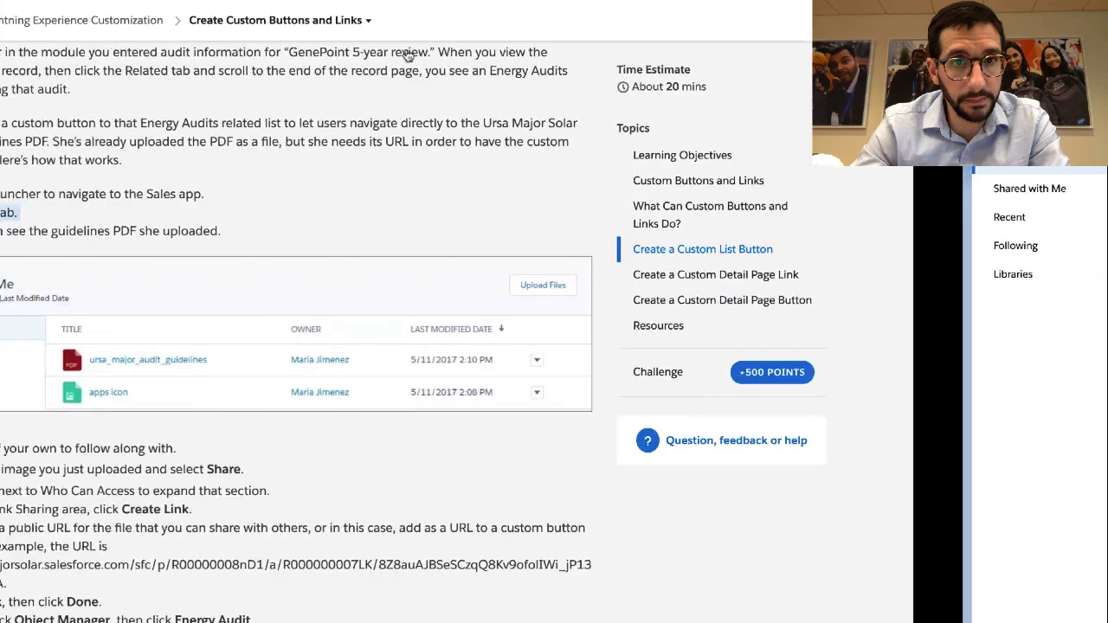
Highlight the lines about seeing the guidelines PDF and uploading your own file
scroll(343, 208, down, 1)
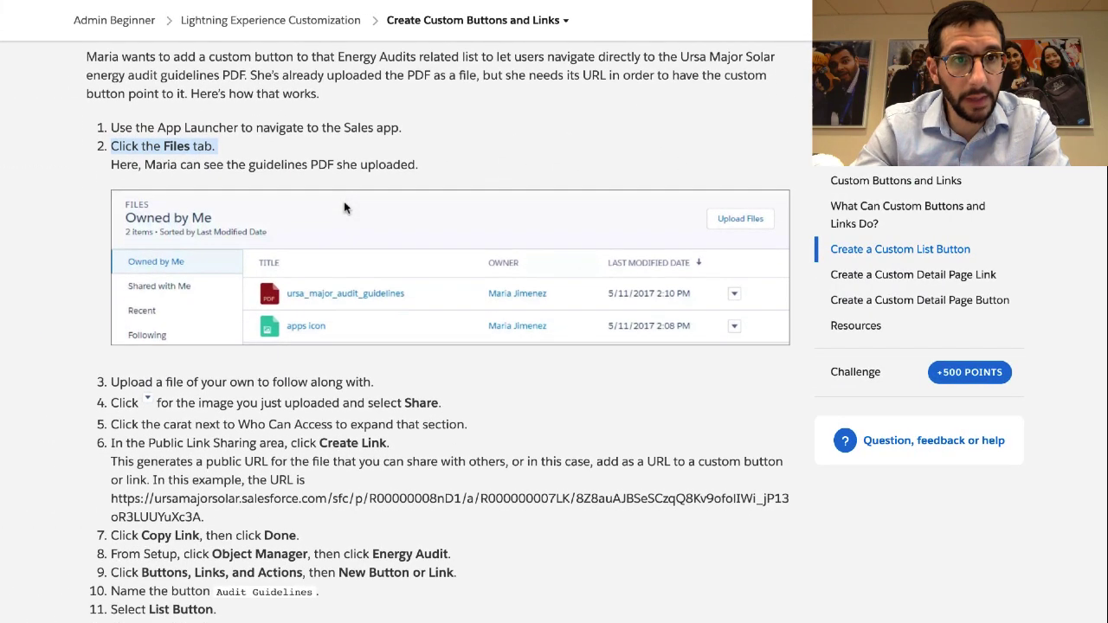
click(344, 169)
triple_click(344, 169)
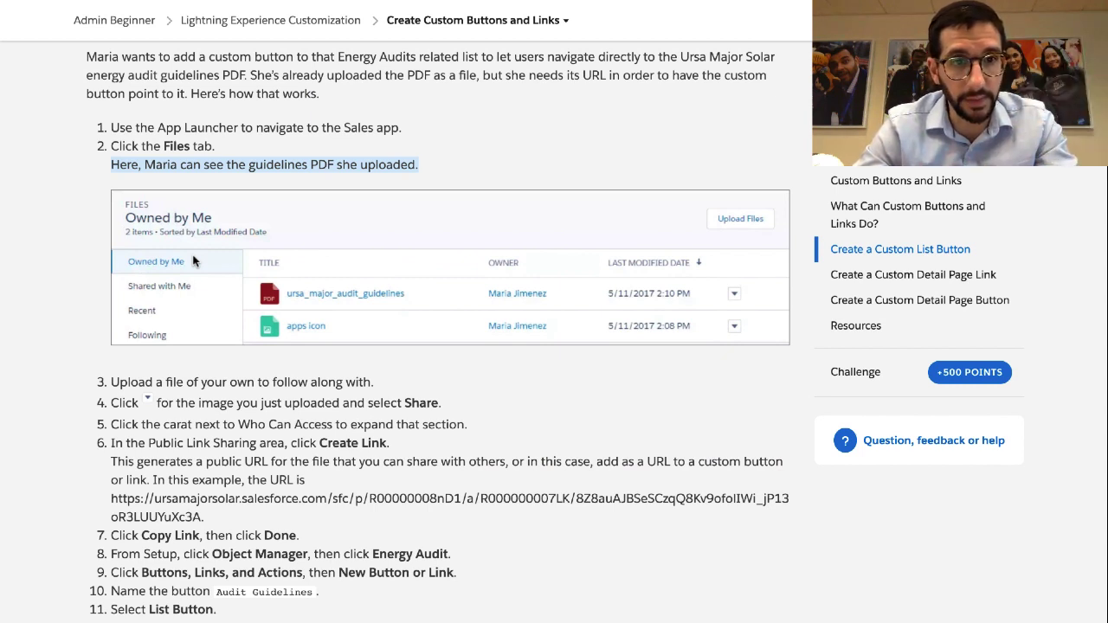
triple_click(199, 378)
scroll(200, 379, down, 3)
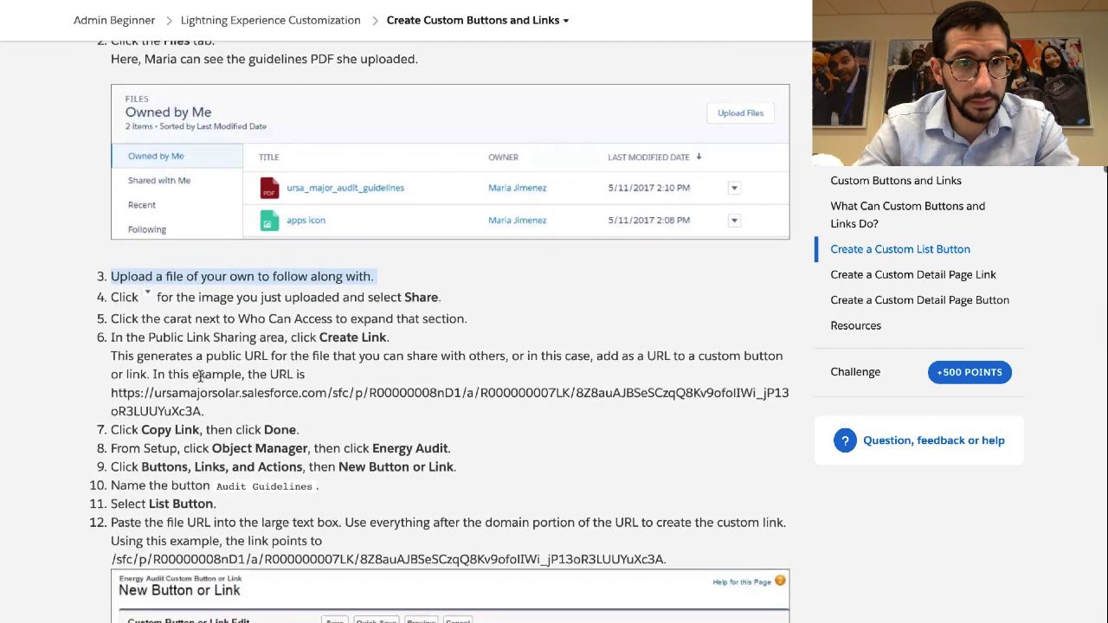
scroll(205, 341, up, 1)
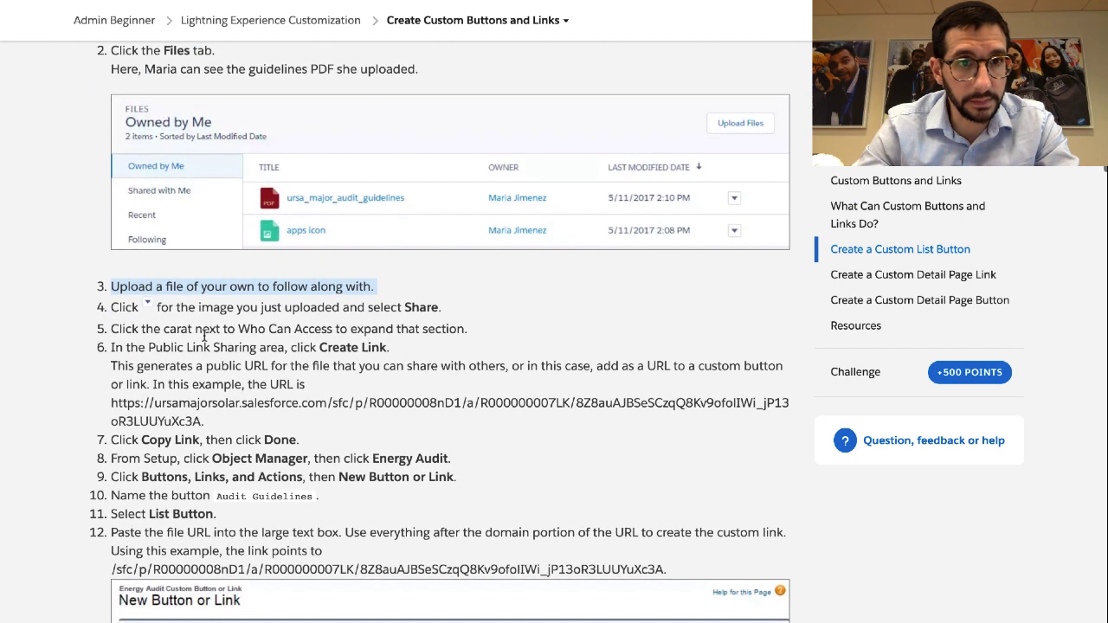
triple_click(198, 284)
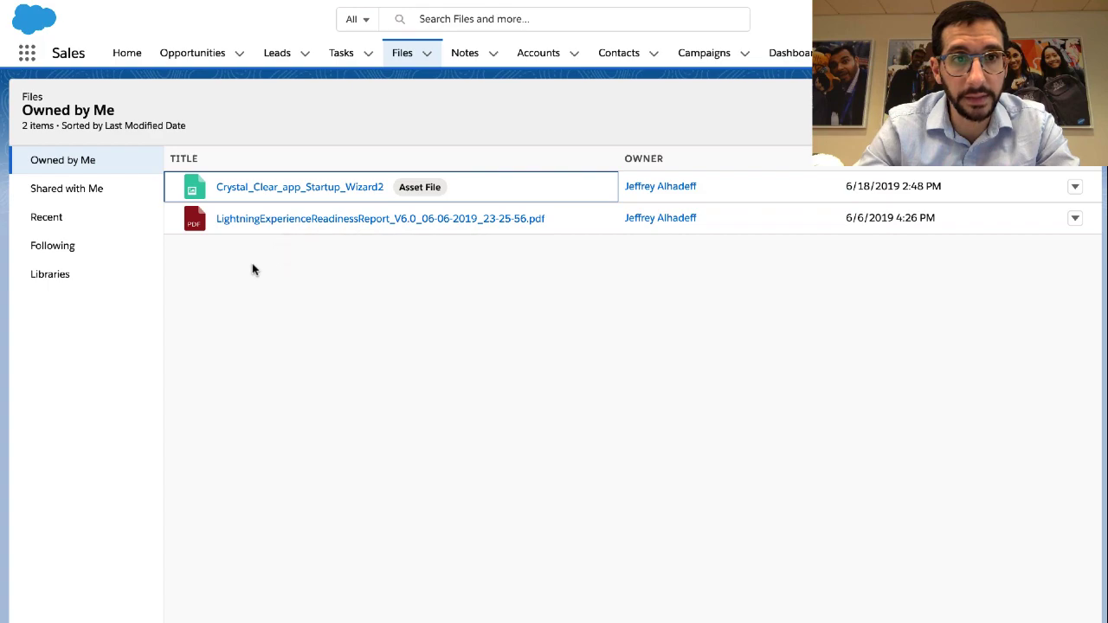
Choose Share from the LightningExperienceReadinessReport PDF's row menu
key(ctrl+Left)
triple_click(206, 304)
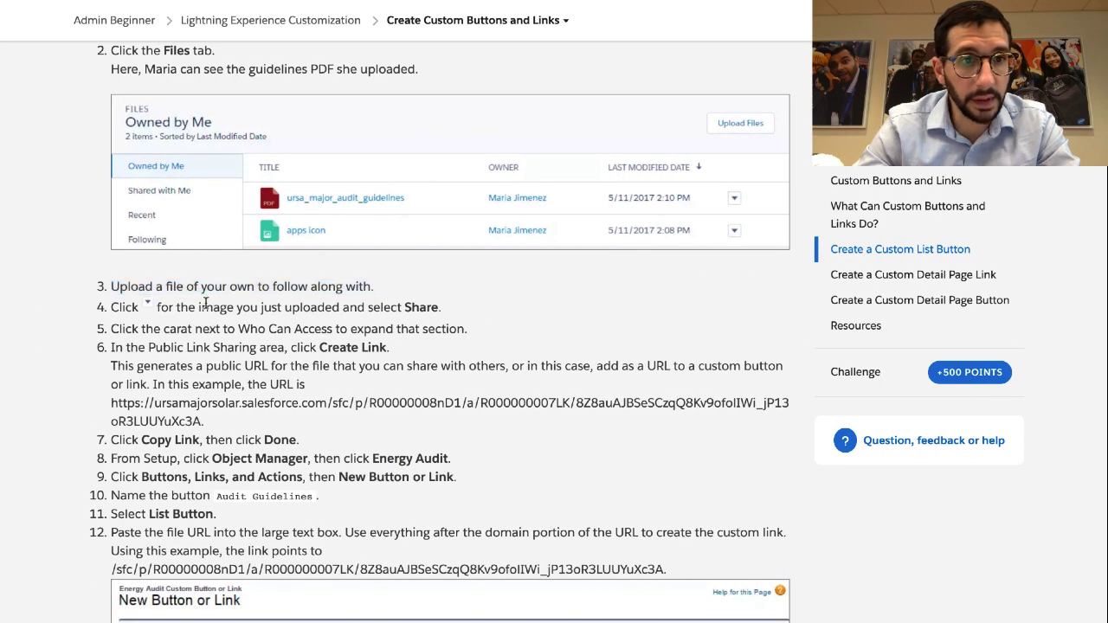
scroll(206, 307, down, 2)
scroll(206, 308, down, 1)
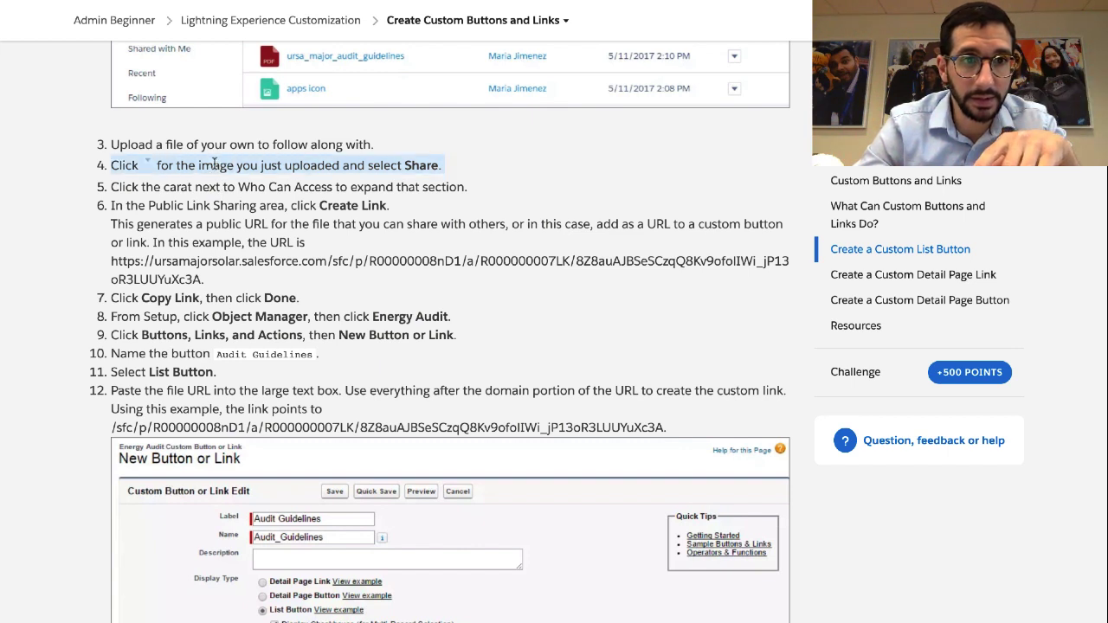
click(173, 142)
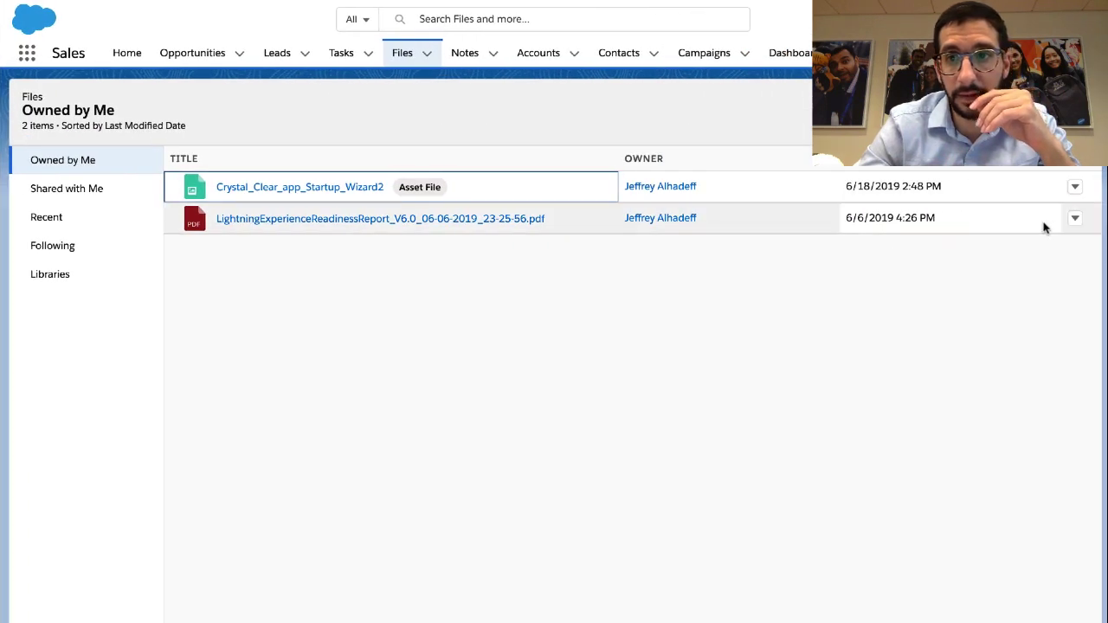
click(1075, 222)
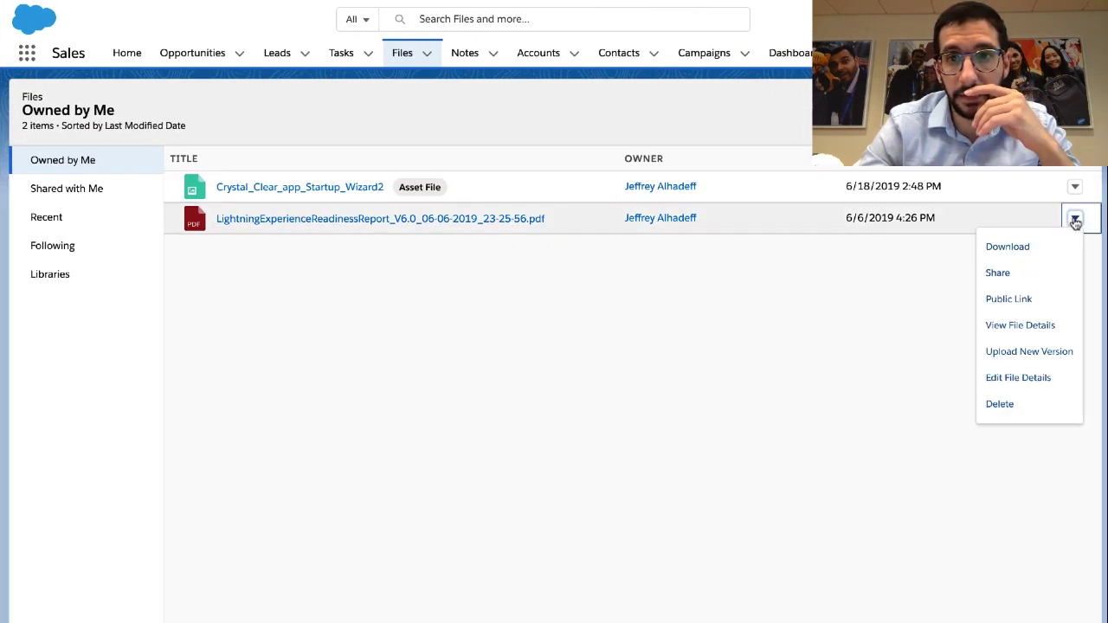
click(1026, 276)
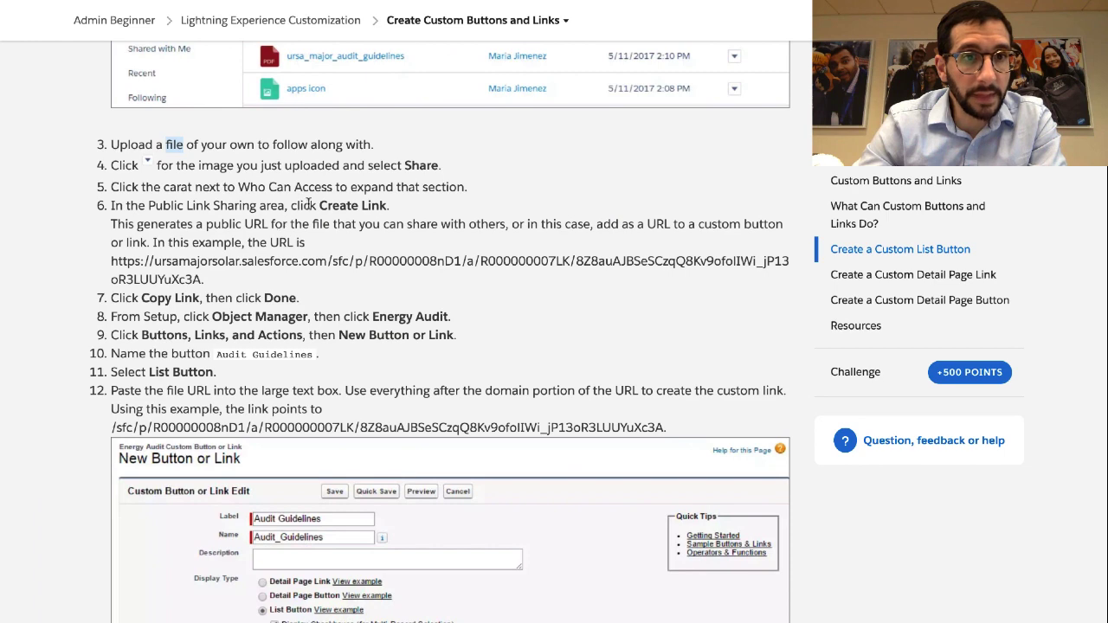
Highlight step 6 on public link sharing and the generated public URL explanation
triple_click(230, 201)
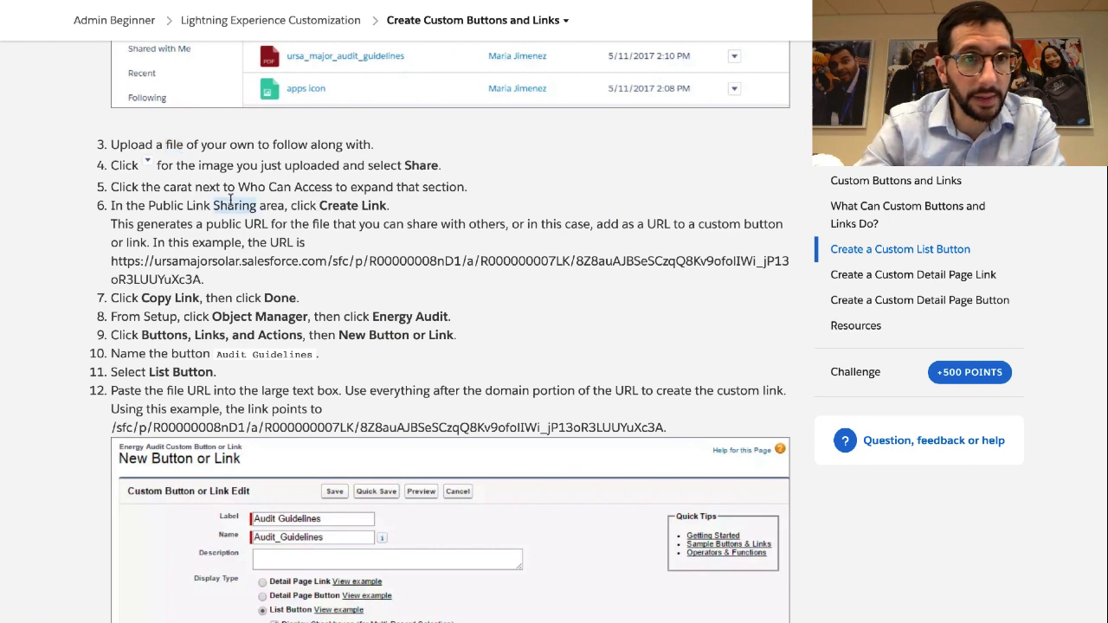
scroll(231, 201, down, 1)
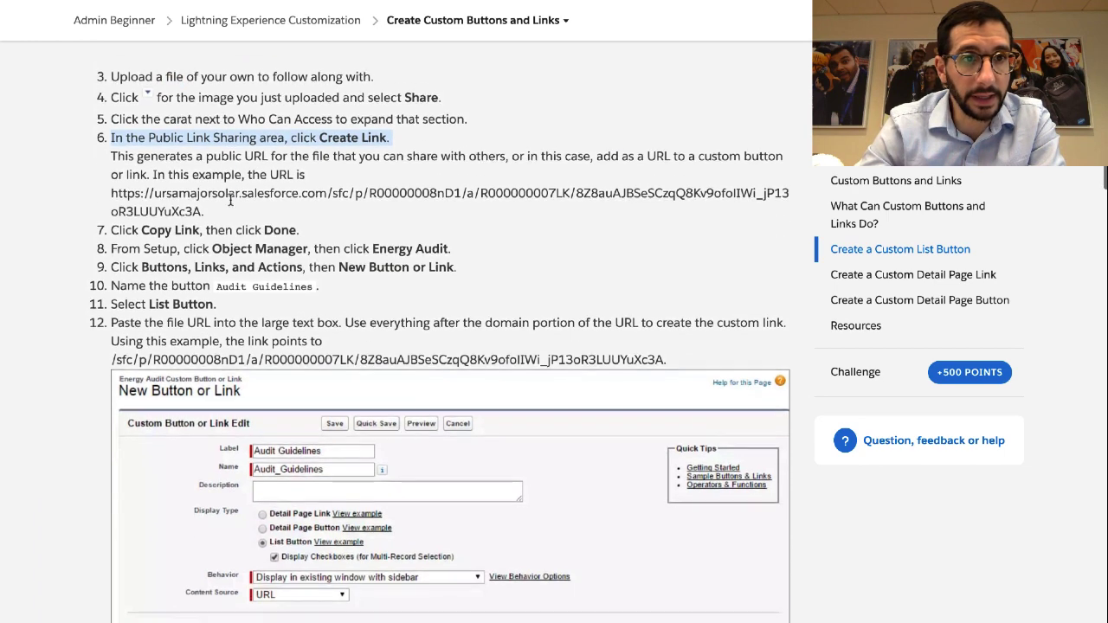
click(234, 144)
triple_click(235, 143)
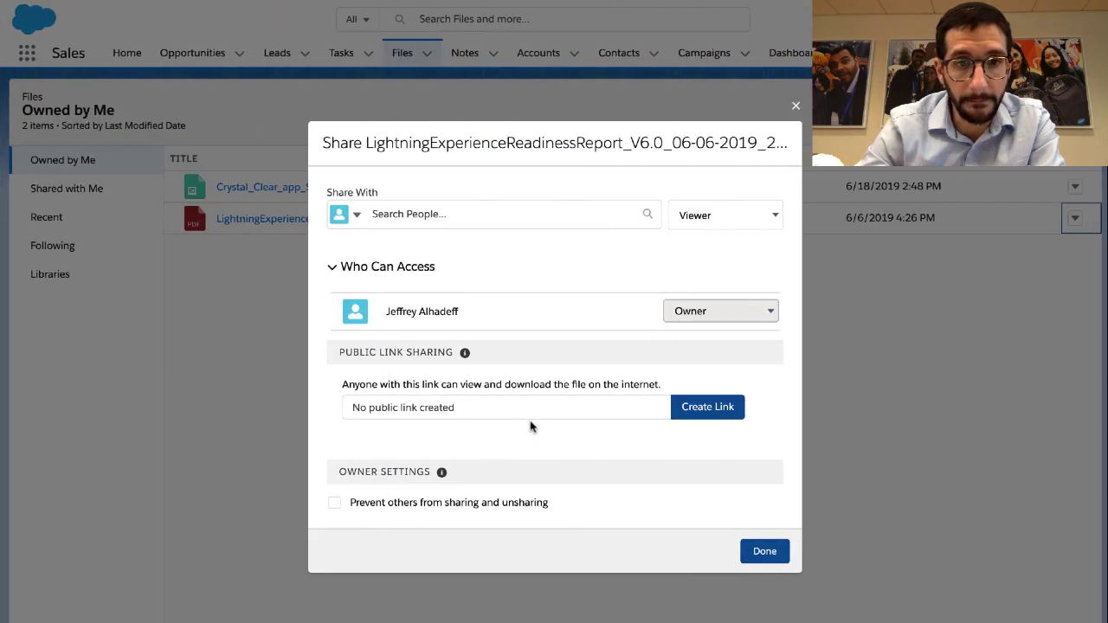
Create and copy a public link for the readiness report PDF, then close sharing settings
click(695, 407)
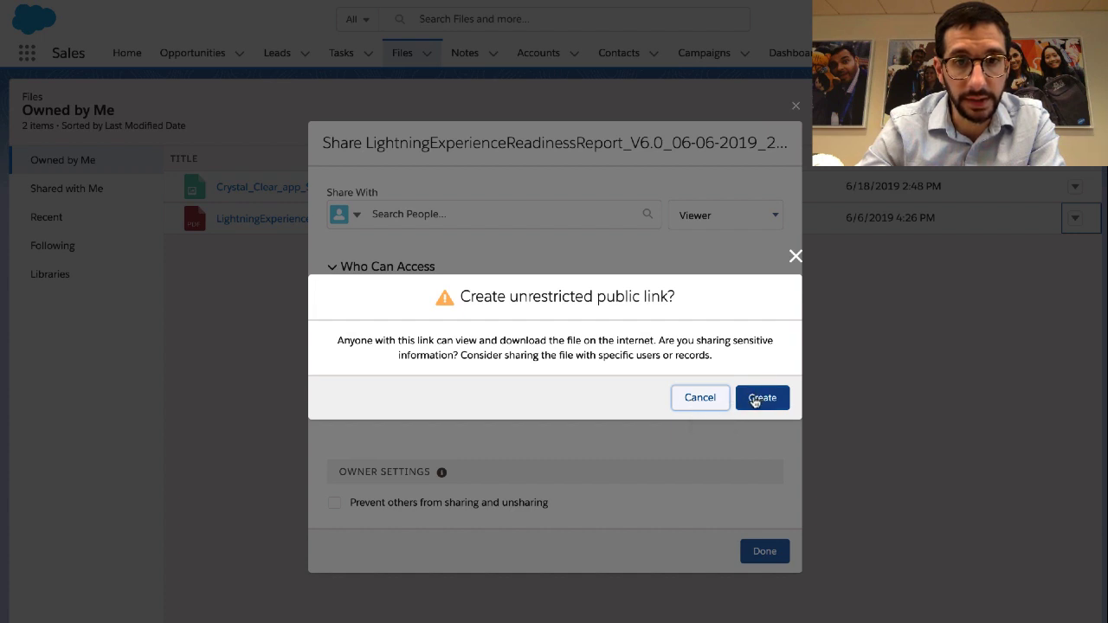
click(753, 401)
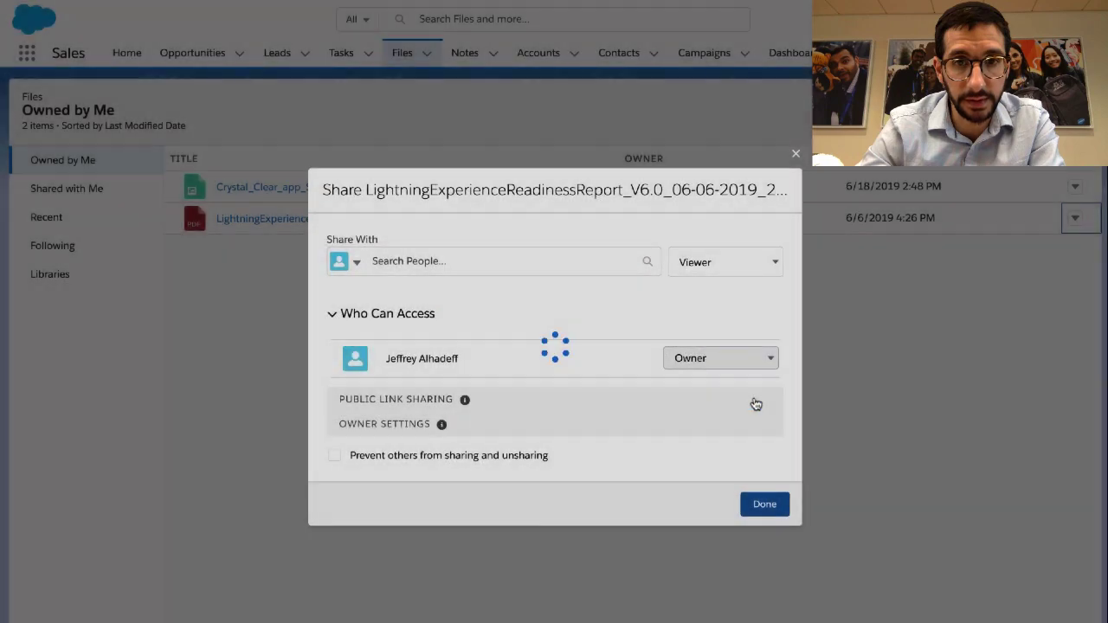
click(716, 422)
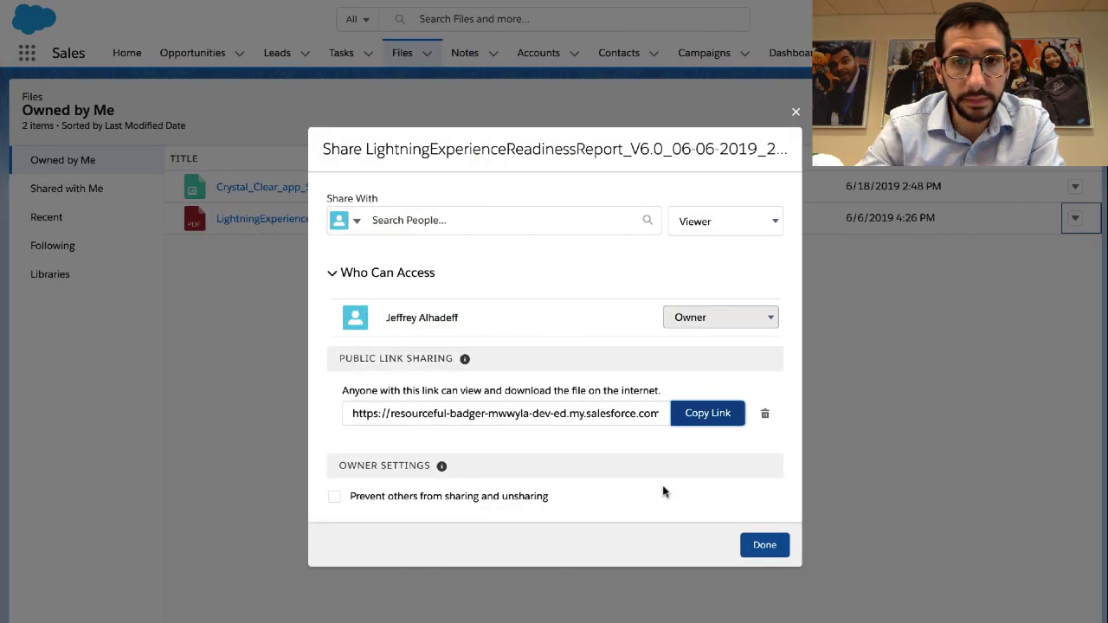
click(771, 545)
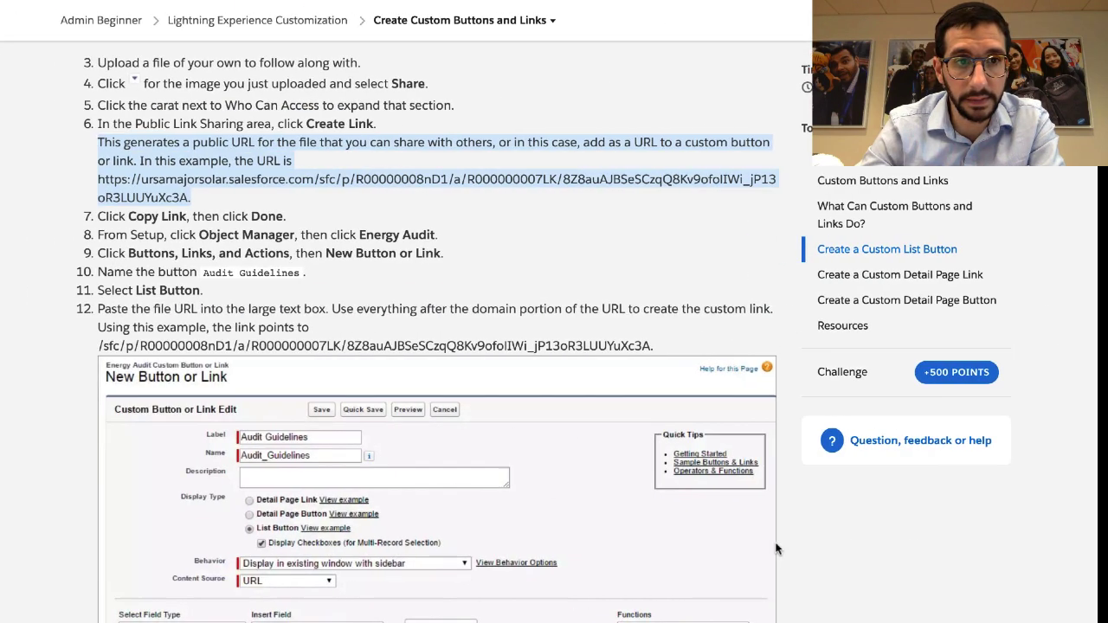
Highlight step 9 and the Object Manager step, then return to Salesforce Files
triple_click(371, 251)
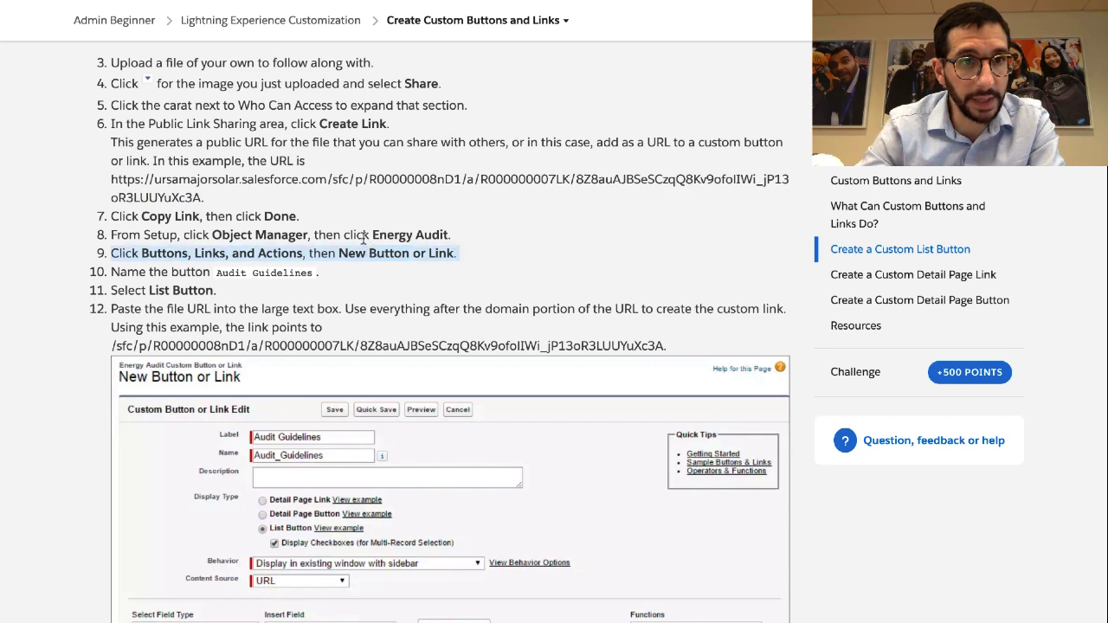
double_click(362, 236)
click(363, 236)
key(ctrl+Right)
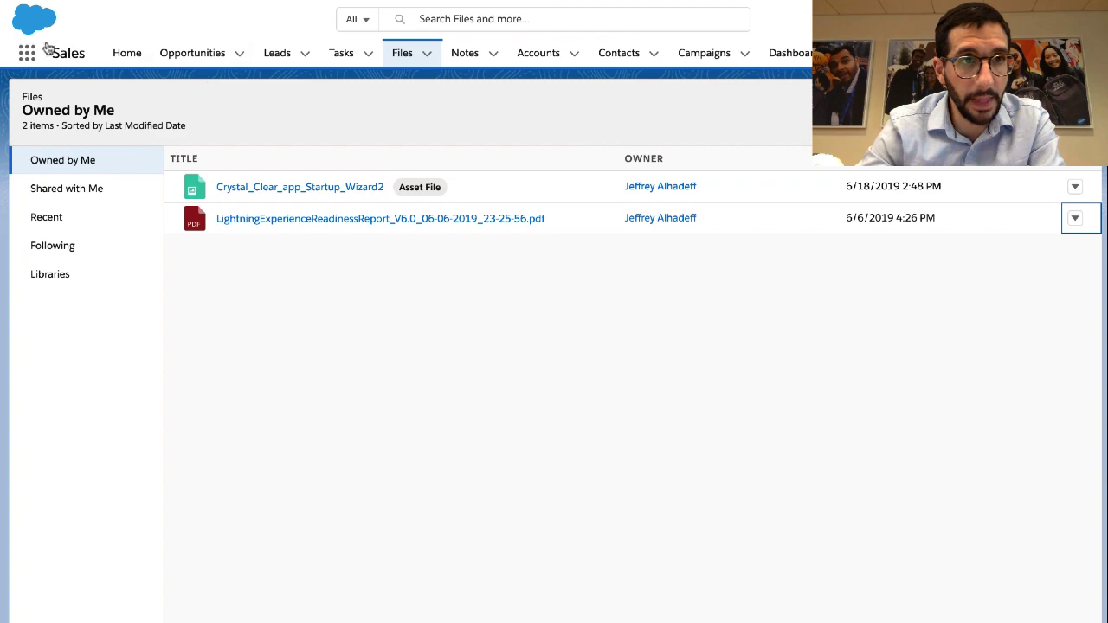
Open Setup by searching 'setup' and go to the Energy Audit object in Object Manager
click(27, 53)
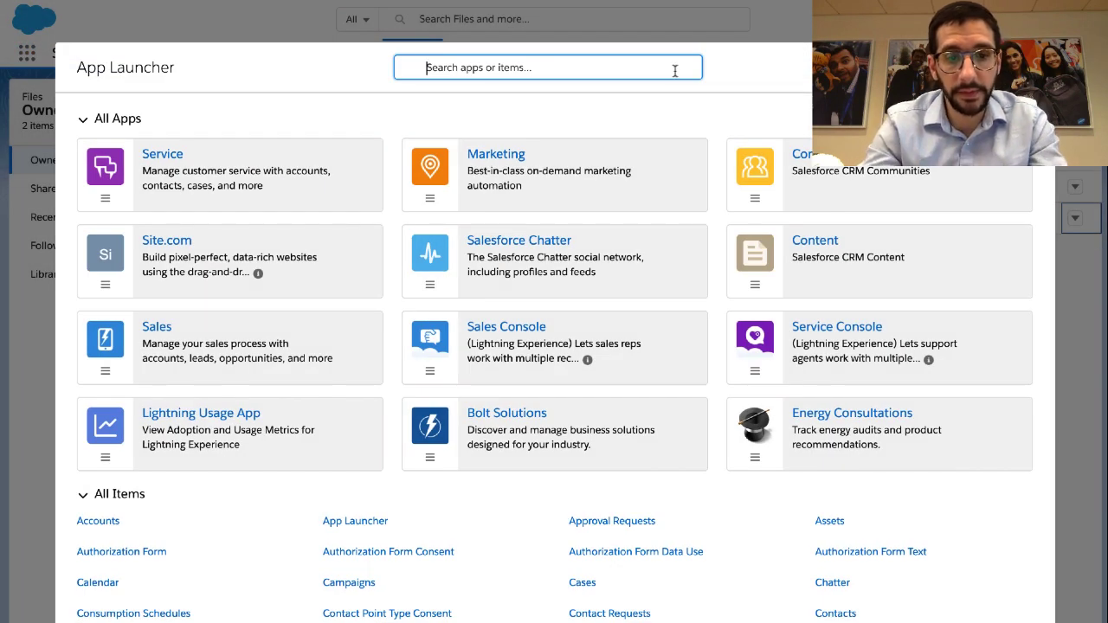
text(setup)
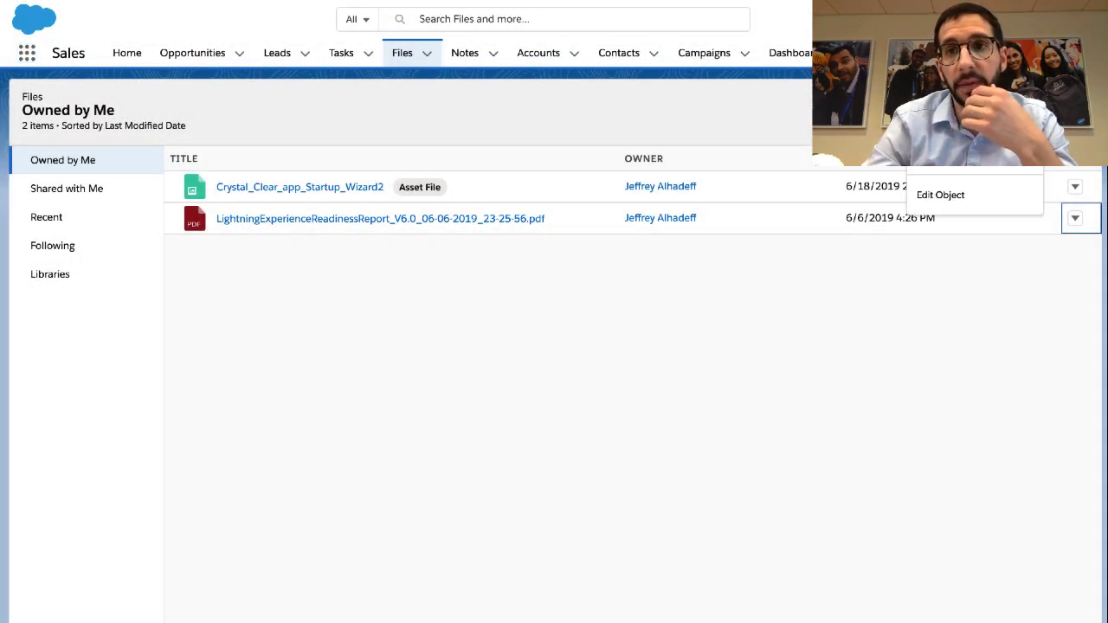
click(942, 66)
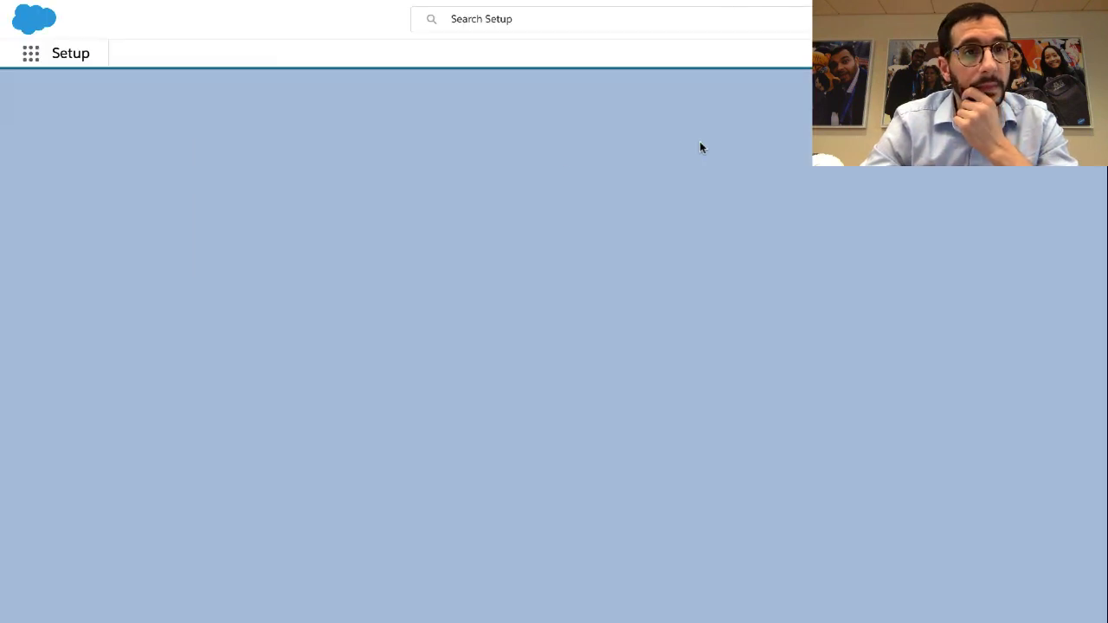
click(206, 55)
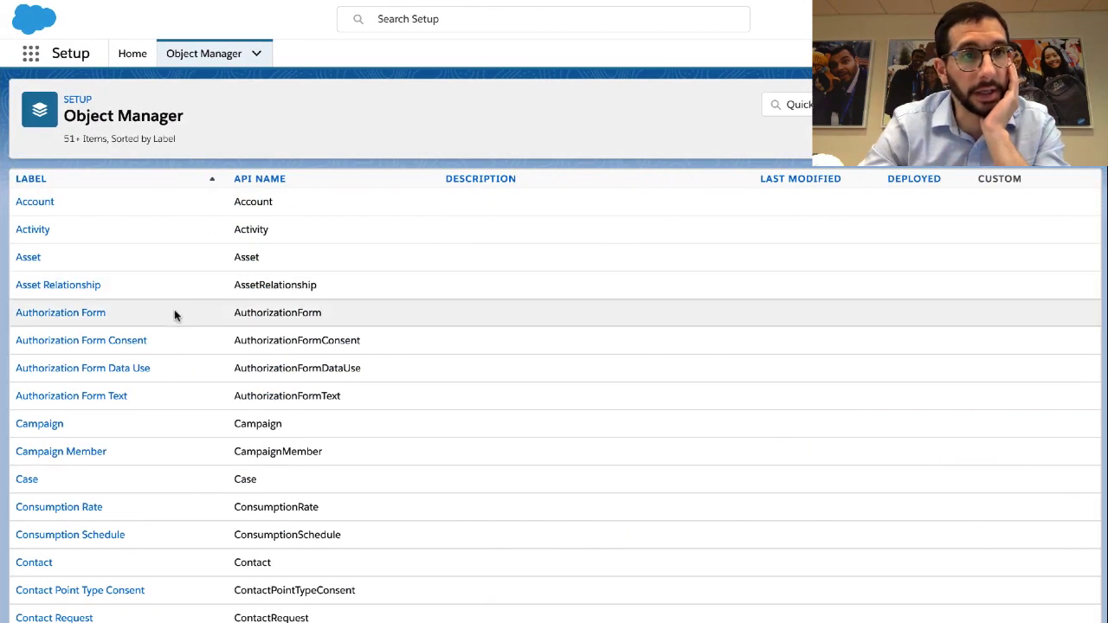
scroll(80, 480, down, 1)
scroll(78, 490, down, 4)
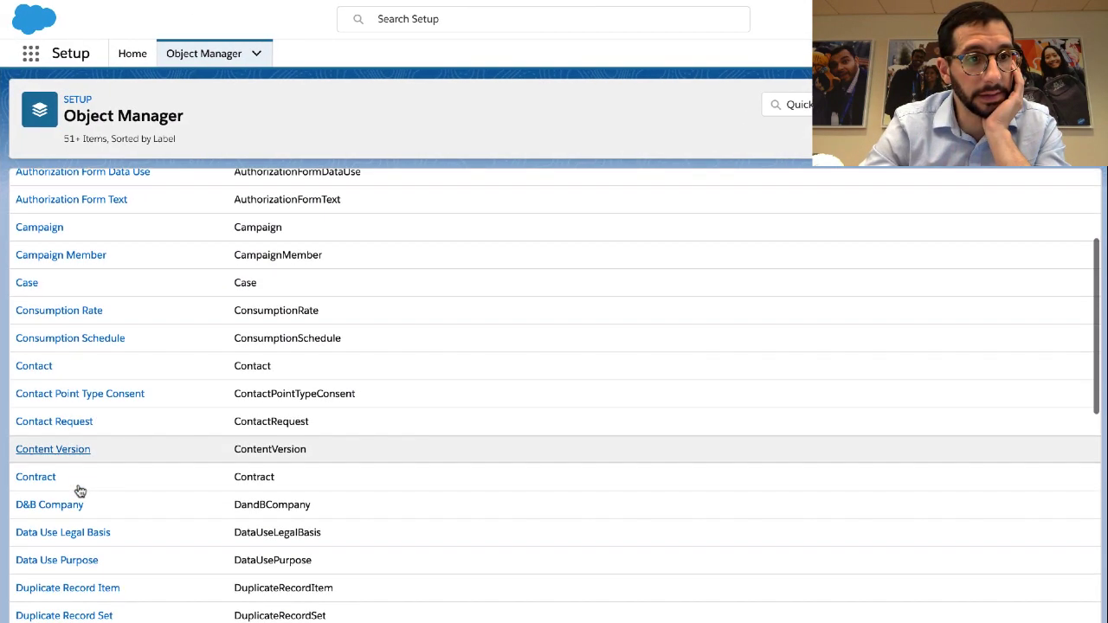
scroll(78, 490, down, 5)
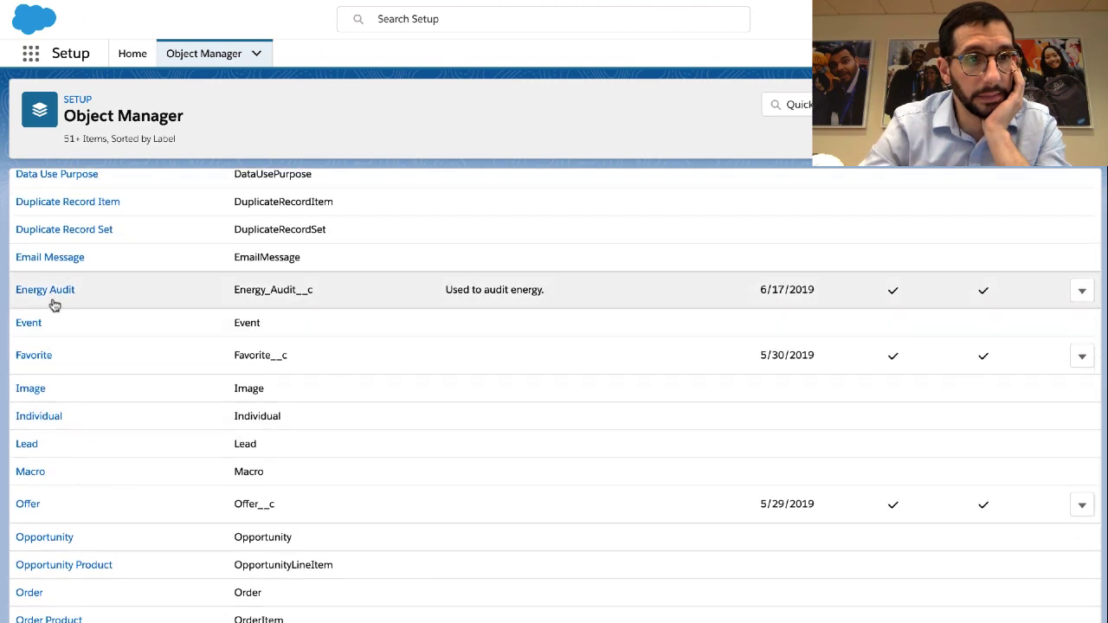
click(54, 291)
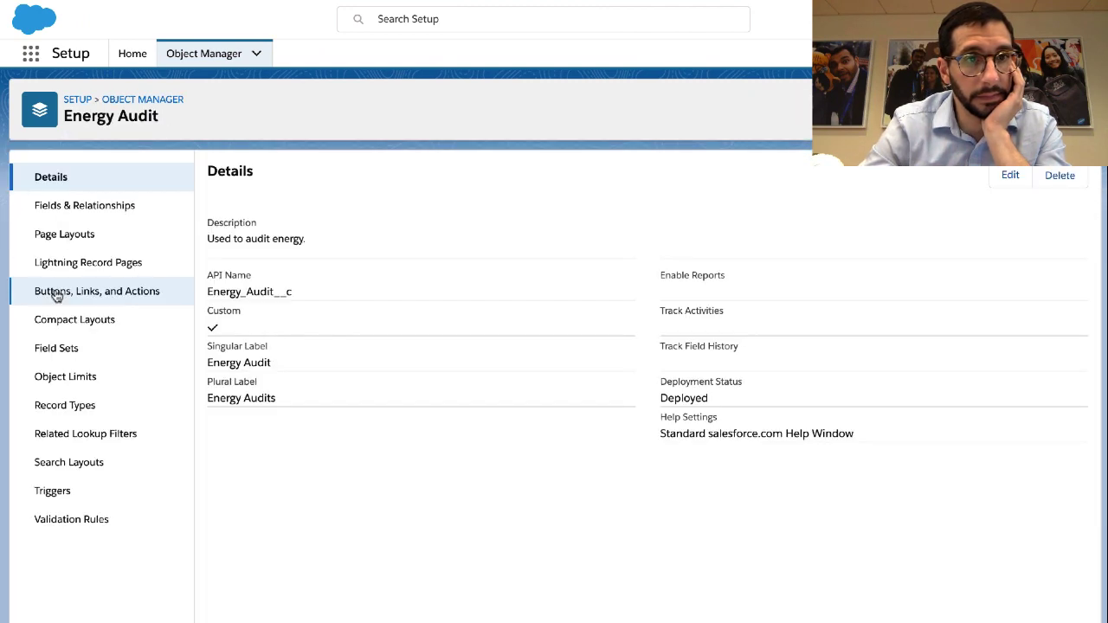
Check step 9 on new buttons or links, then show Energy Audit's Buttons, Links, and Actions
key(ctrl+Left)
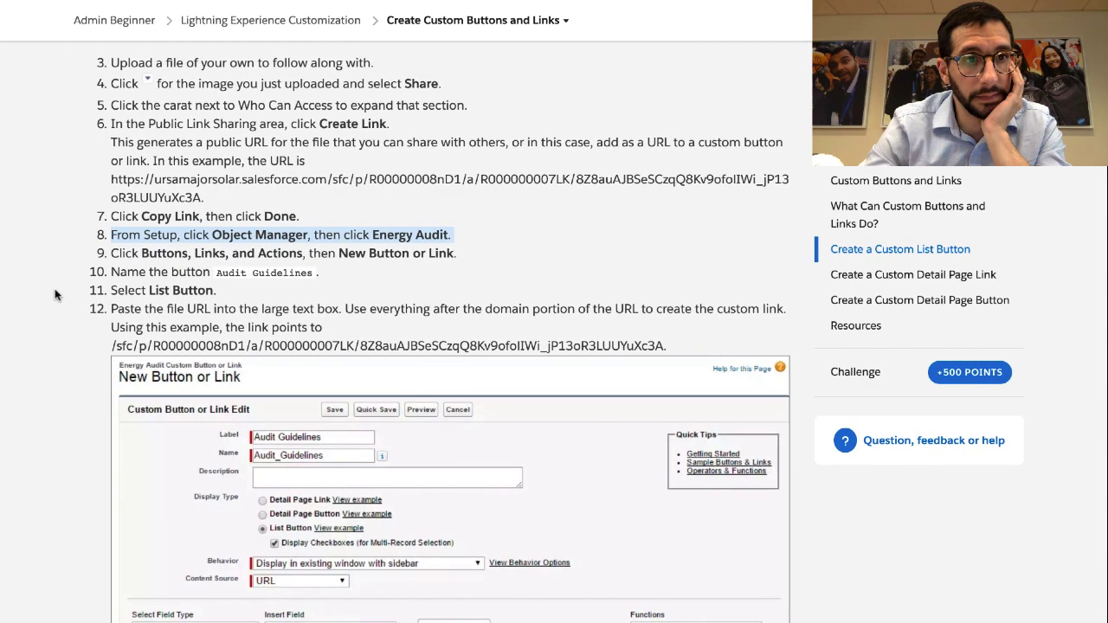
double_click(130, 256)
triple_click(130, 256)
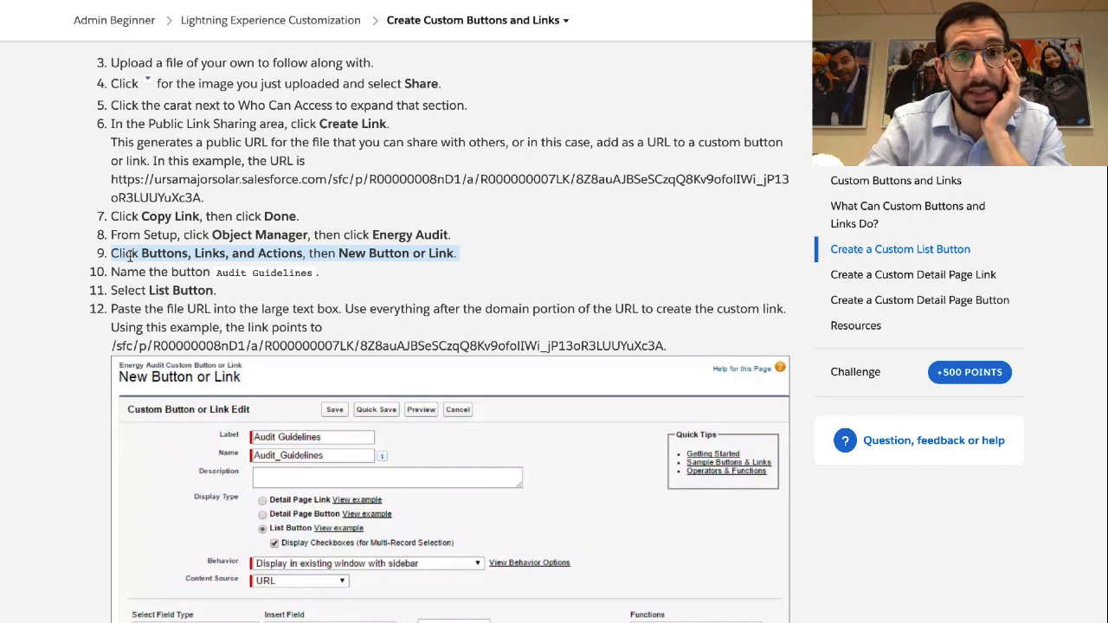
key(ctrl+Right)
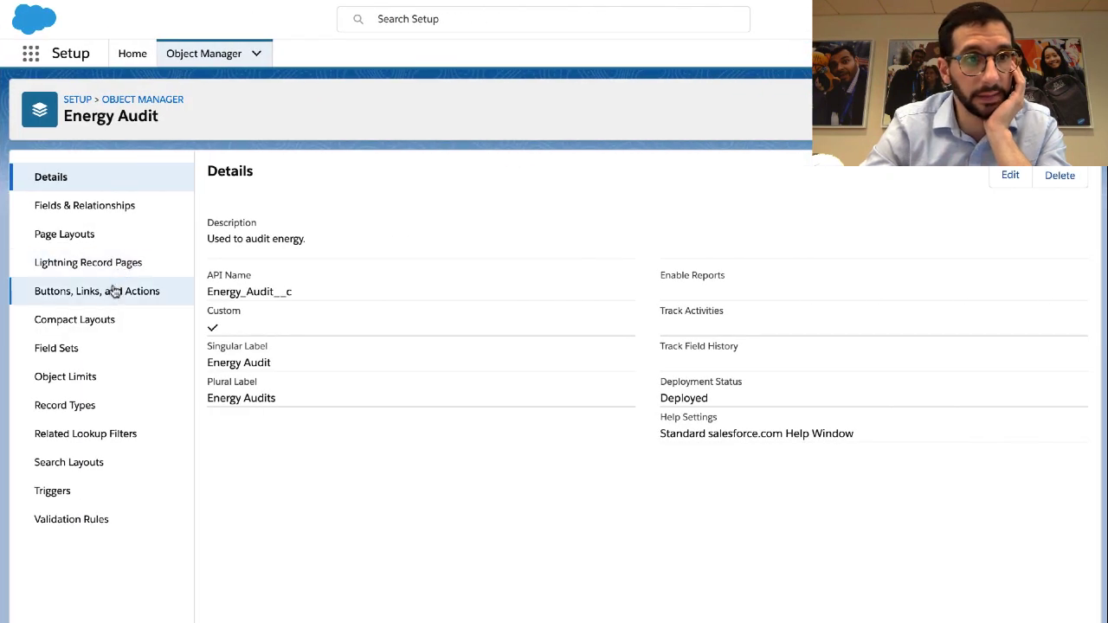
click(112, 294)
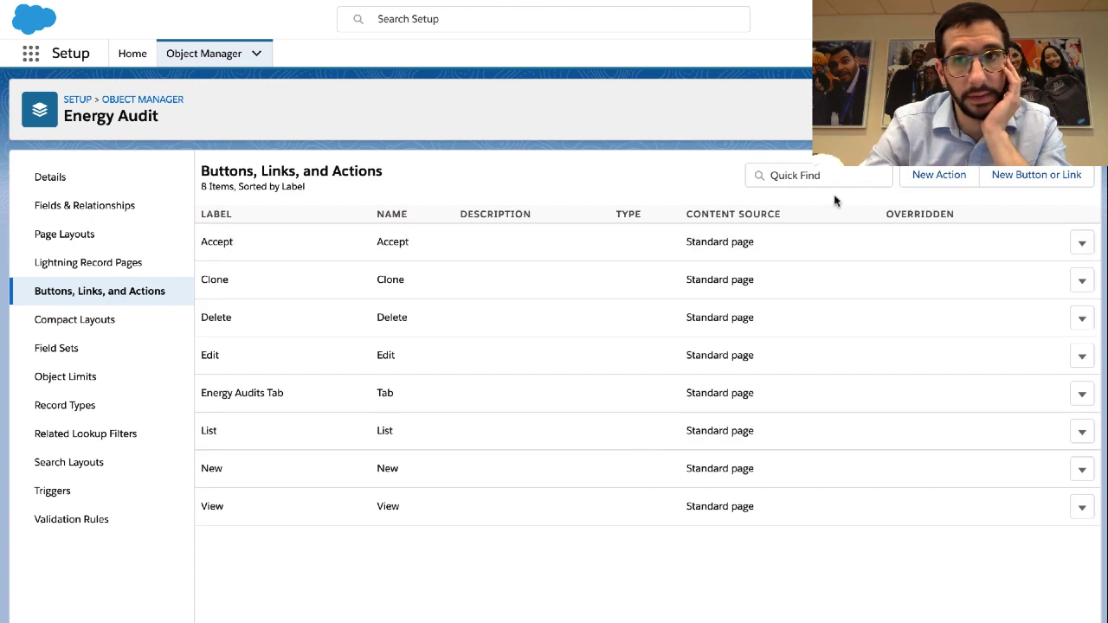
Start a new Energy Audit list button and paste the shared file's URL as its target
click(1026, 181)
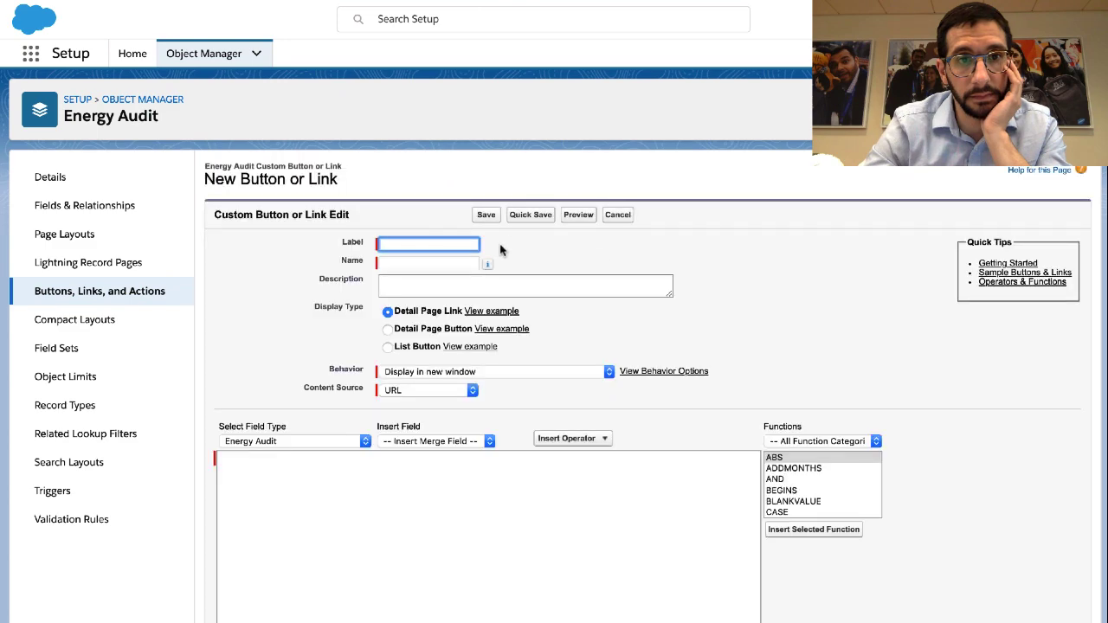
key(ctrl+Left)
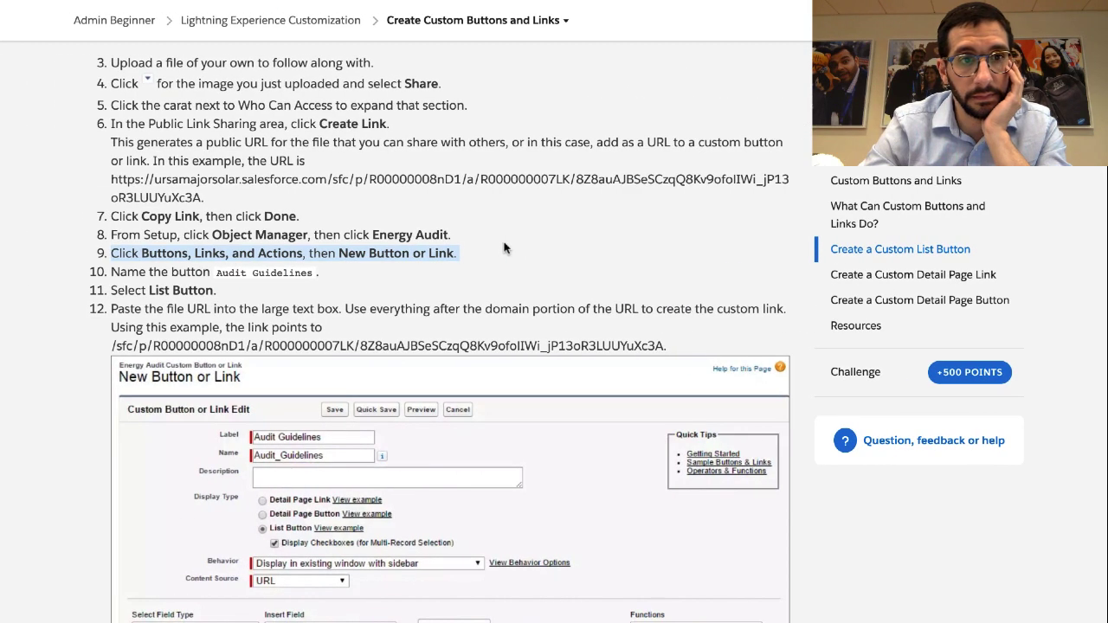
click(267, 273)
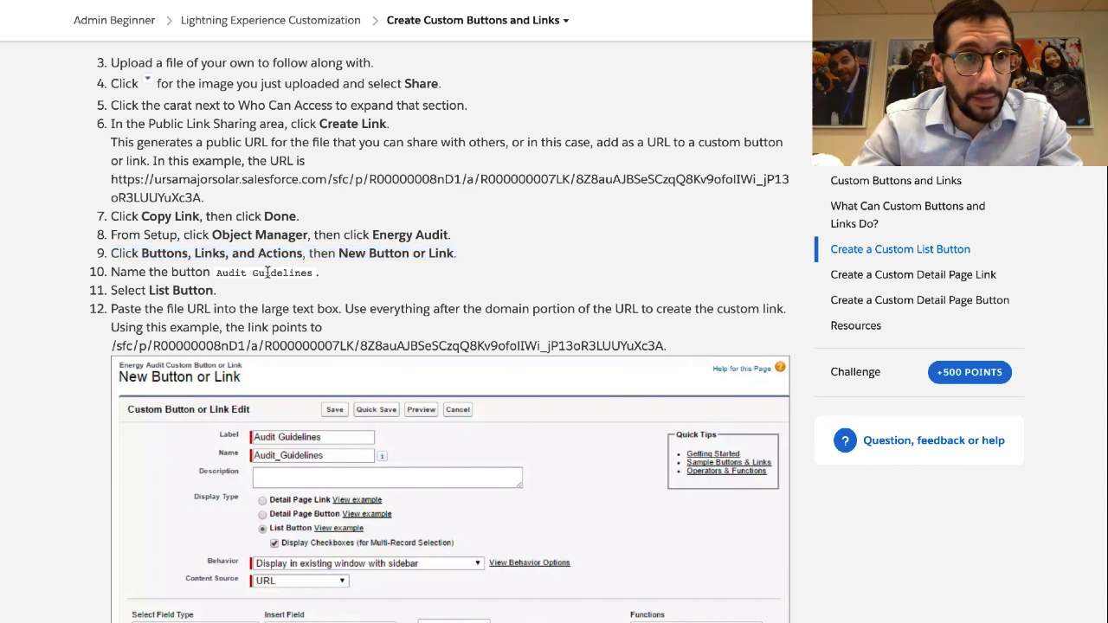
triple_click(266, 272)
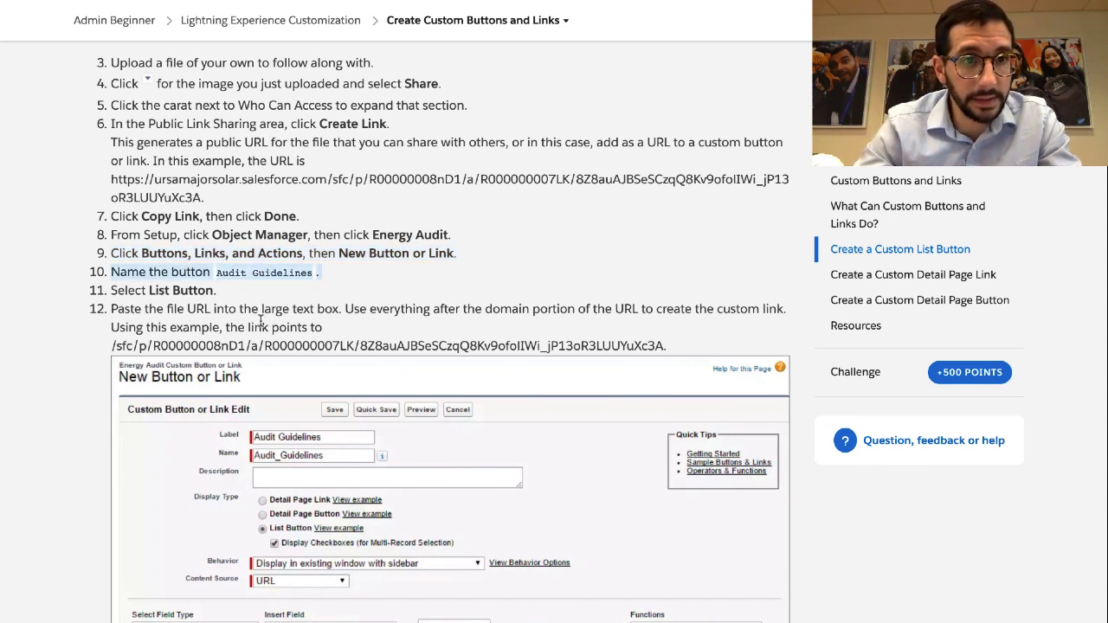
key(ctrl+Right)
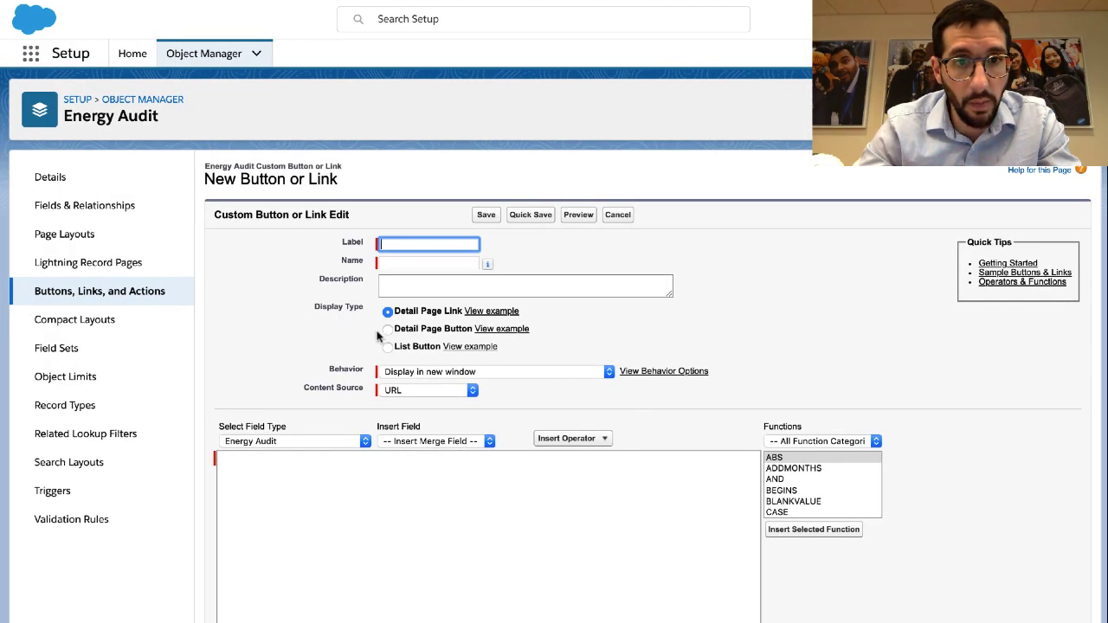
click(388, 348)
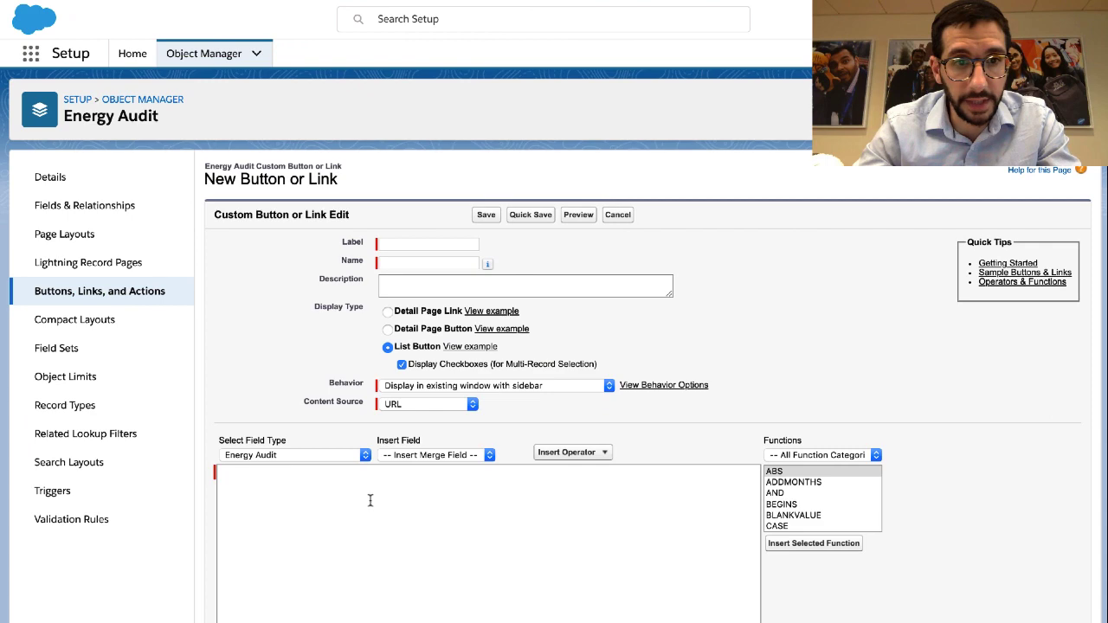
click(370, 500)
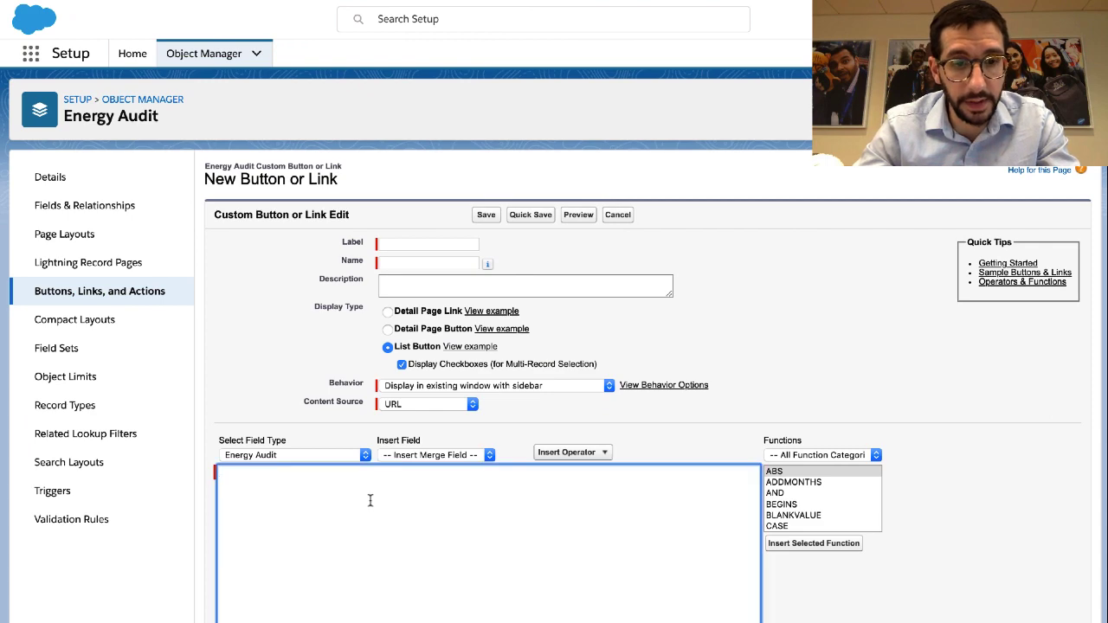
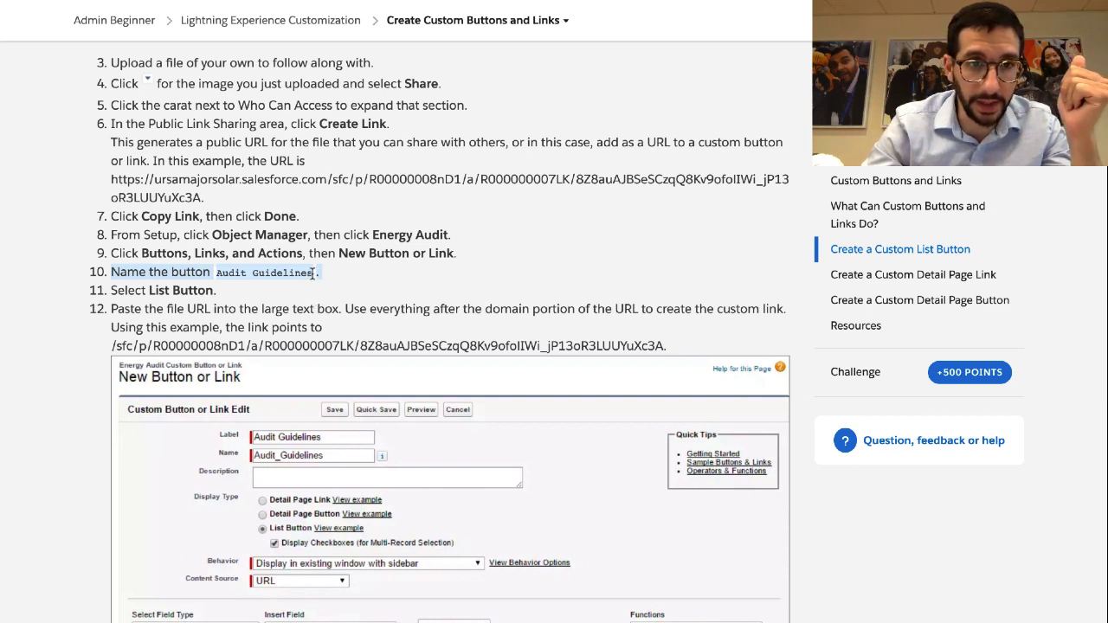
Label the button Audit Guidelines, copying the name from step 10, and move to the description
drag(313, 274, 216, 275)
key(ctrl+c)
key(ctrl+Right)
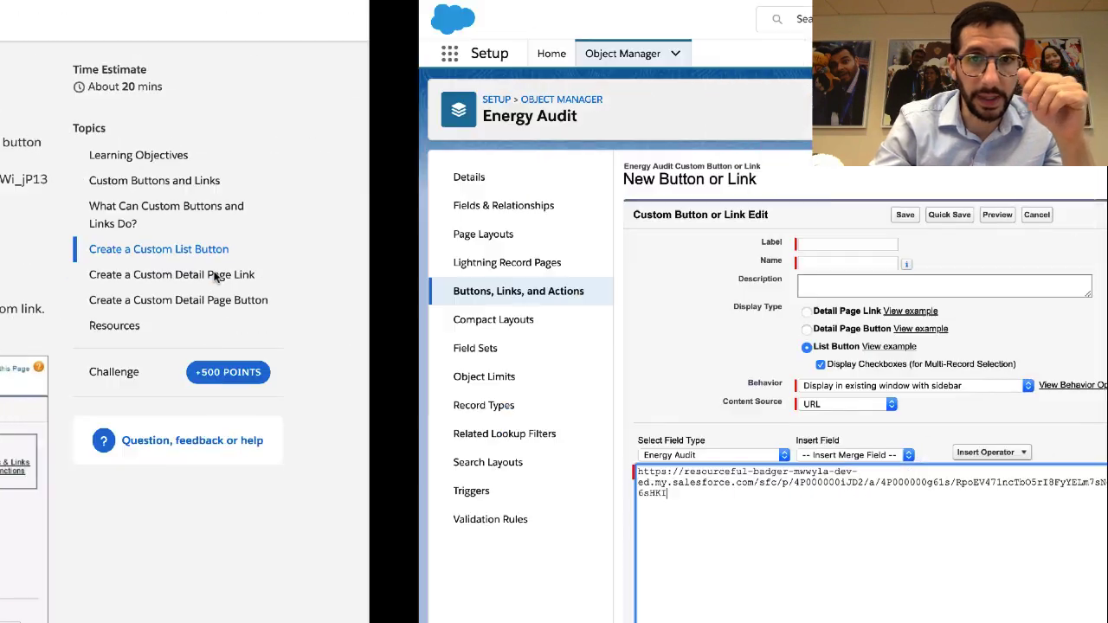
click(389, 245)
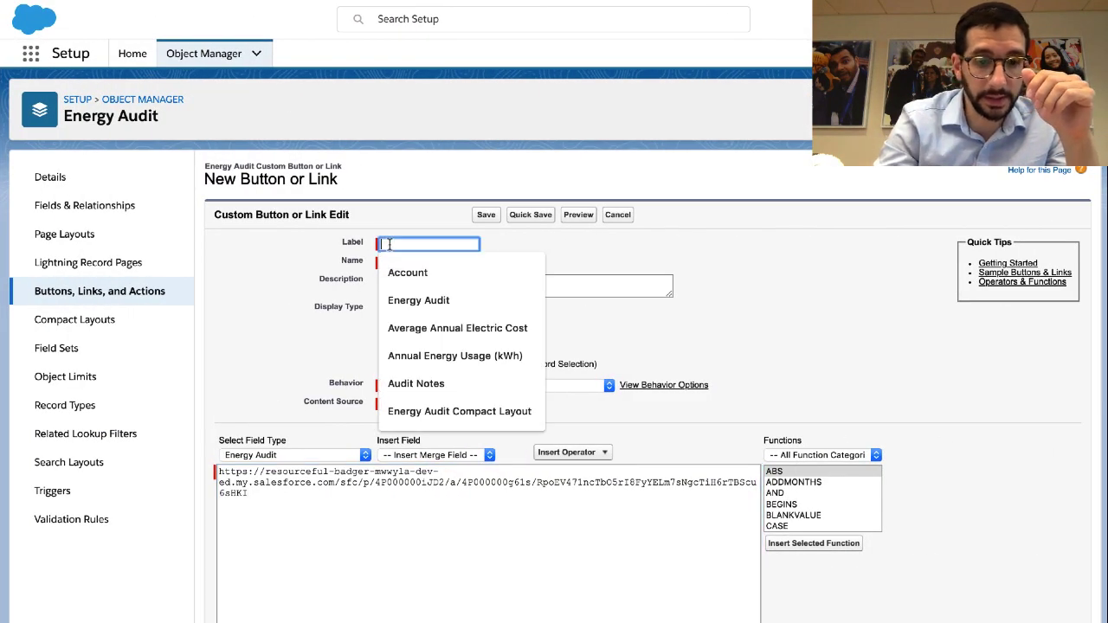
key(ctrl+v)
click(396, 280)
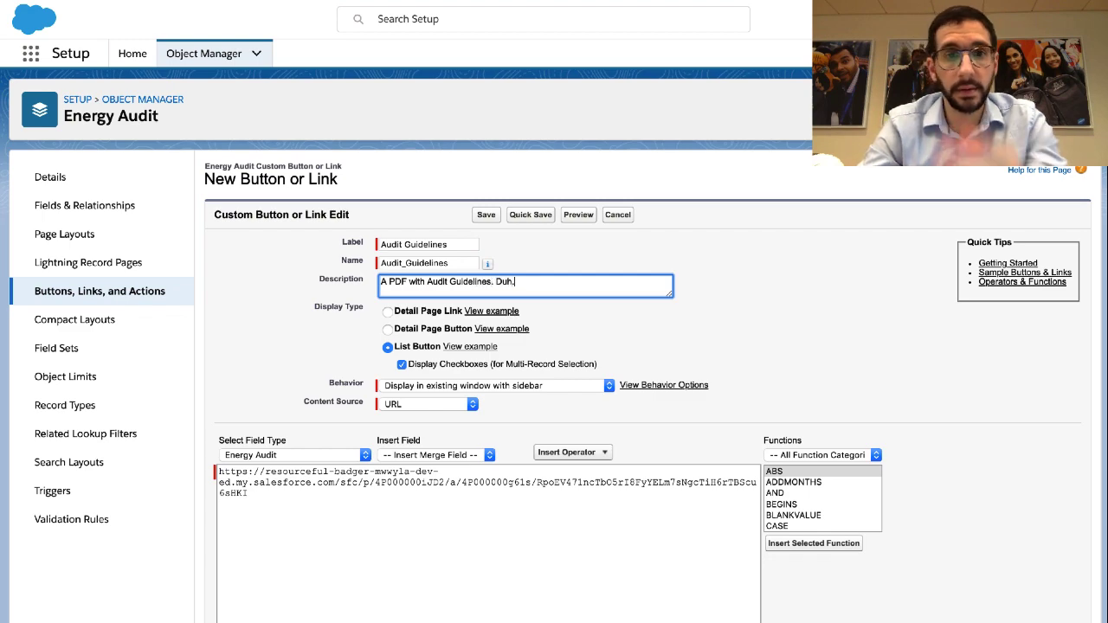
key(ctrl+Left)
Read the Trailhead notes on the formula editor, merge fields and the save-and-confirm step, then return to the form
scroll(397, 283, down, 5)
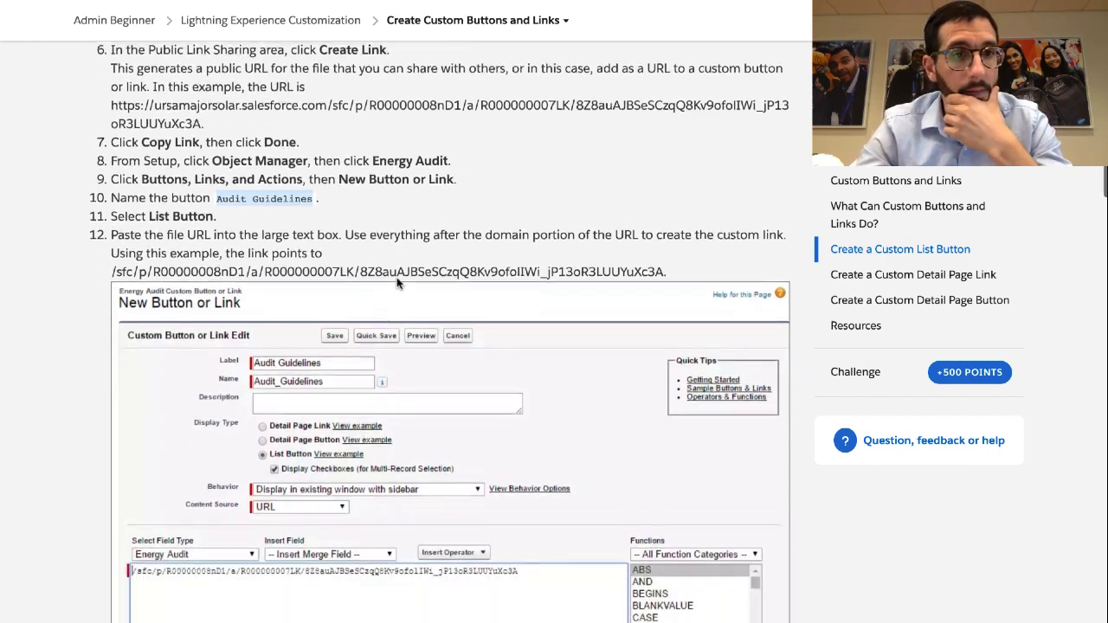
scroll(398, 283, down, 2)
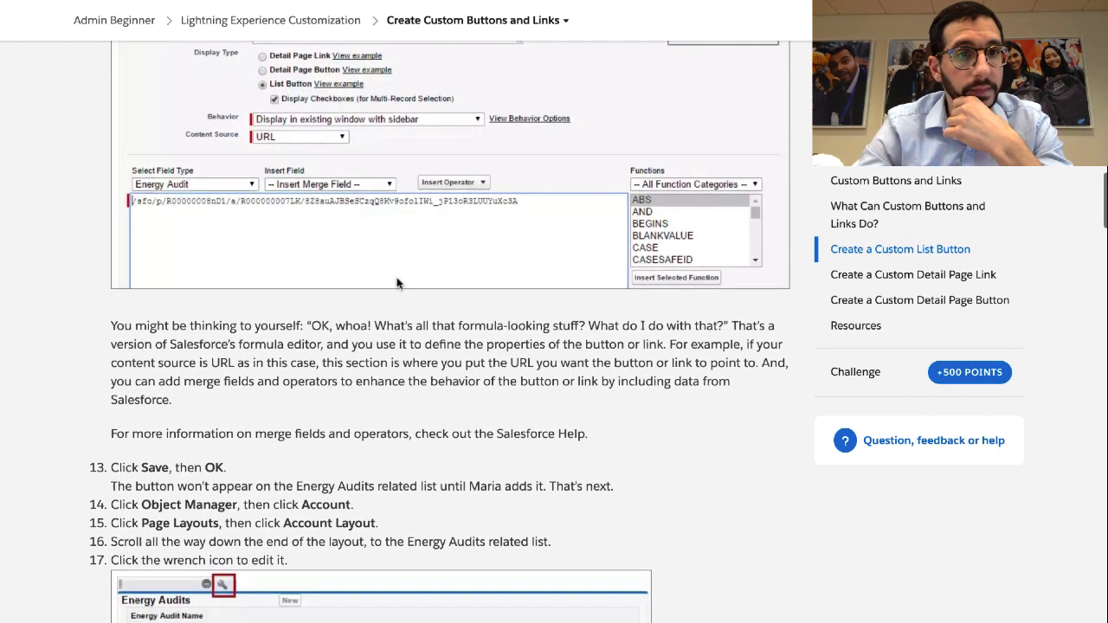
double_click(337, 293)
triple_click(345, 294)
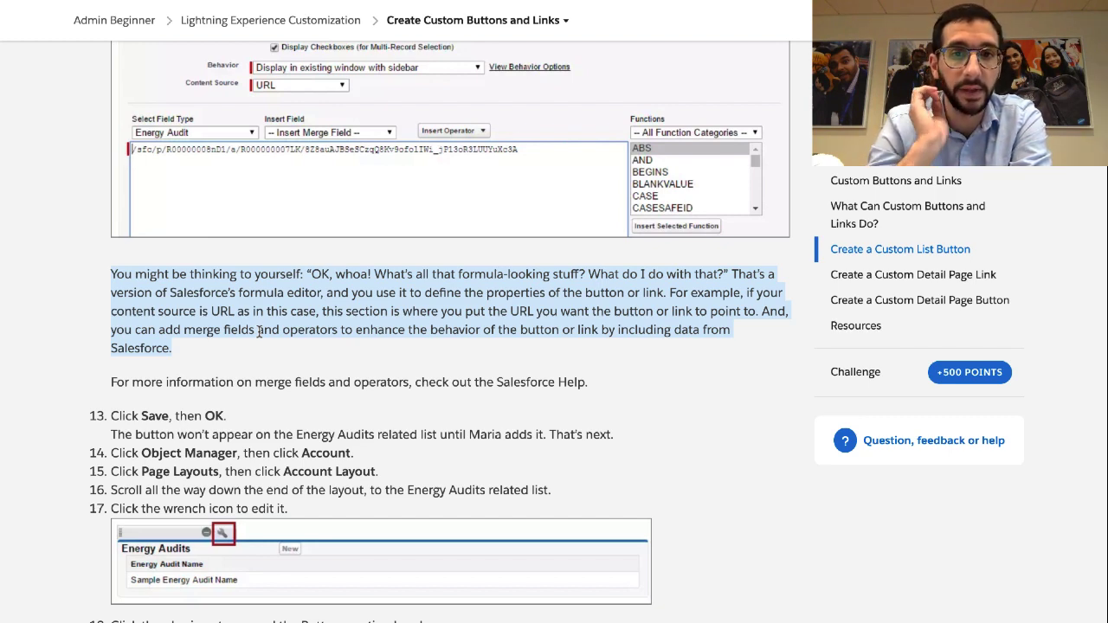
scroll(258, 330, down, 2)
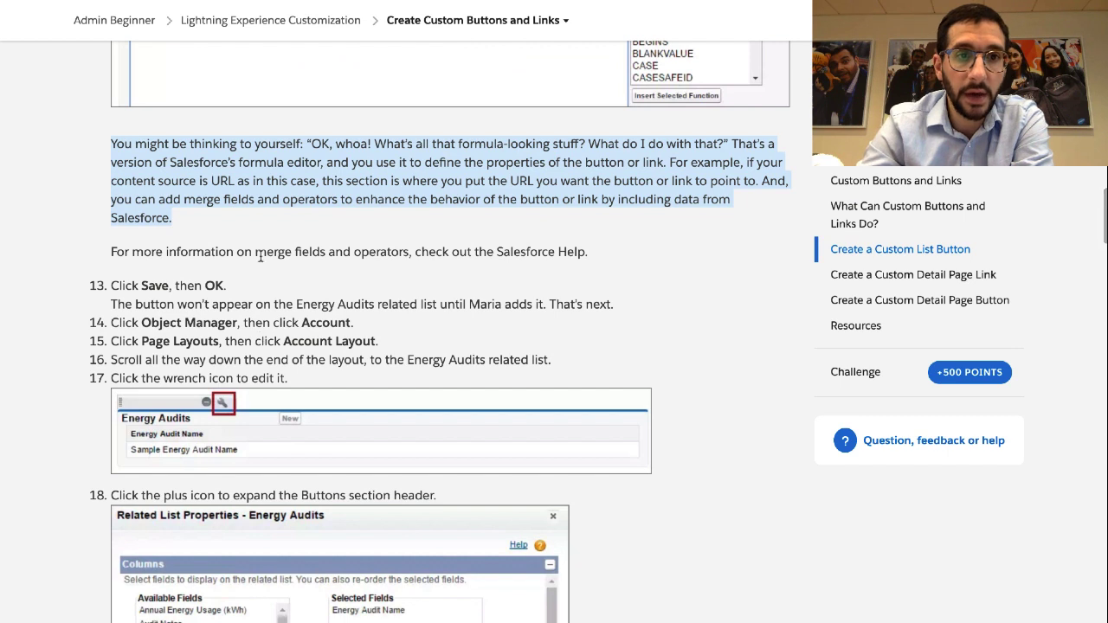
double_click(259, 251)
click(259, 250)
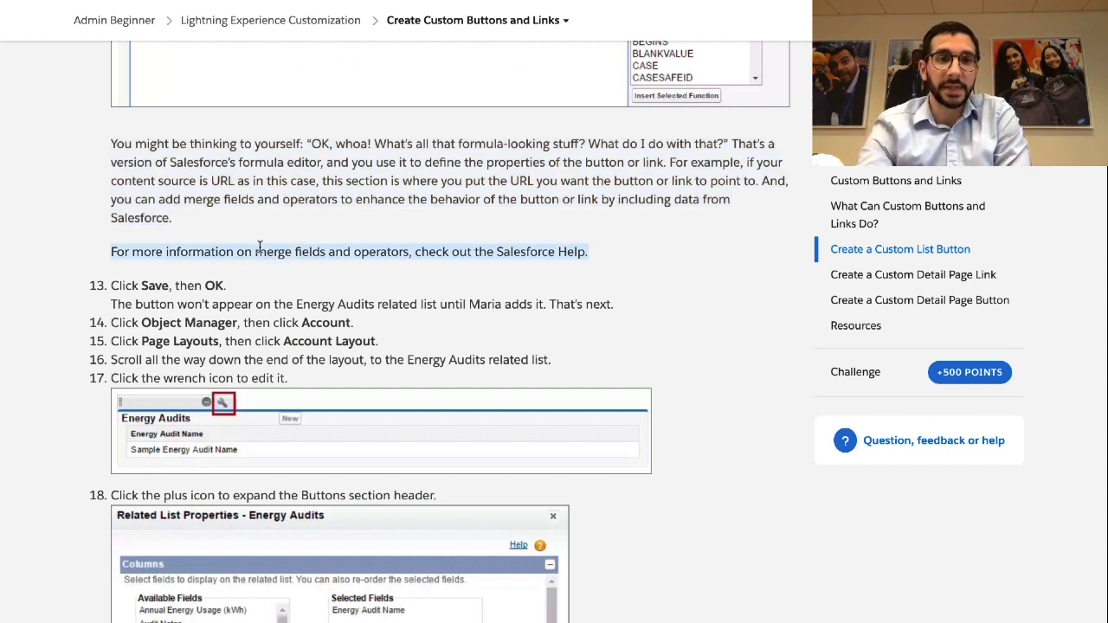
triple_click(169, 284)
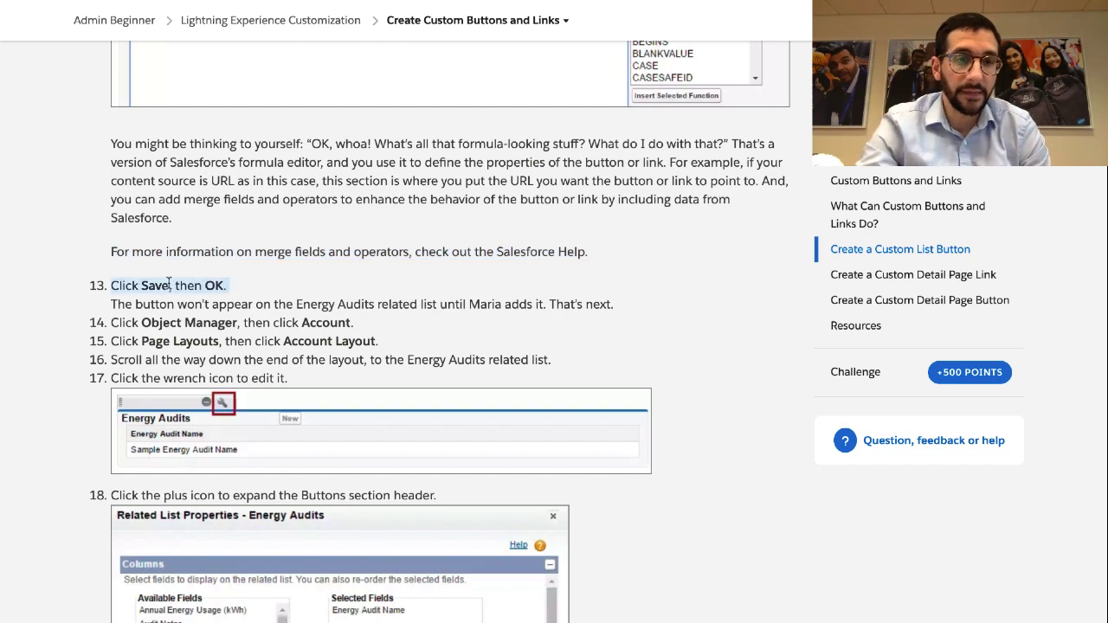
scroll(169, 284, down, 2)
key(ctrl+Right)
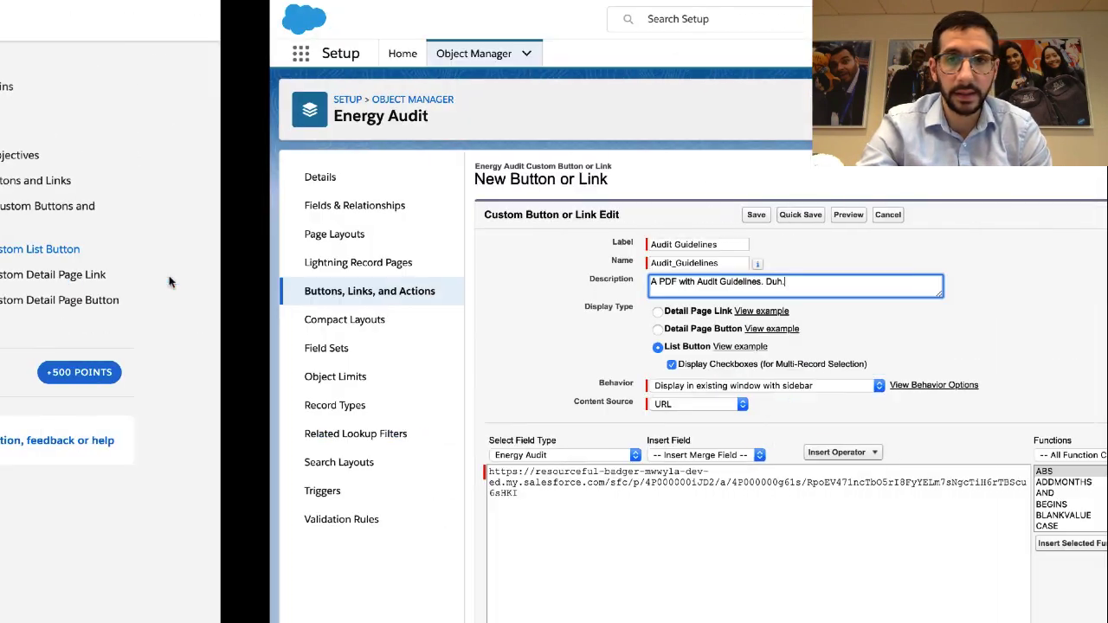
Review the saved Audit Guidelines button's detail page and dismiss the search layout notice
scroll(686, 413, down, 3)
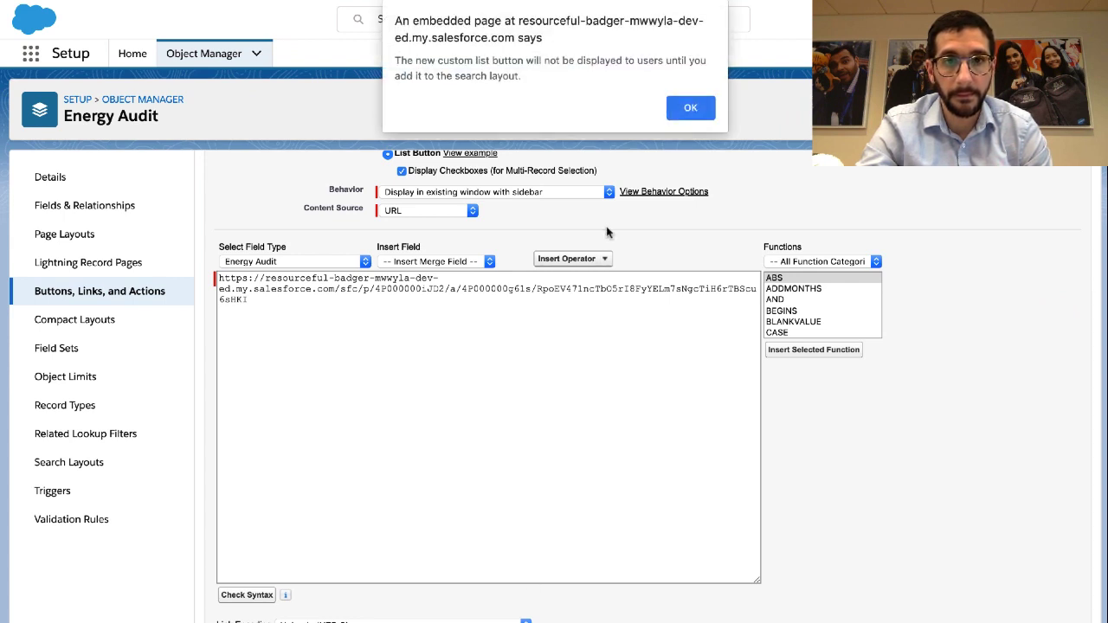
click(698, 113)
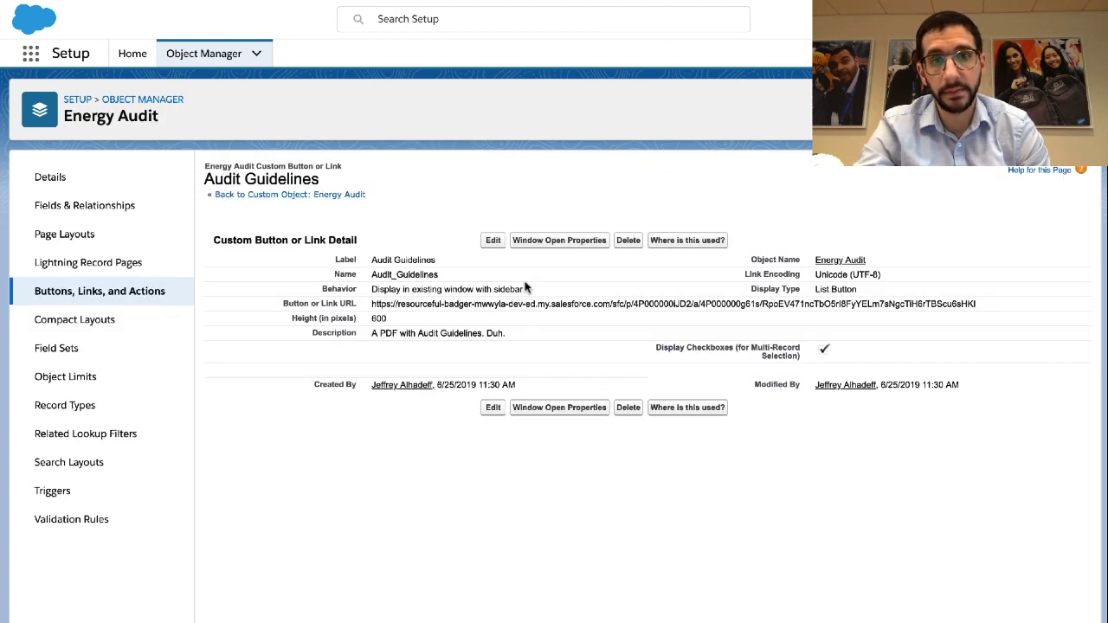
key(ctrl+Left)
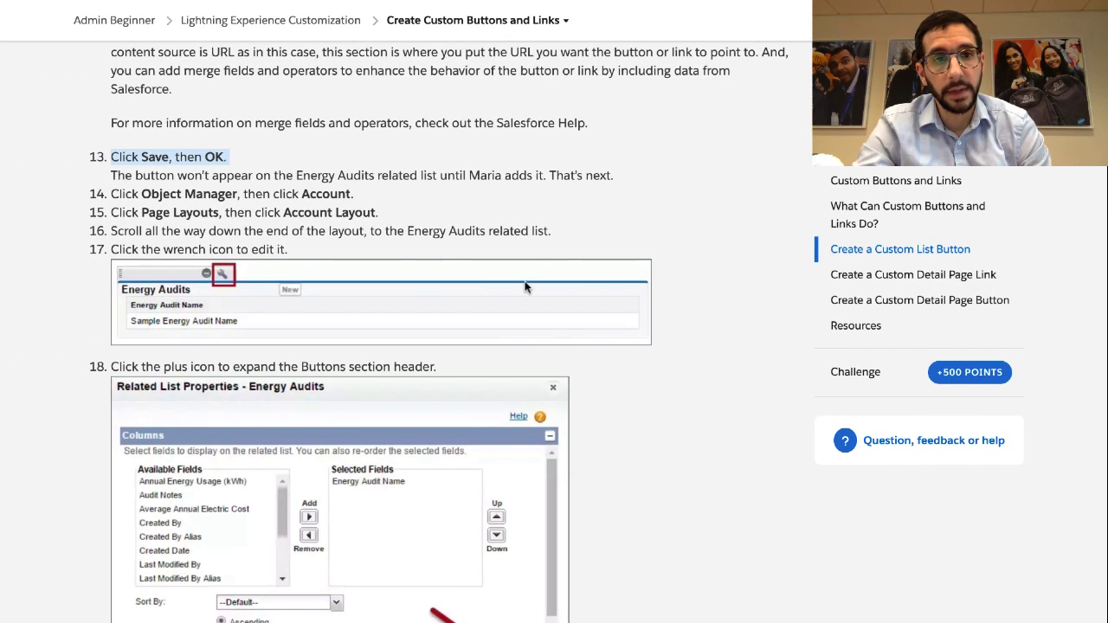
Read the Trailhead note that the button won't appear until added to a page layout
triple_click(341, 179)
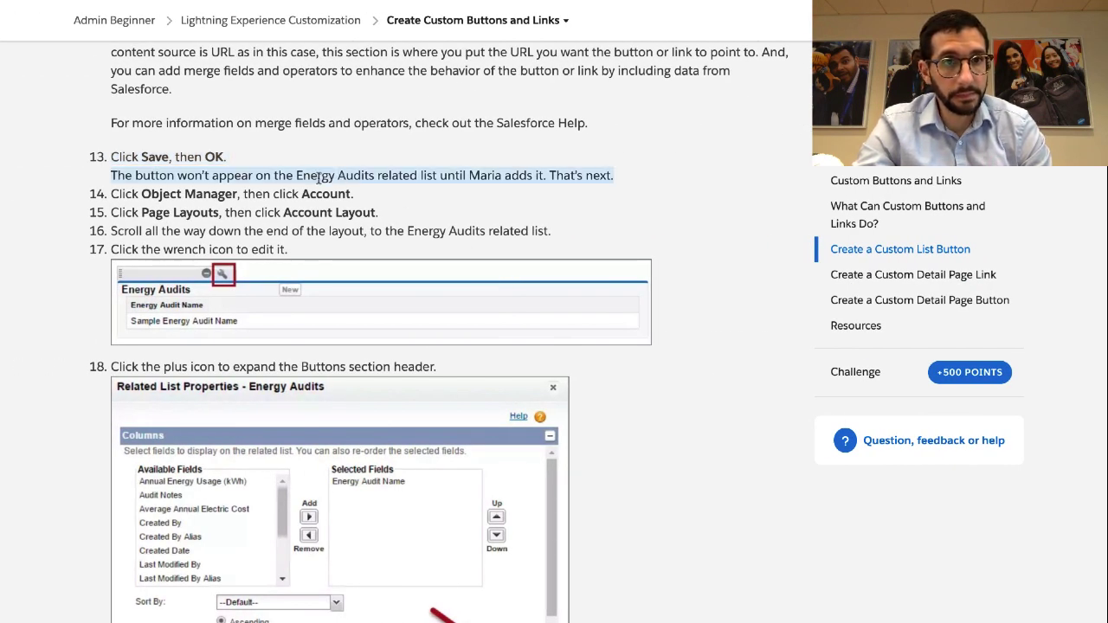
click(198, 163)
triple_click(198, 164)
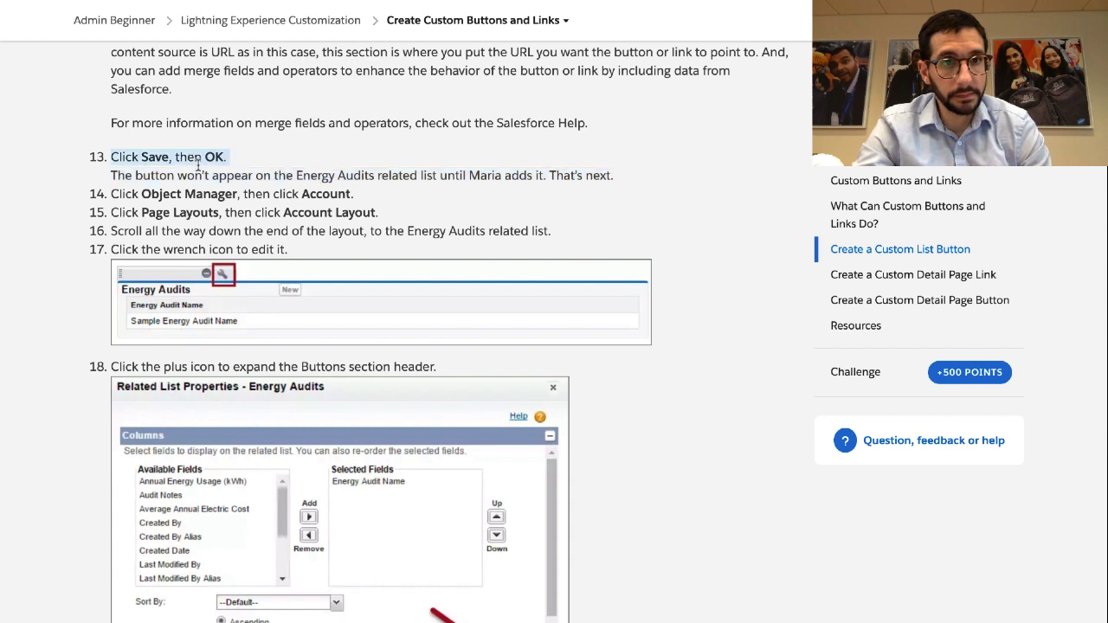
triple_click(198, 177)
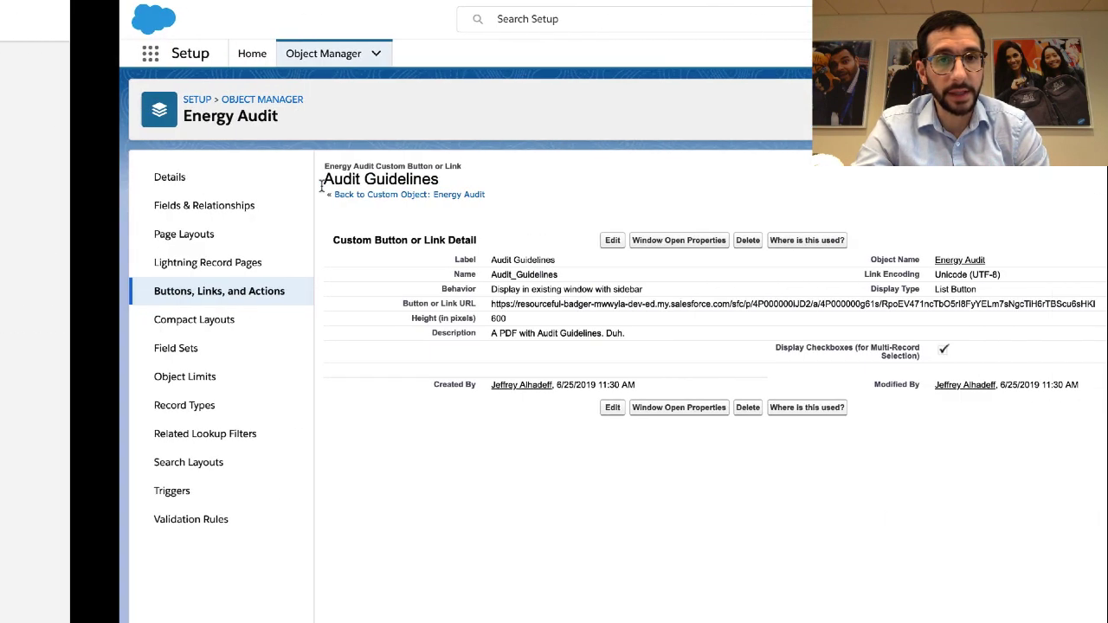
Open Account's Account Layout from Object Manager and scroll down to the Energy Audits related list
click(204, 54)
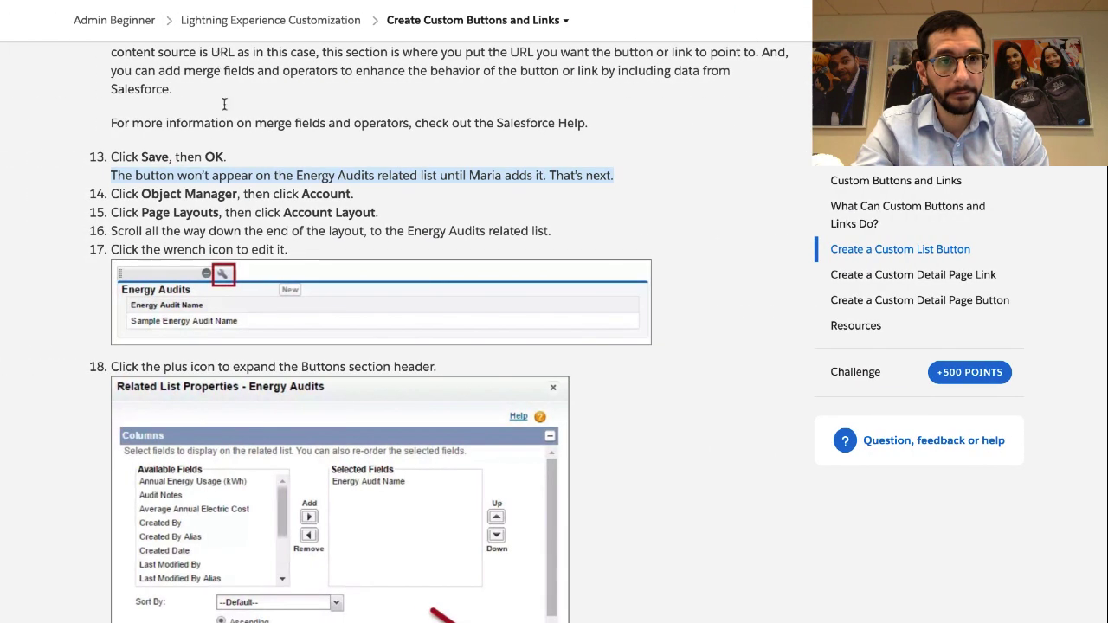
triple_click(237, 213)
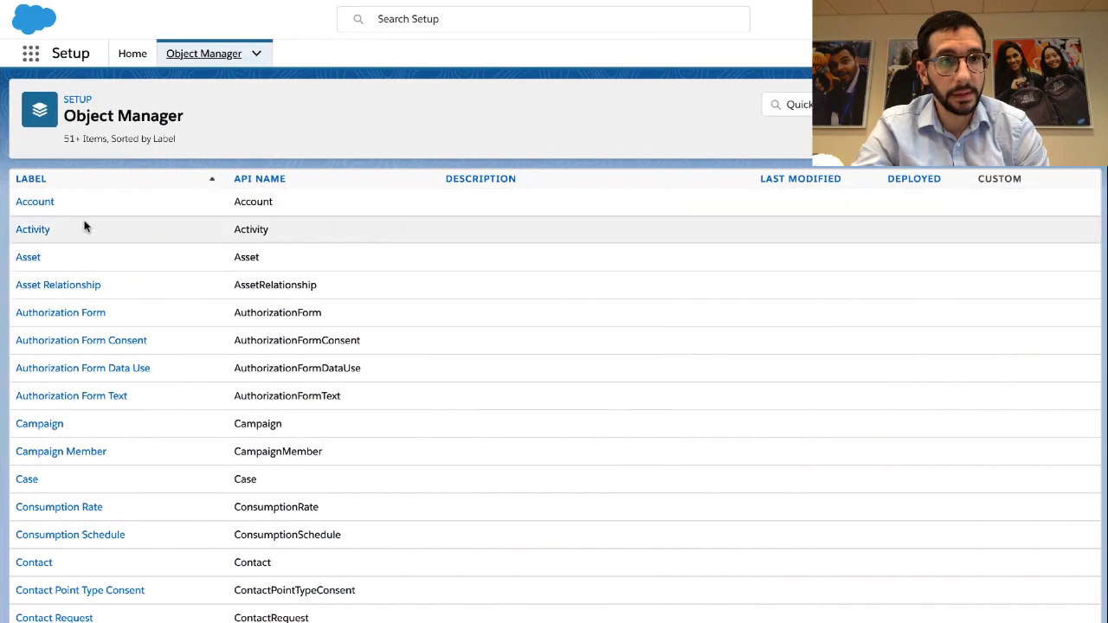
click(39, 203)
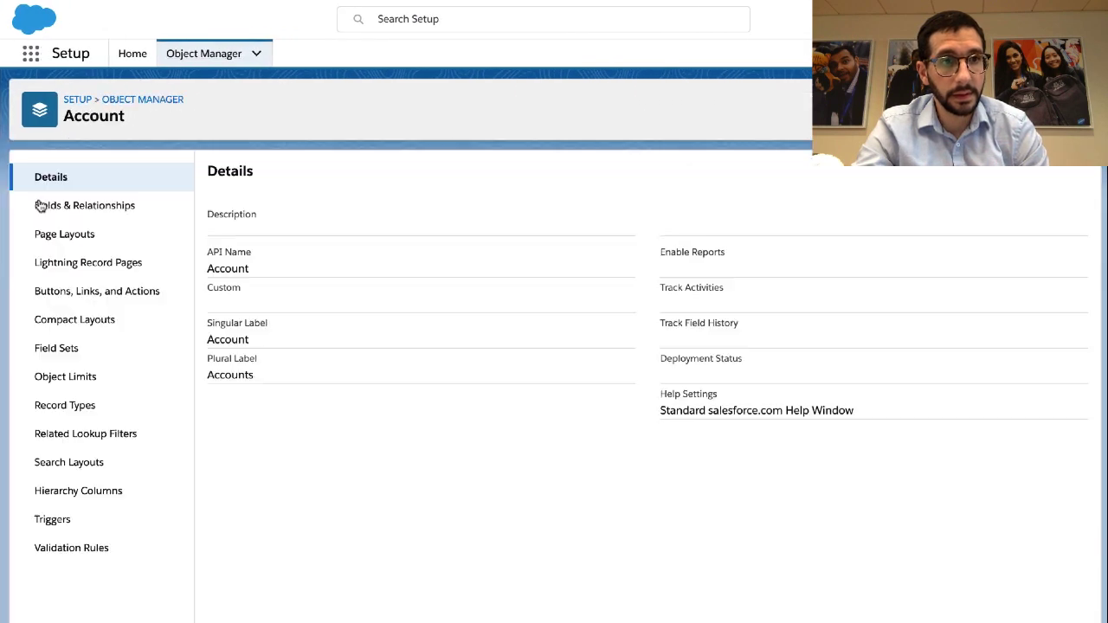
click(63, 244)
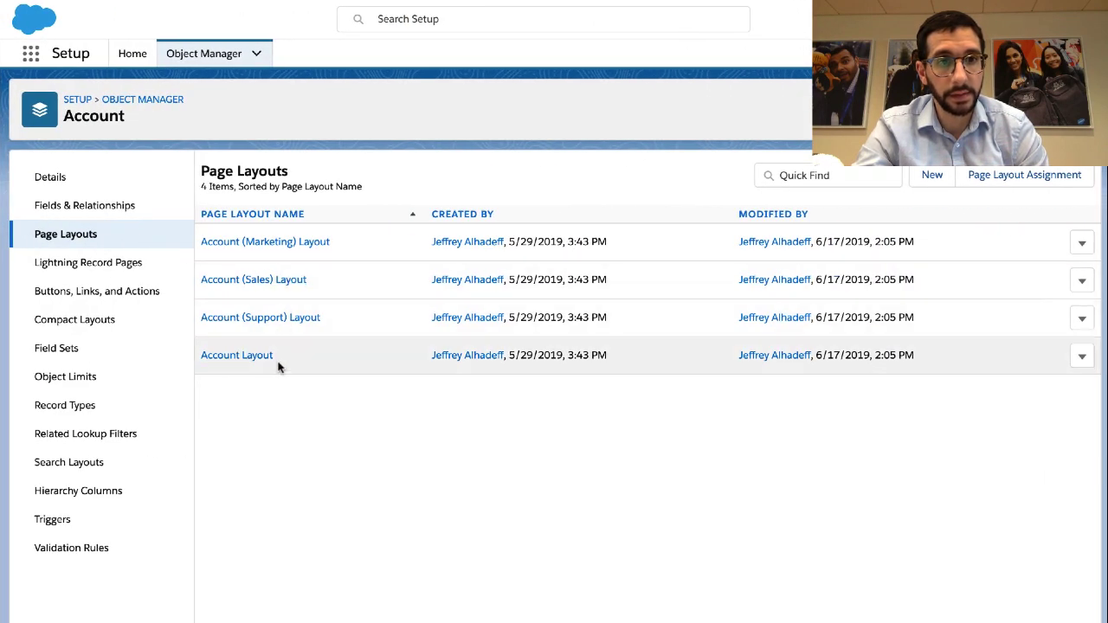
click(255, 363)
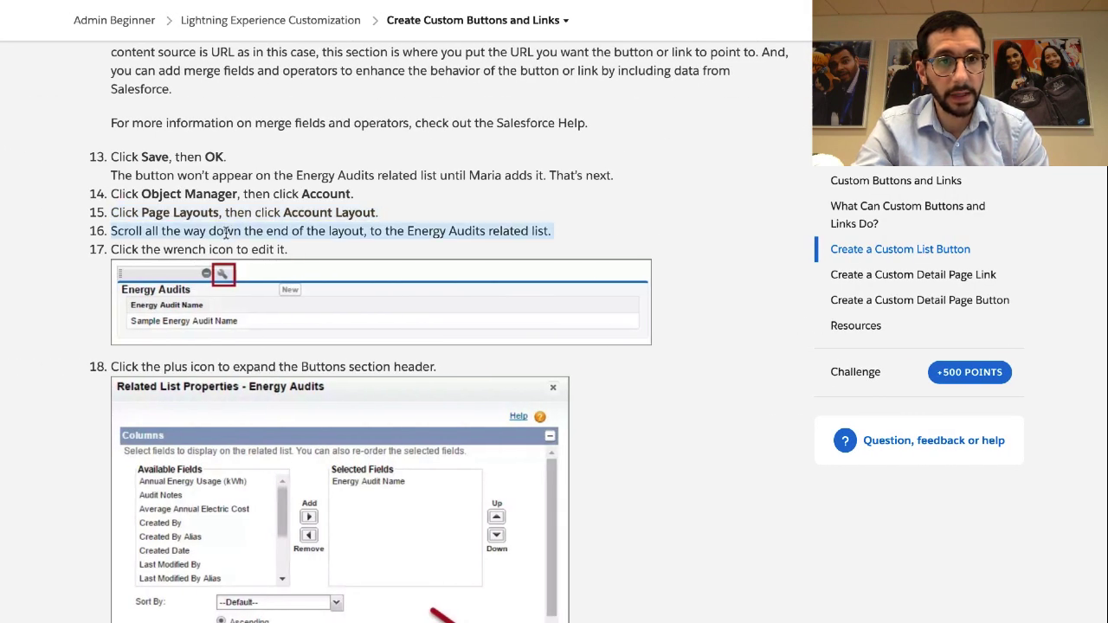
scroll(232, 249, down, 2)
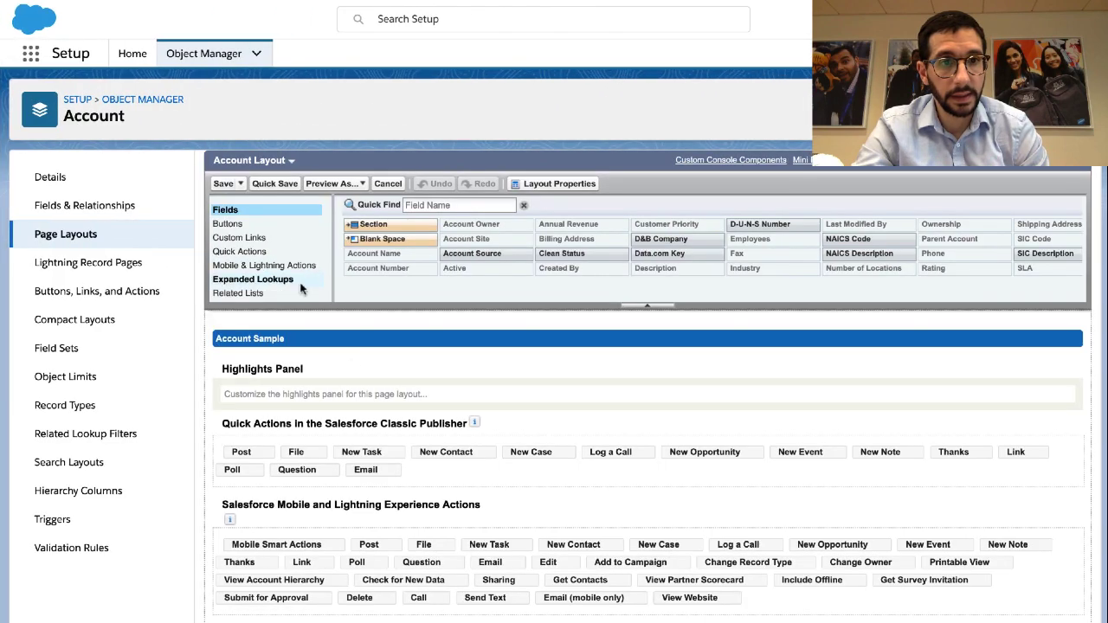
scroll(350, 363, down, 2)
scroll(351, 363, down, 10)
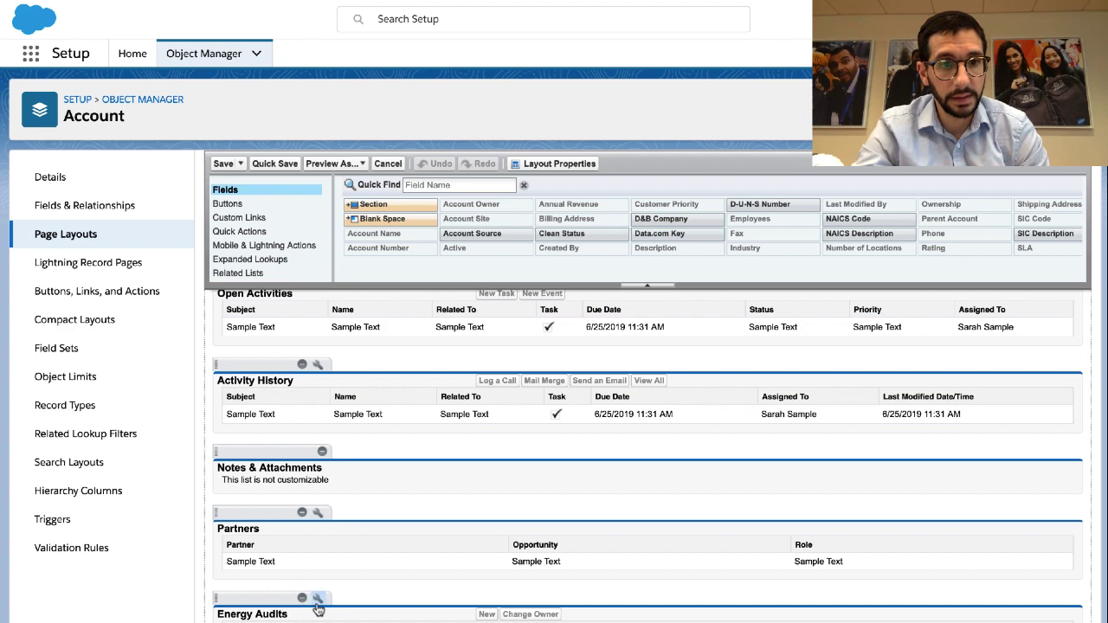
Move Audit Guidelines into the Energy Audits related list's Selected Buttons and confirm with OK
click(318, 599)
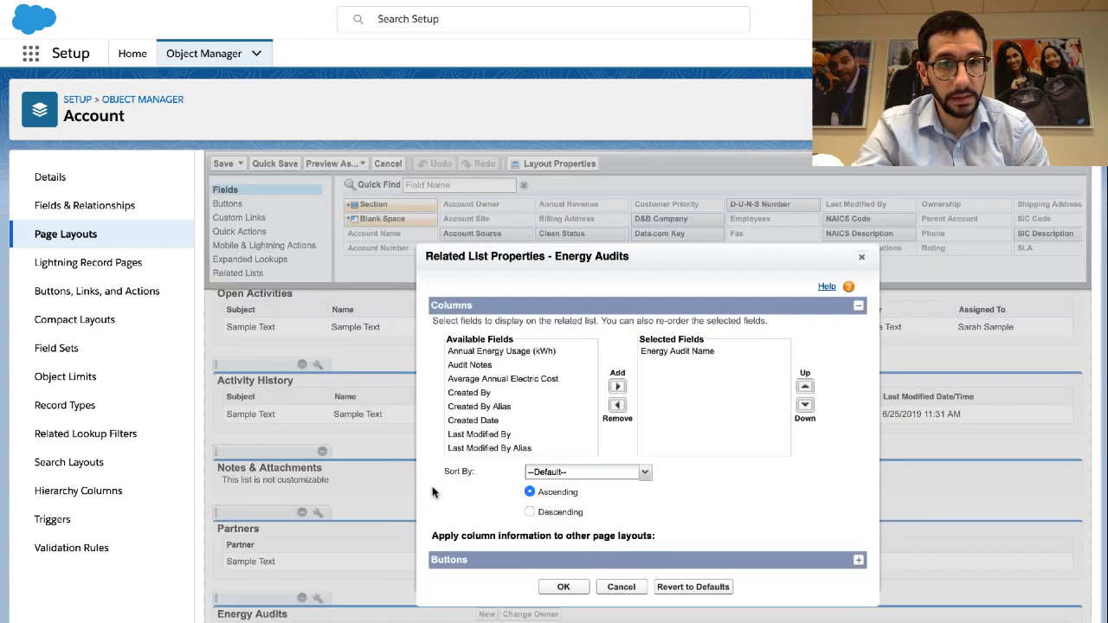
click(475, 559)
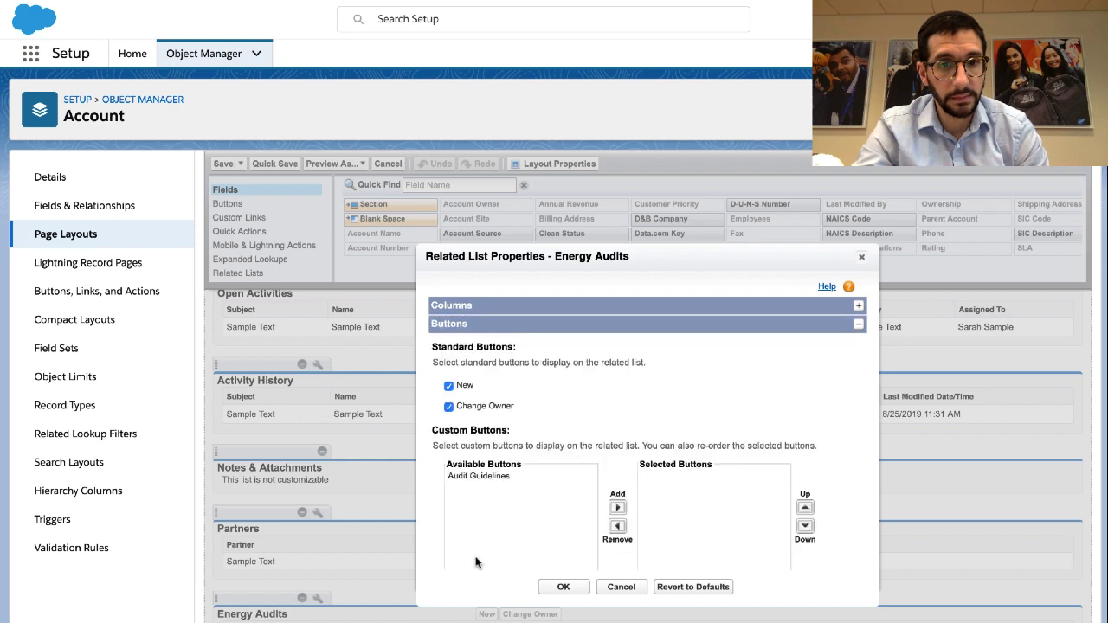
click(490, 477)
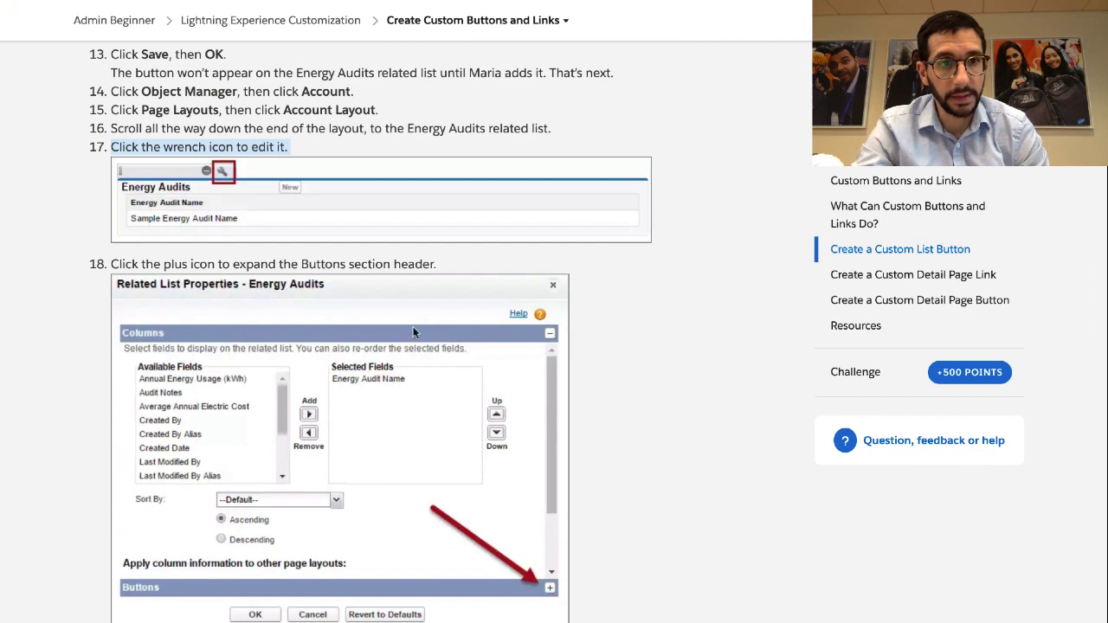
triple_click(381, 264)
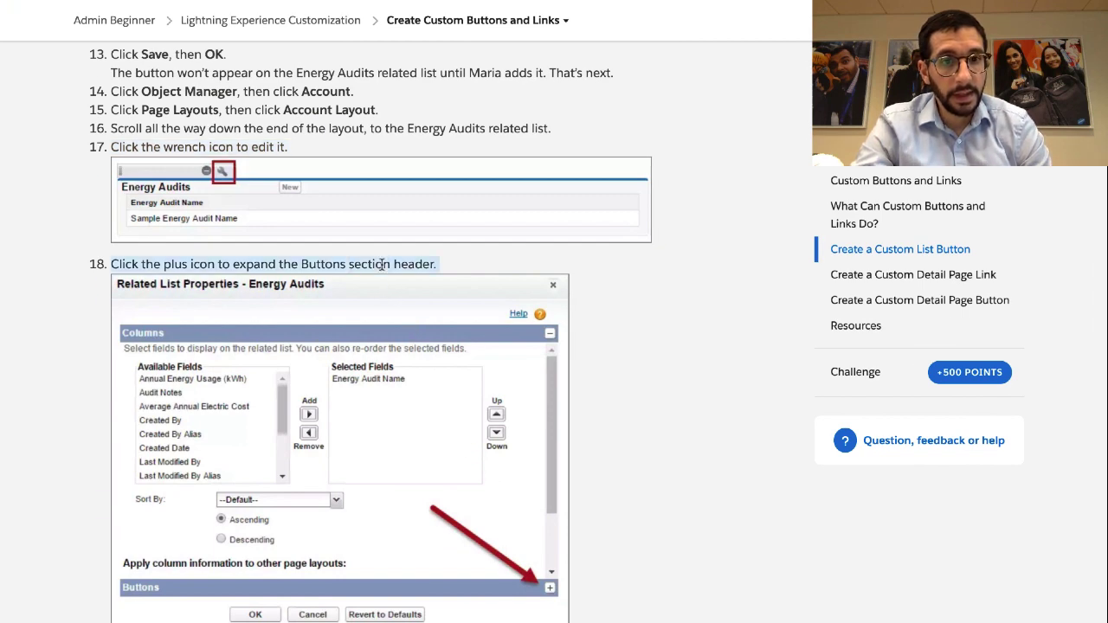
scroll(382, 400, down, 4)
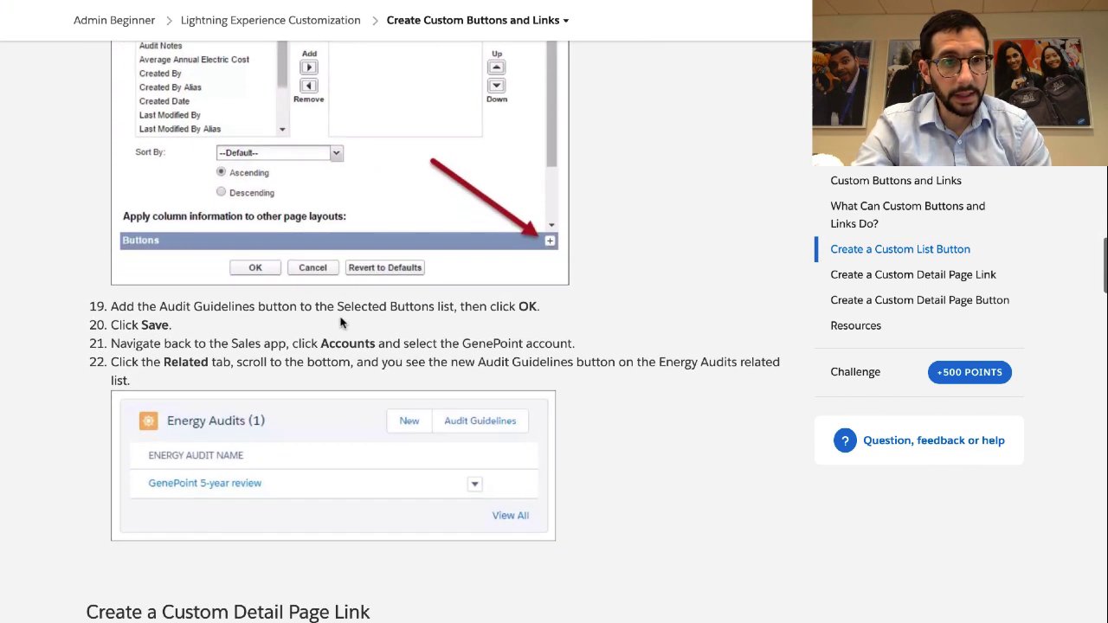
double_click(337, 306)
triple_click(336, 306)
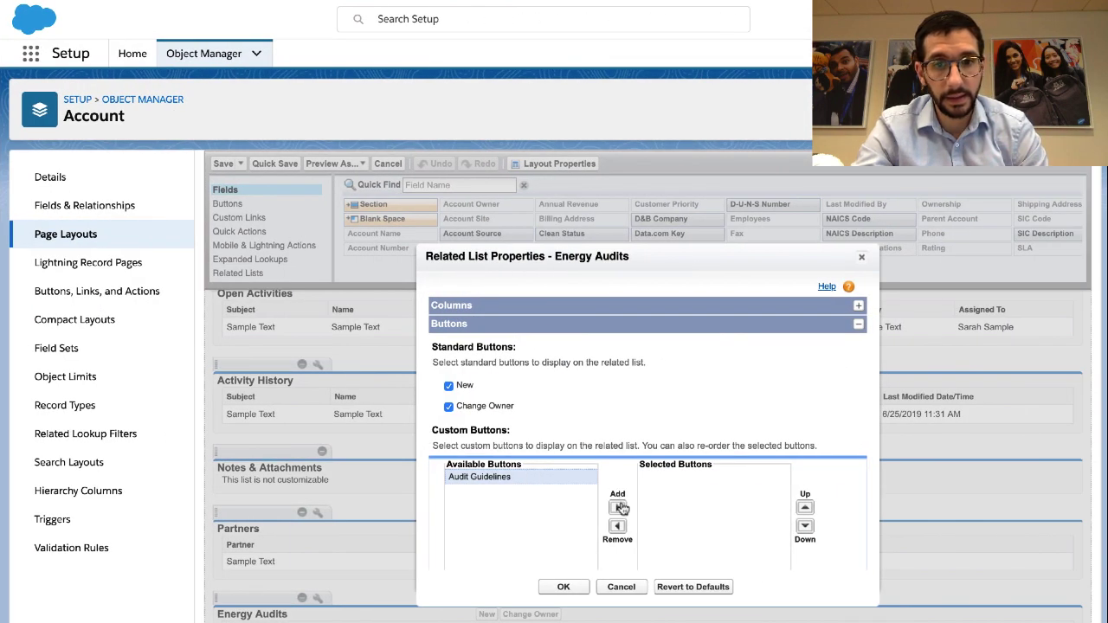
click(618, 507)
click(565, 587)
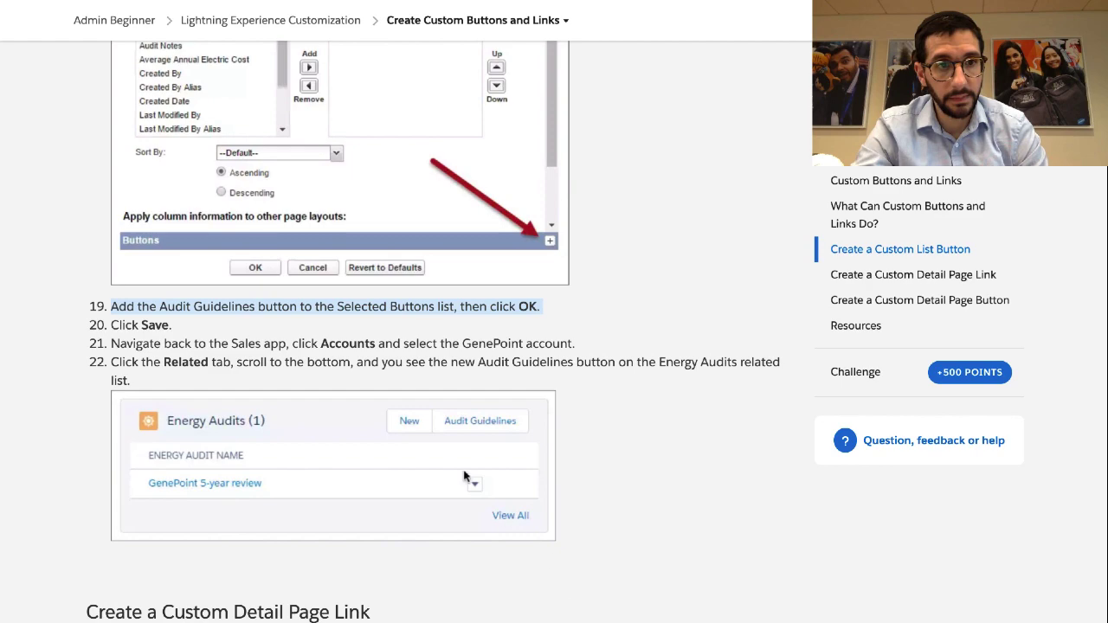
triple_click(343, 339)
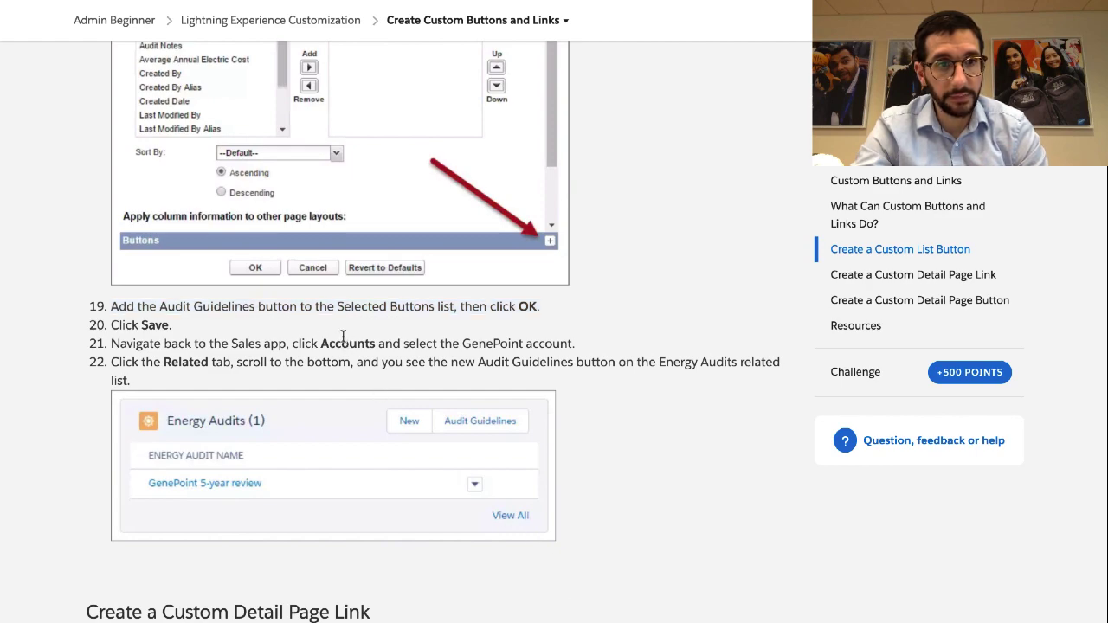
scroll(343, 341, down, 5)
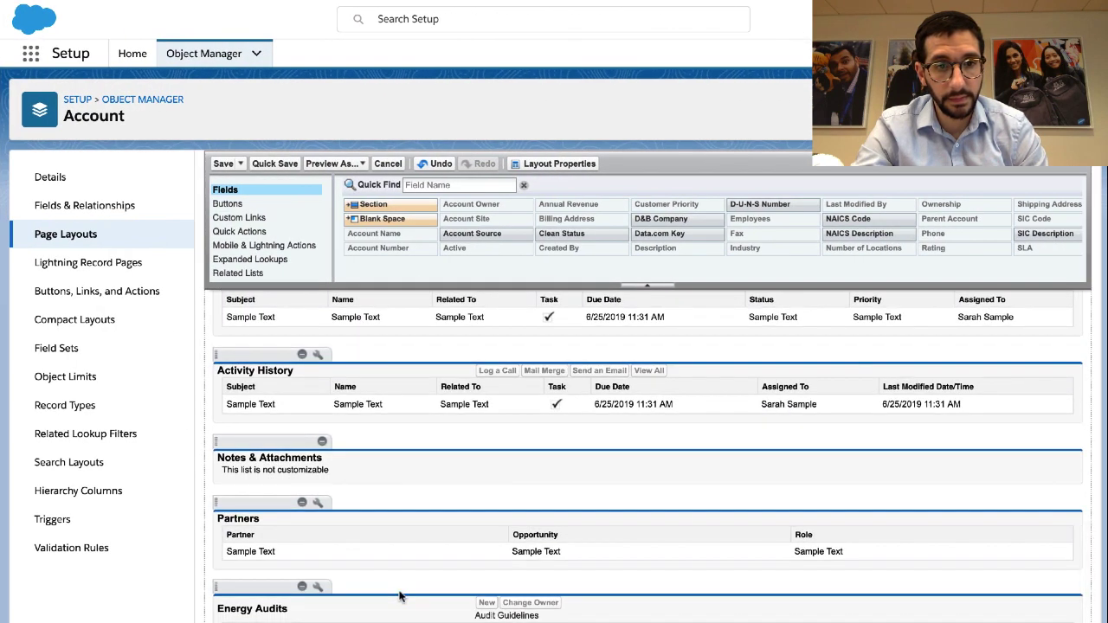
Save the Account Layout changes and switch to the Sales app
click(222, 163)
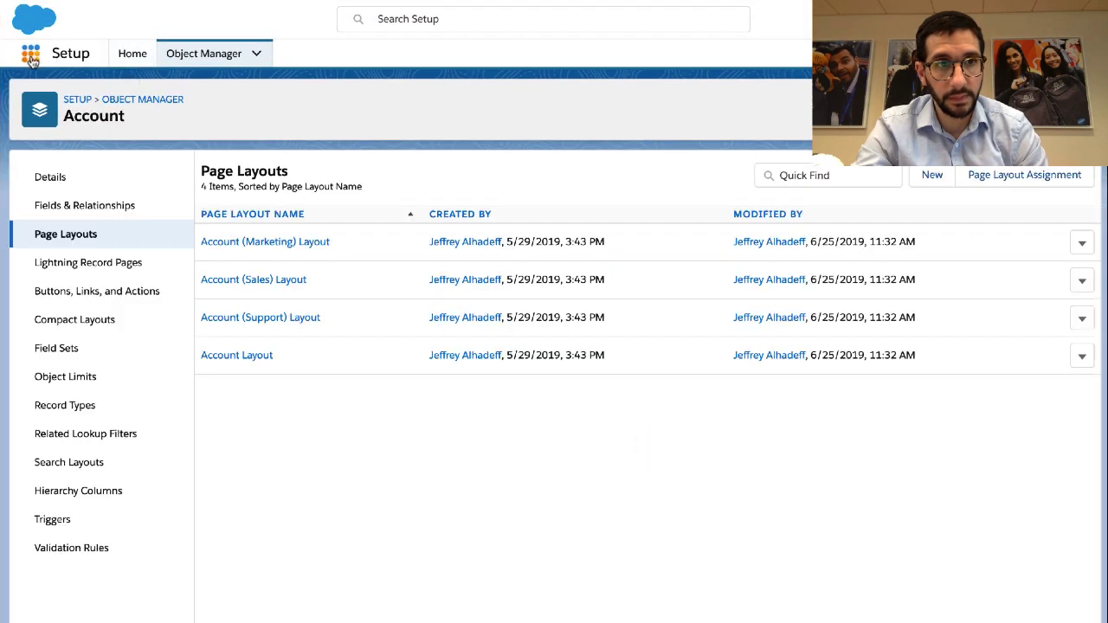
click(31, 54)
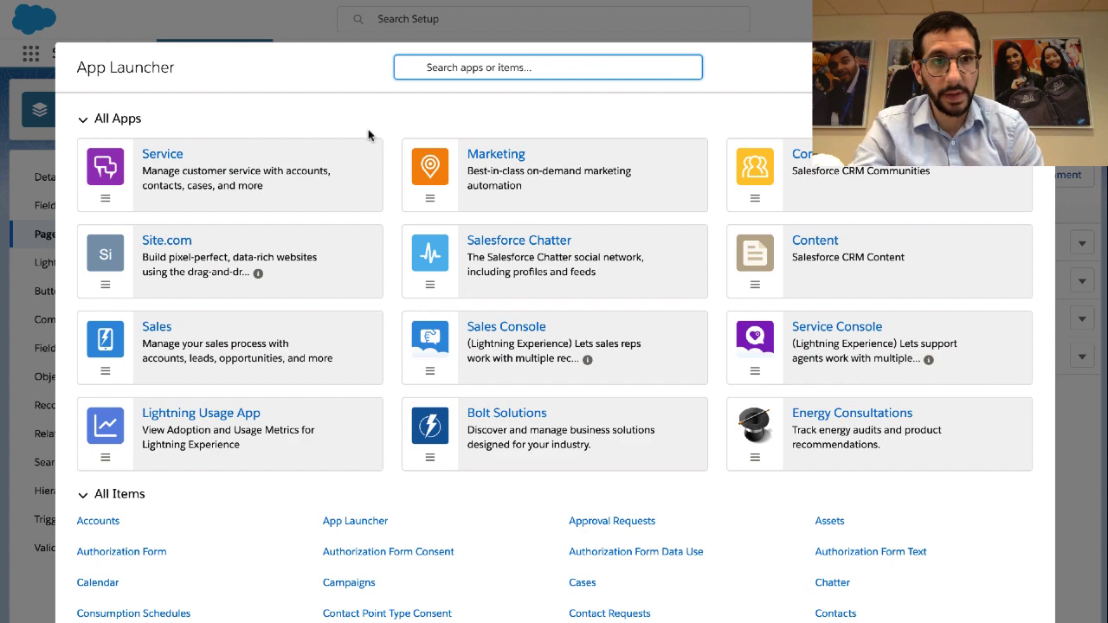
click(266, 368)
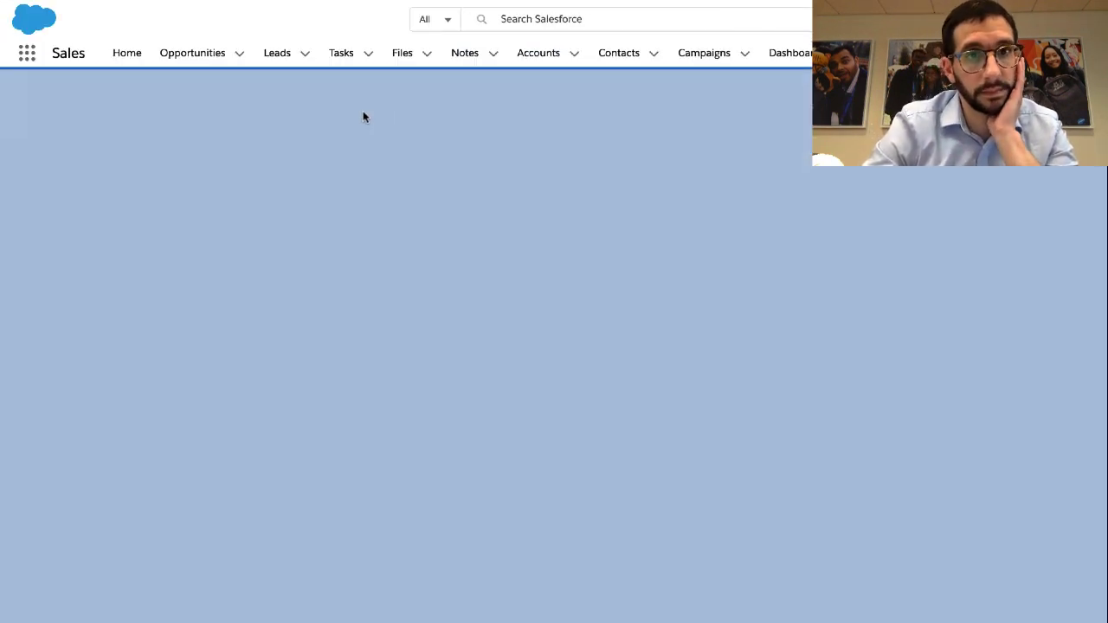
key(ctrl+Left)
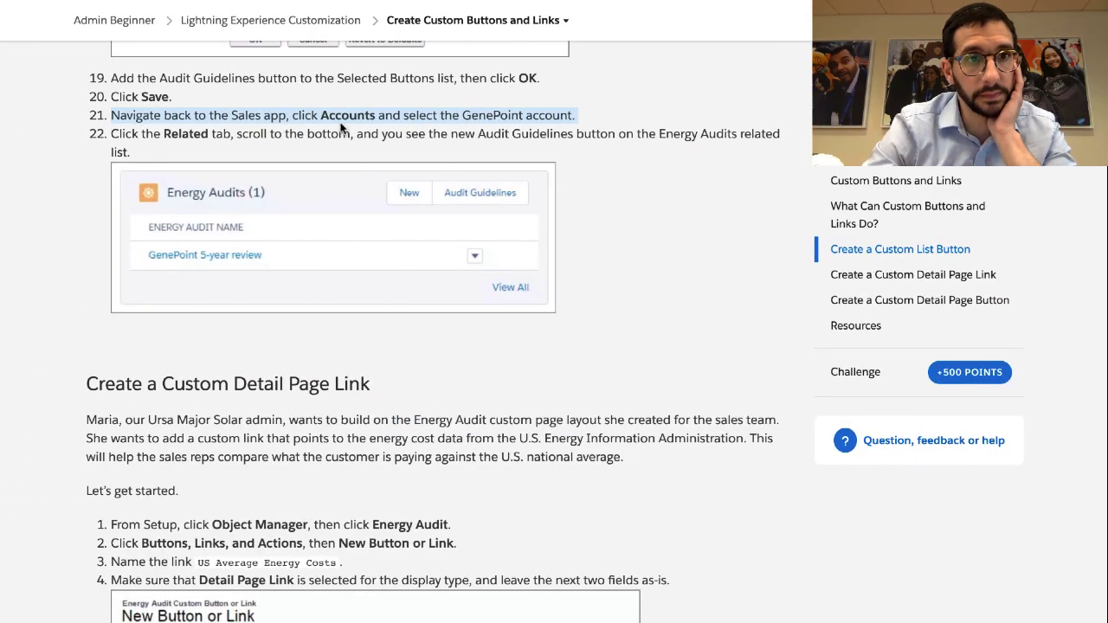
key(ctrl+Right)
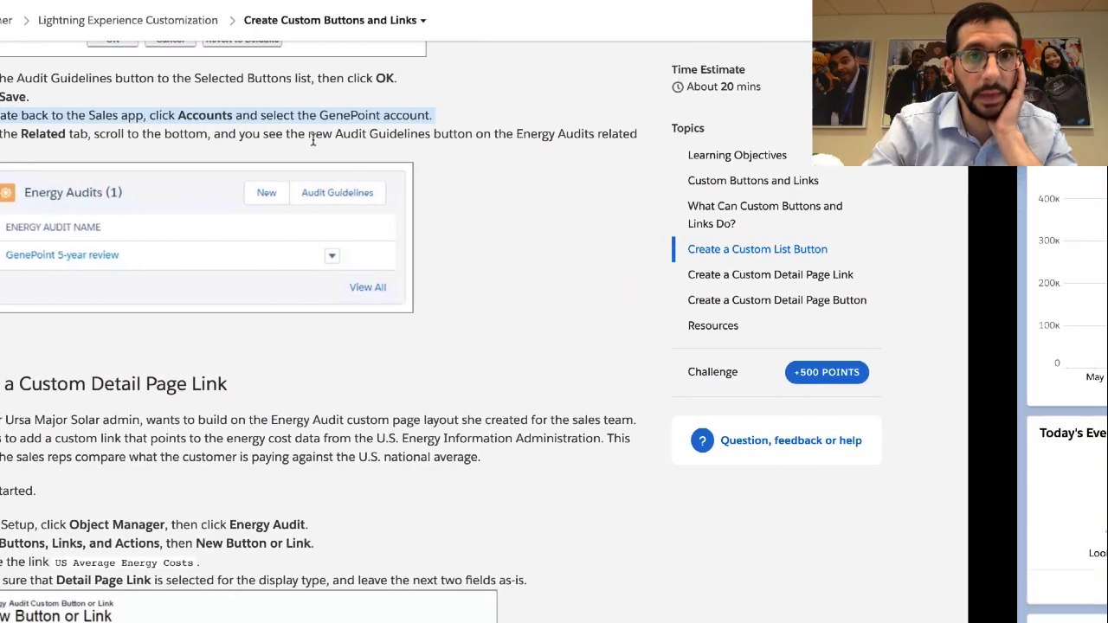
Open the GenePoint account, close the Summer '19 popup, and scroll to its Energy Audits list
click(537, 57)
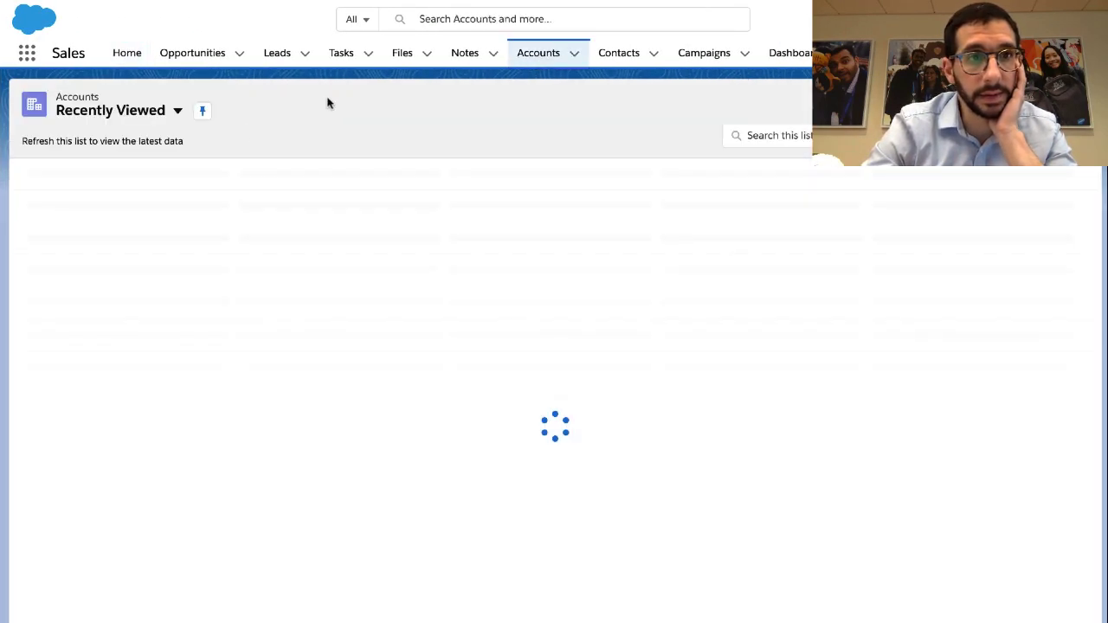
click(122, 196)
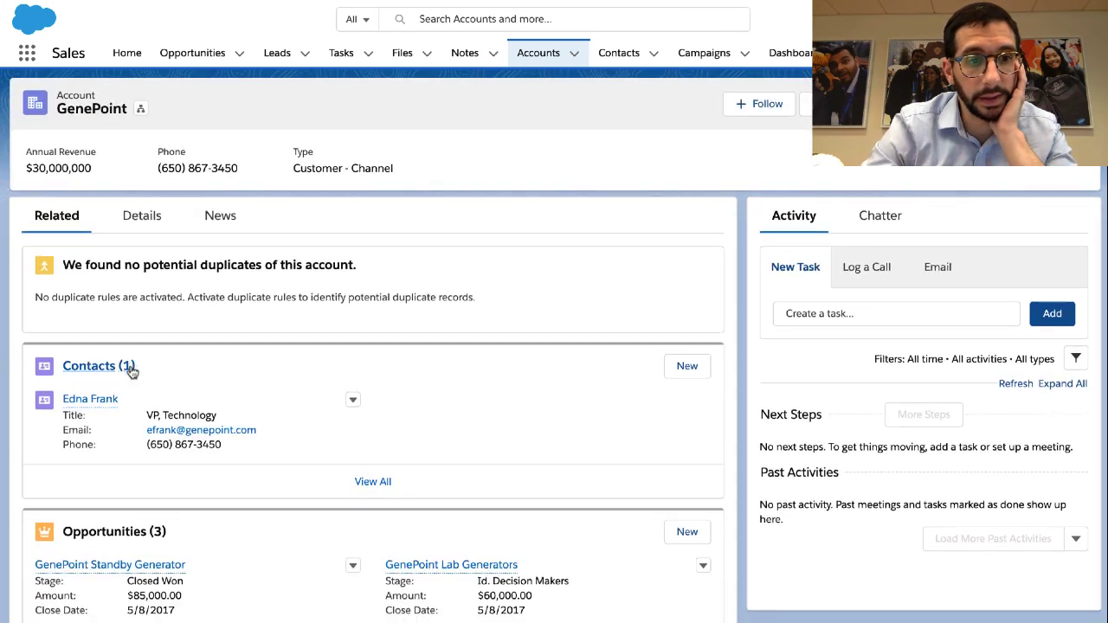
scroll(131, 363, down, 5)
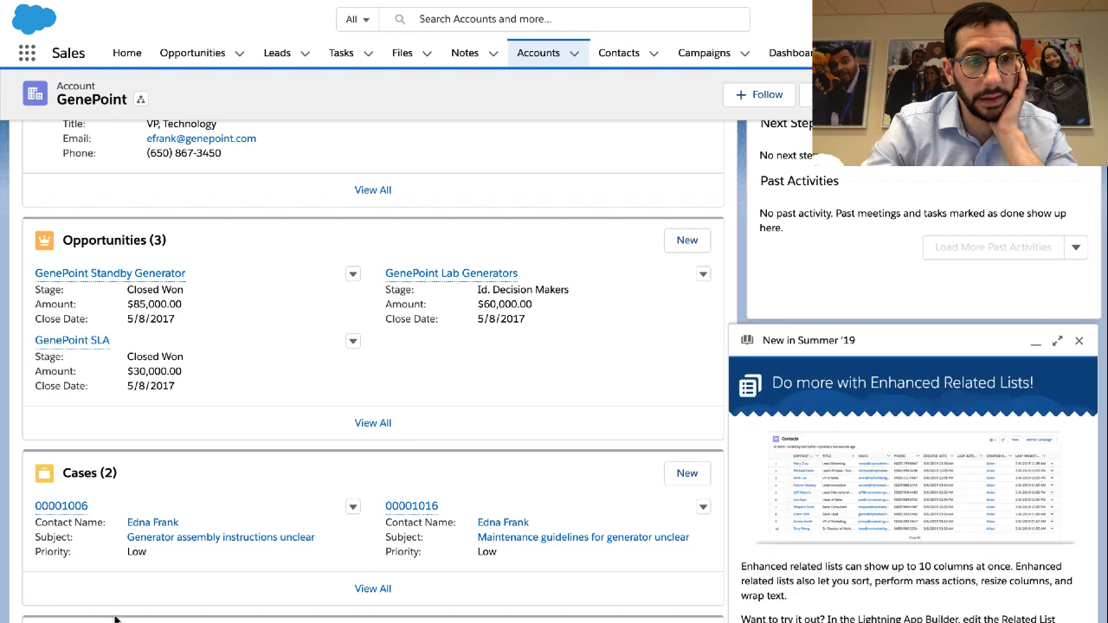
scroll(109, 597, down, 3)
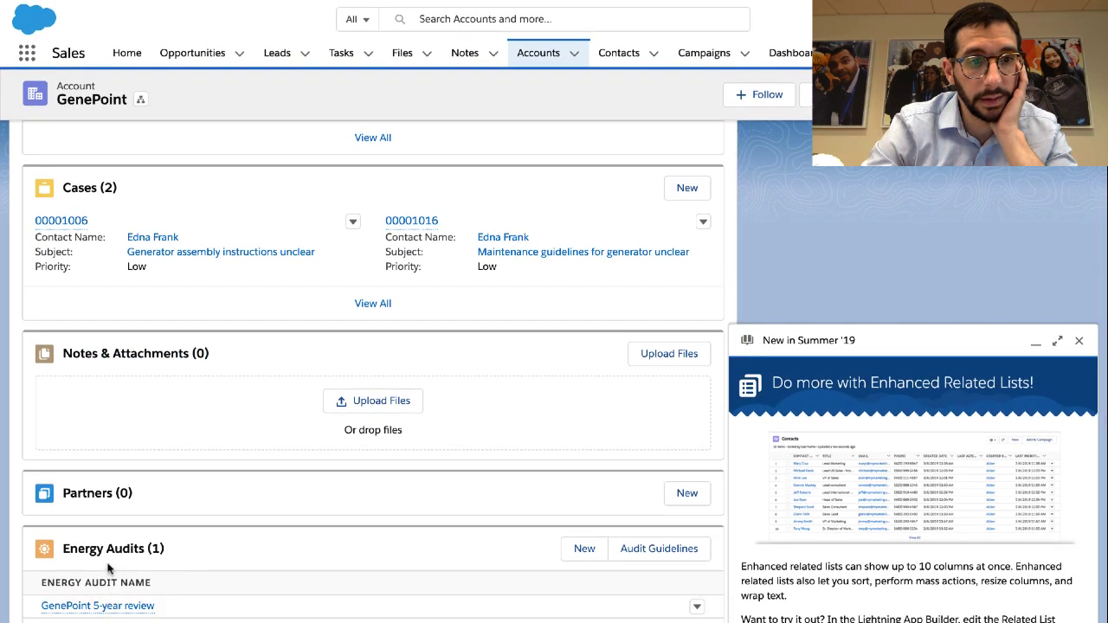
click(110, 554)
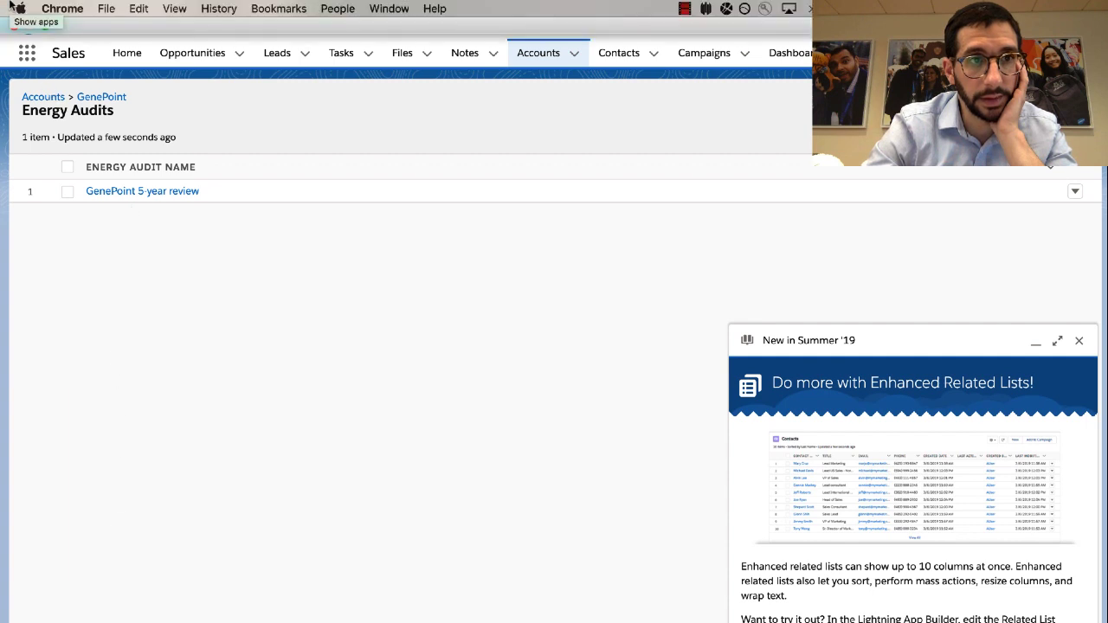
click(40, 97)
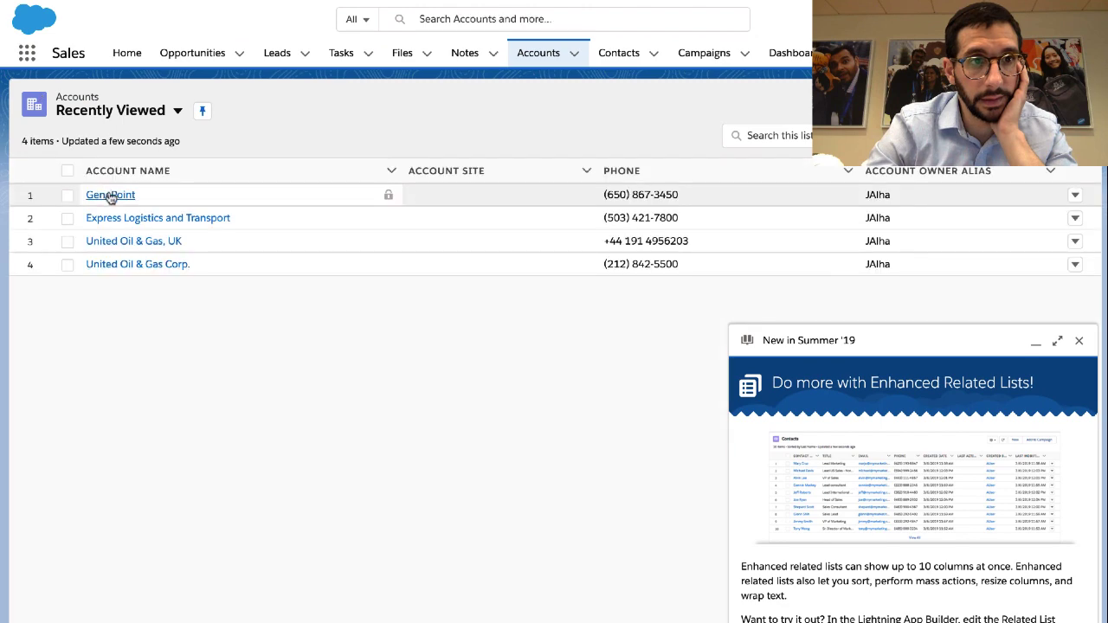
click(108, 195)
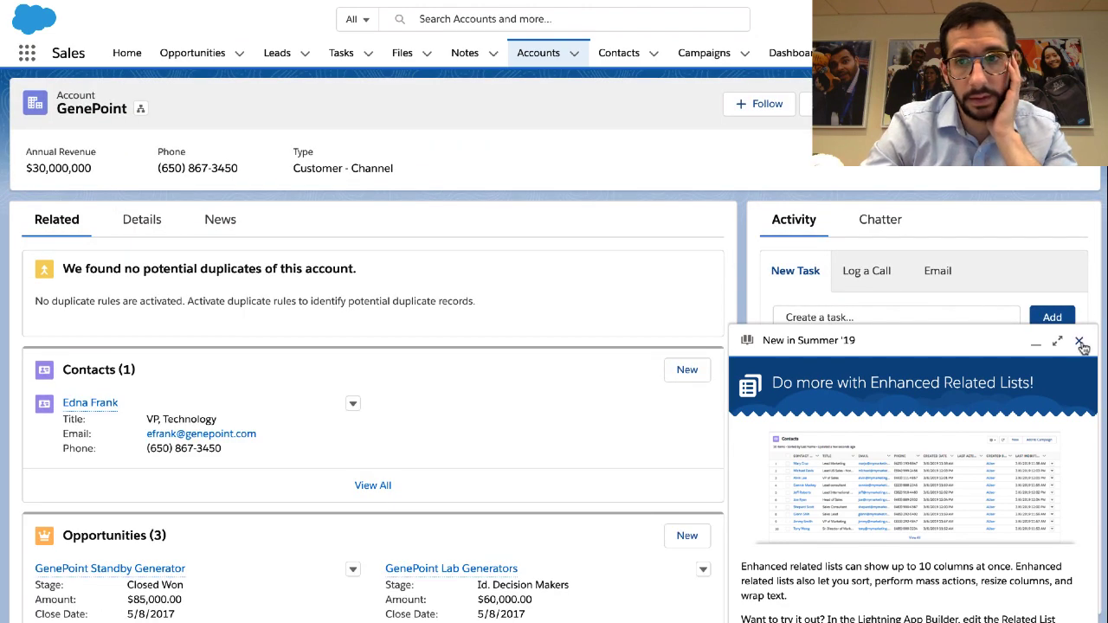
click(1078, 340)
scroll(599, 372, down, 5)
scroll(600, 374, down, 2)
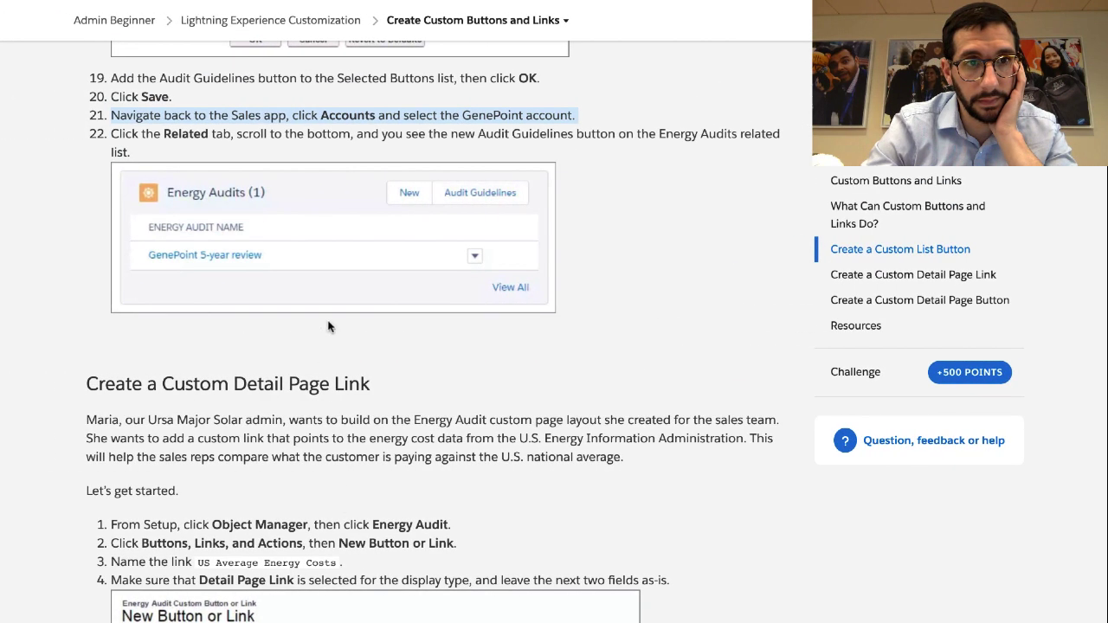
triple_click(294, 132)
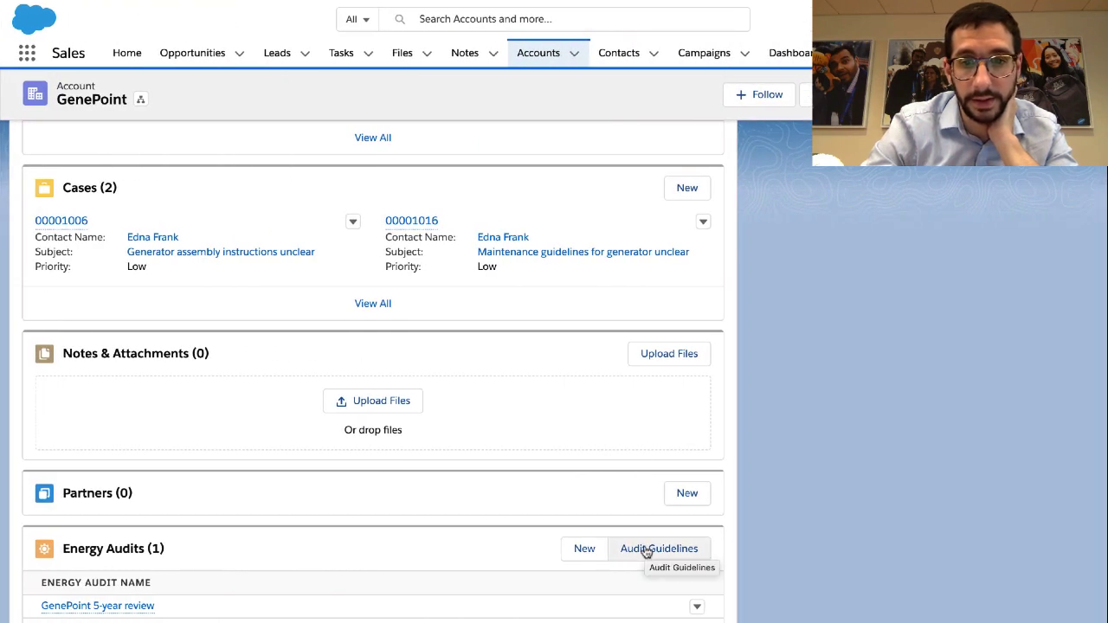
Run Audit Guidelines from GenePoint's Energy Audits list and choose Open in the navigation prompt
click(646, 551)
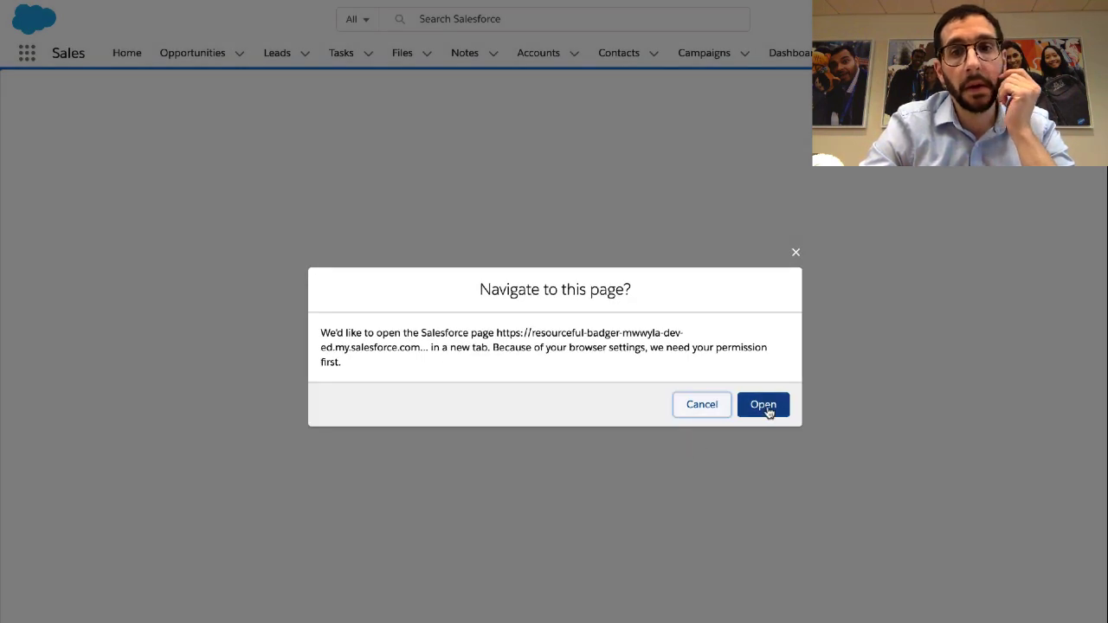
click(765, 406)
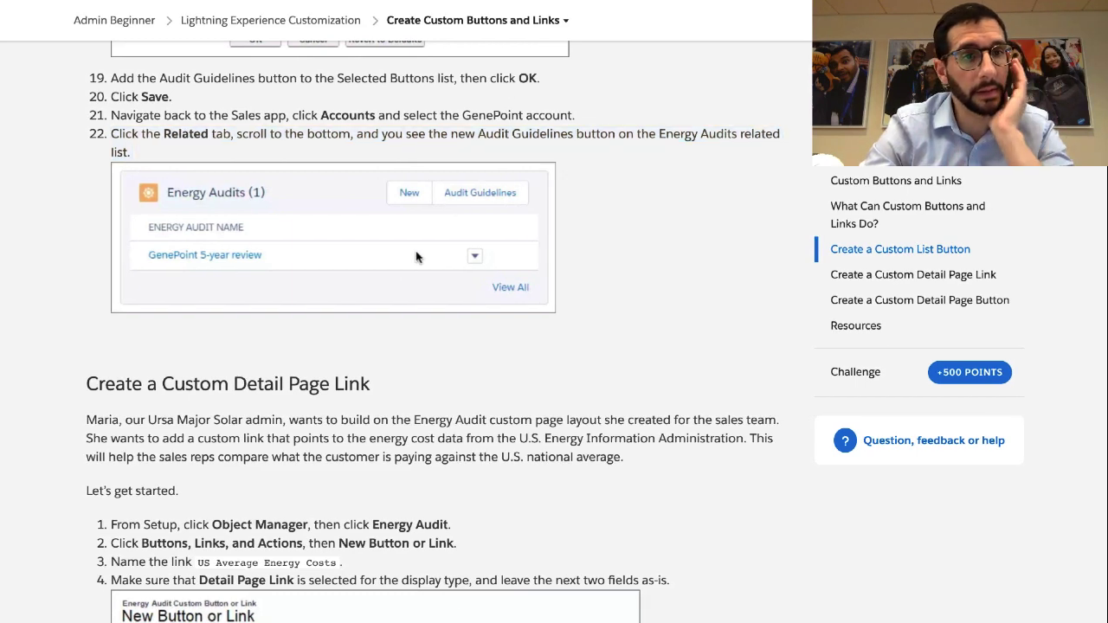
scroll(398, 308, down, 1)
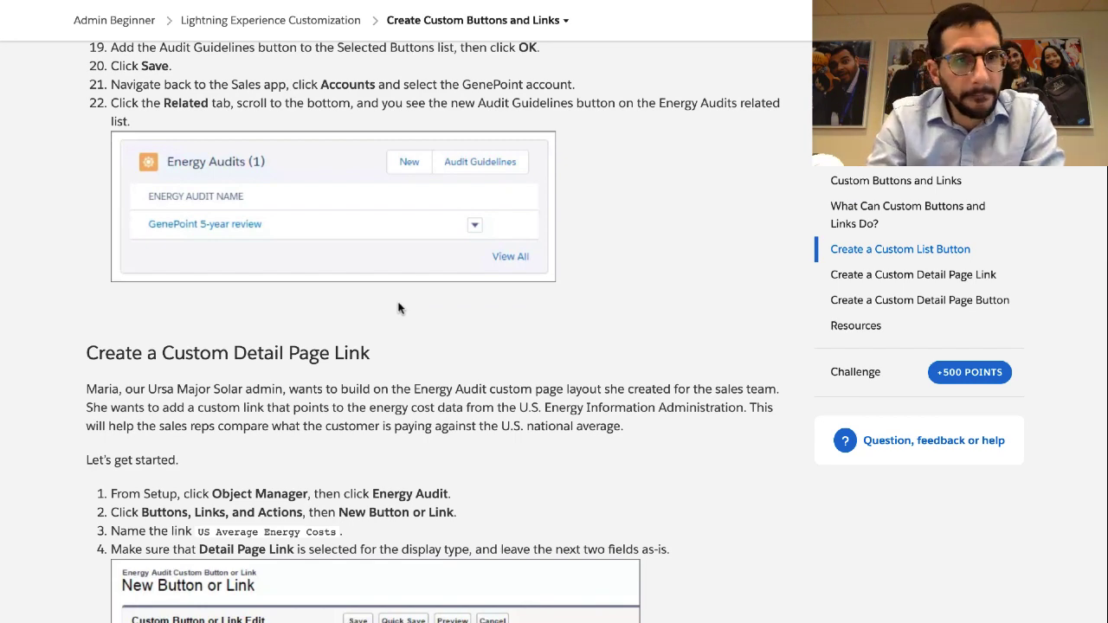
scroll(295, 337, down, 3)
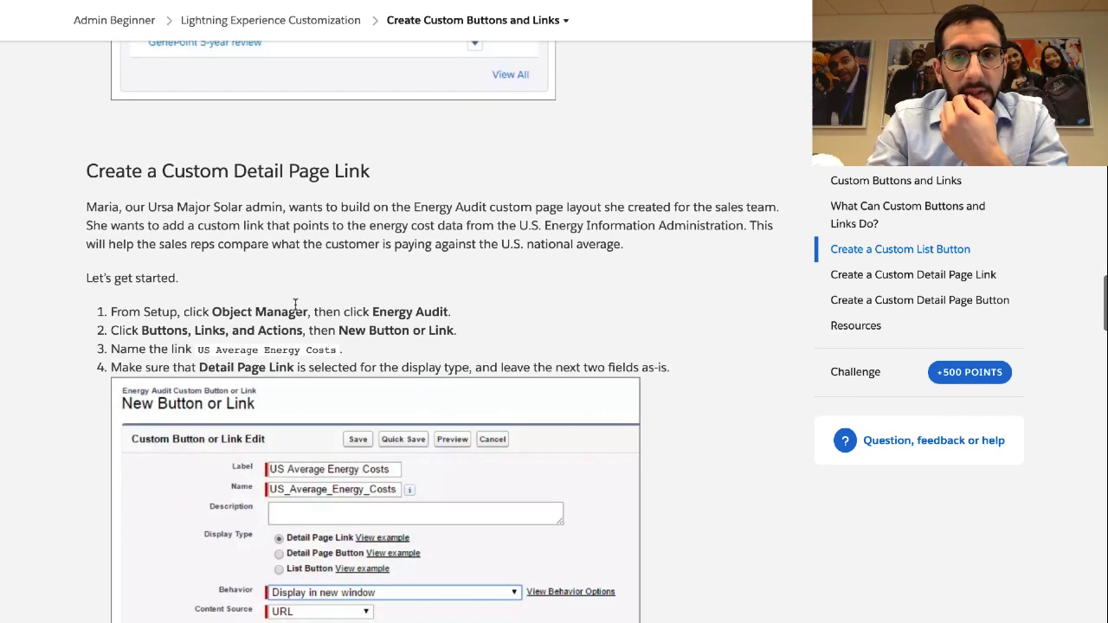
Read the Create a Custom Detail Page Link steps about showing sales reps U.S. average energy costs
triple_click(268, 166)
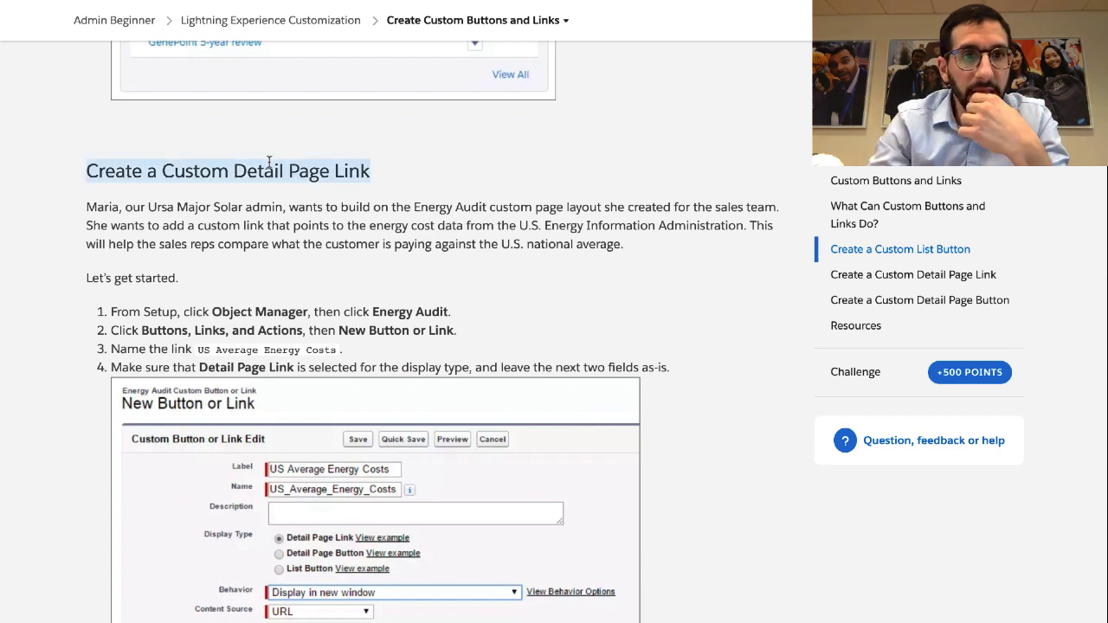
triple_click(242, 203)
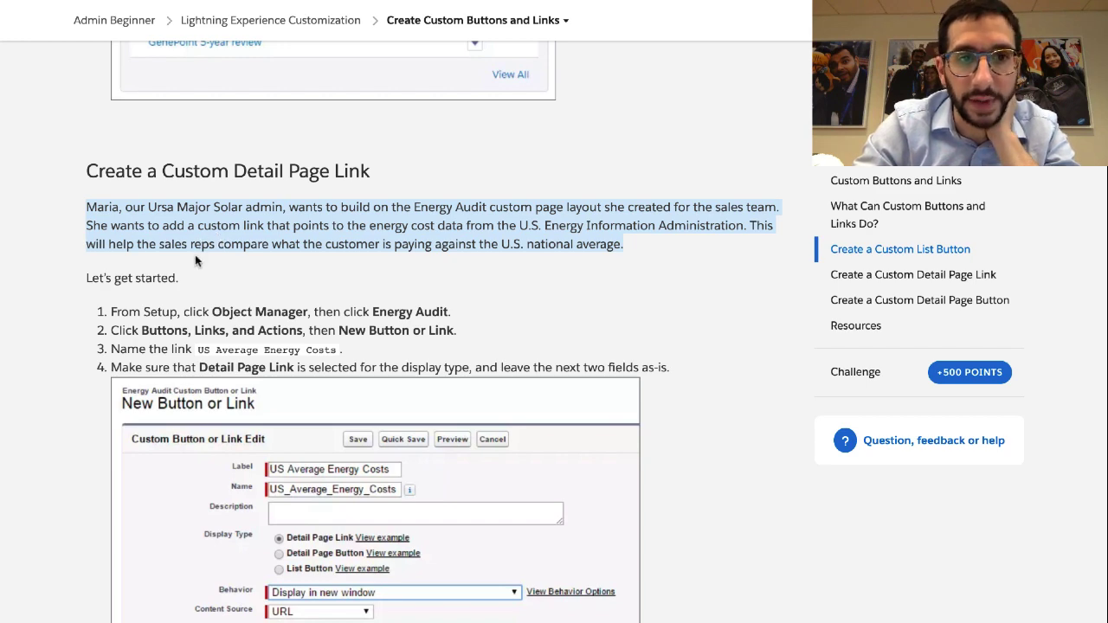
scroll(196, 259, down, 1)
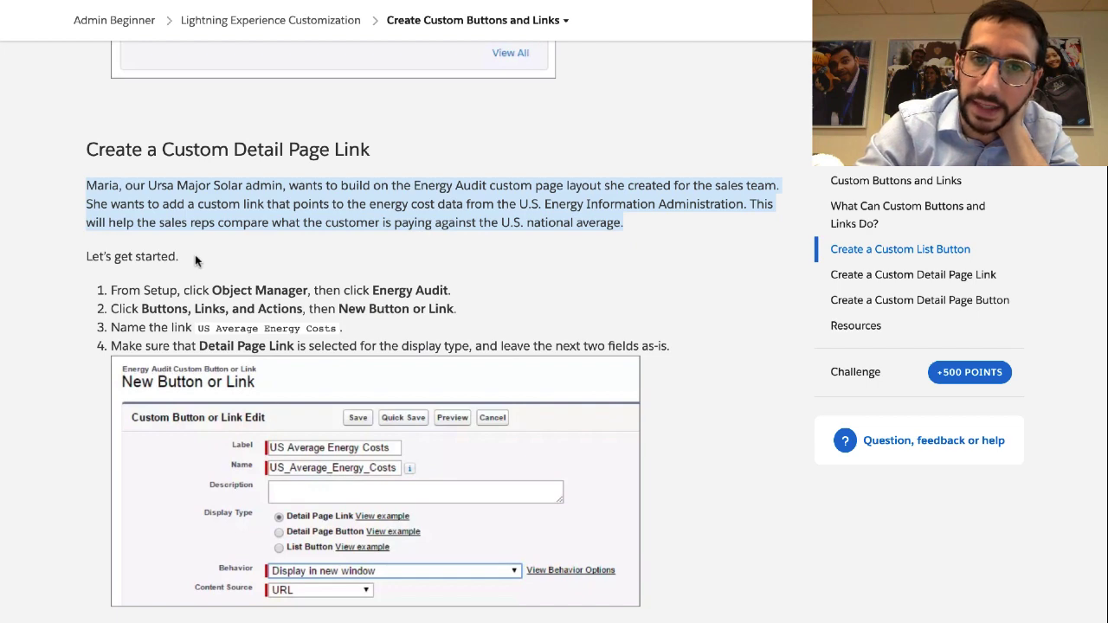
scroll(194, 255, down, 3)
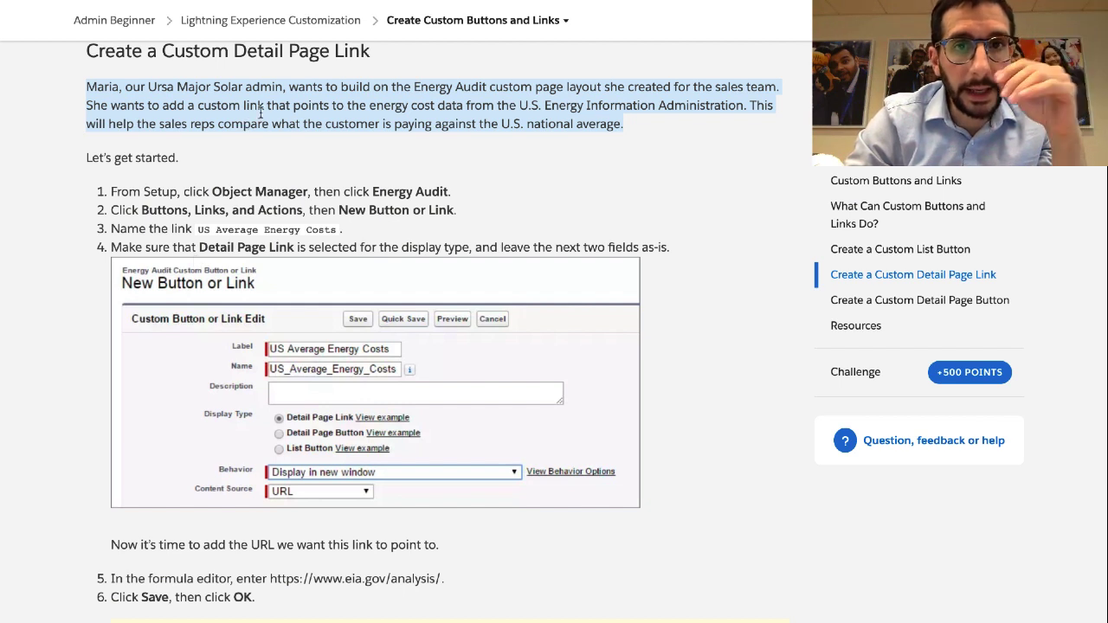
click(351, 93)
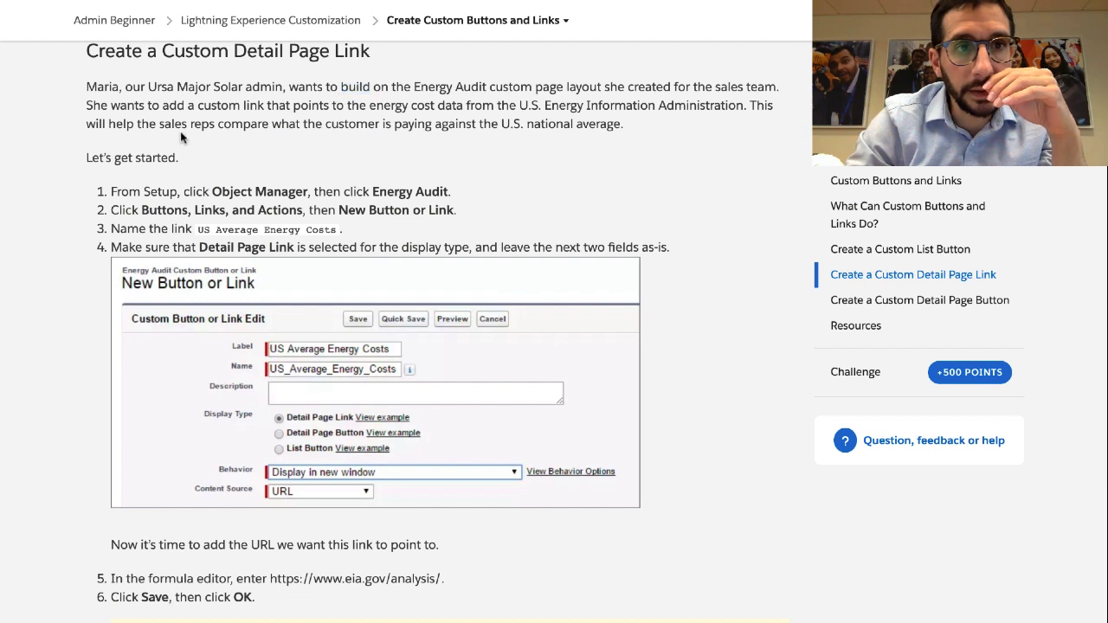
drag(160, 124, 743, 104)
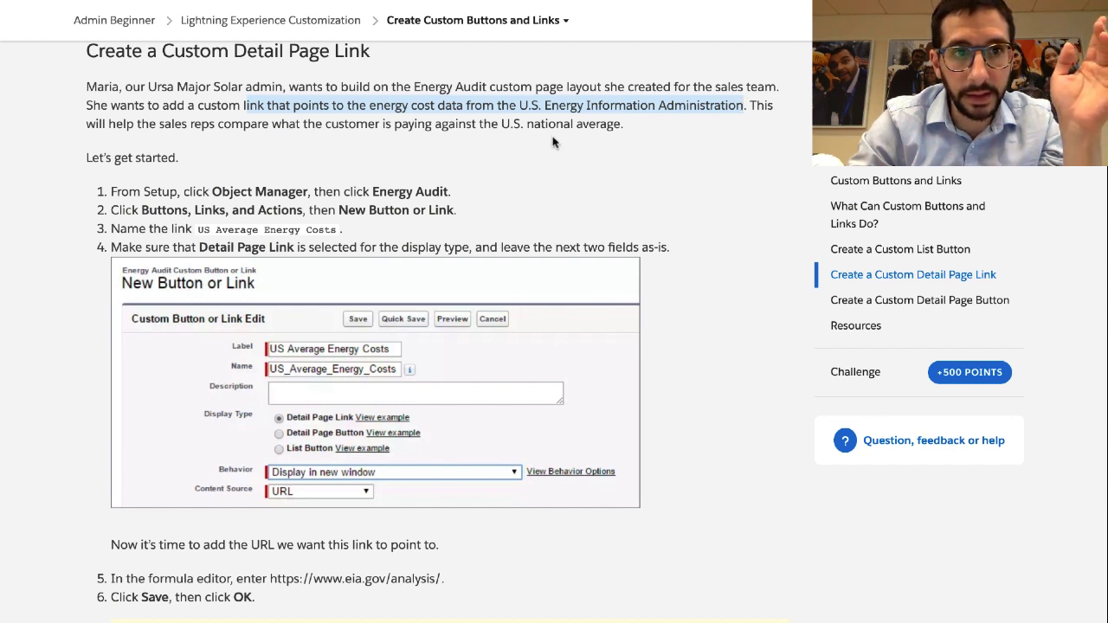
drag(217, 128, 623, 124)
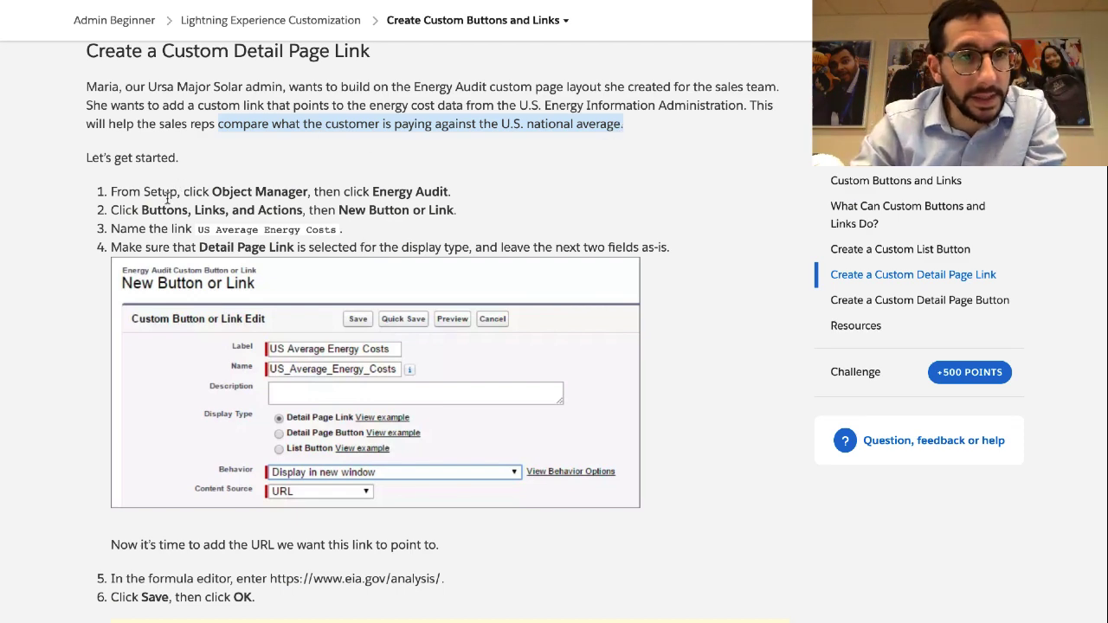
scroll(167, 198, down, 1)
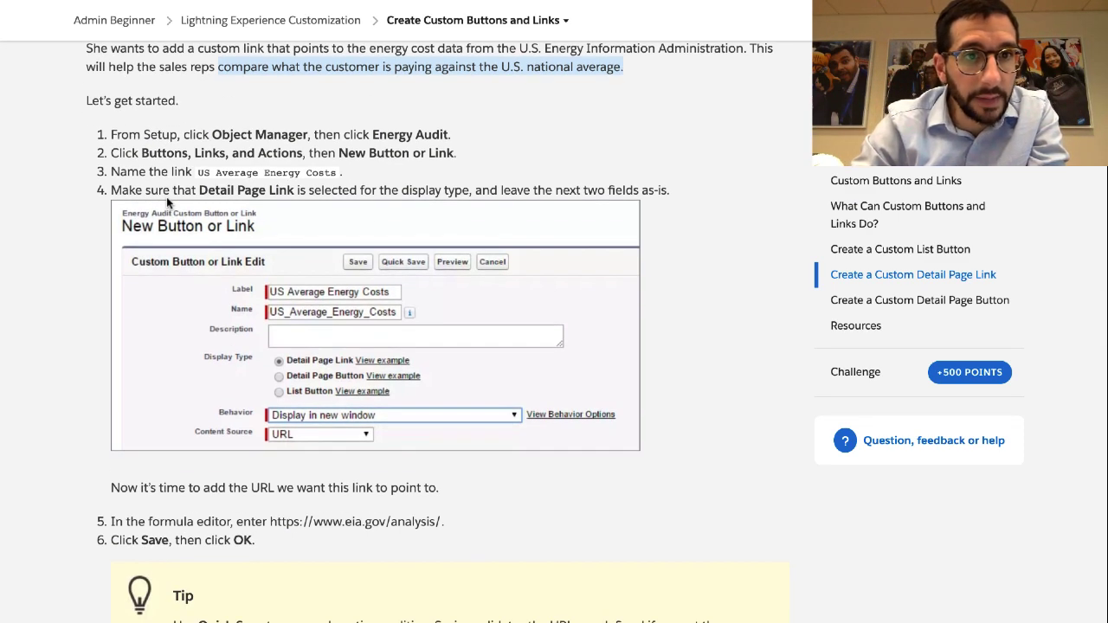
scroll(167, 199, down, 2)
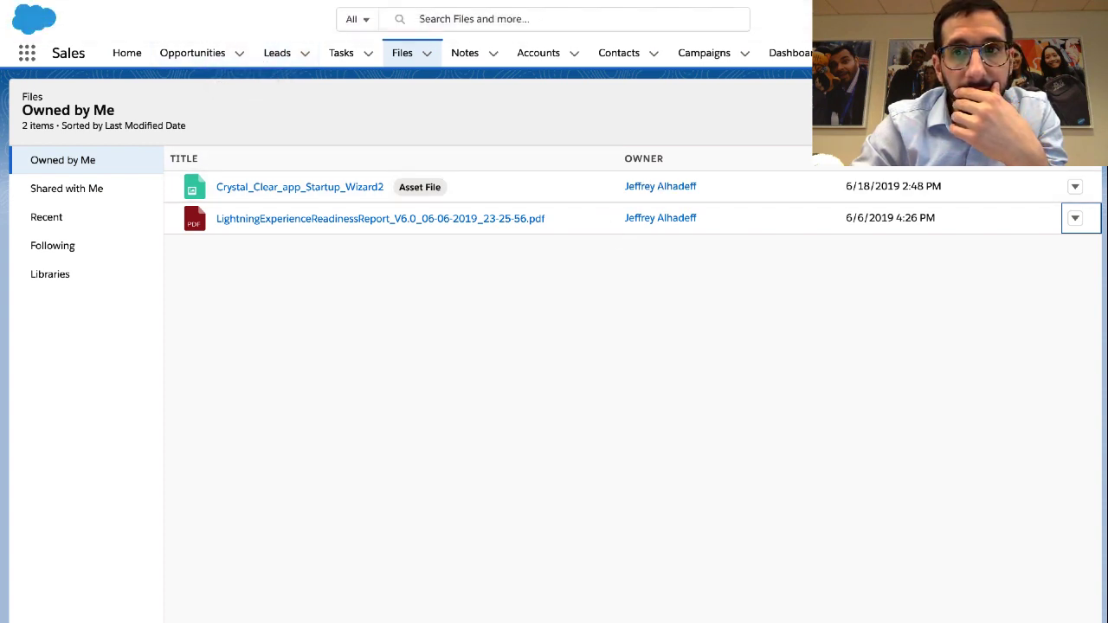
Go to Setup Home through the gear menu in the header
click(950, 19)
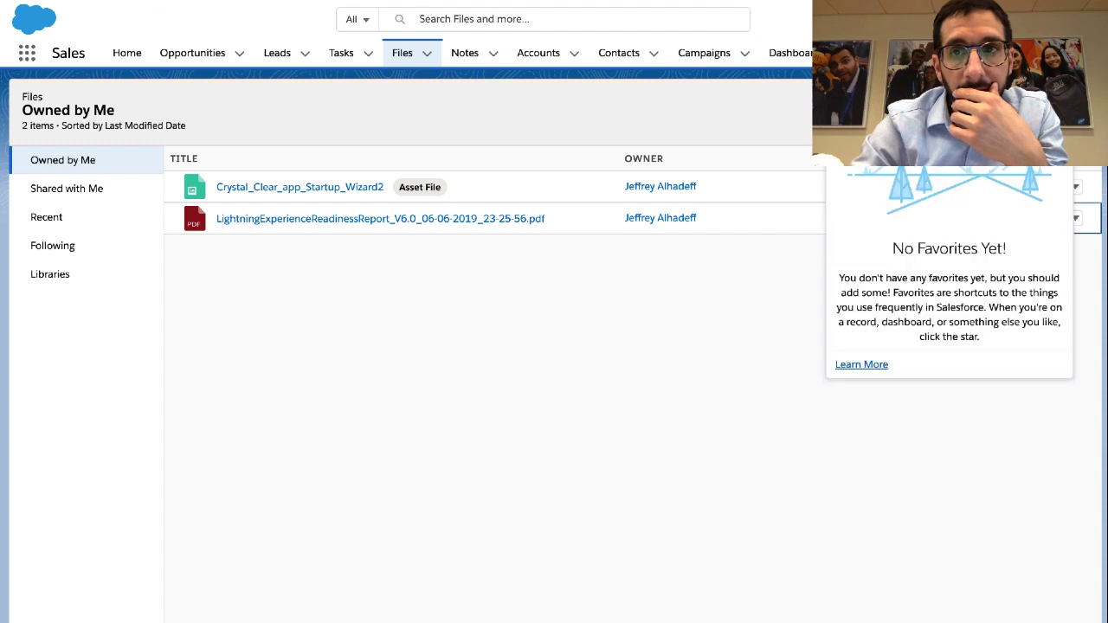
click(950, 19)
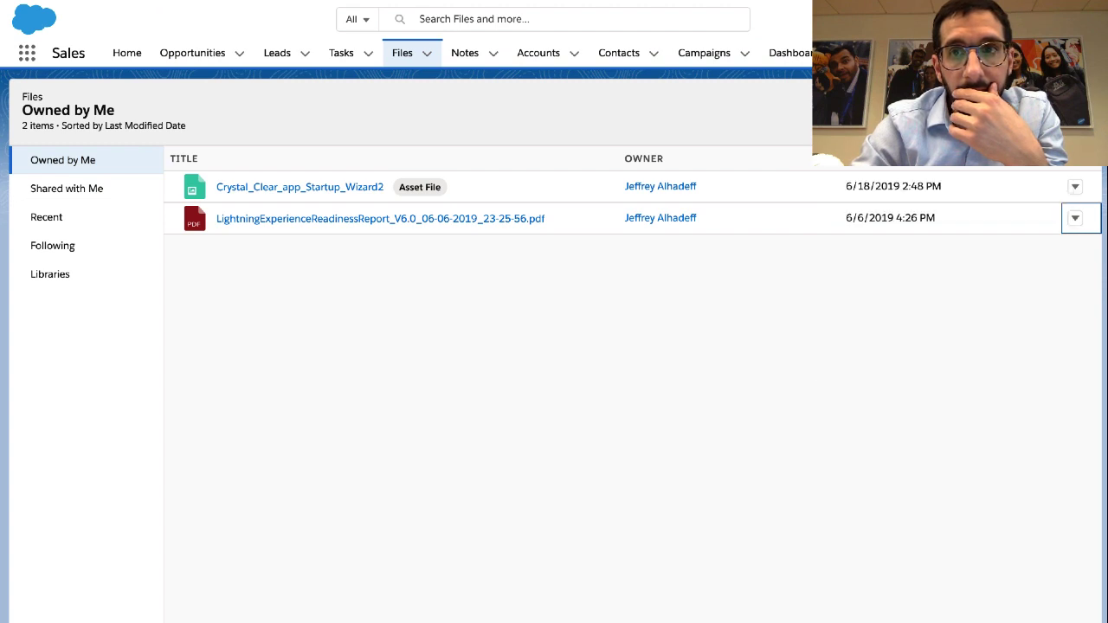
click(978, 19)
click(950, 19)
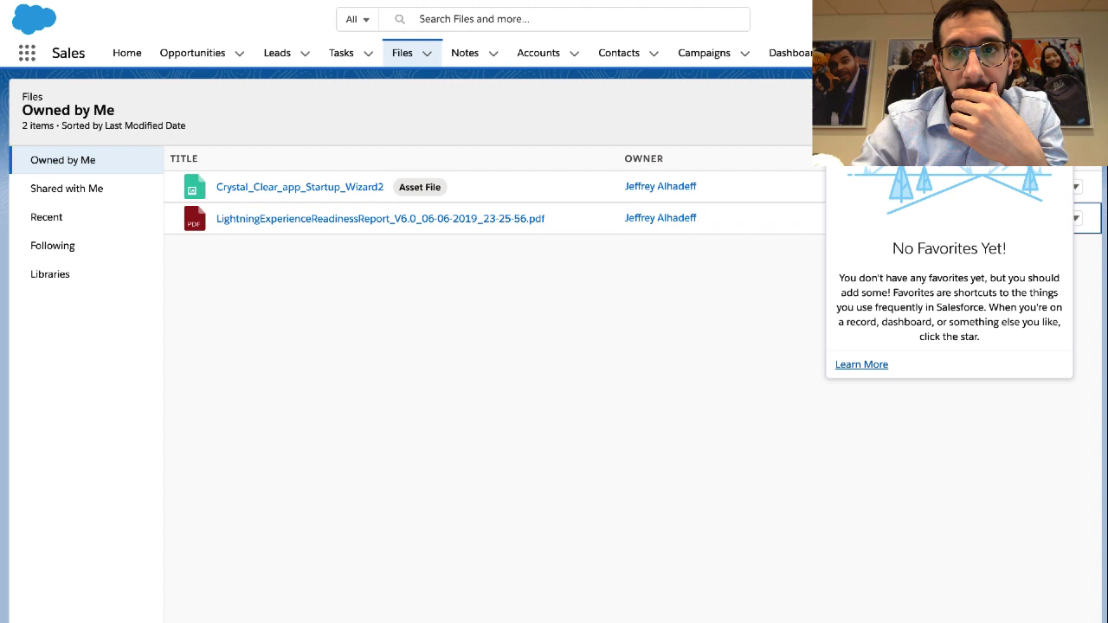
click(979, 19)
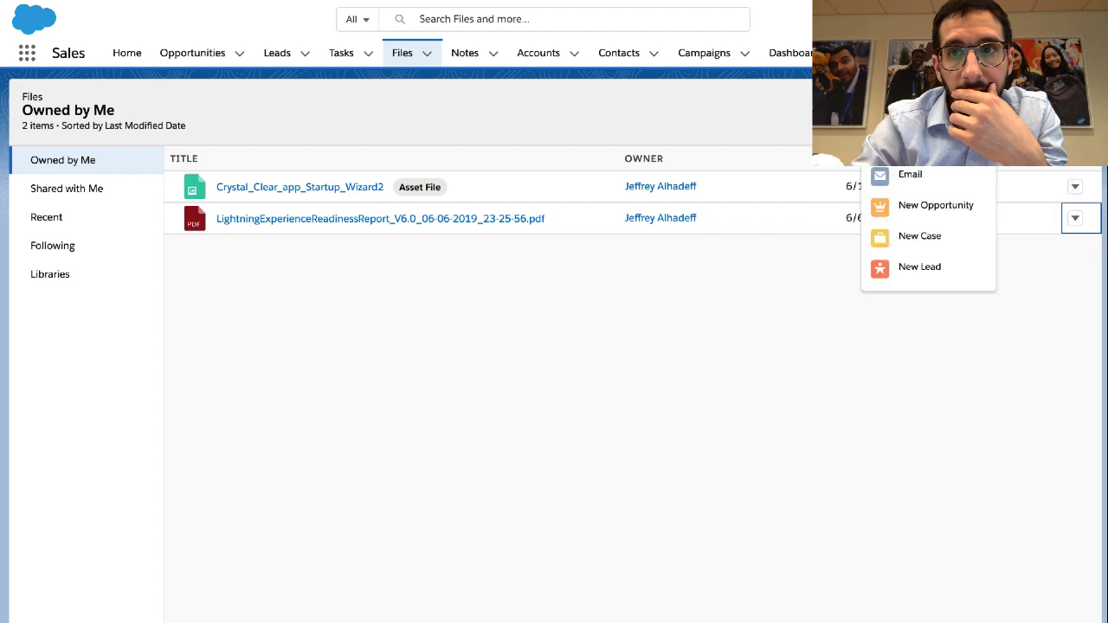
click(1030, 19)
click(944, 62)
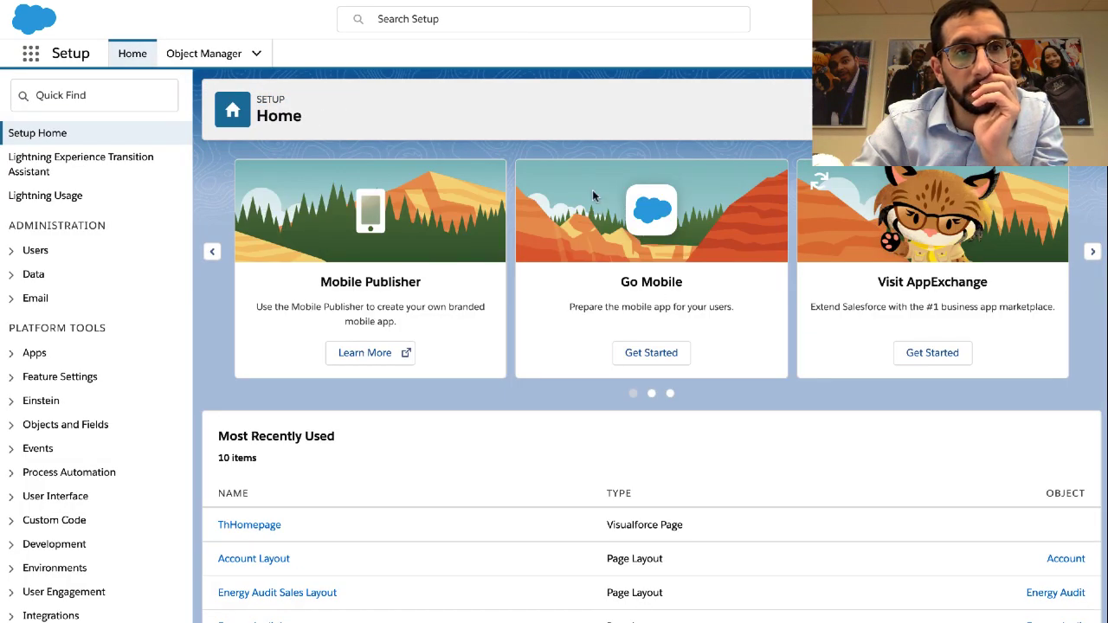
Under Energy Audit's Buttons, Links, and Actions, start a new link labelled US Average Energy Costs
click(186, 53)
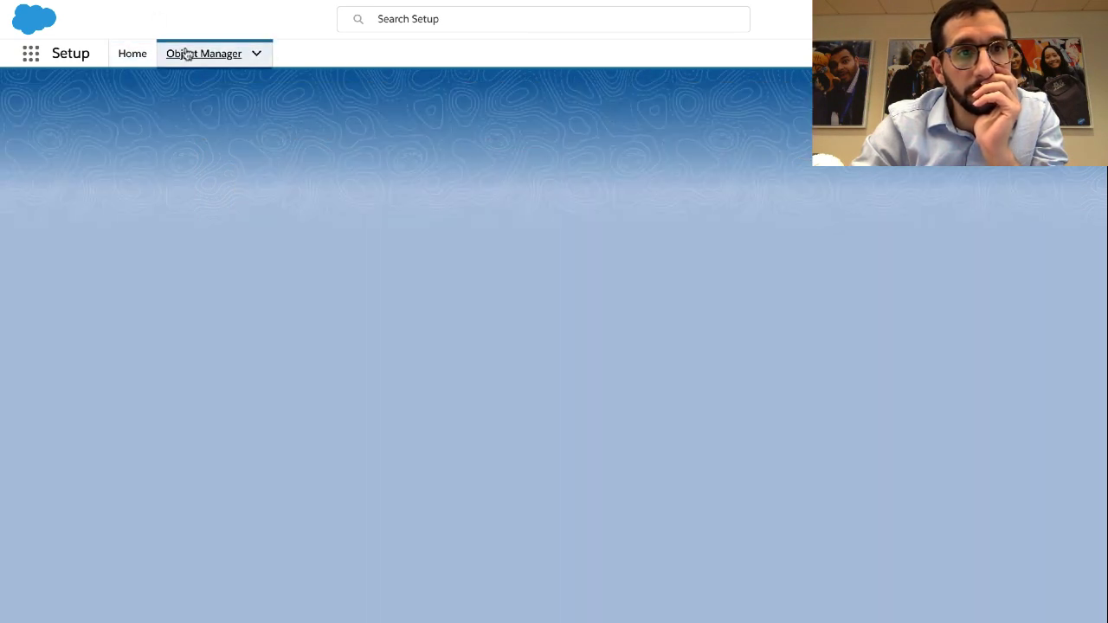
scroll(47, 348, down, 3)
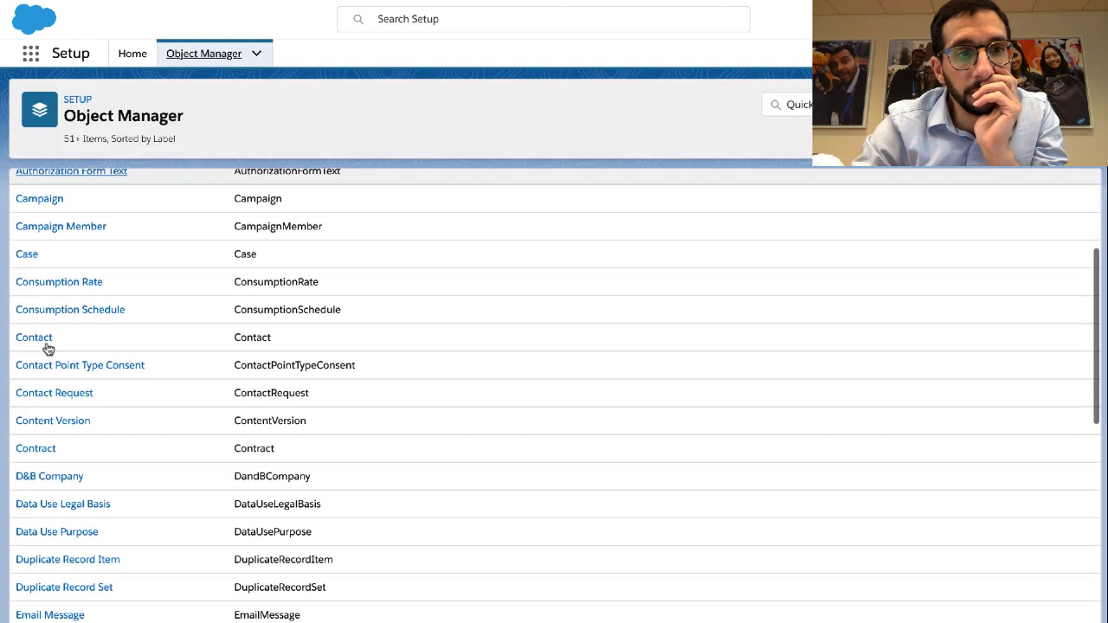
scroll(47, 348, down, 5)
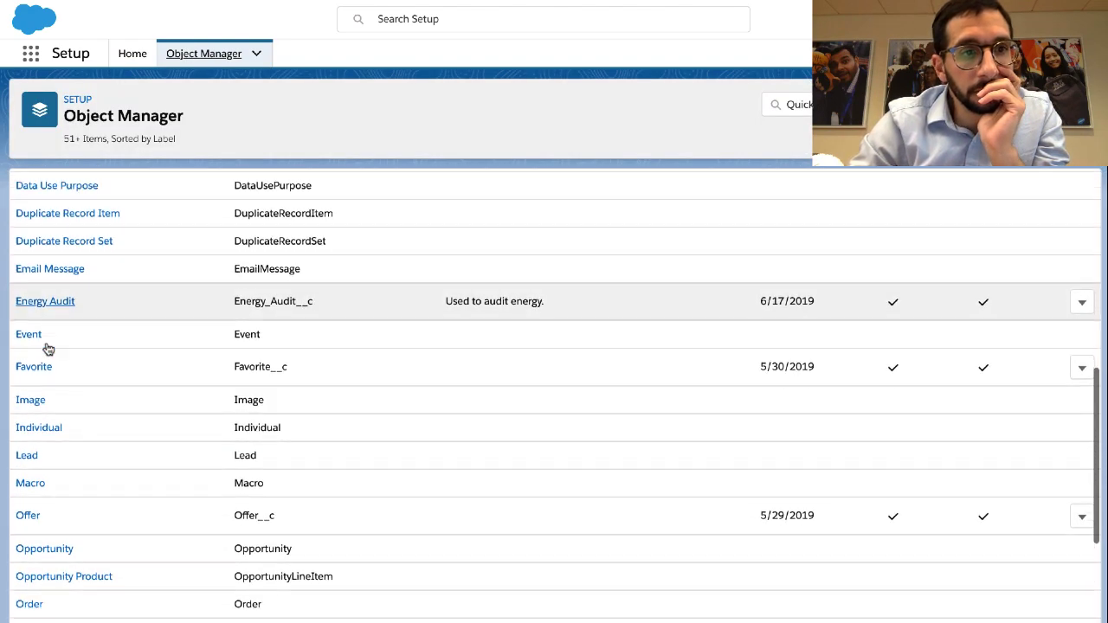
click(52, 293)
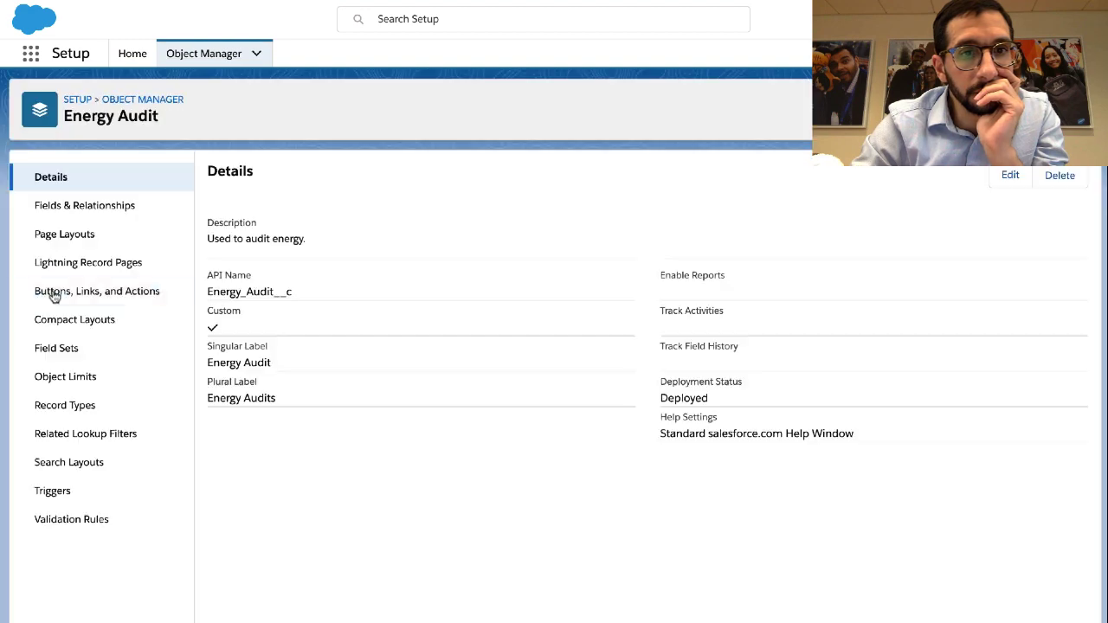
key(ctrl+Left)
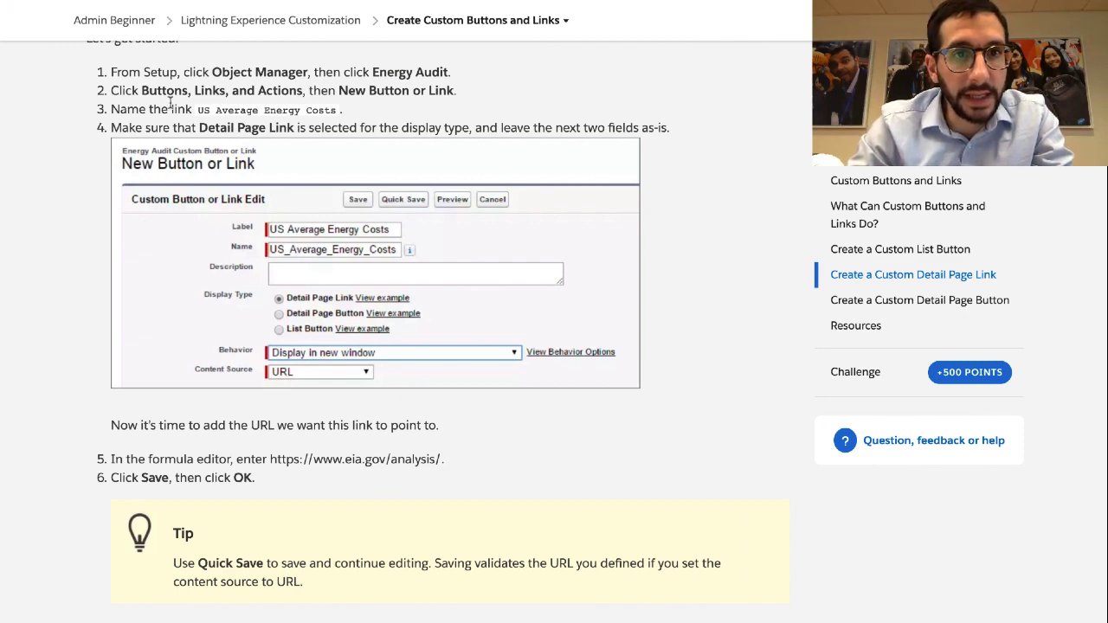
key(ctrl+Right)
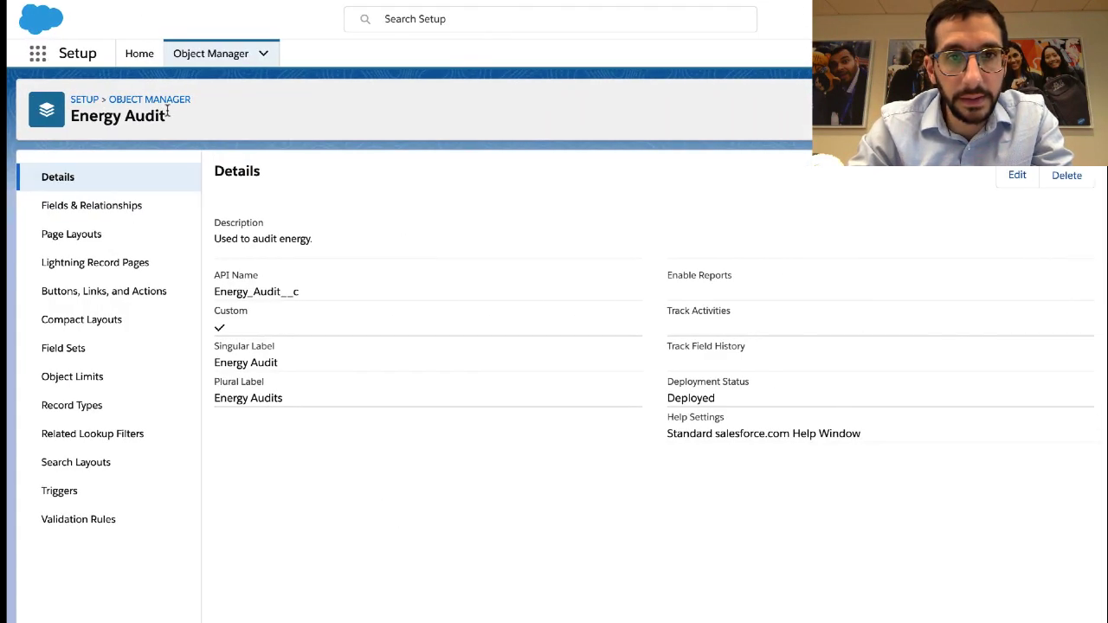
click(90, 291)
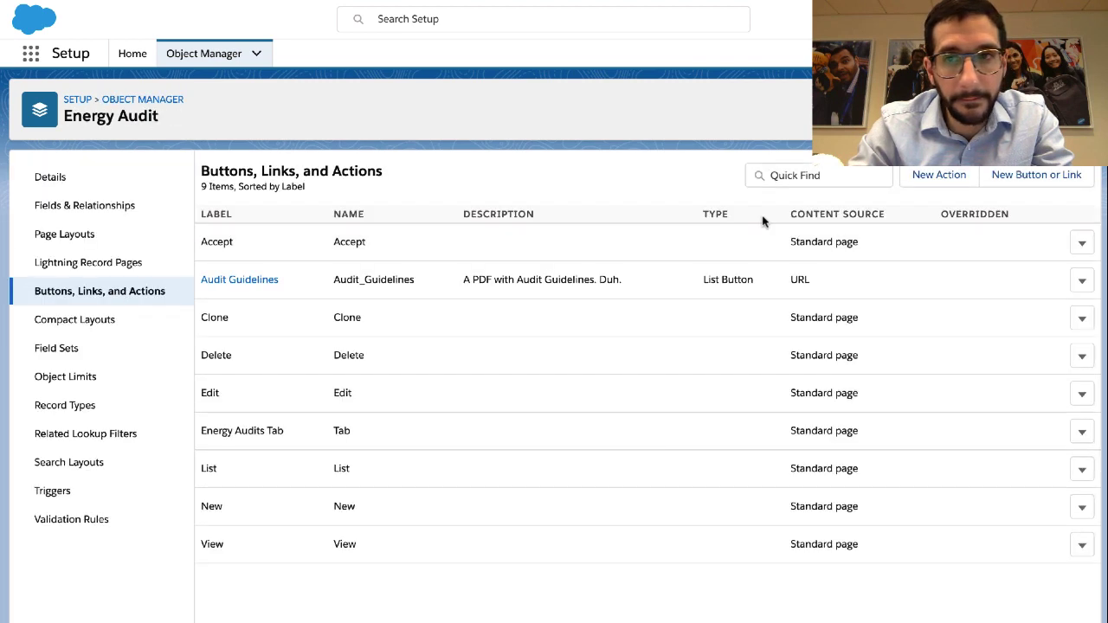
click(1024, 177)
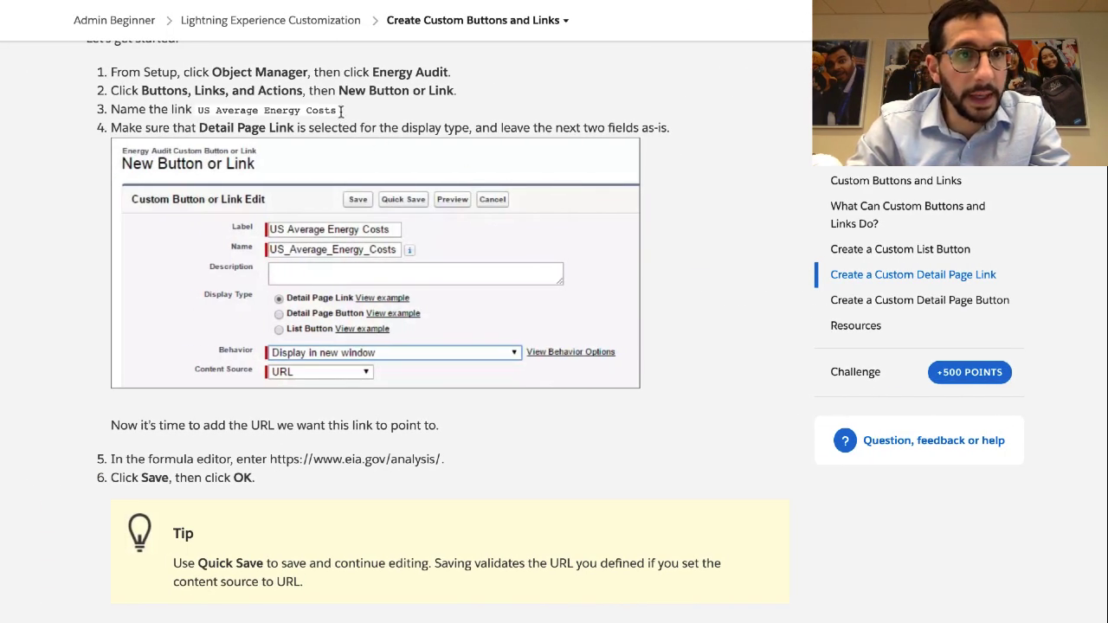
drag(337, 110, 200, 112)
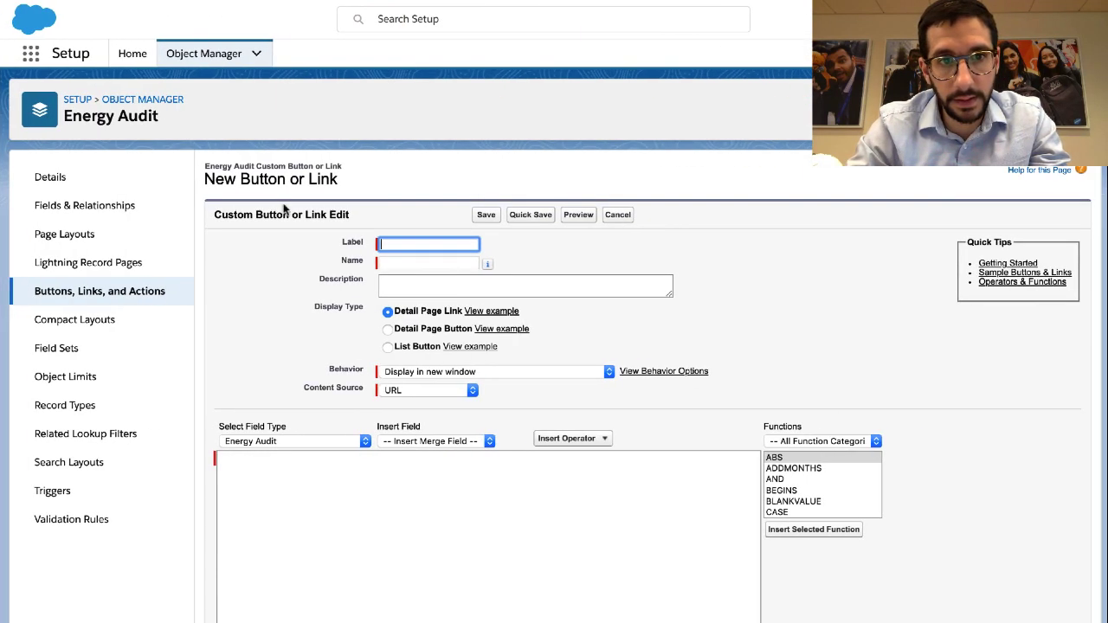
text(US Average Energy Costs)
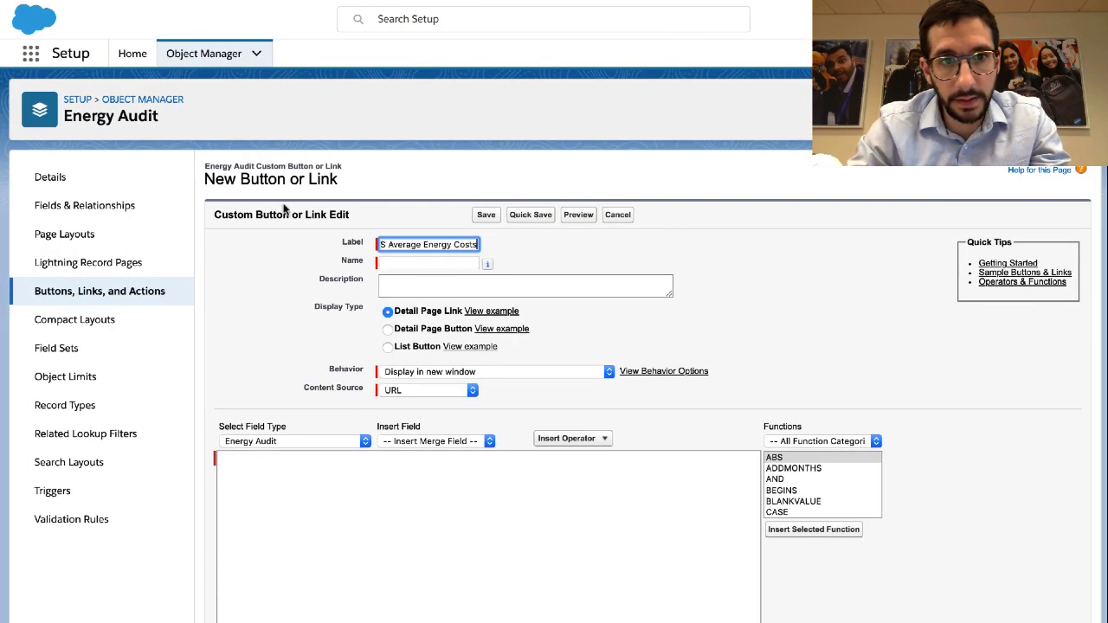
Enter 'The US Average Energy Costs. Duh.' as the new link's description
click(415, 287)
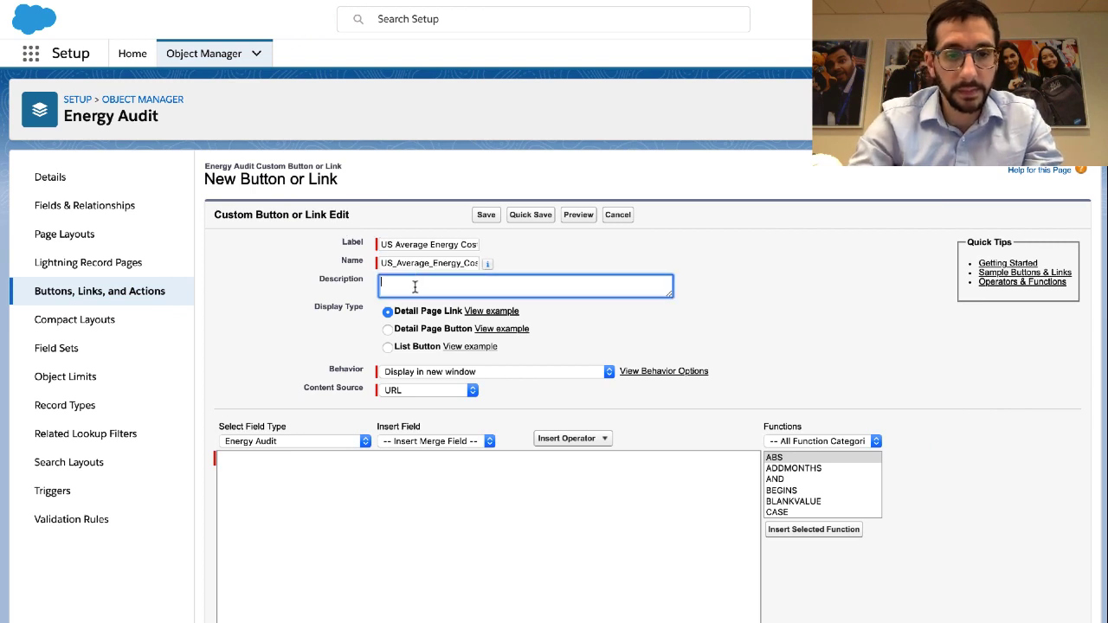
text(T)
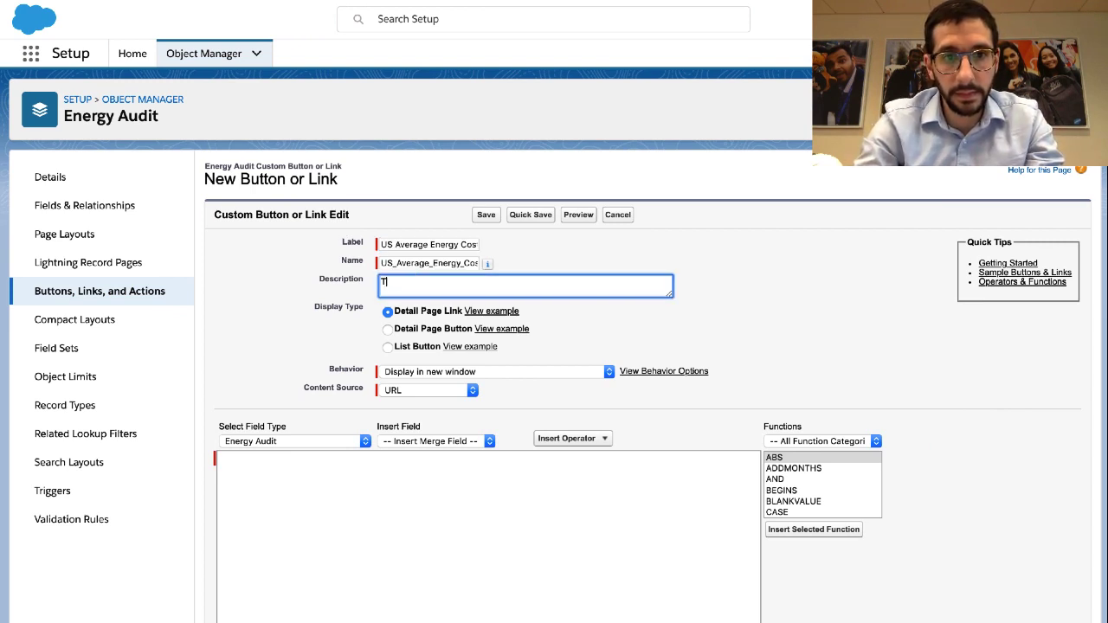
text(He he)
text(US Average Energy Costs)
Review Trailhead step 4, then view the Detail Page Link example
key(ctrl+shift+Tab)
triple_click(409, 129)
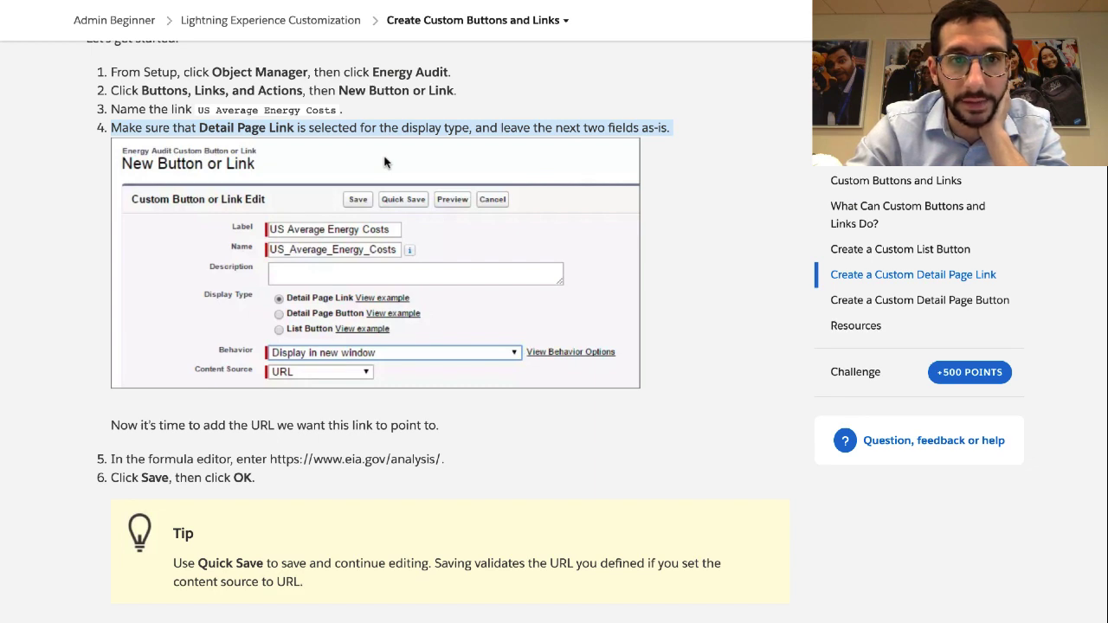
scroll(386, 162, down, 1)
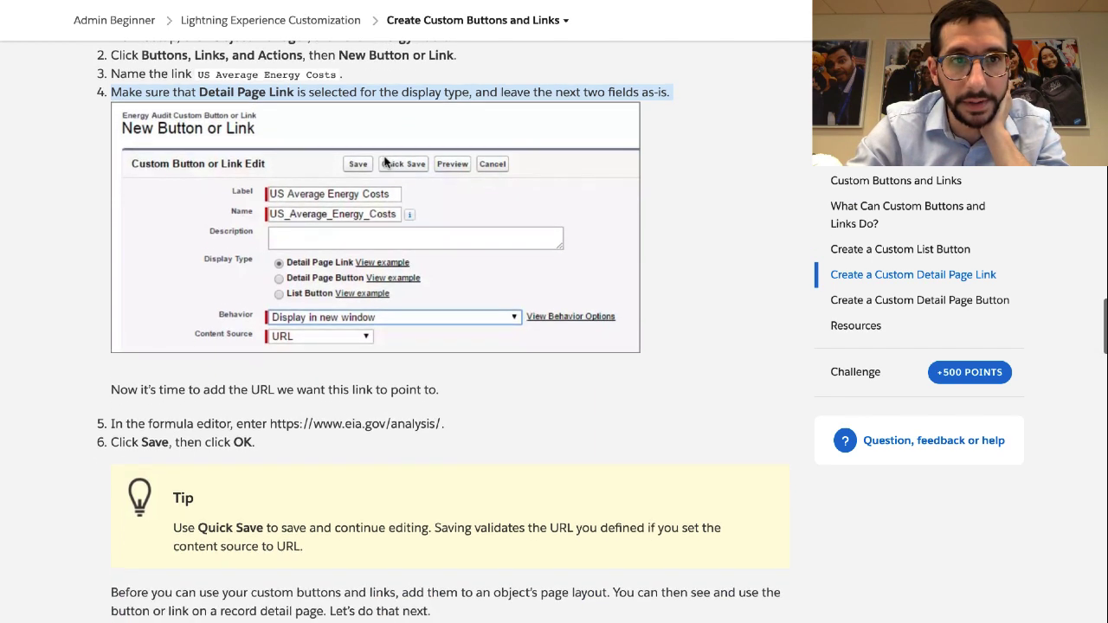
key(ctrl+Right)
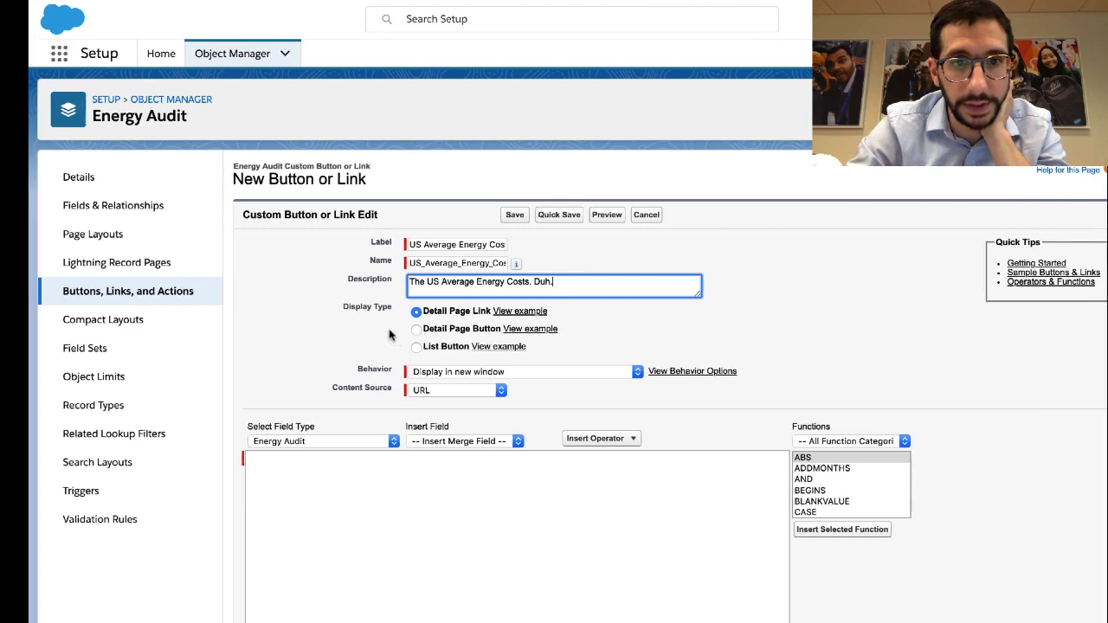
key(ctrl+Left)
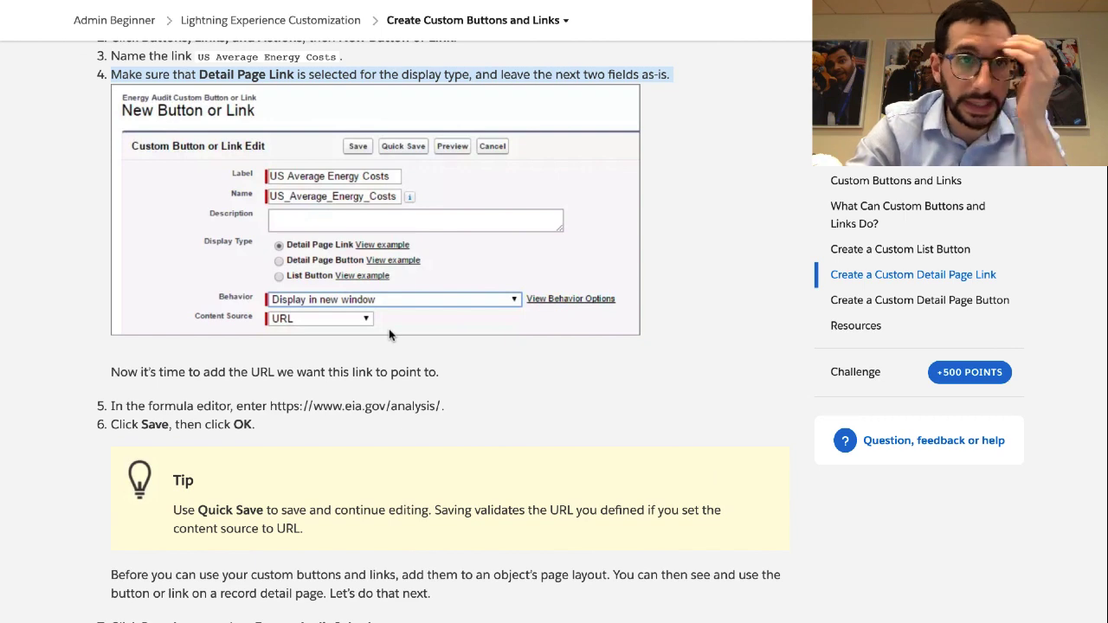
key(ctrl+Right)
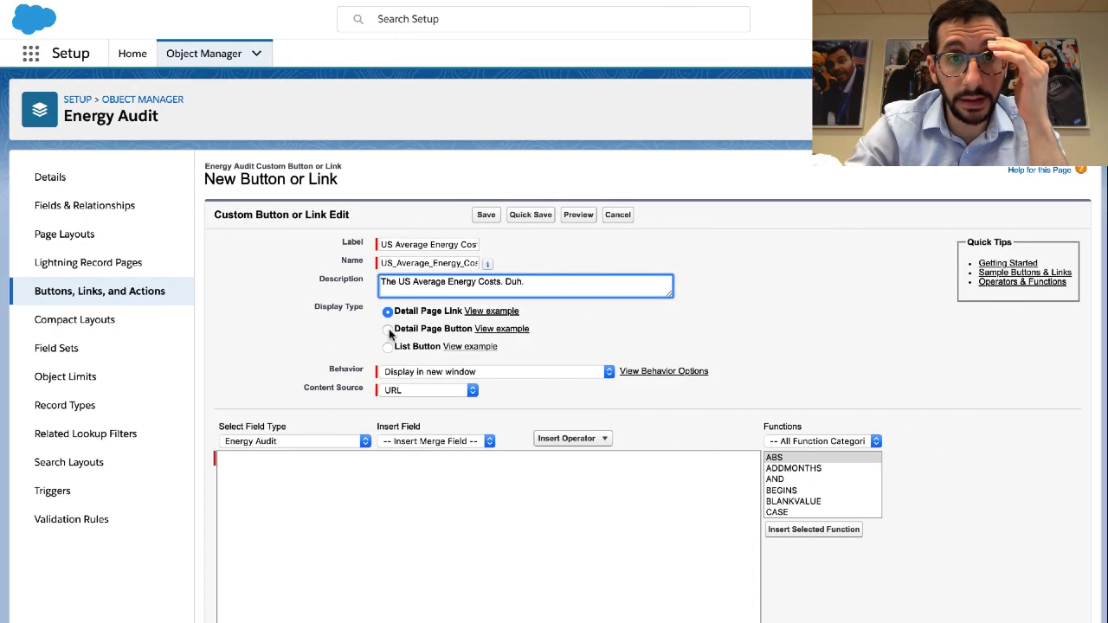
click(496, 311)
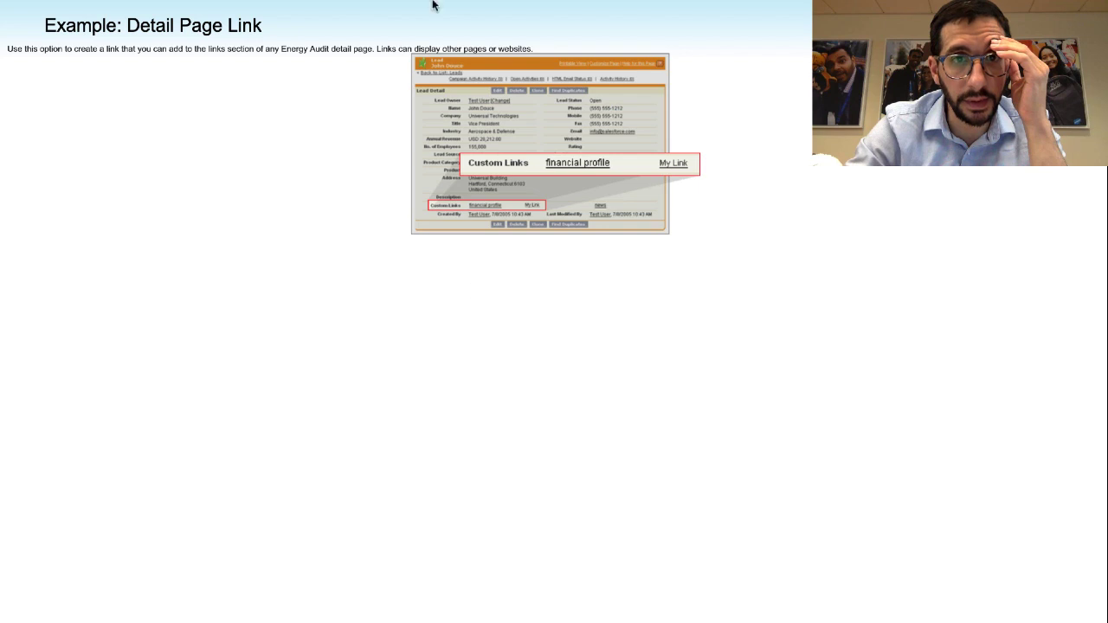
Exit the example's full-screen window and return to the Energy Audit setup tab
mouse_move(259, 2)
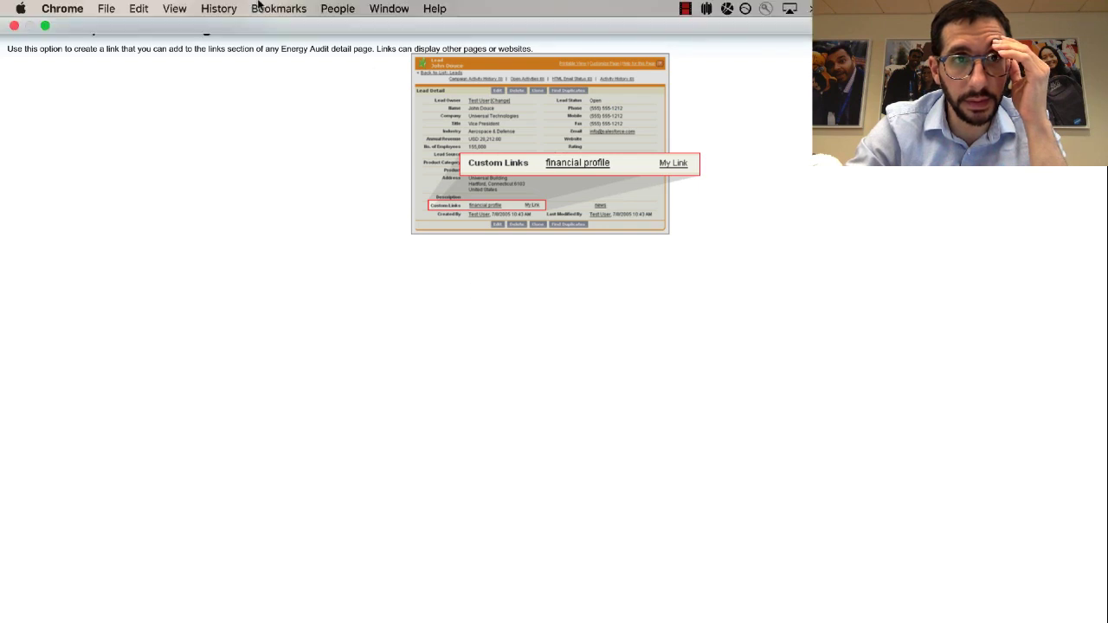
click(45, 27)
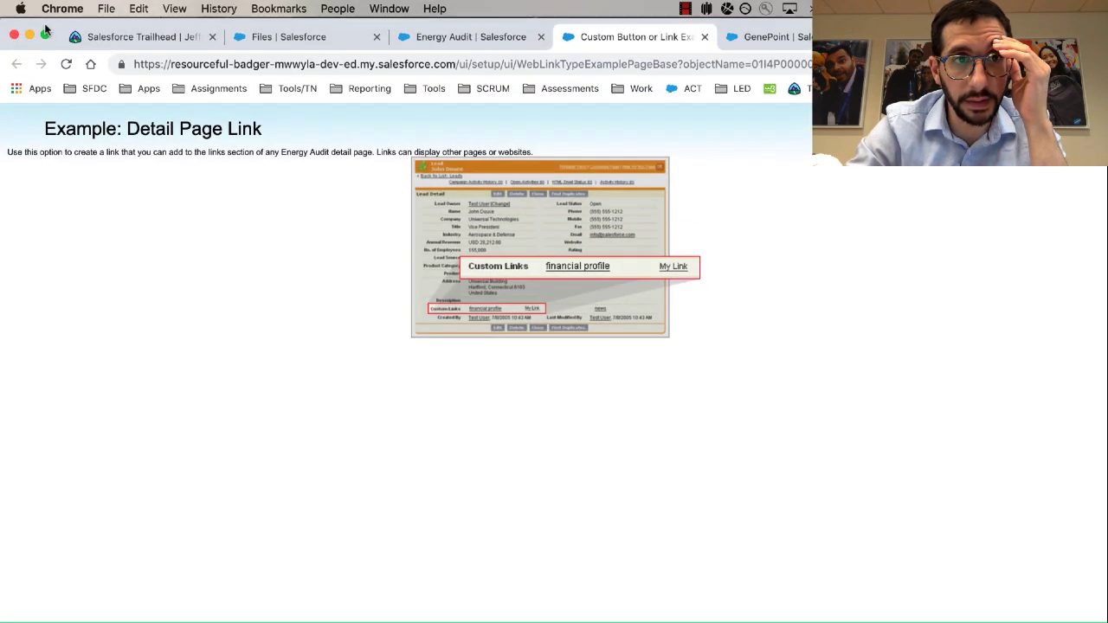
click(433, 42)
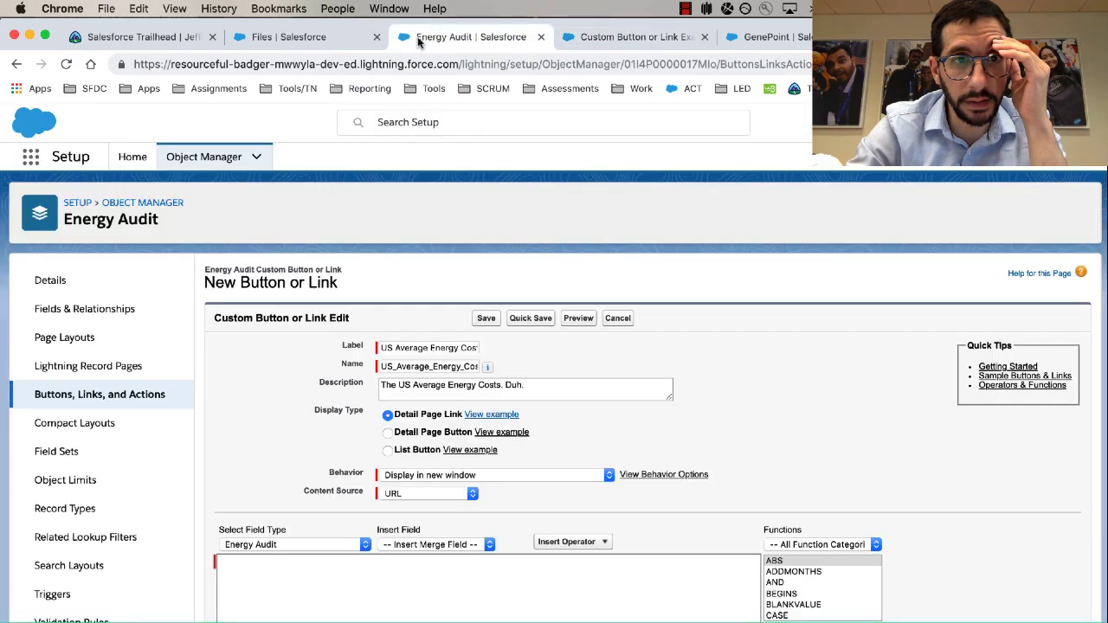
Enable Always Show Toolbar in Full Screen in Chrome's View menu
click(175, 9)
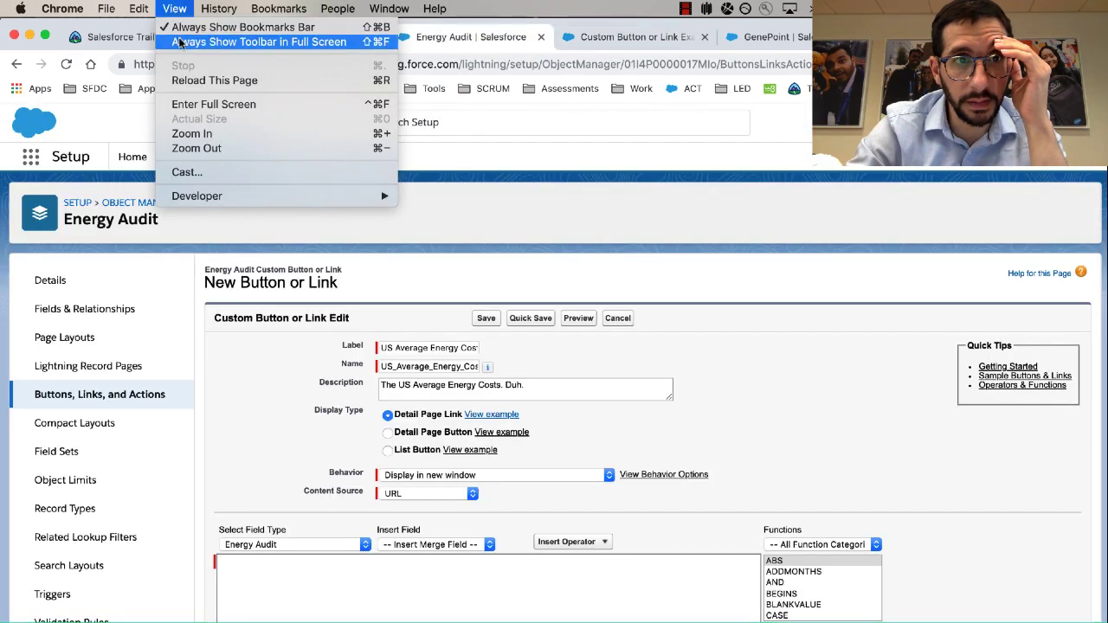
click(179, 43)
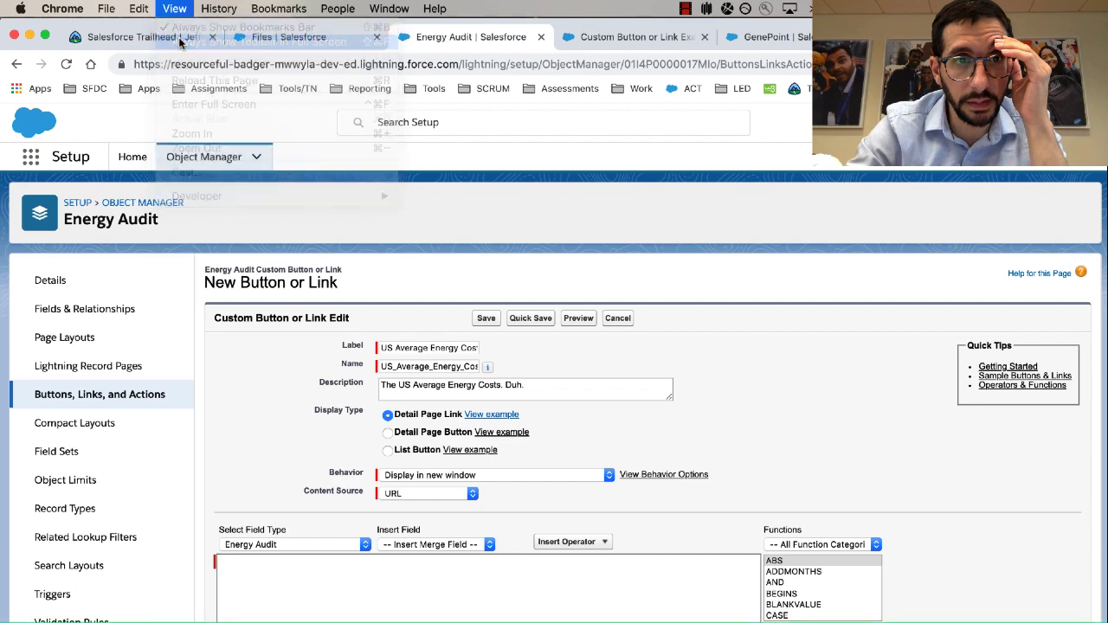
click(184, 11)
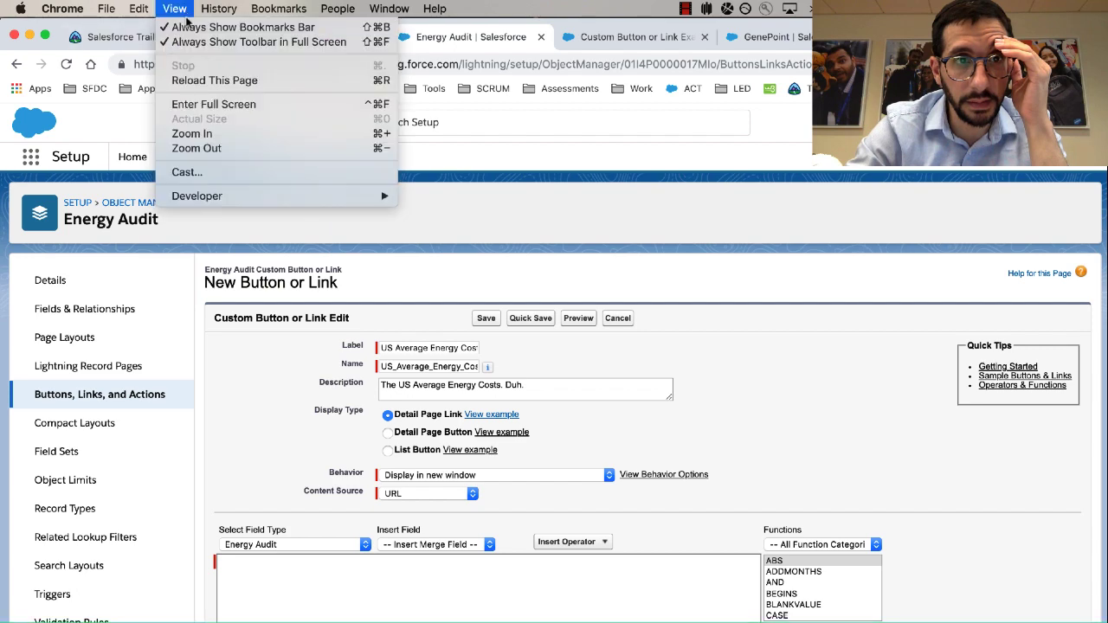
click(185, 43)
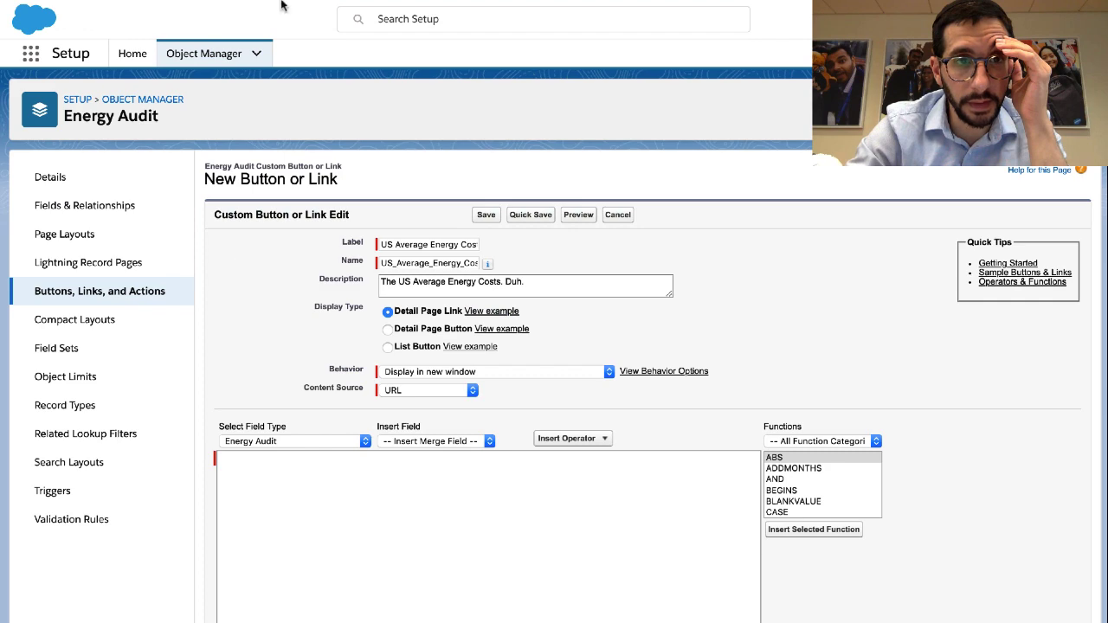
key(ctrl+Right)
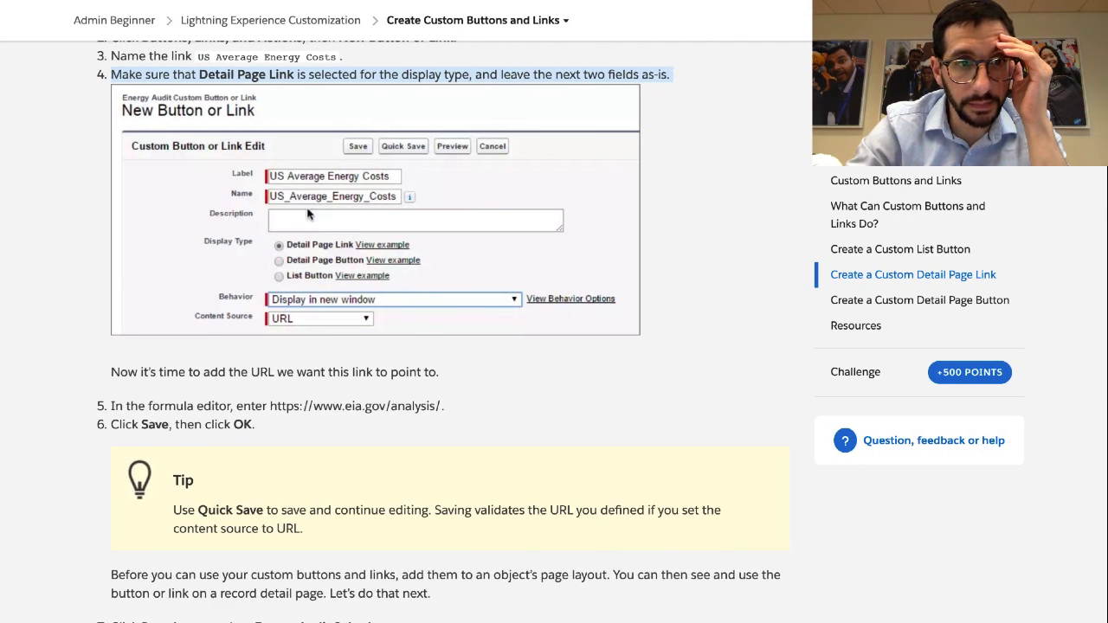
scroll(281, 334, down, 3)
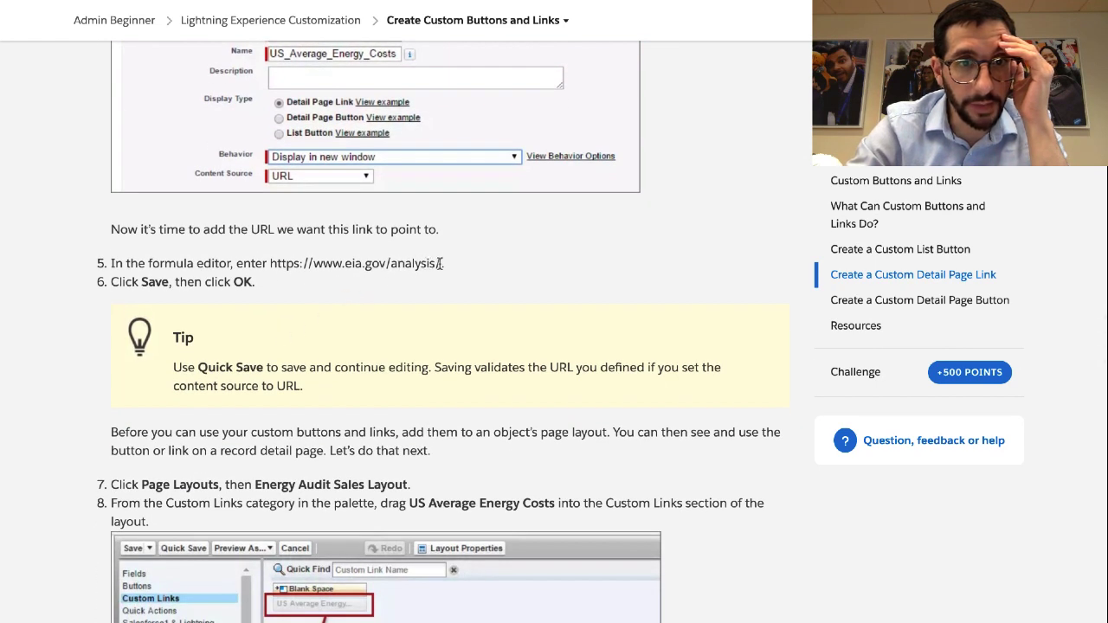
drag(439, 264, 267, 263)
key(ctrl+c)
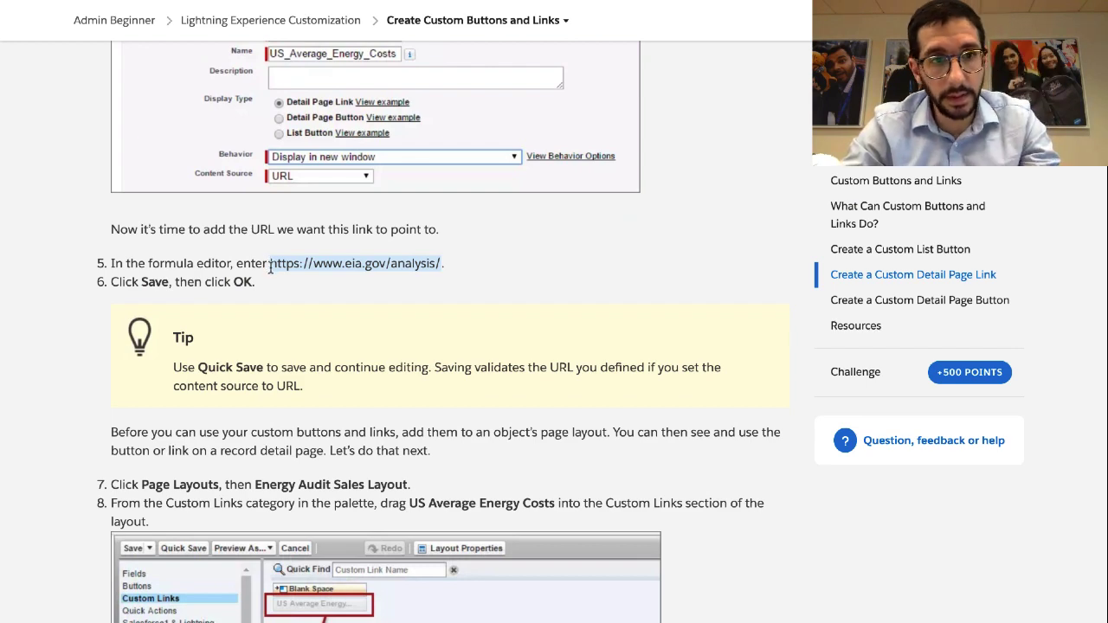
key(ctrl+Left)
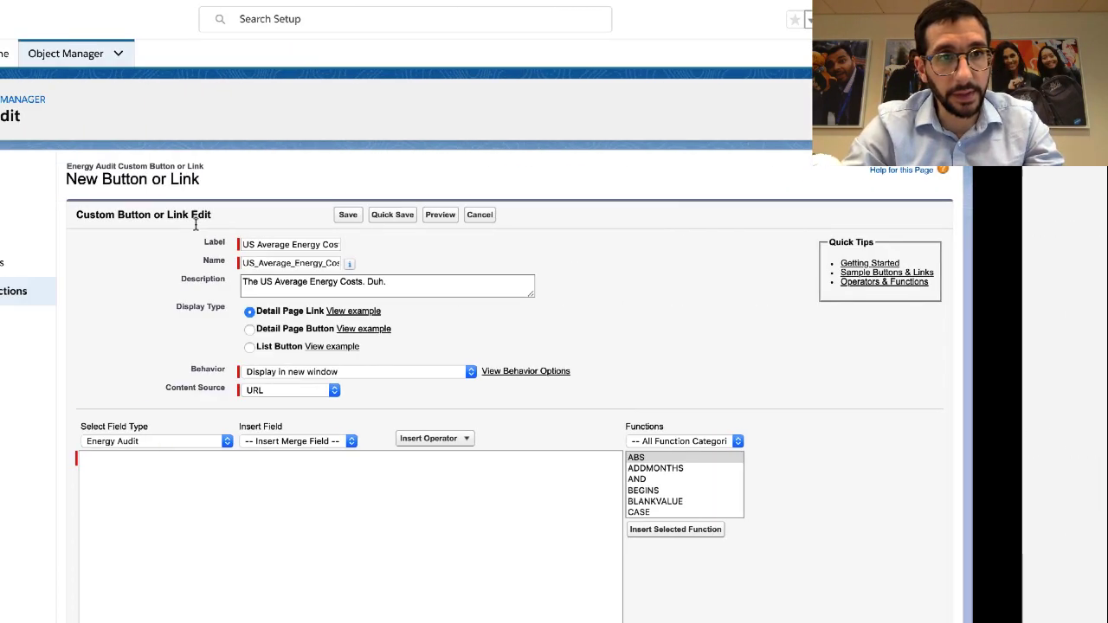
click(270, 467)
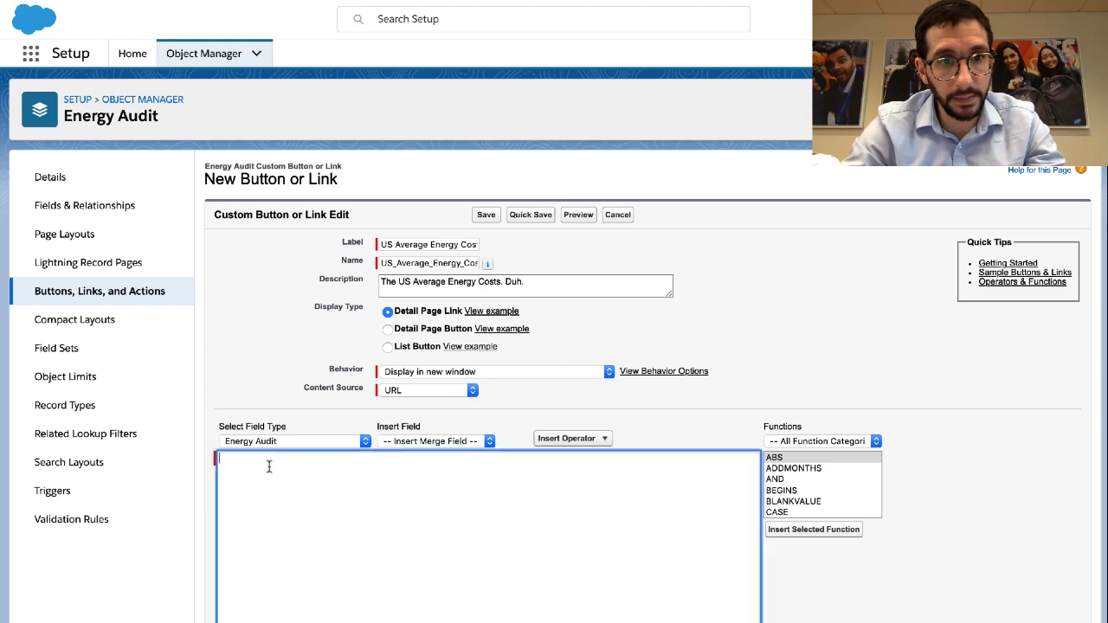
key(ctrl+v)
Save the US Average Energy Costs link and acknowledge the page layout reminder
scroll(269, 445, down, 3)
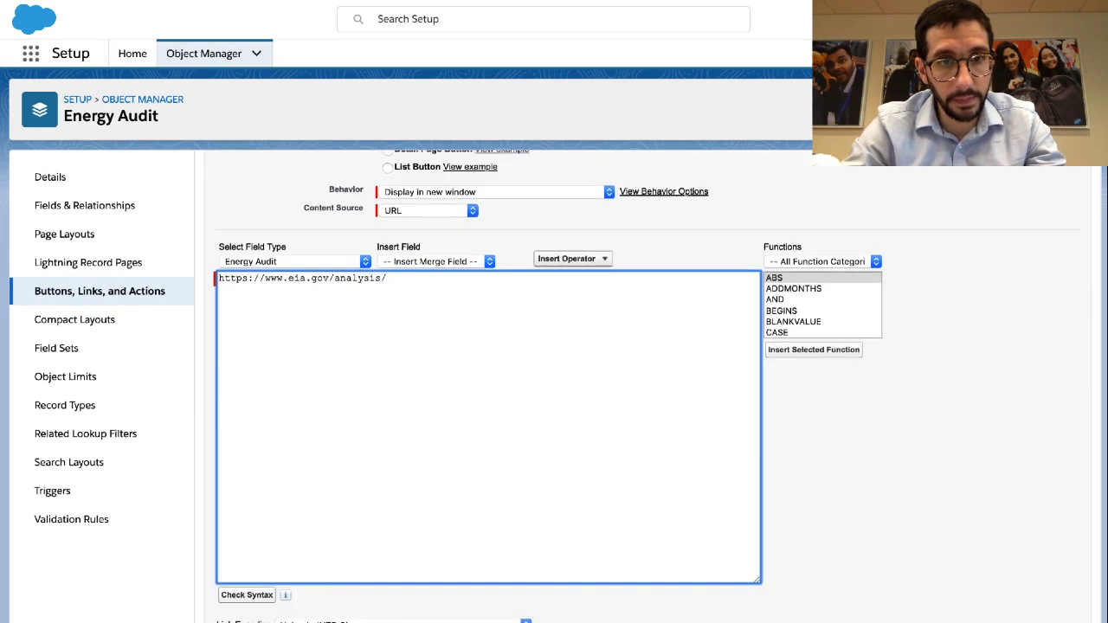
click(490, 622)
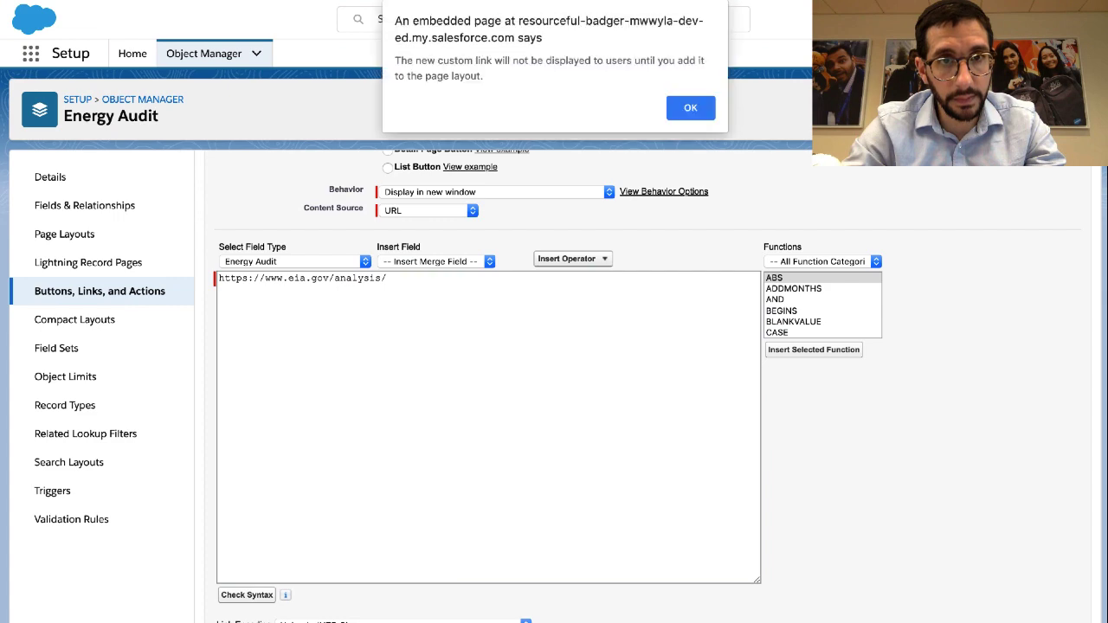
click(680, 110)
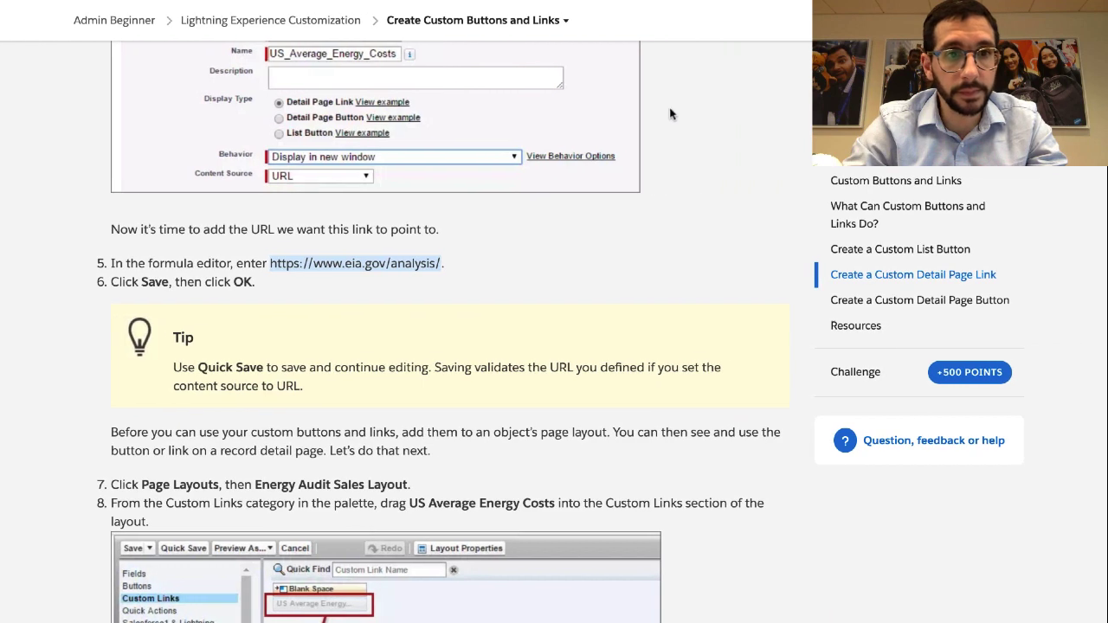
scroll(448, 351, down, 3)
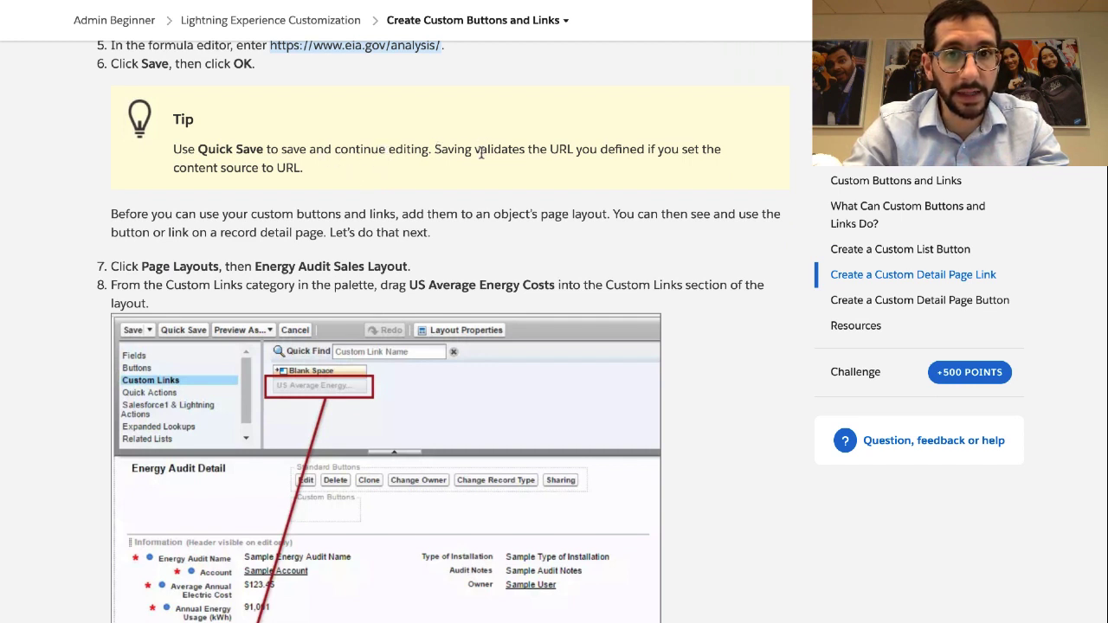
scroll(481, 152, up, 2)
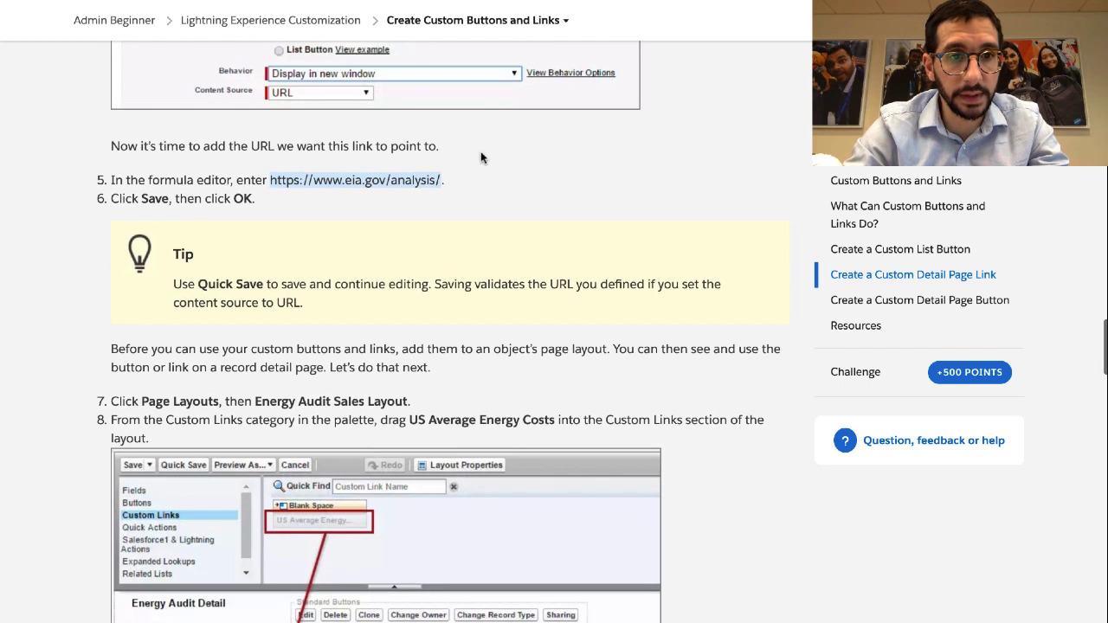
click(378, 265)
triple_click(375, 289)
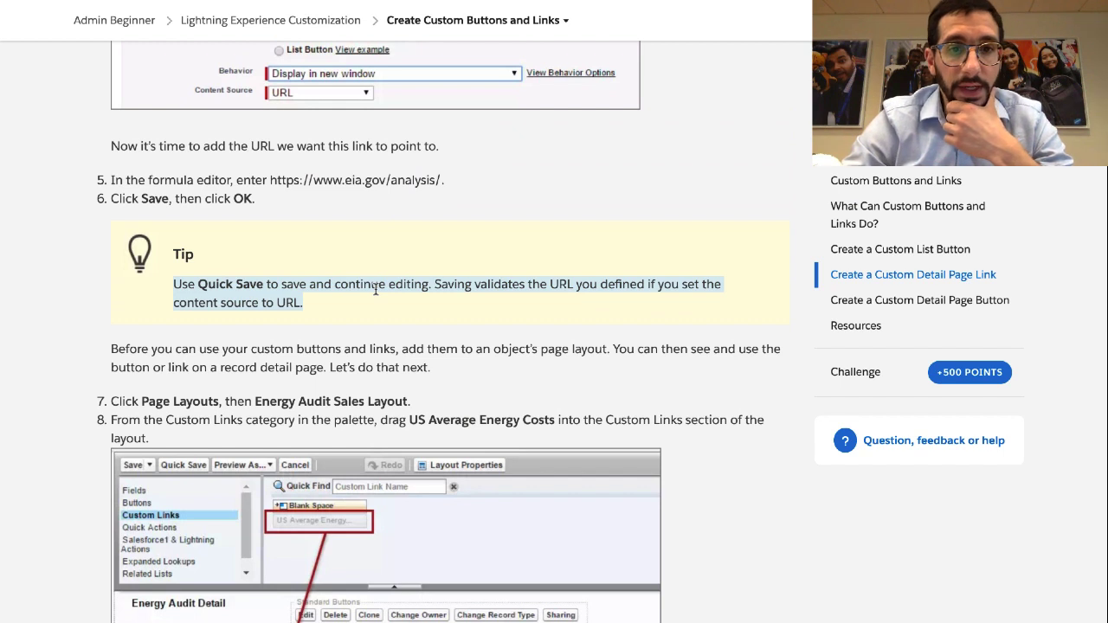
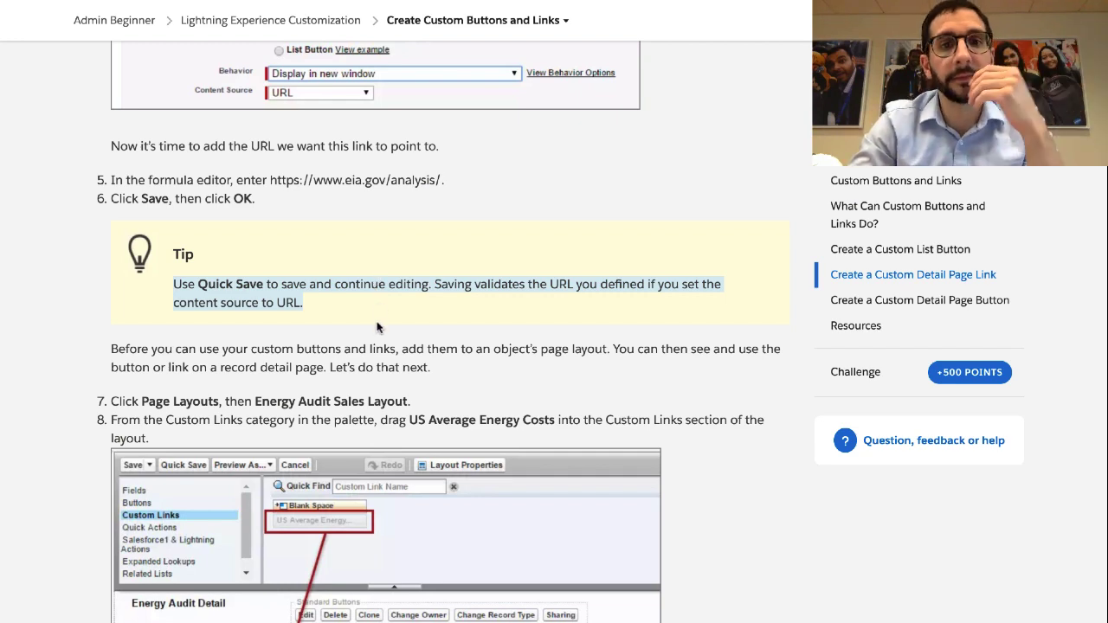
Review the Trailhead steps for adding the link to the Energy Audit Sales Layout
scroll(377, 327, down, 1)
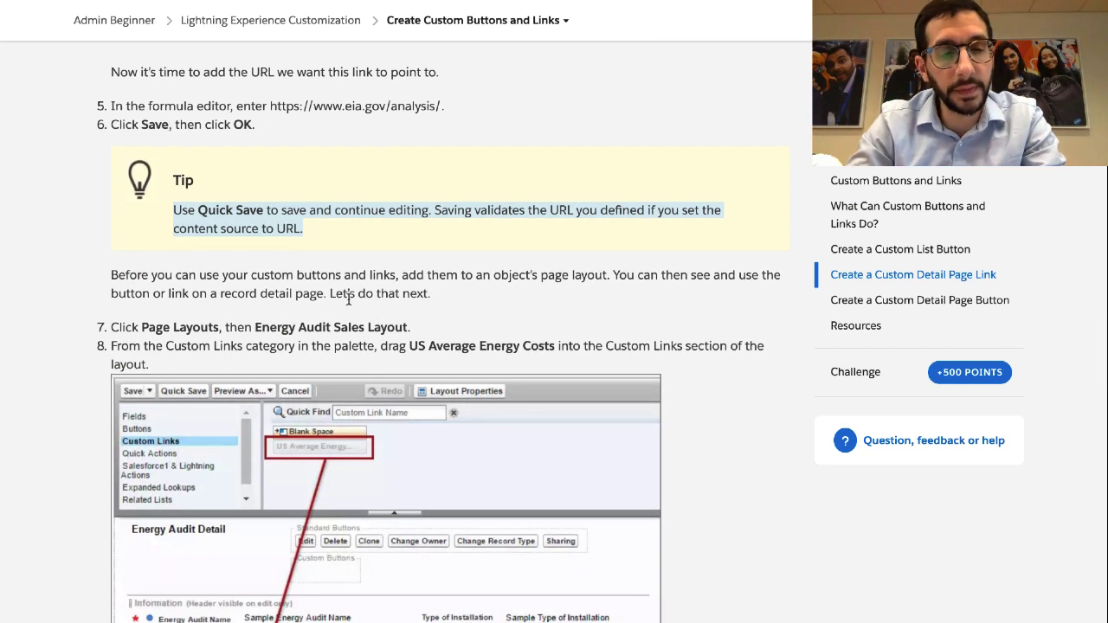
scroll(338, 275, down, 1)
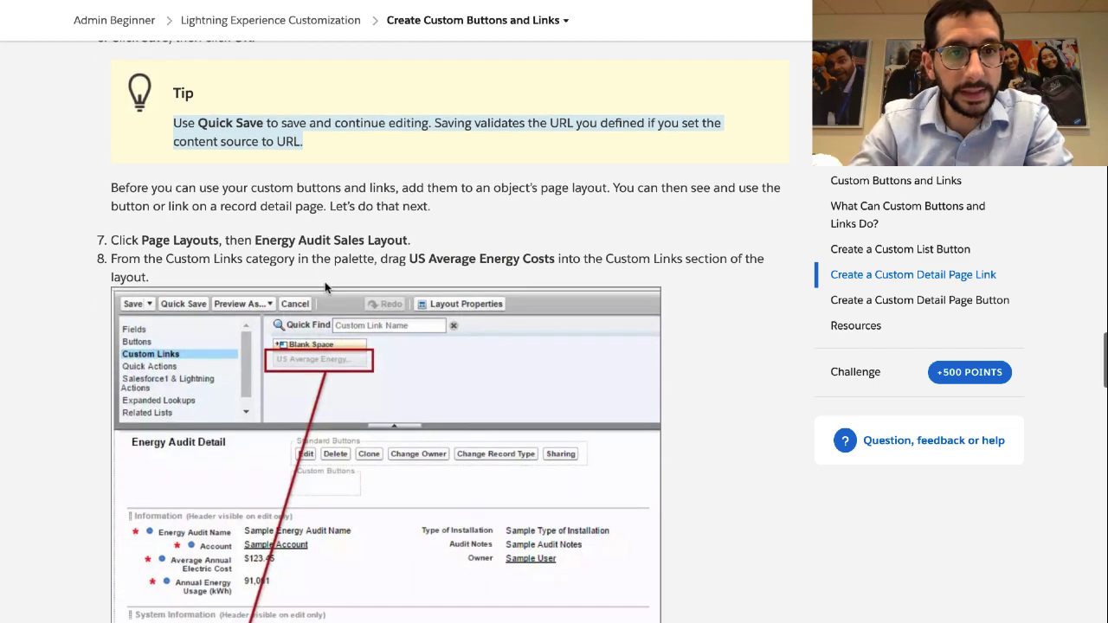
triple_click(343, 192)
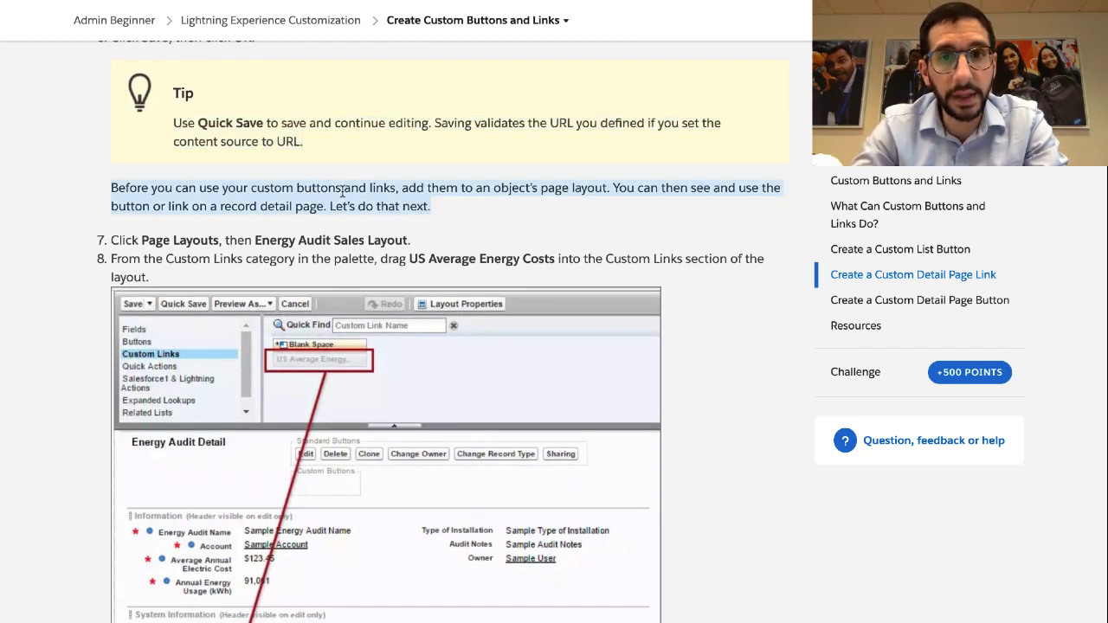
scroll(343, 192, down, 1)
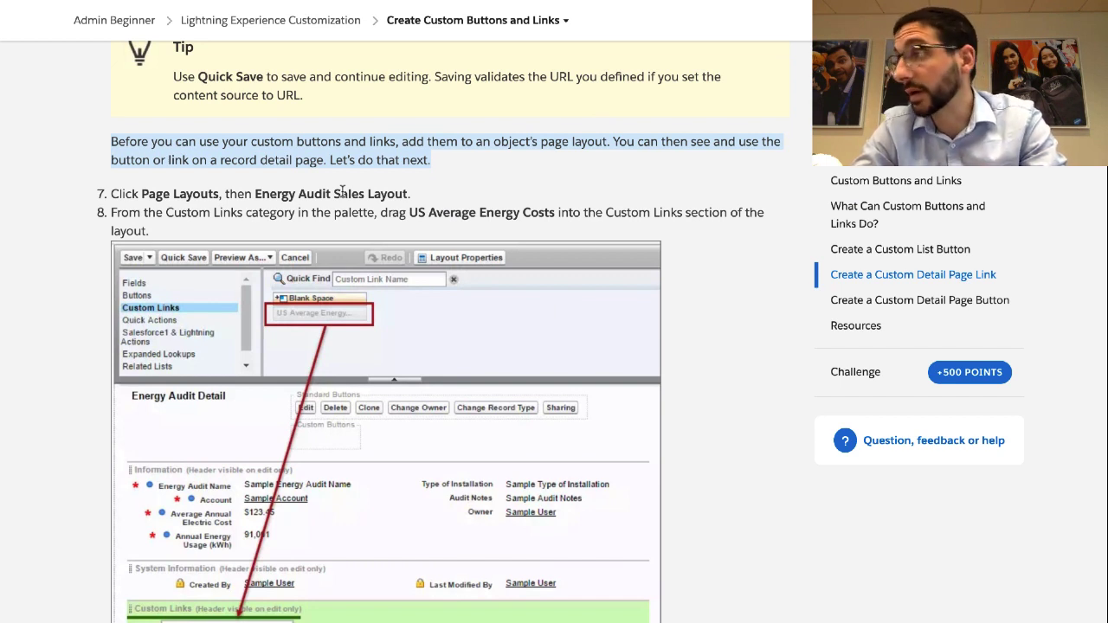
triple_click(256, 198)
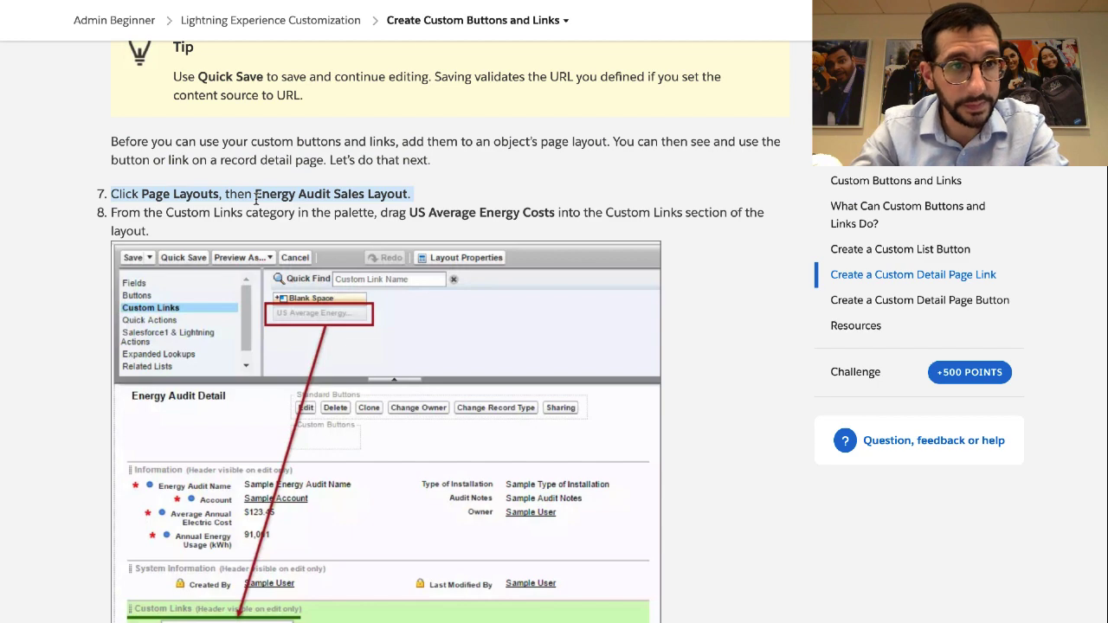
scroll(256, 199, down, 1)
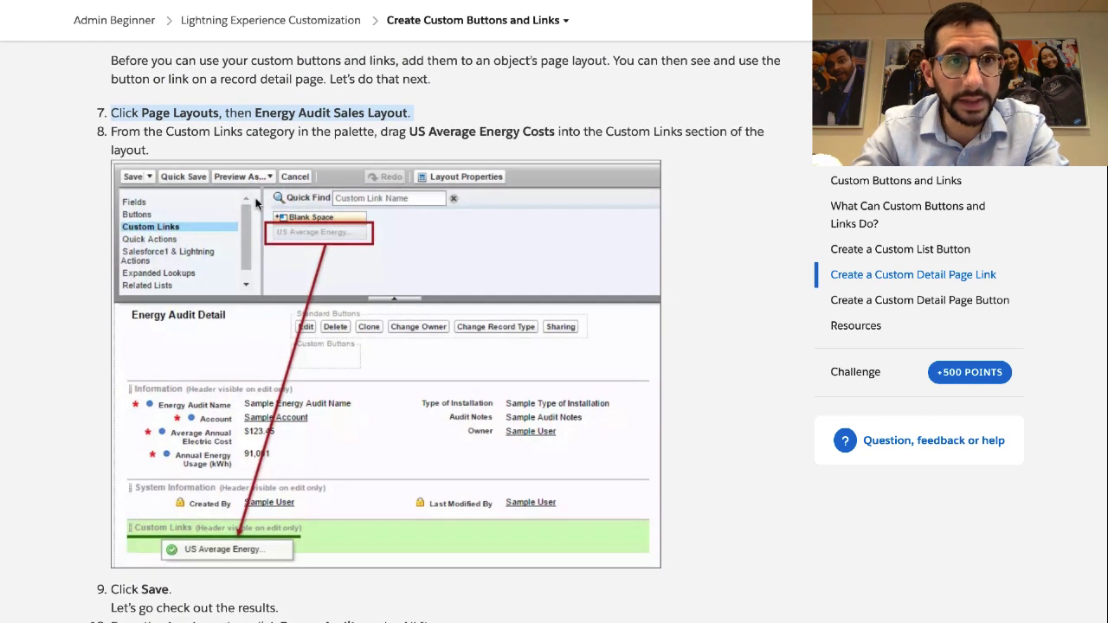
Open the Energy Audit Sales Layout from the Energy Audit page layouts
key(ctrl+Left)
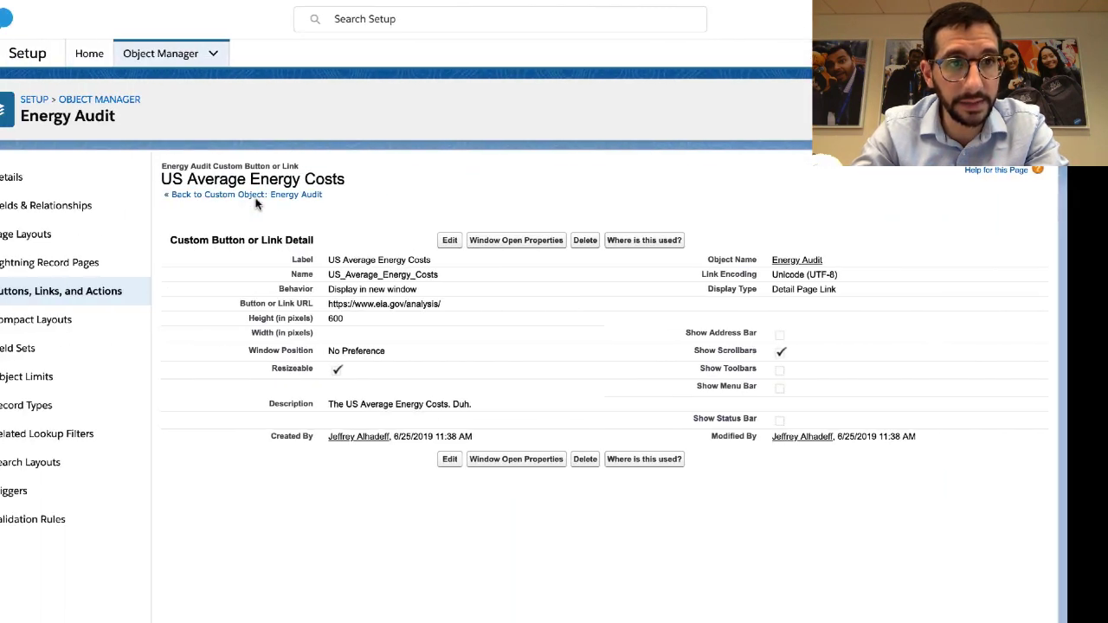
click(102, 243)
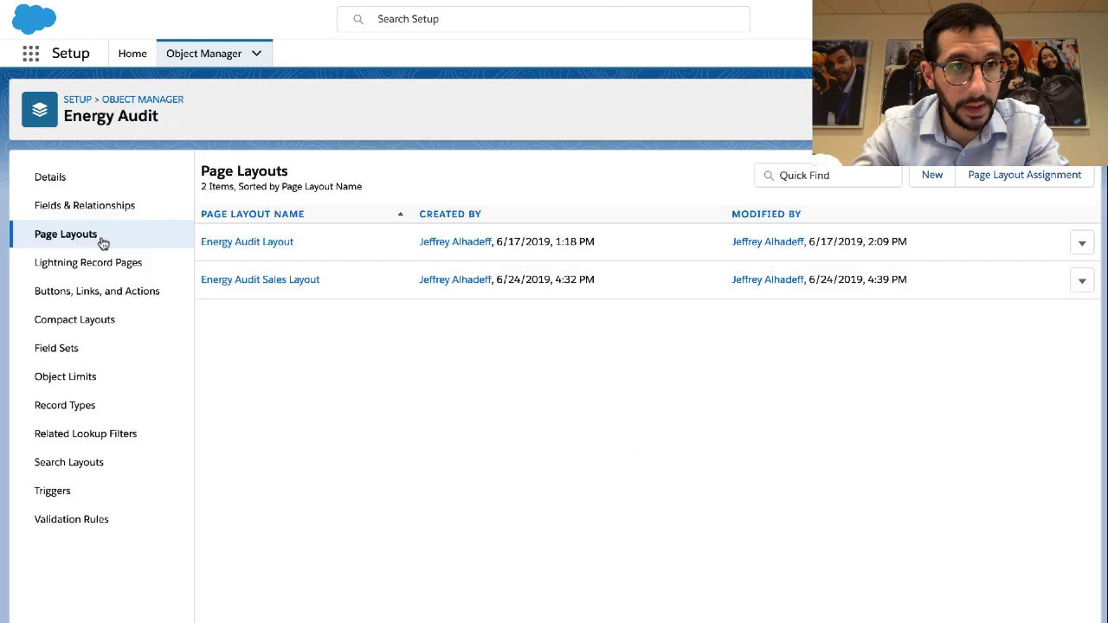
click(242, 280)
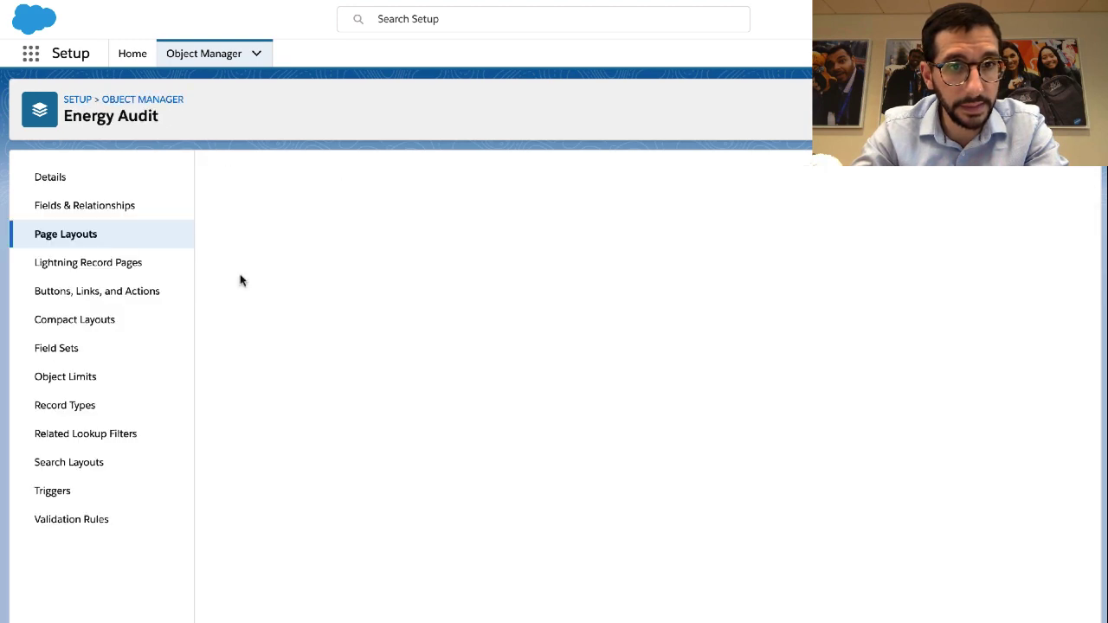
Drag US Average Energy Costs from Custom Links into the layout's Custom Links section
key(ctrl+Right)
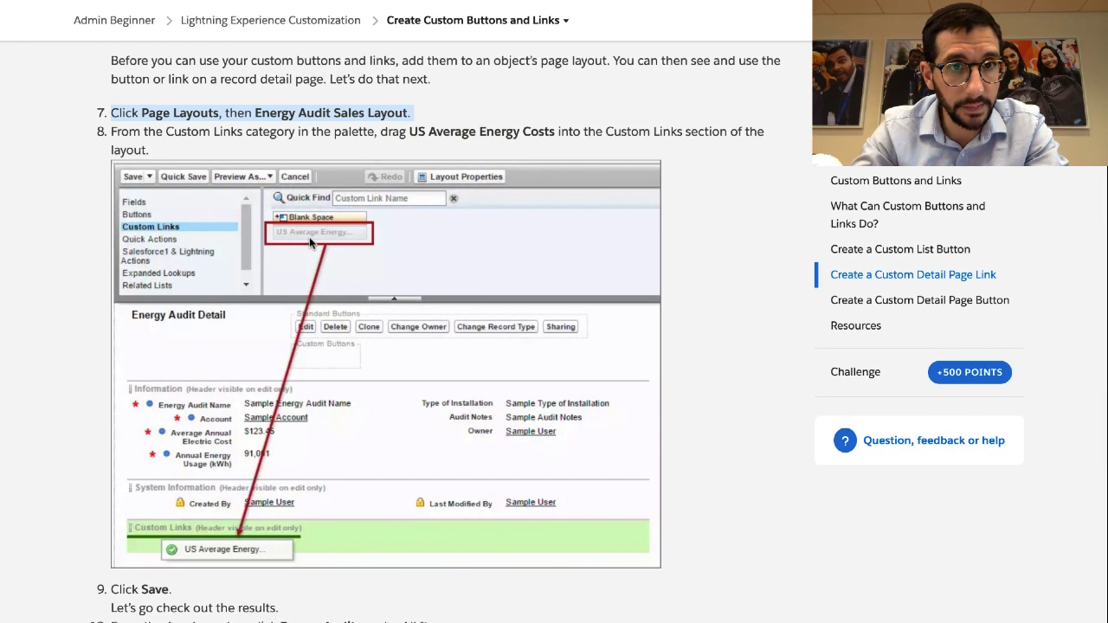
triple_click(257, 136)
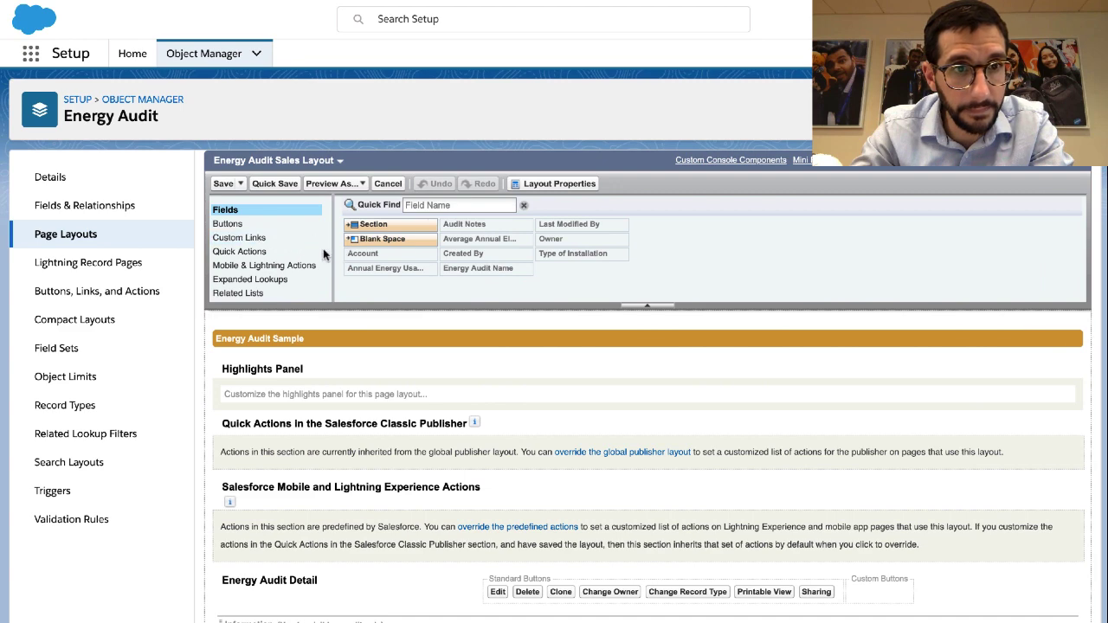
scroll(310, 264, down, 2)
scroll(310, 264, up, 2)
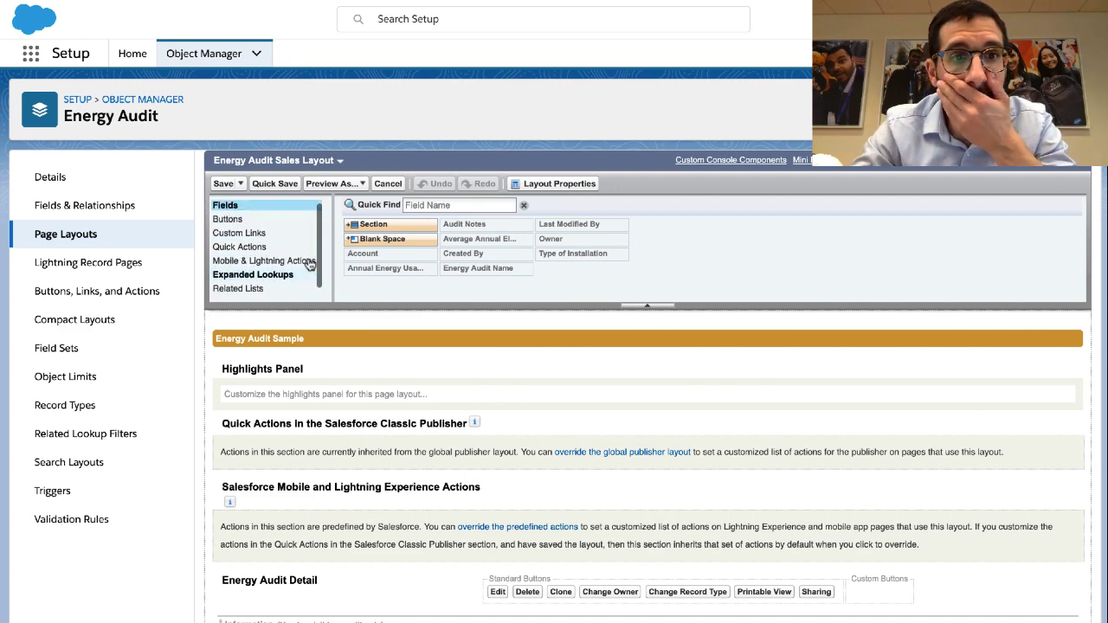
click(240, 237)
scroll(401, 257, down, 2)
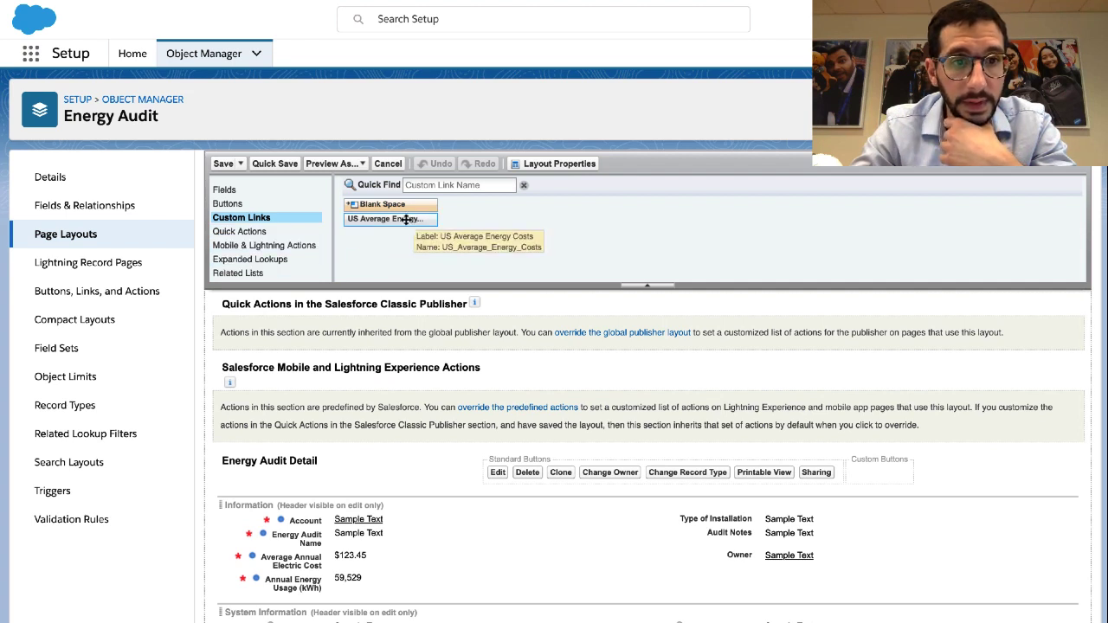
drag(403, 218, 381, 620)
scroll(380, 606, down, 1)
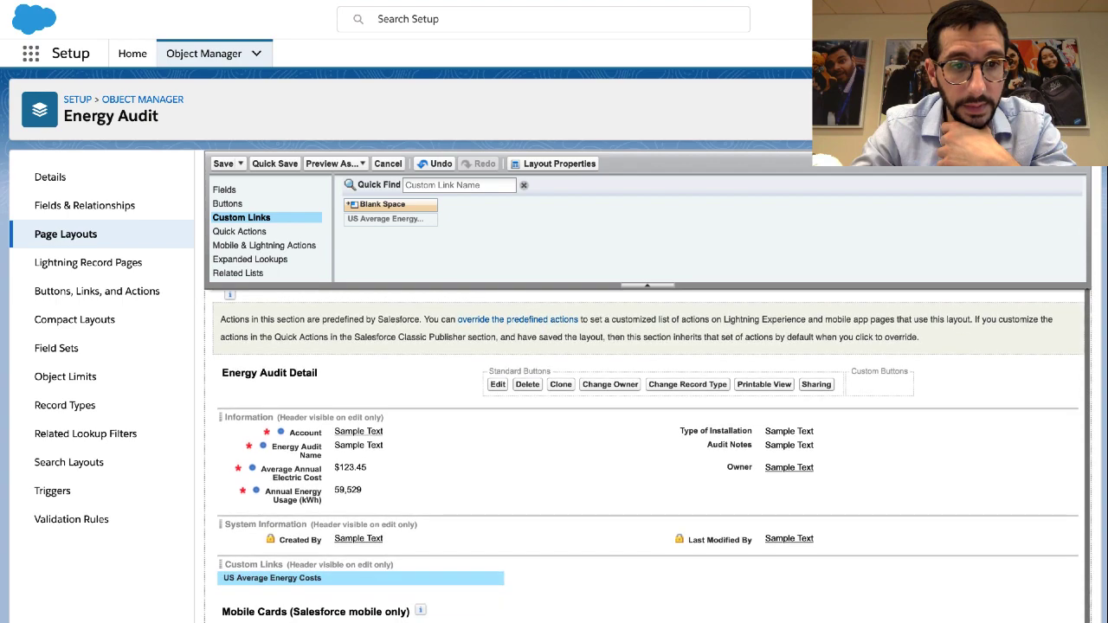
key(ctrl+Right)
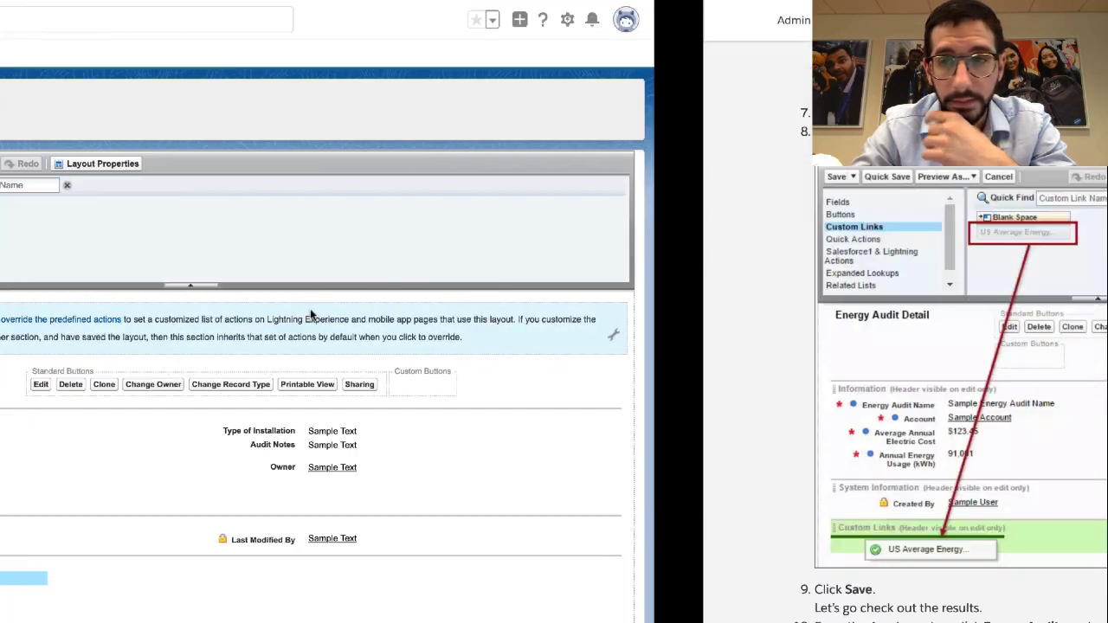
Save the edited Energy Audit Sales Layout
scroll(283, 448, down, 5)
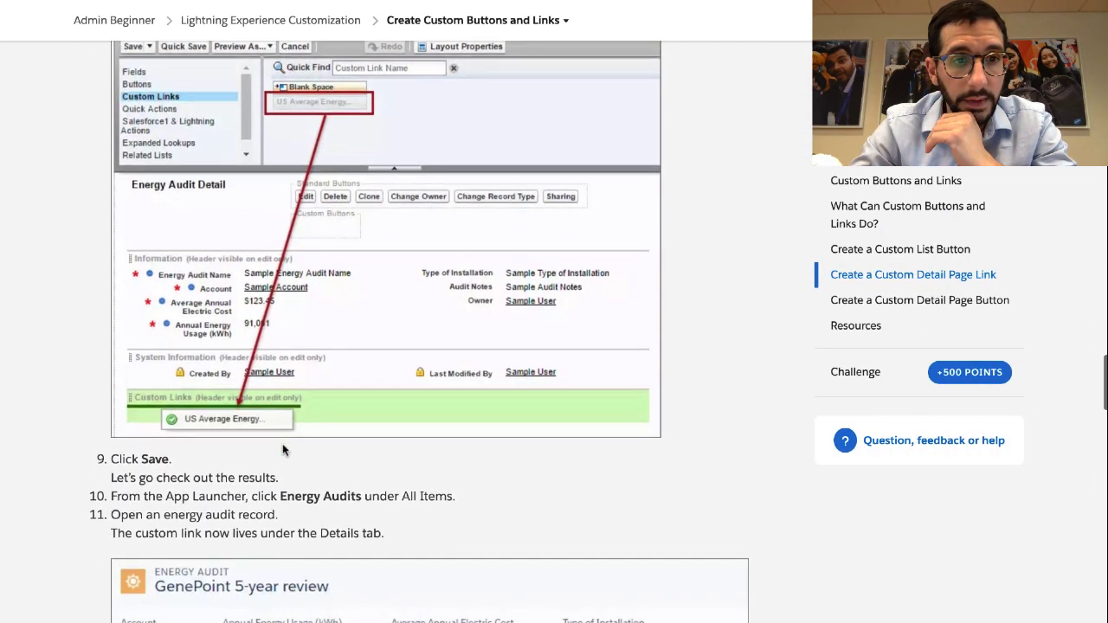
scroll(282, 448, down, 1)
key(ctrl+Left)
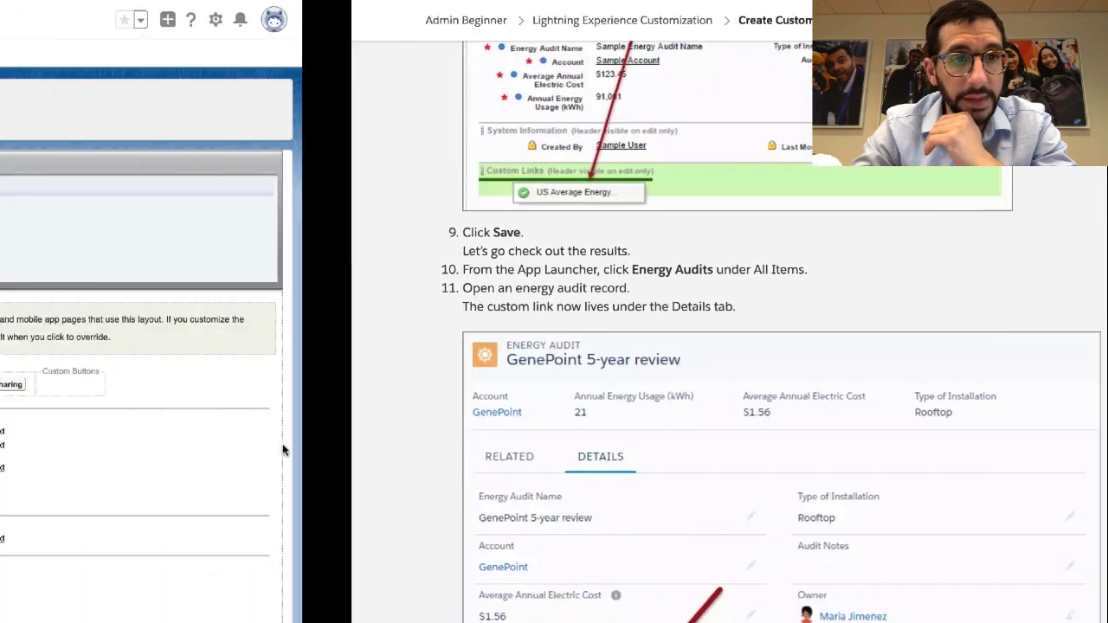
click(222, 163)
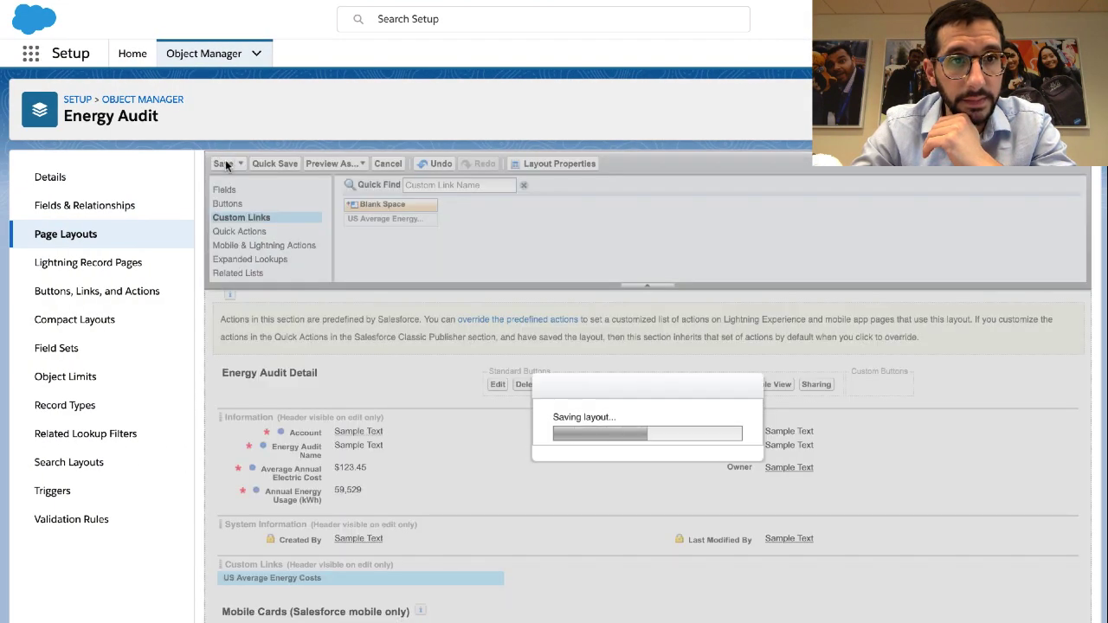
Open the GenePoint account from the Sales app's Accounts tab
click(31, 53)
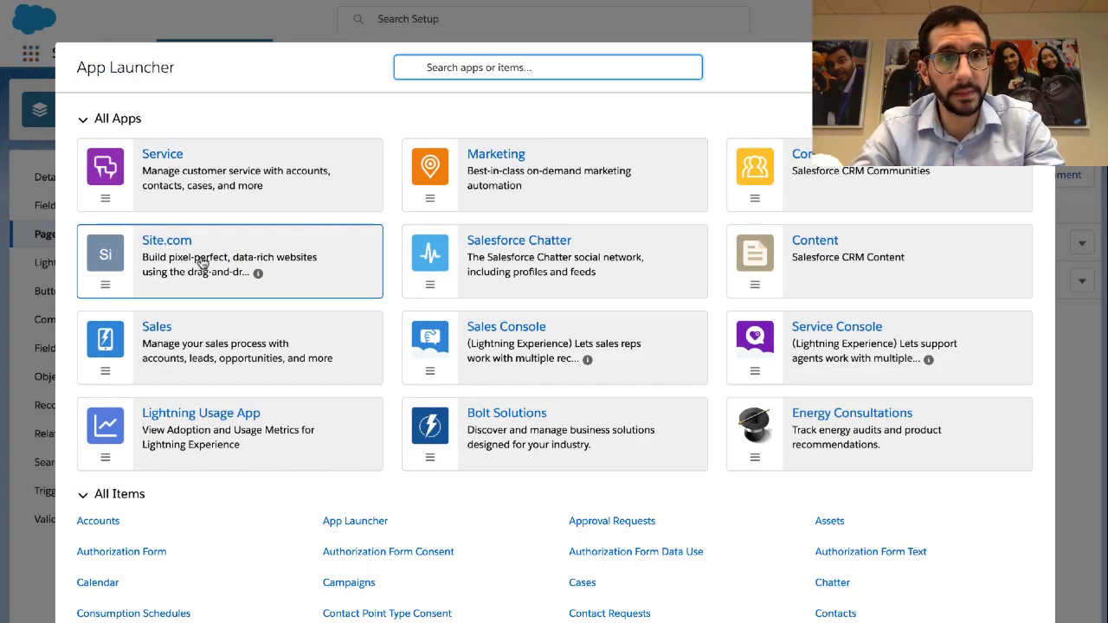
click(218, 322)
click(160, 326)
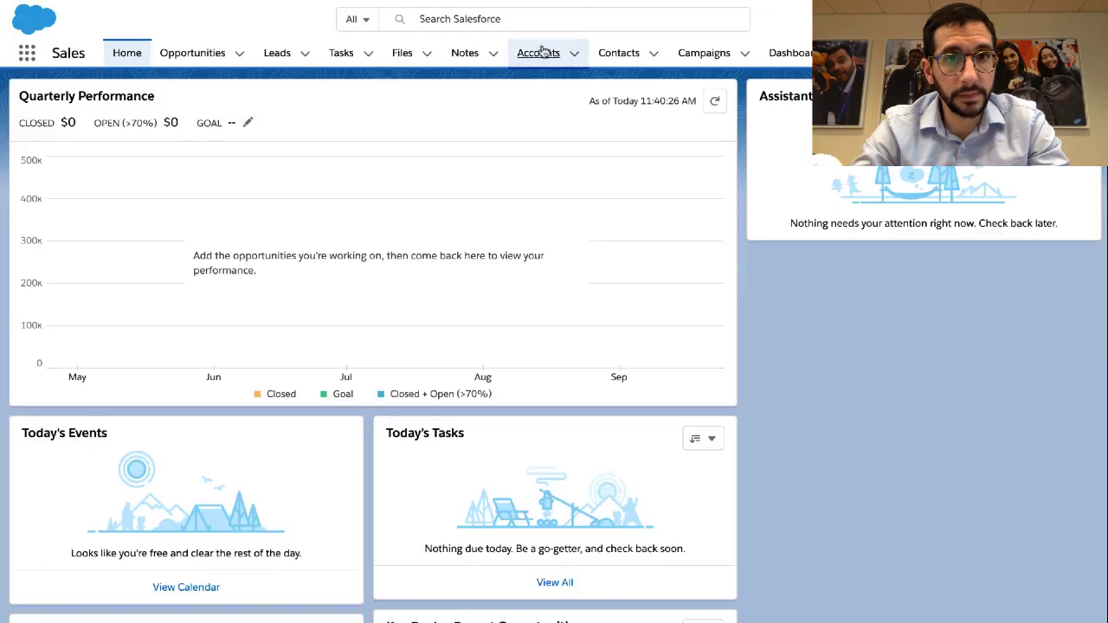
click(540, 52)
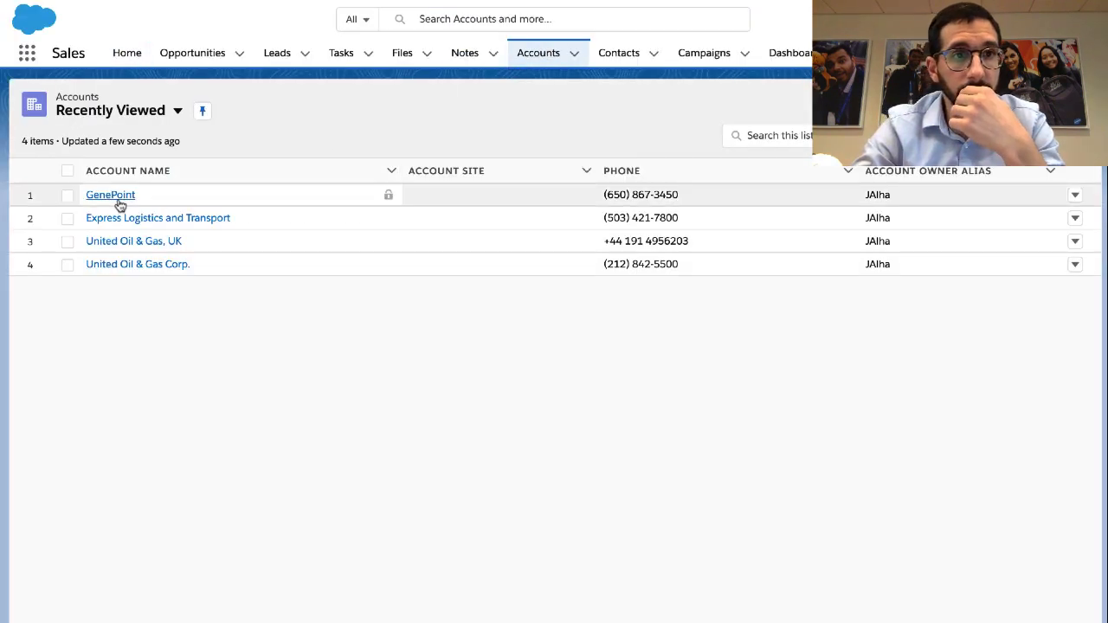
click(120, 197)
key(ctrl+Right)
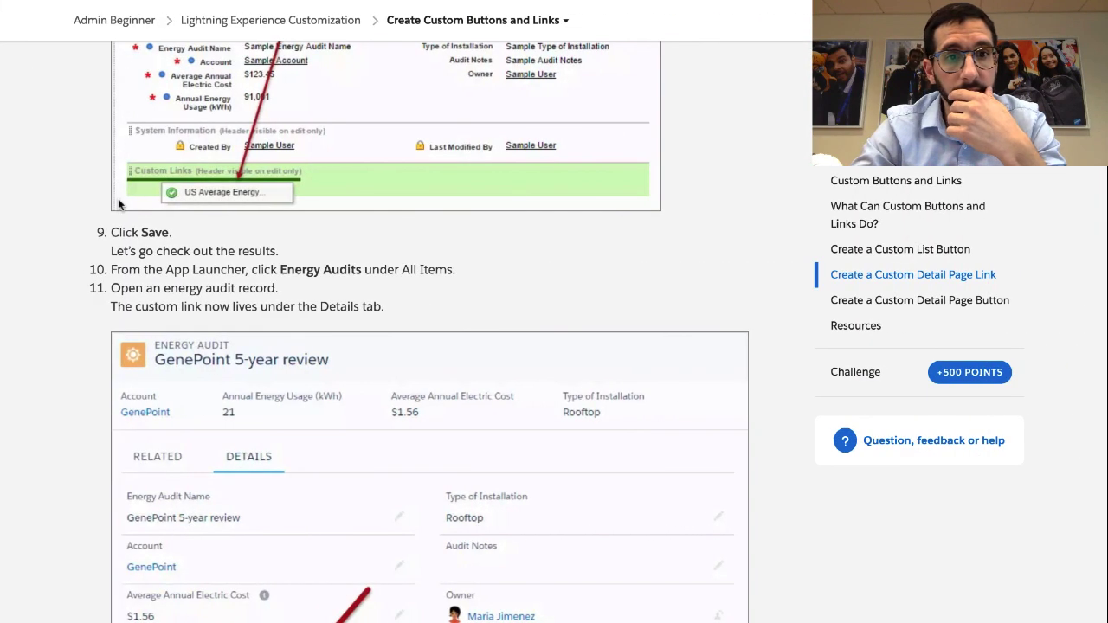
scroll(117, 198, down, 2)
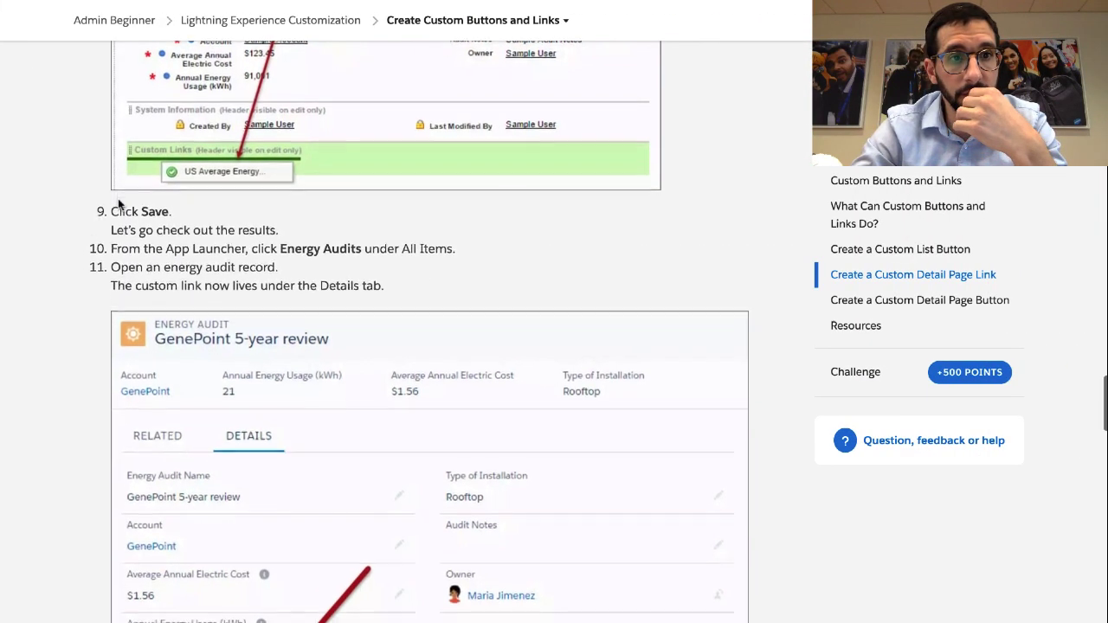
scroll(117, 198, down, 3)
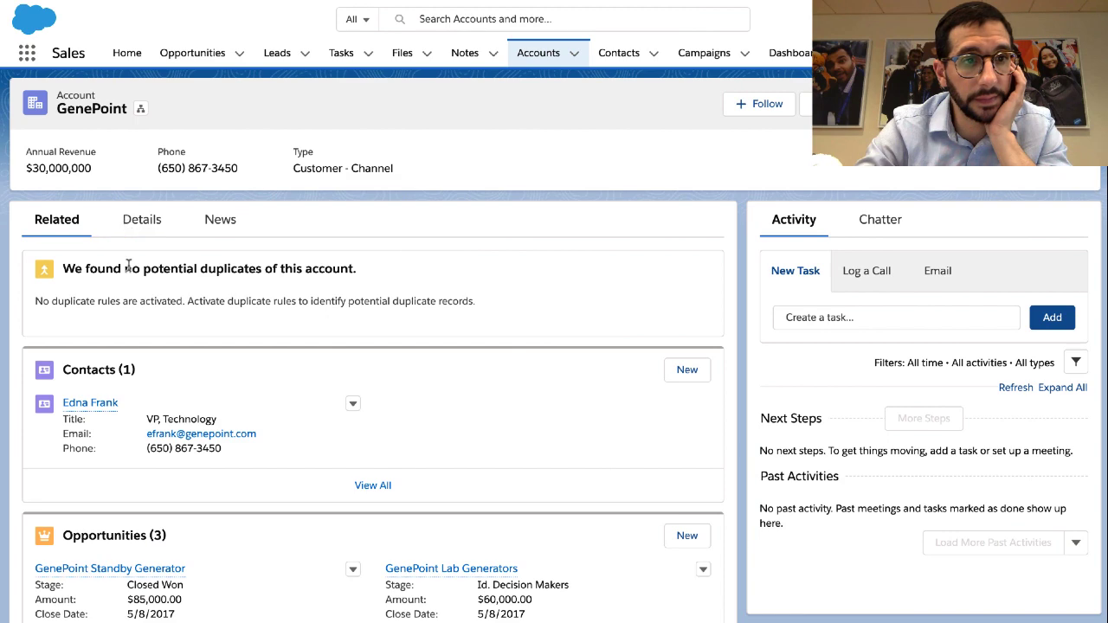
Look over GenePoint's account details and related records
click(142, 227)
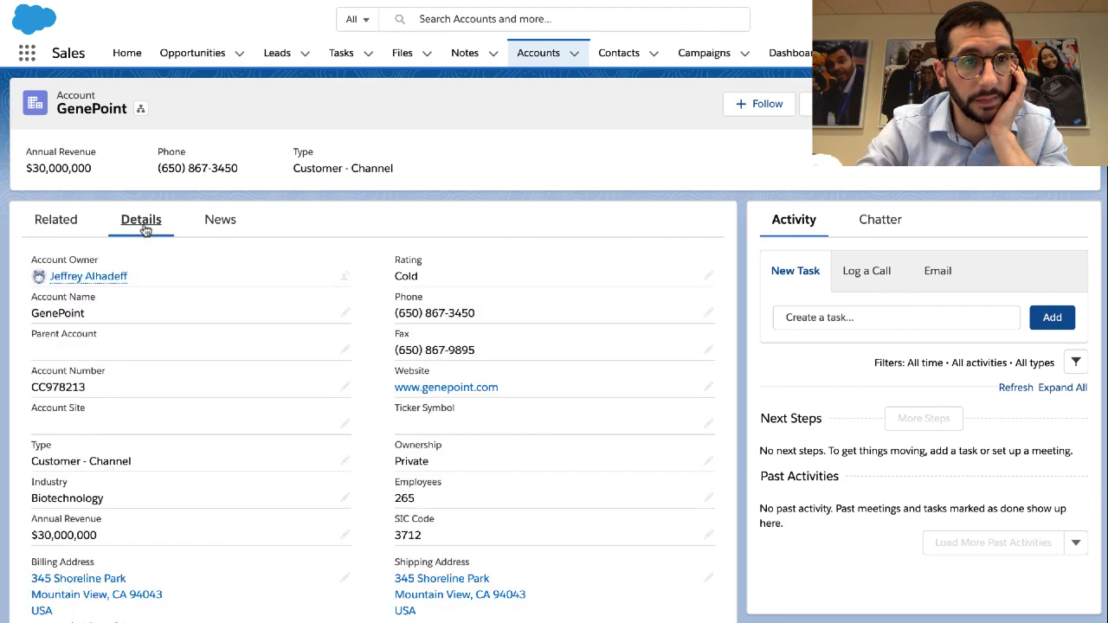
scroll(143, 230, down, 5)
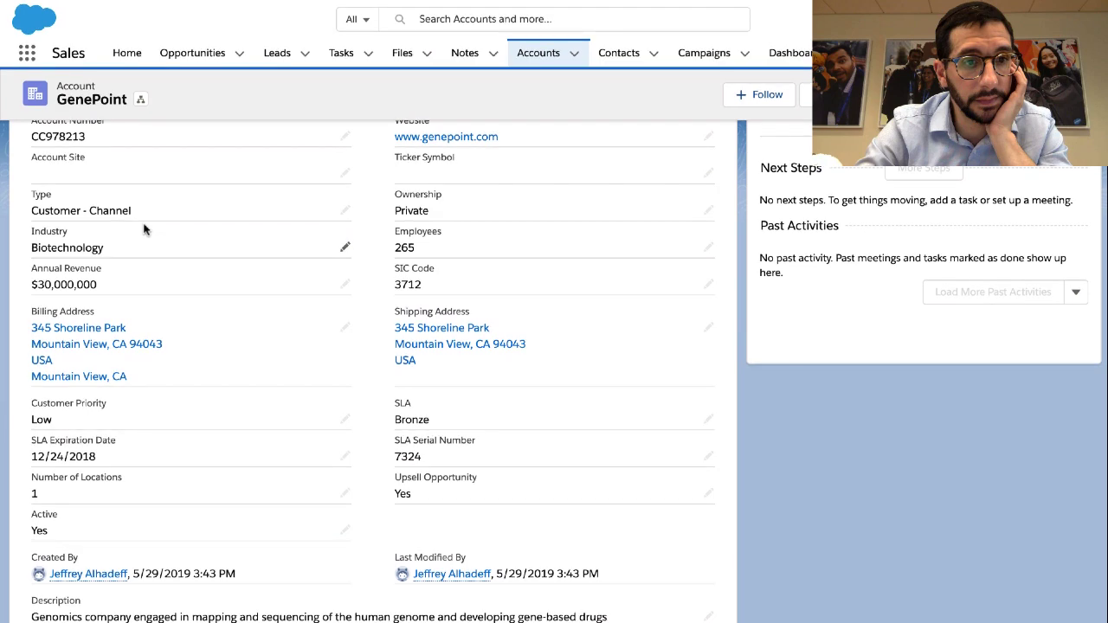
scroll(144, 230, up, 5)
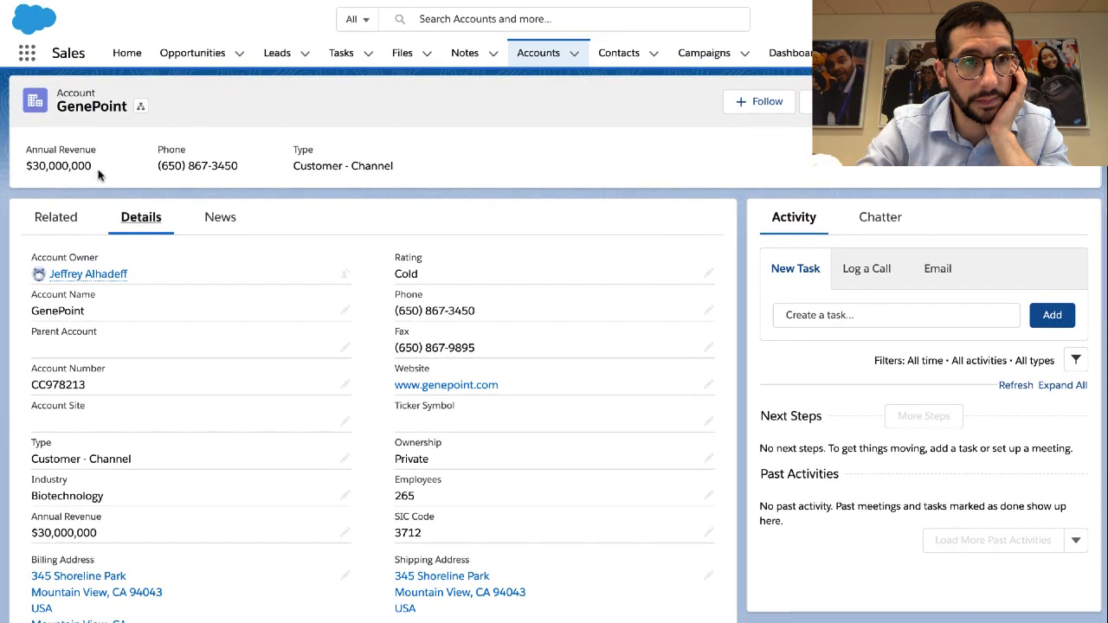
click(60, 221)
scroll(65, 227, down, 8)
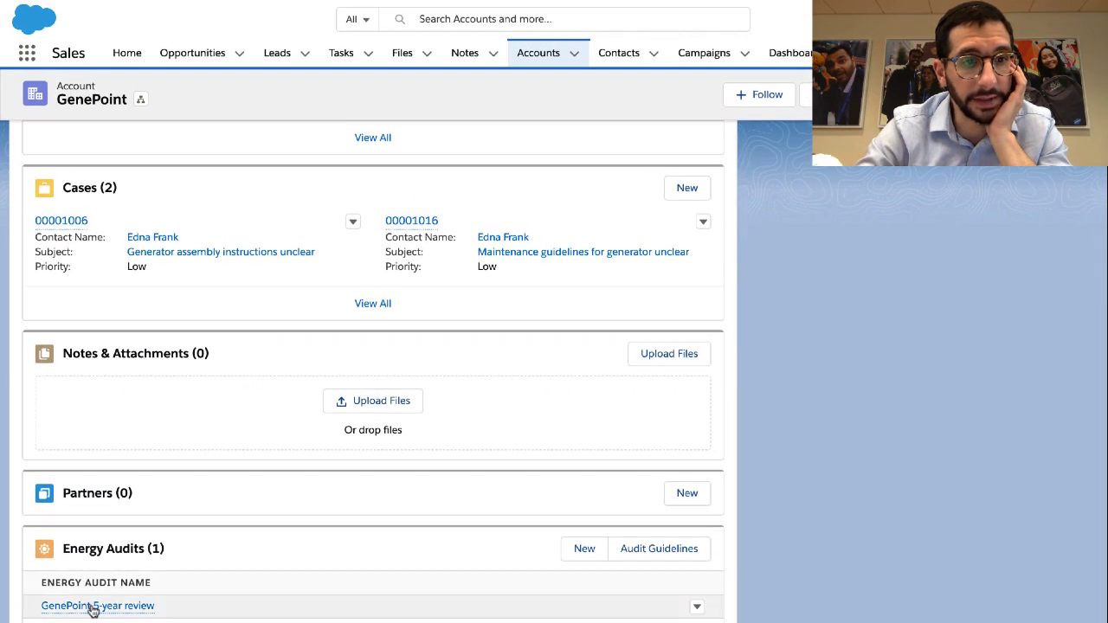
On the GenePoint 5-year review audit, try US Average Energy Costs and cancel the redirect
click(90, 603)
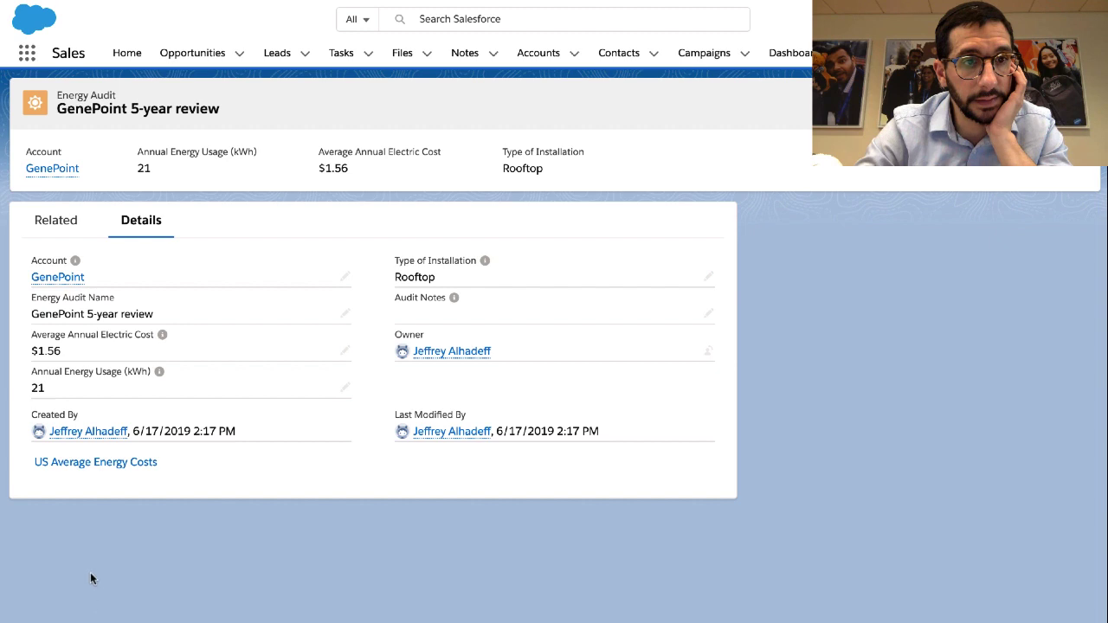
click(111, 465)
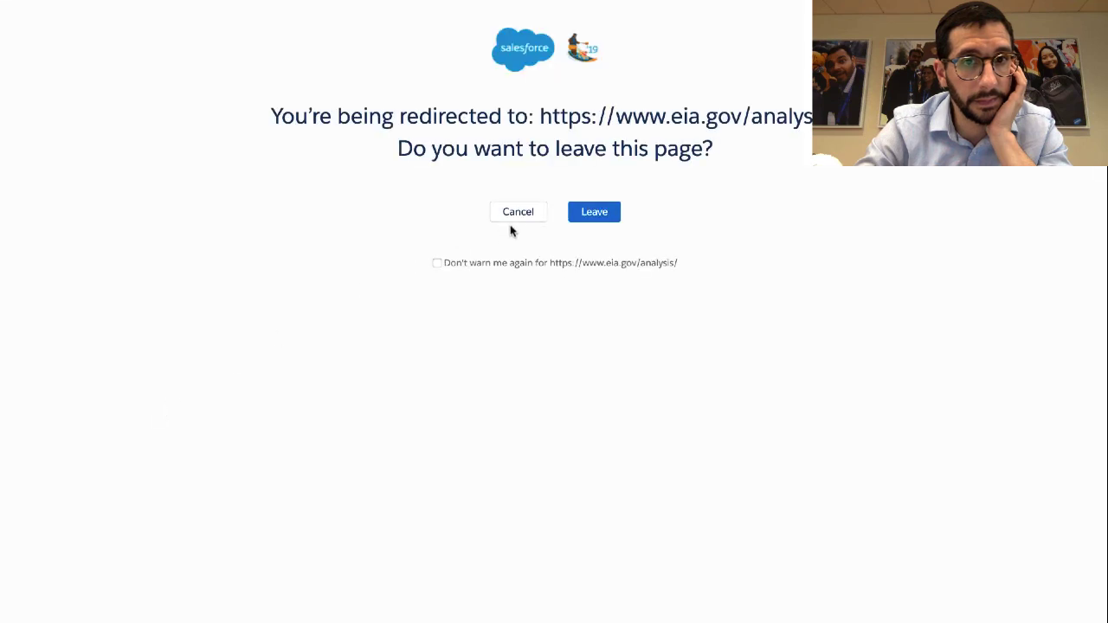
click(515, 216)
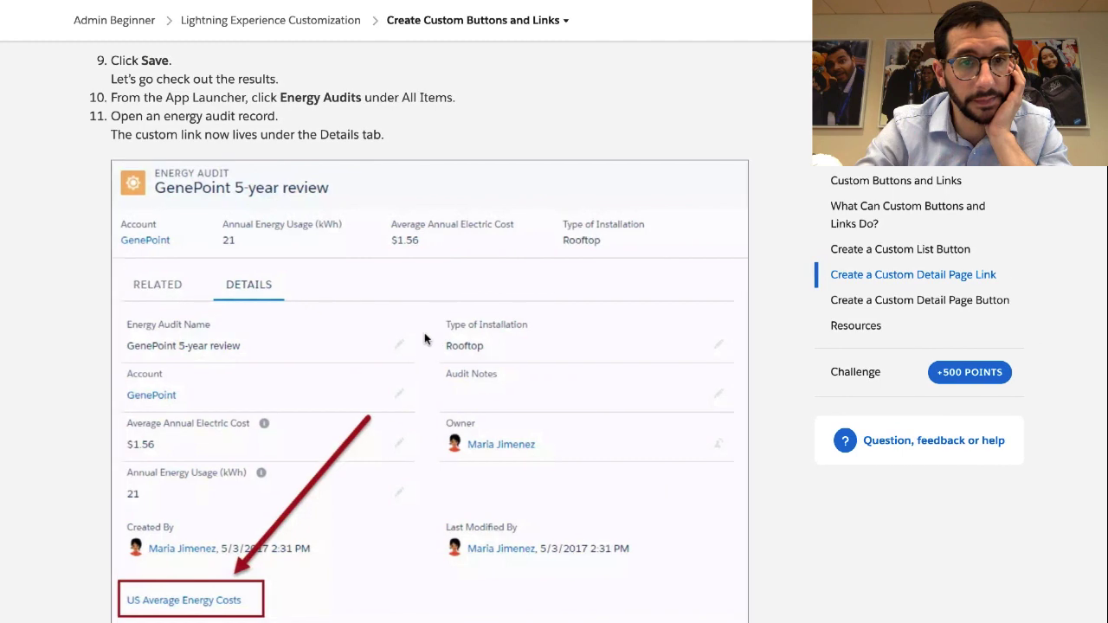
Scroll Trailhead to the Create a Custom Detail Page Button instructions
scroll(424, 333, down, 3)
scroll(424, 332, down, 5)
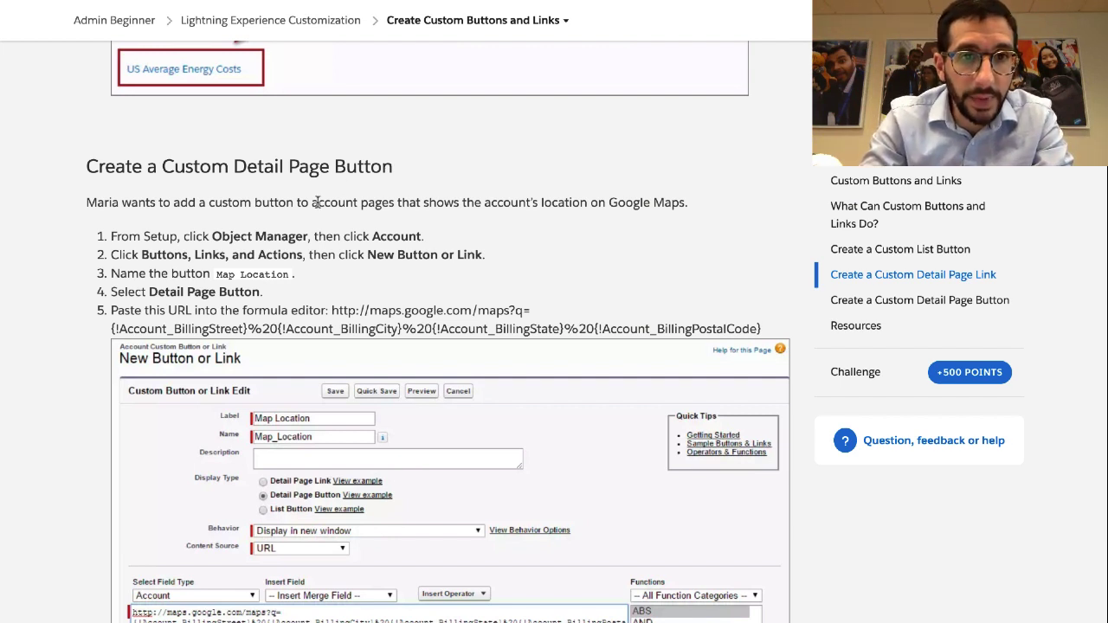
scroll(316, 202, down, 2)
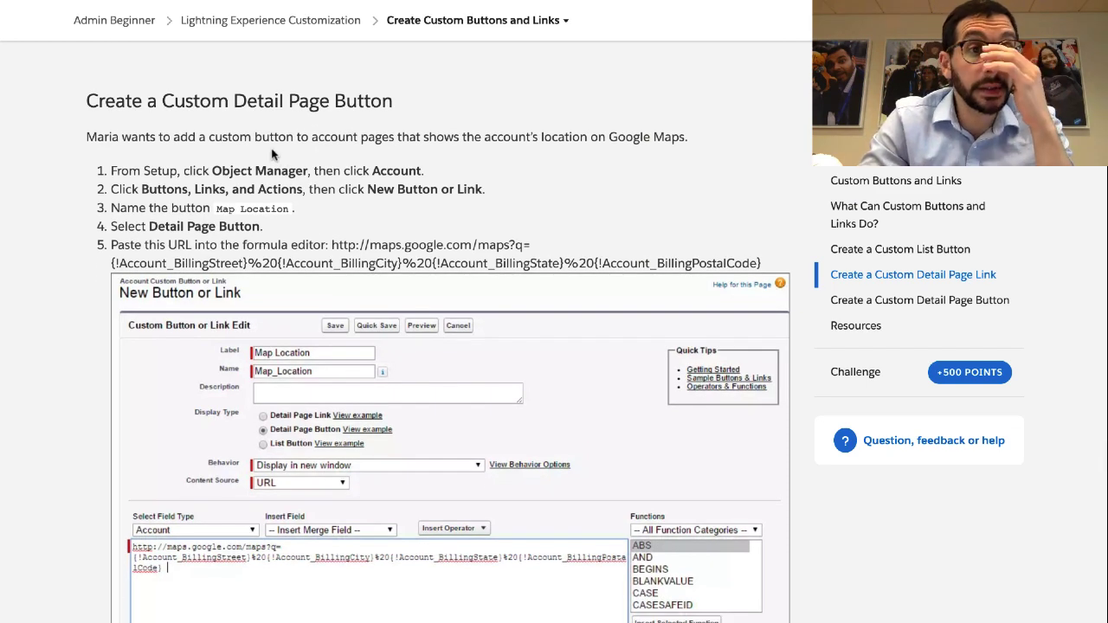
triple_click(268, 170)
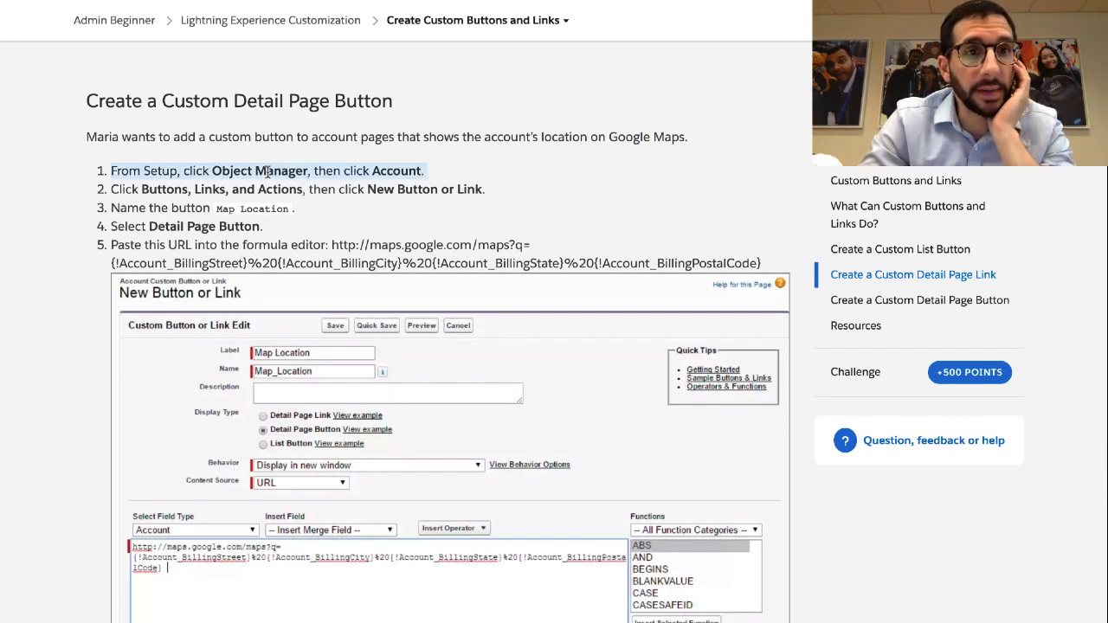
scroll(268, 170, down, 2)
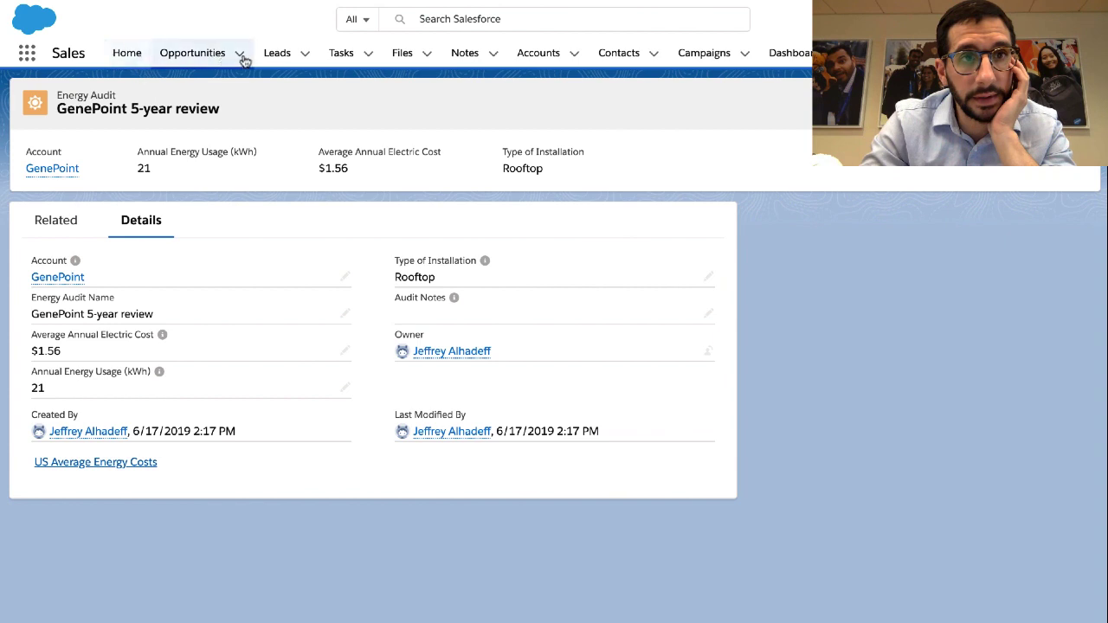
Open Salesforce Setup from the gear menu
click(949, 19)
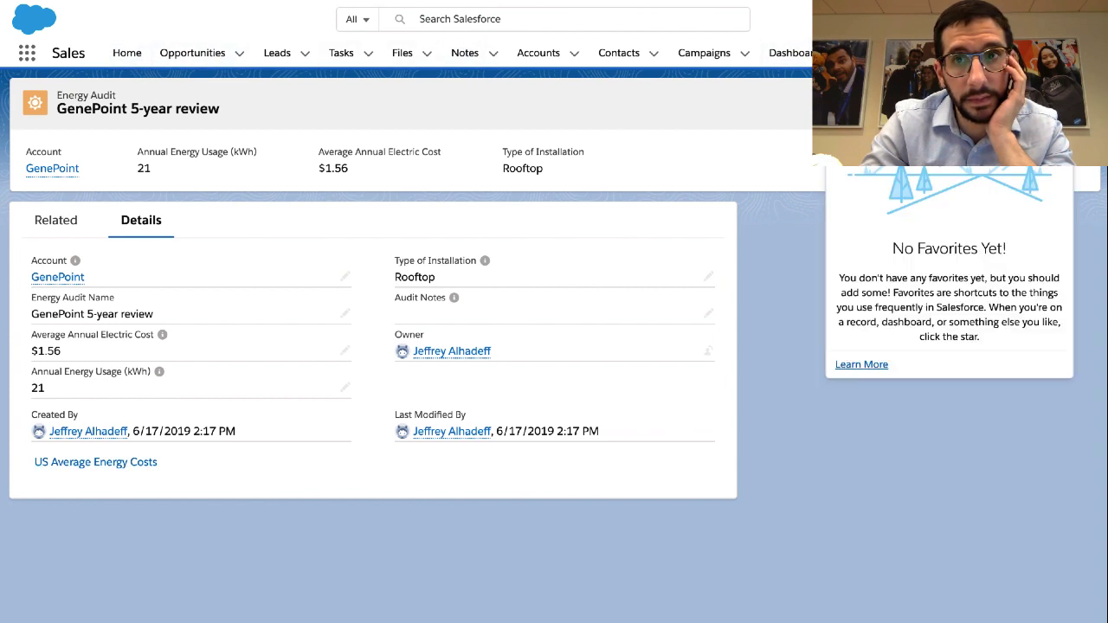
click(1030, 19)
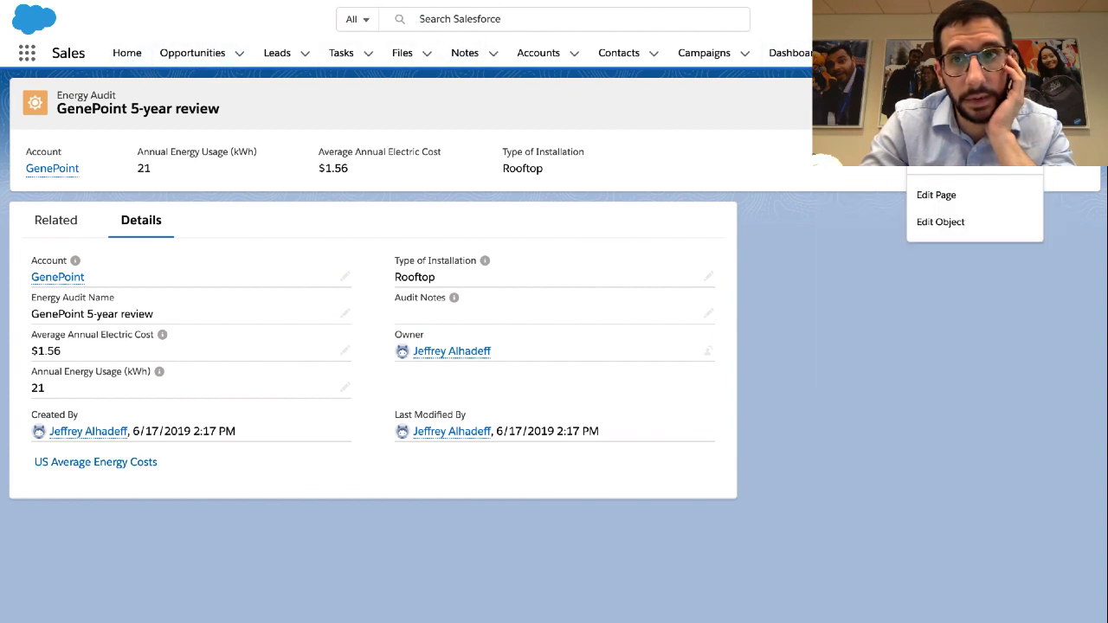
click(947, 56)
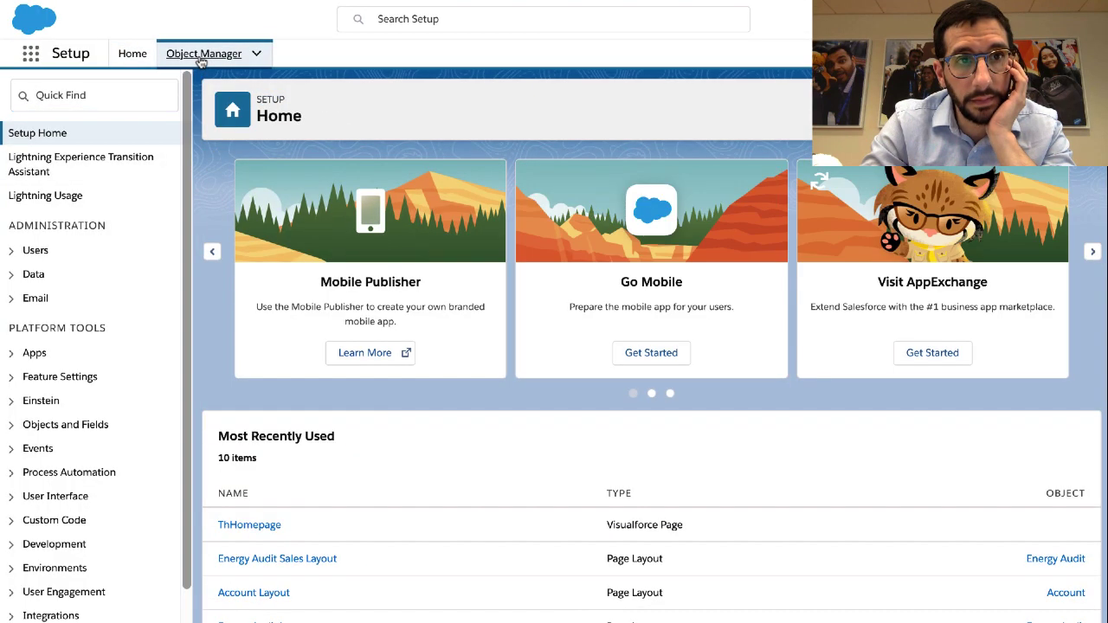
Start a new button or link under Account's Buttons, Links, and Actions
click(201, 57)
click(41, 201)
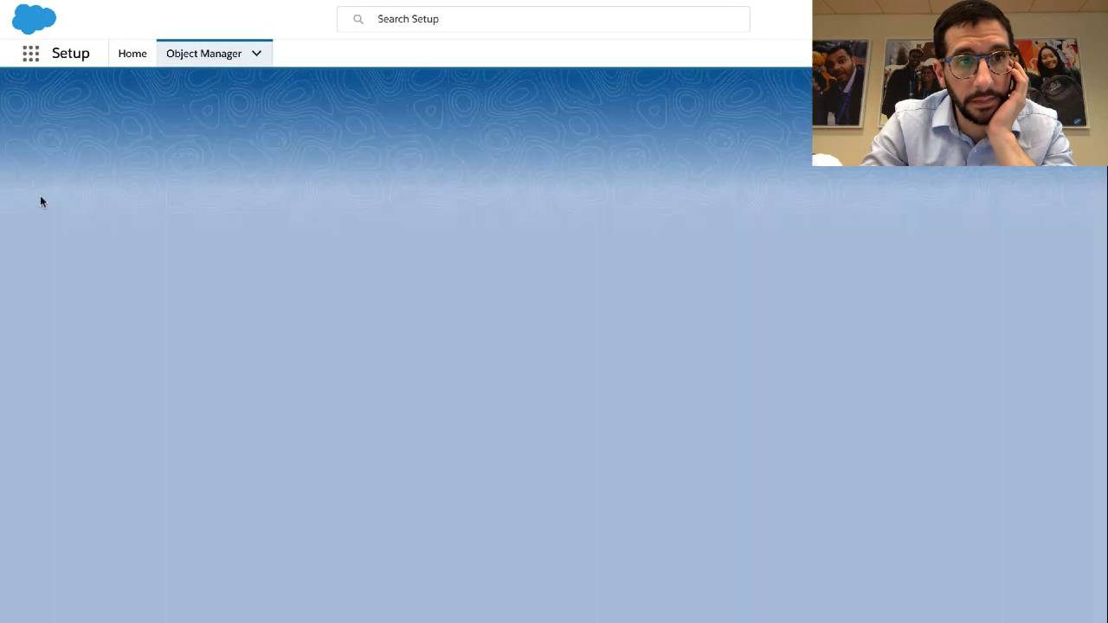
key(ctrl+Right)
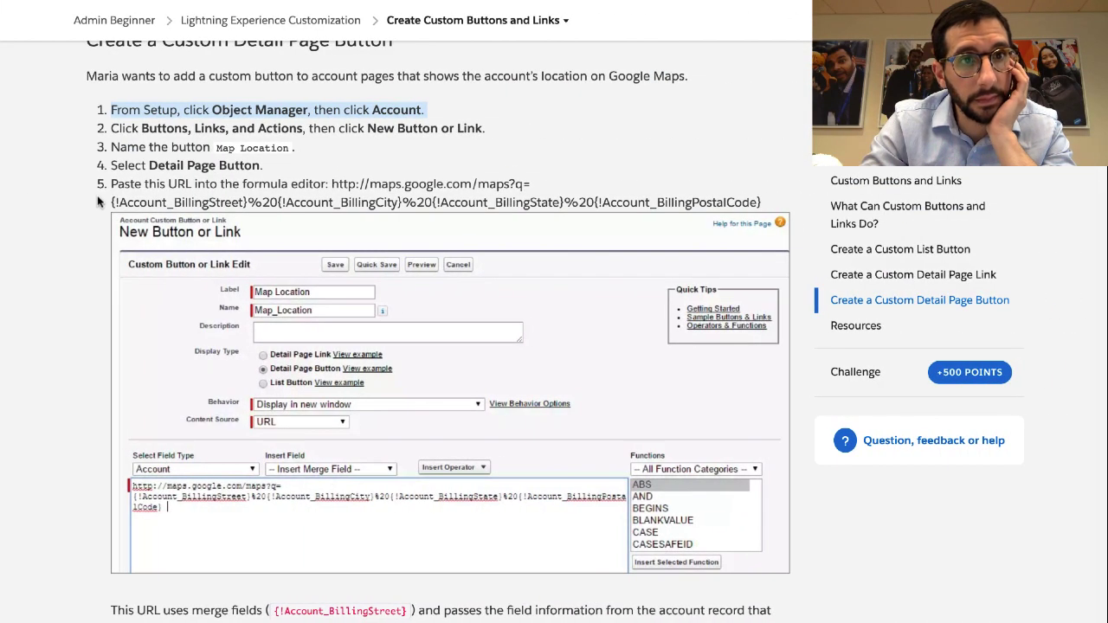
scroll(98, 201, down, 1)
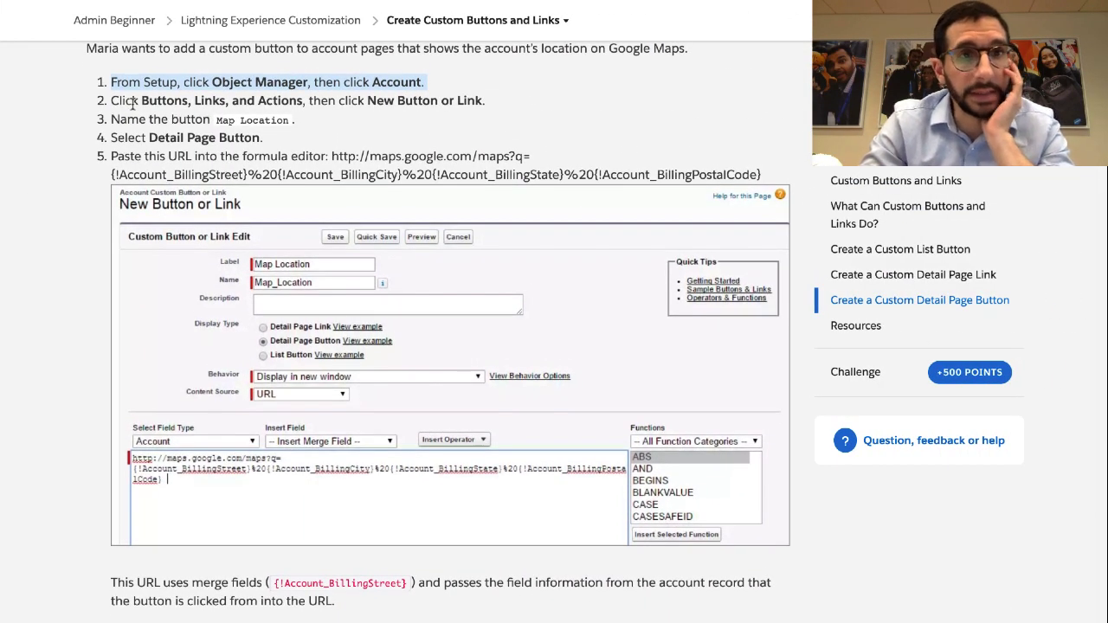
key(ctrl+Left)
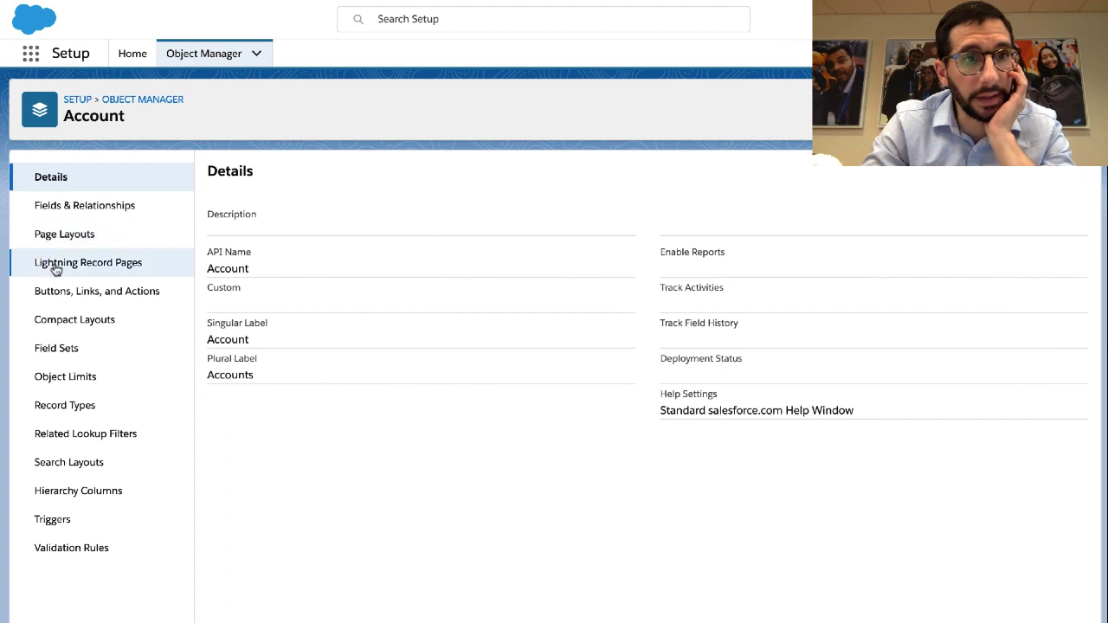
click(57, 294)
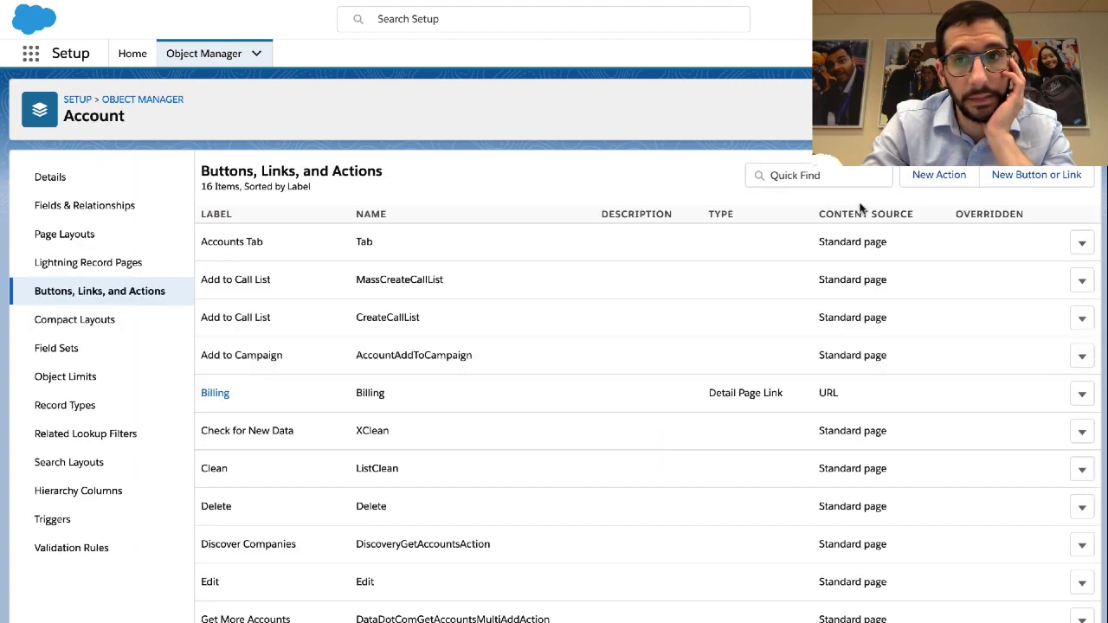
click(1009, 177)
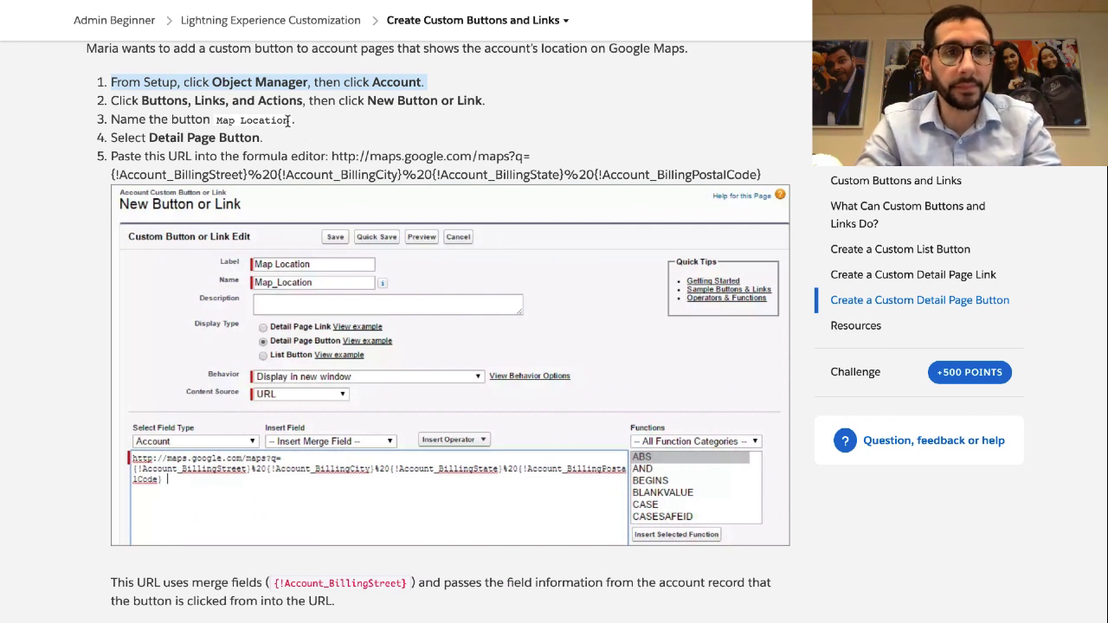
Copy 'Map Location' from Trailhead and paste it as the label
drag(290, 121, 216, 128)
key(super+c)
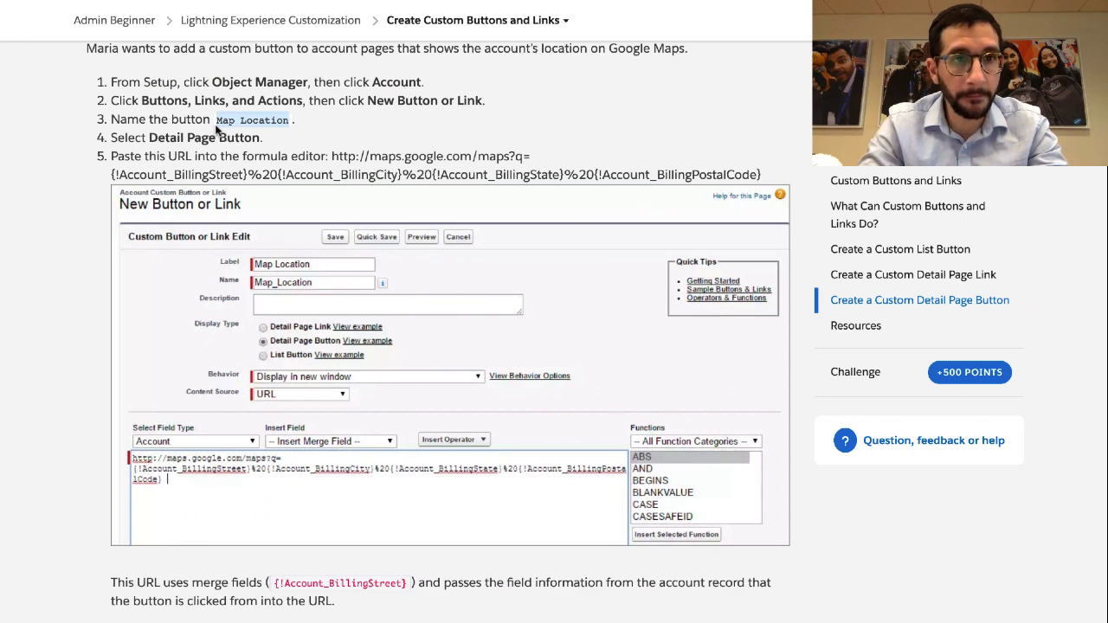
key(ctrl+Left)
key(super+v)
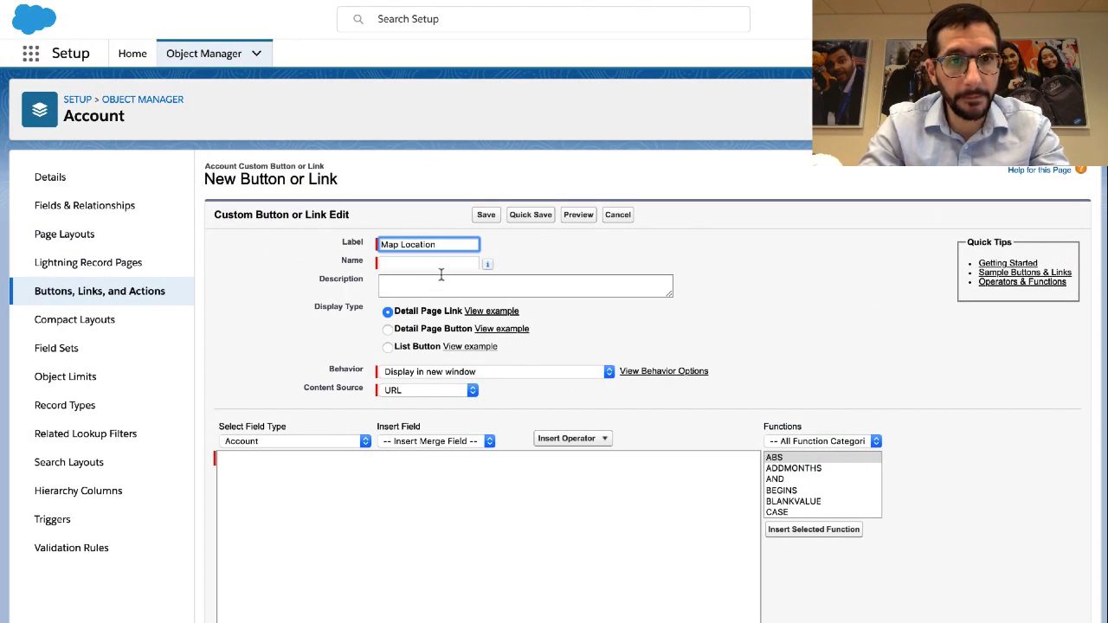
Make Map Location a Detail Page Button
click(441, 276)
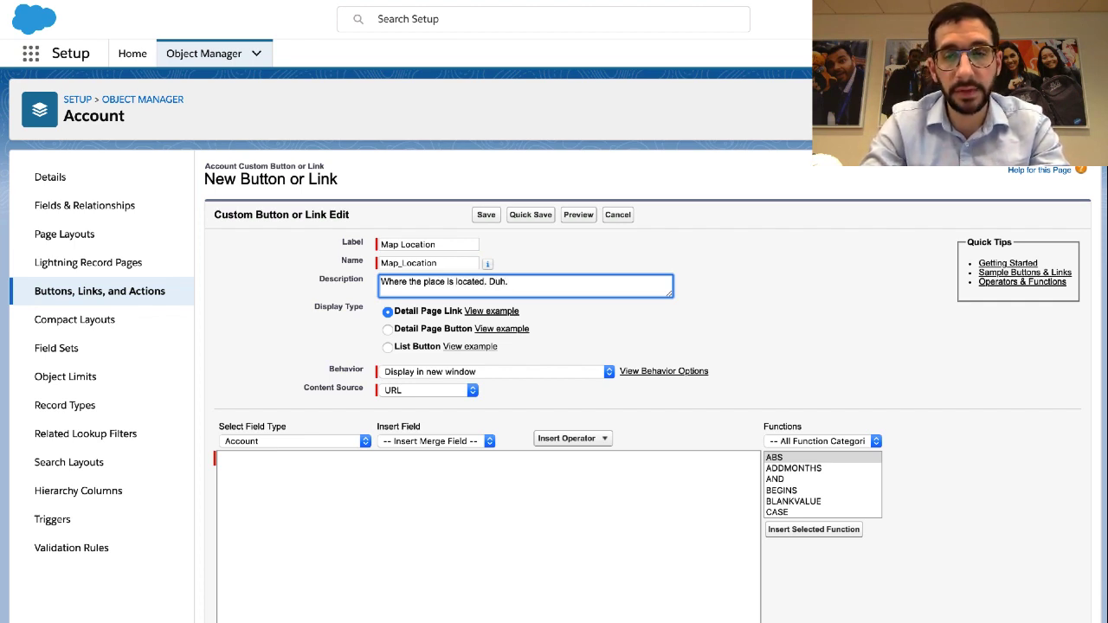
key(ctrl+Right)
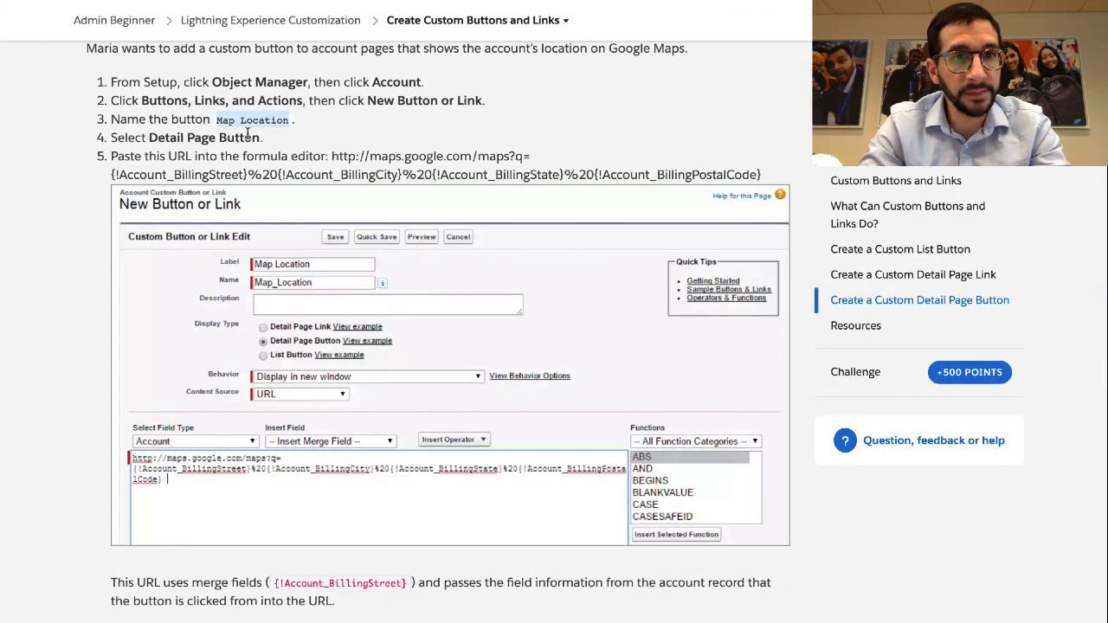
click(245, 135)
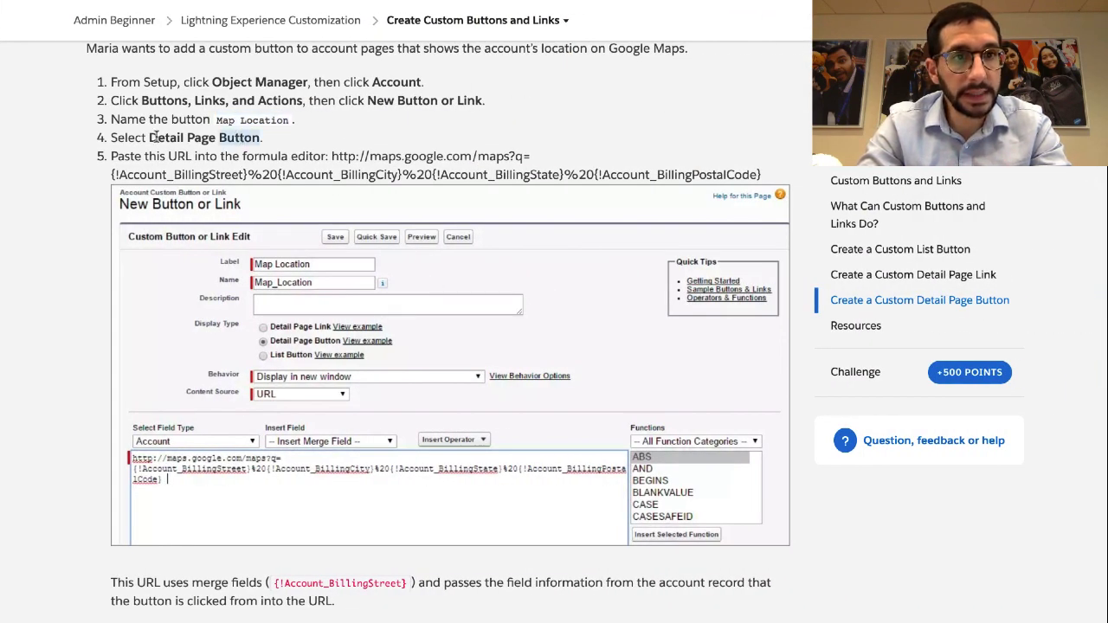
key(ctrl+Left)
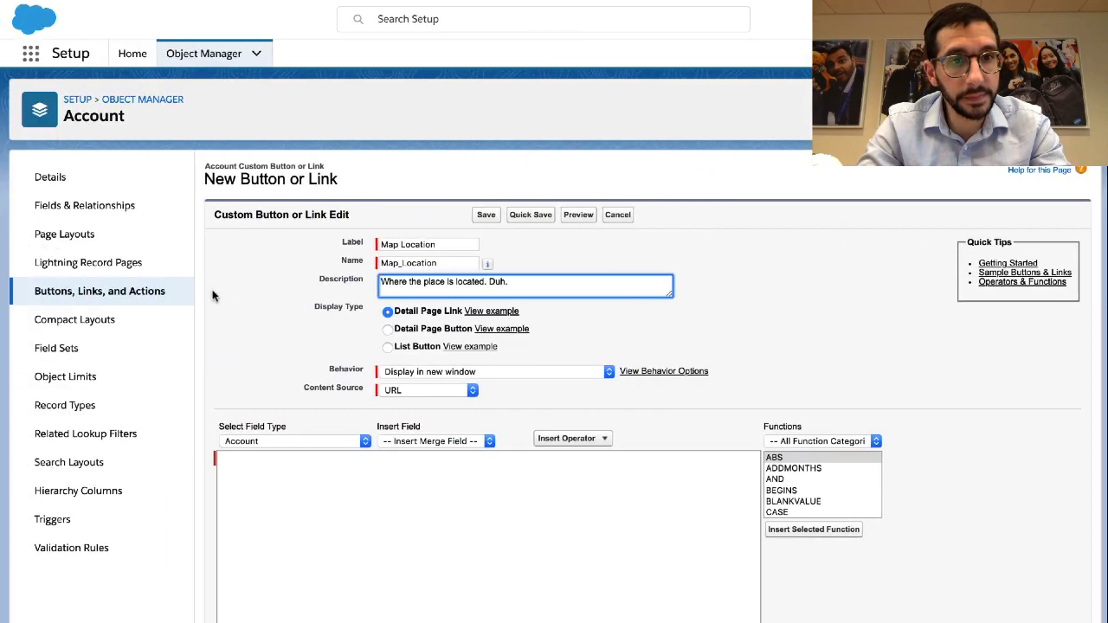
click(396, 333)
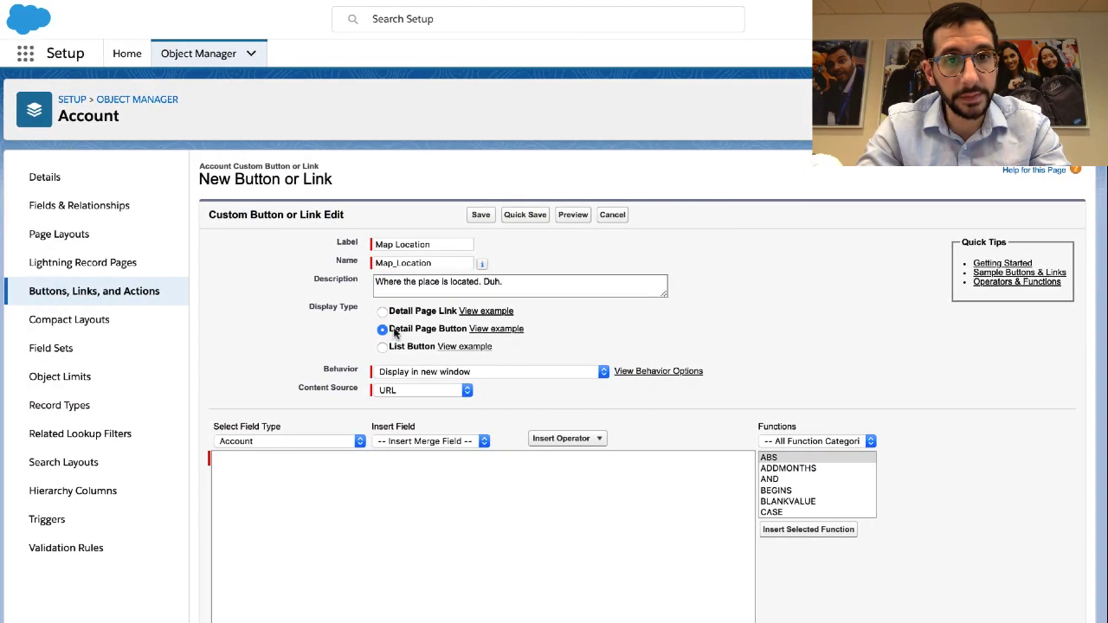
Paste the Google Maps billing-address URL from step 5 into the formula editor
key(ctrl+Right)
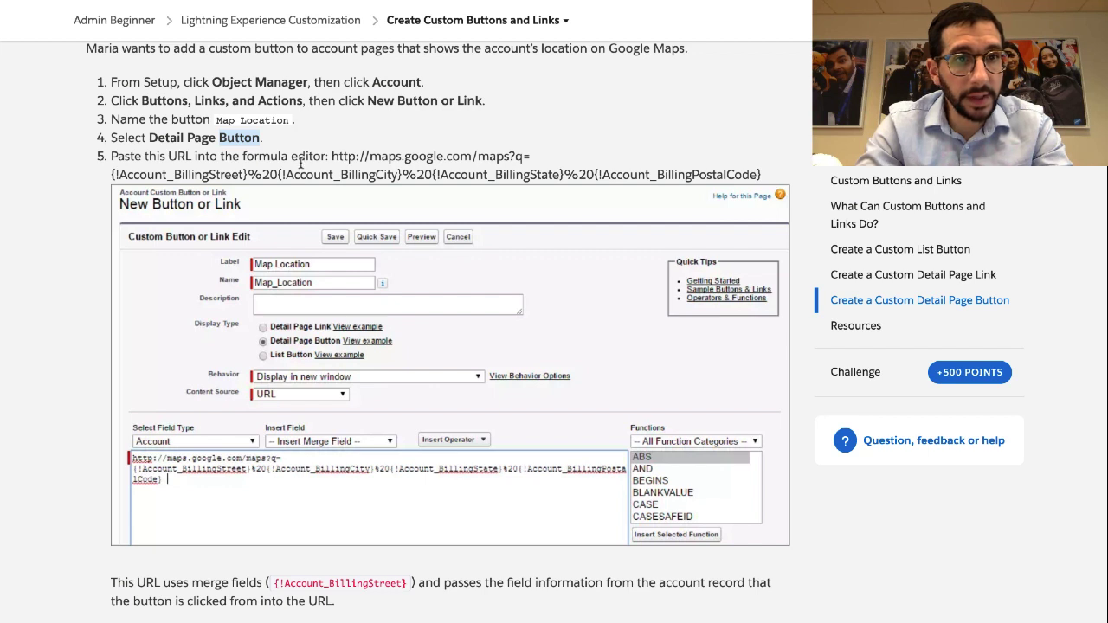
drag(332, 156, 770, 182)
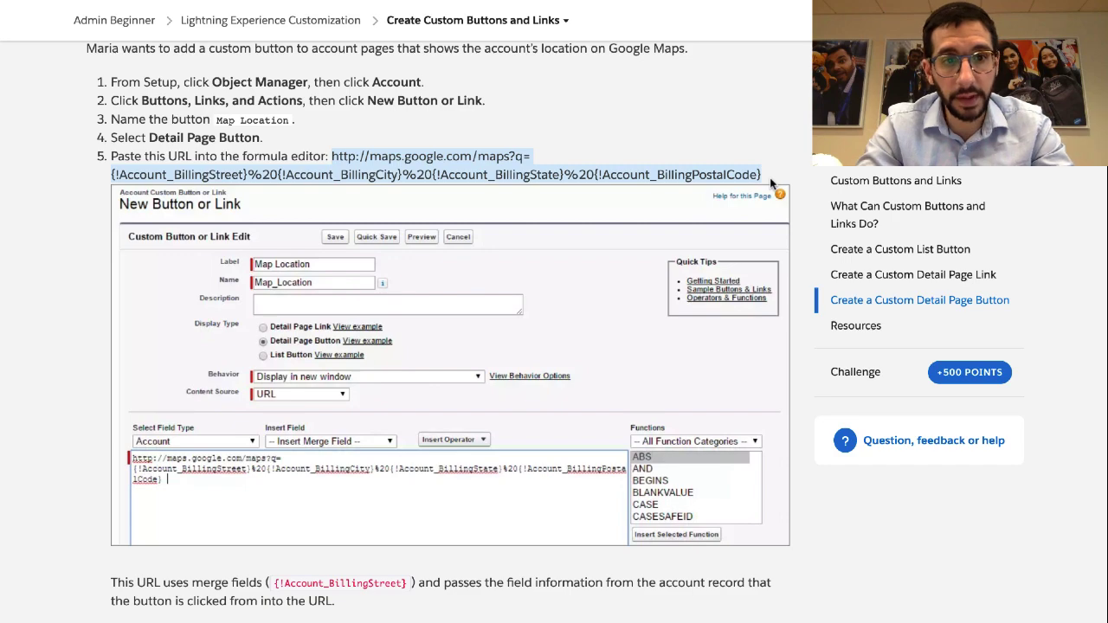
scroll(500, 412, down, 5)
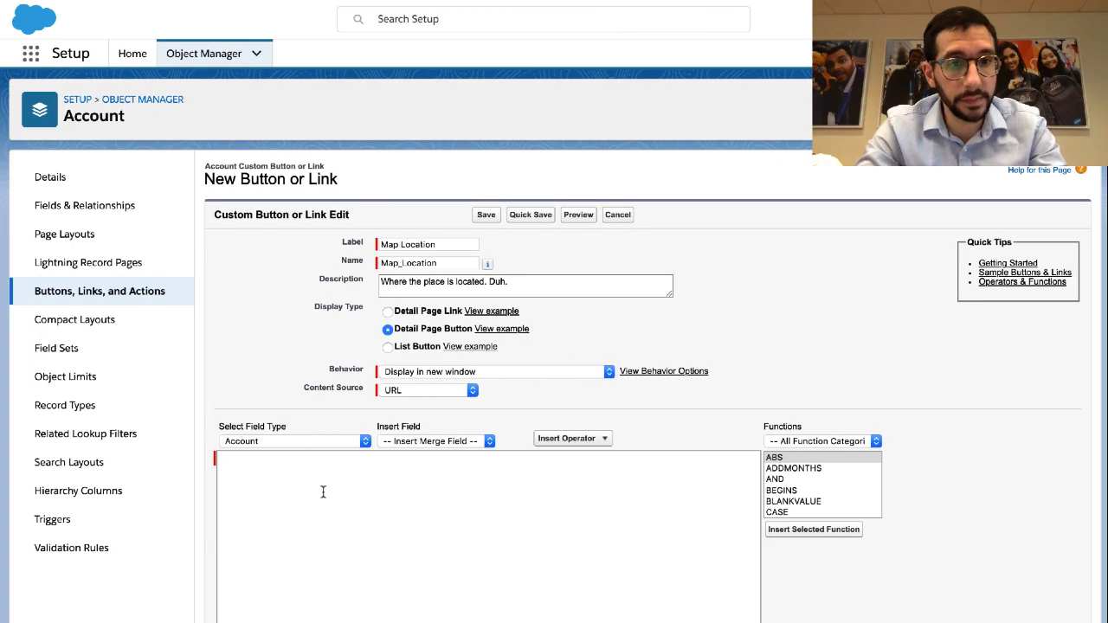
click(323, 491)
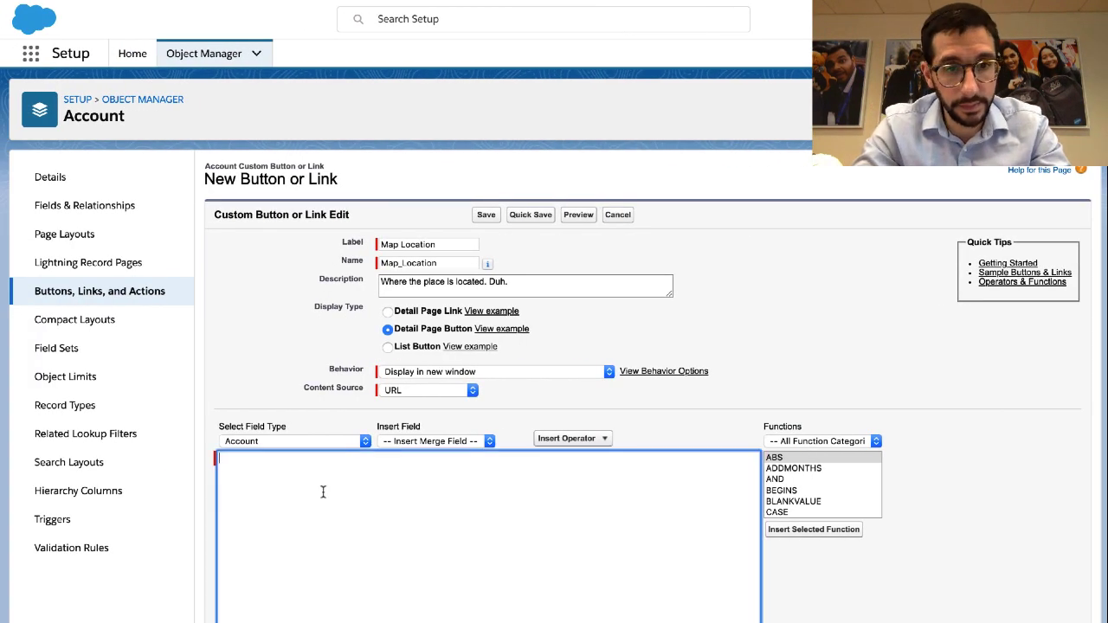
text(http://maps.google.com/maps?q={!Account_BillingStreet}%20{!Account_BillingCity}%20{!Account_BillingState}%20{!Account_BillingPostalCode})
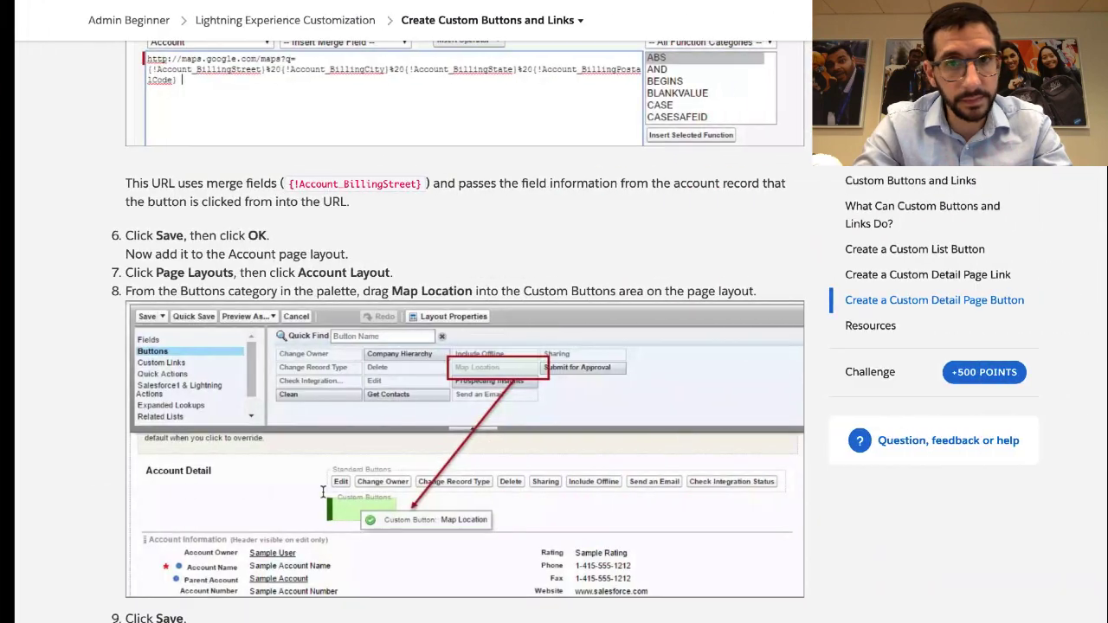
Save the Map Location button and dismiss the page layout reminder
scroll(248, 274, down, 2)
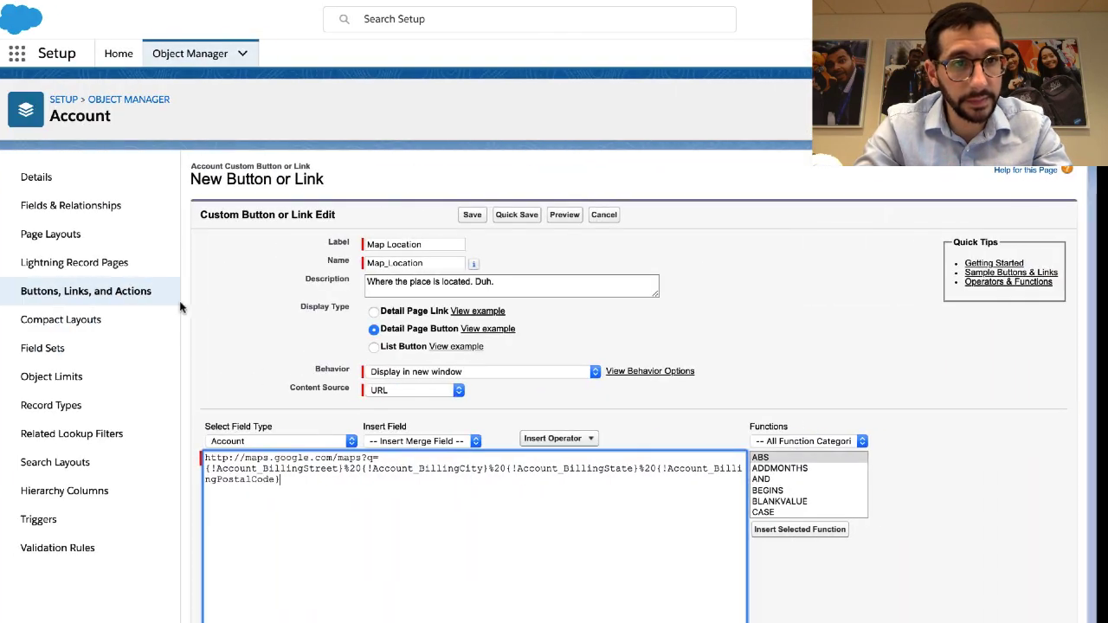
scroll(294, 339, down, 3)
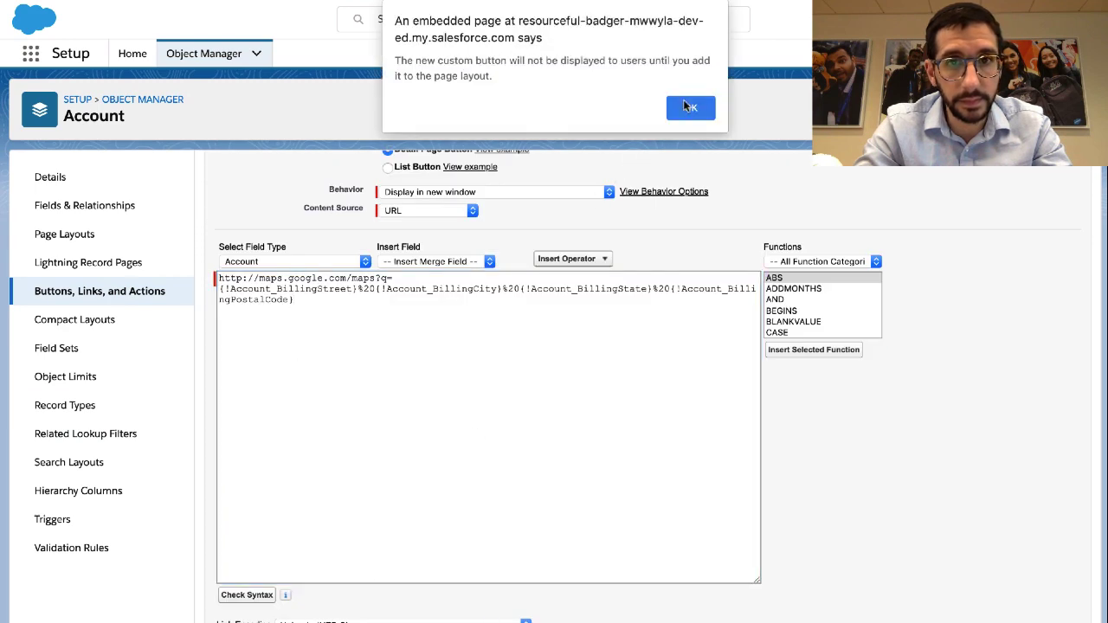
click(686, 107)
Review the Trailhead steps for adding the button to Account Layout
key(ctrl+Right)
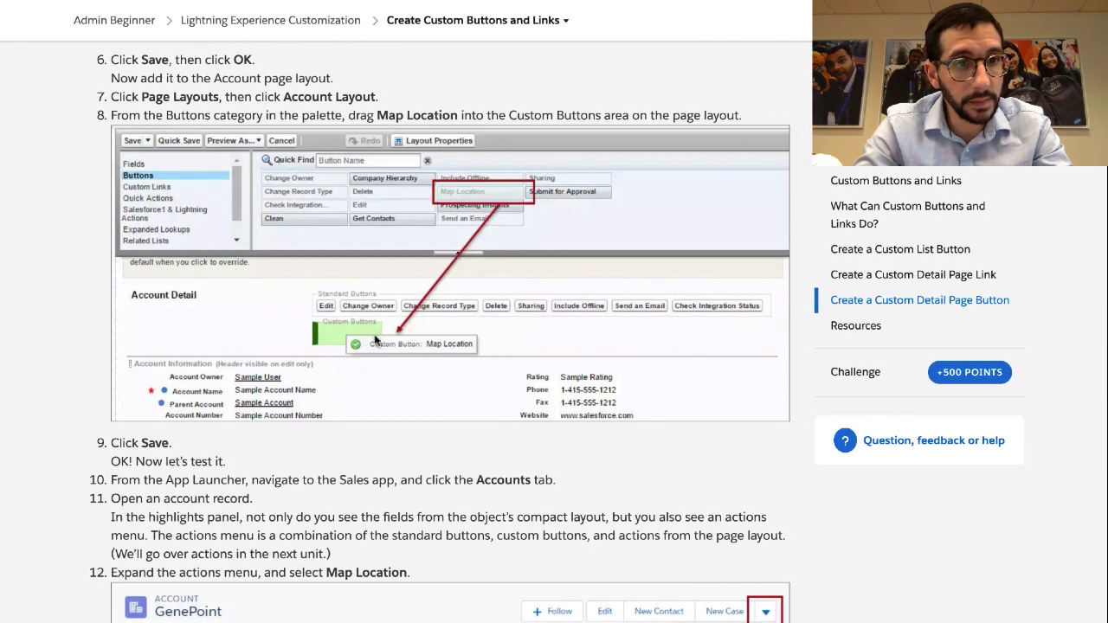
scroll(374, 340, down, 2)
scroll(350, 396, up, 2)
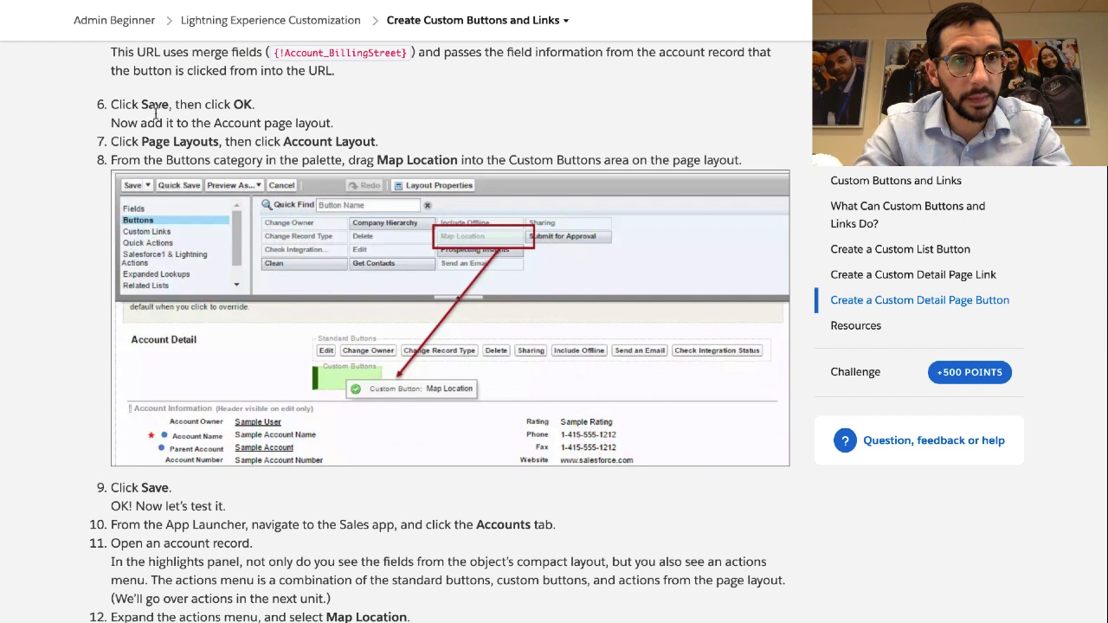
triple_click(168, 119)
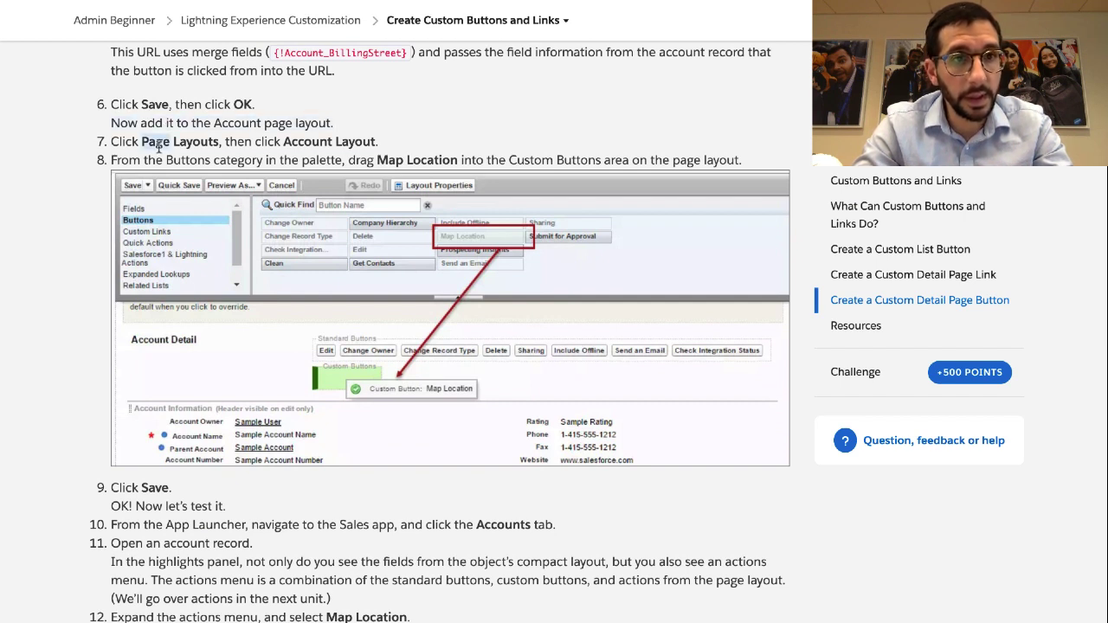
triple_click(159, 143)
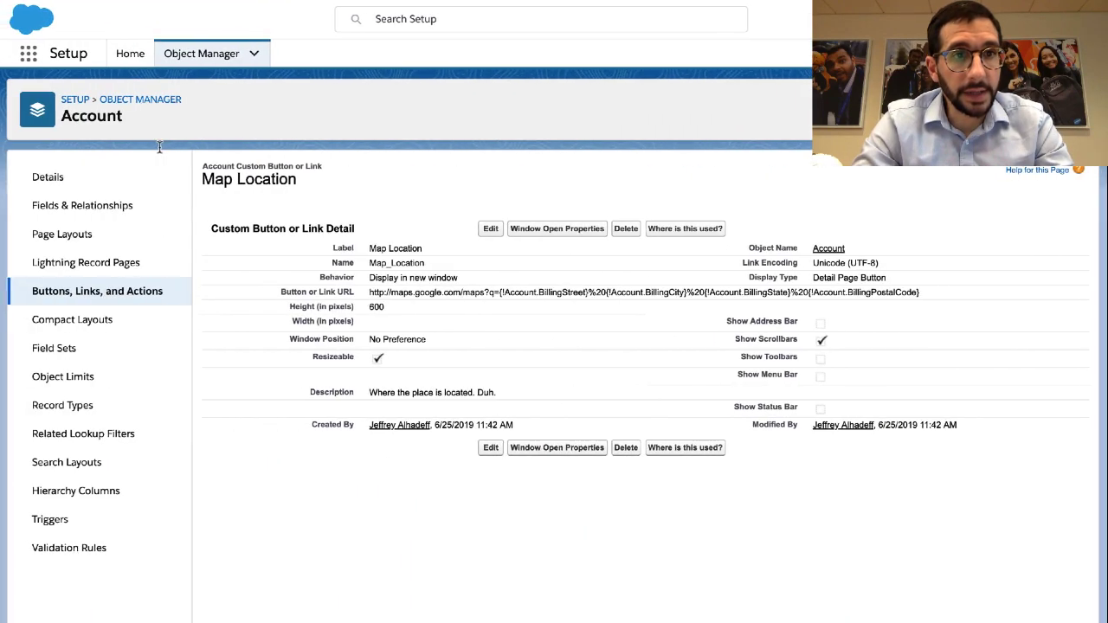
Open Account Layout and drag Map Location from Buttons into the Custom Buttons area
click(84, 246)
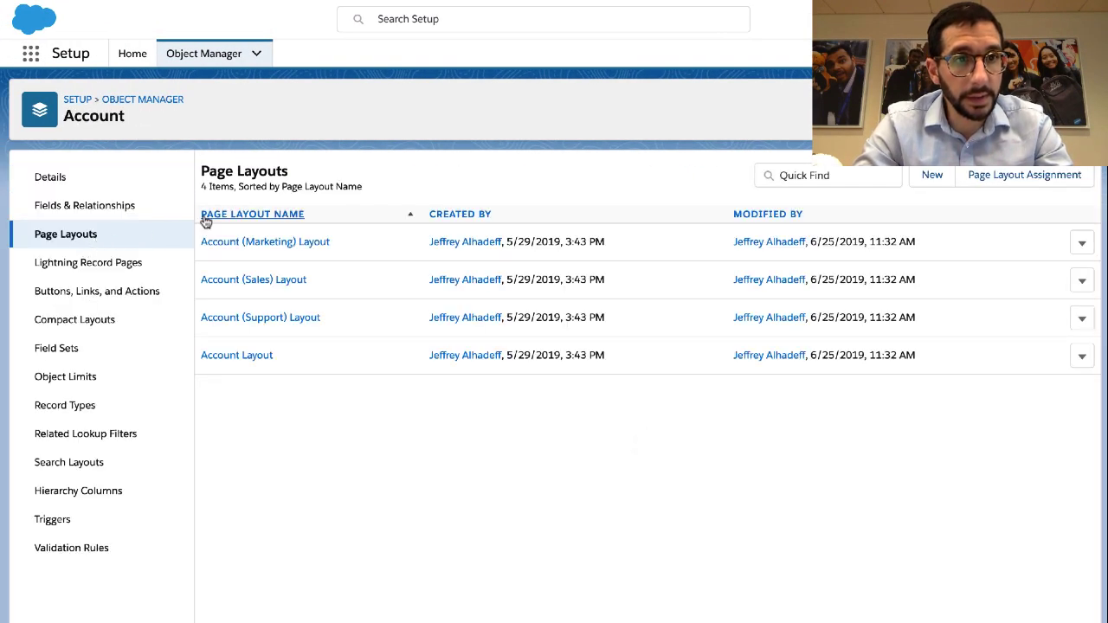
click(242, 356)
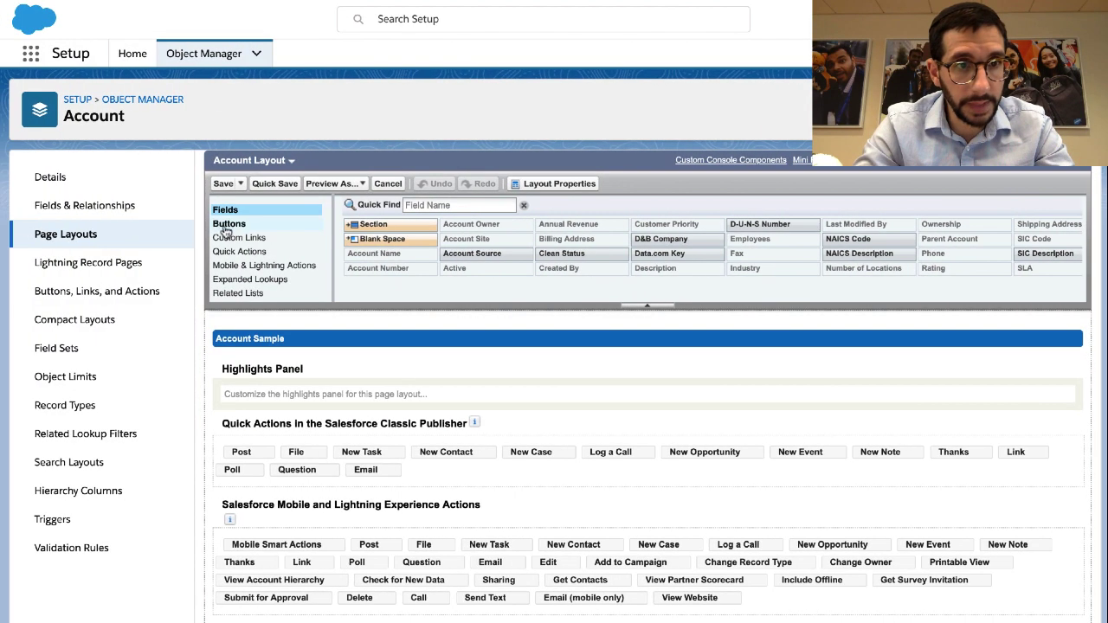
click(231, 225)
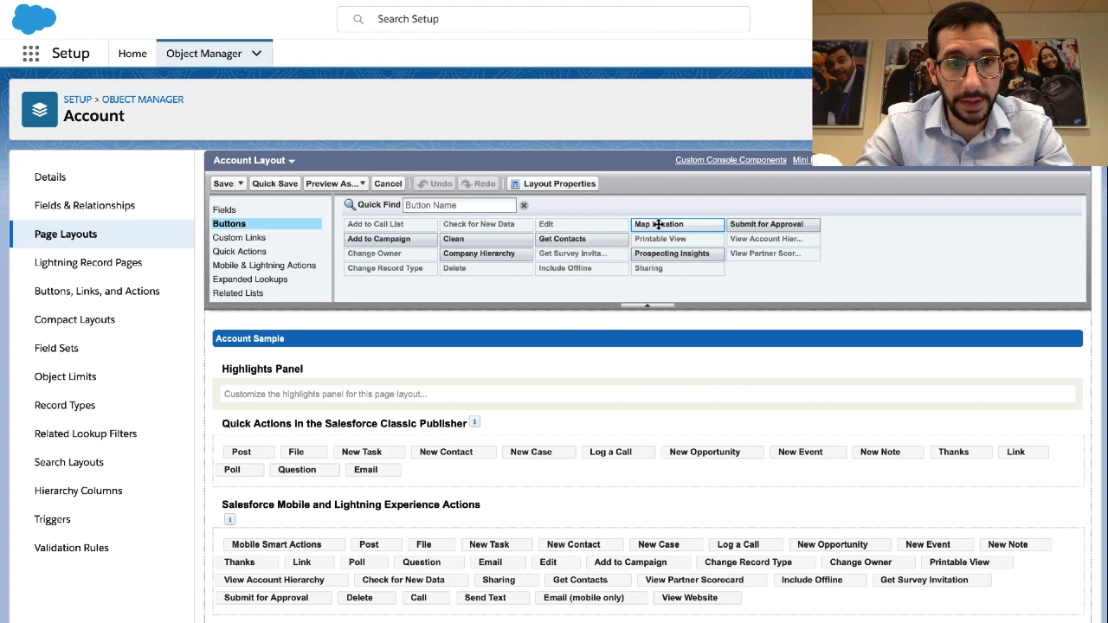
drag(658, 224, 322, 492)
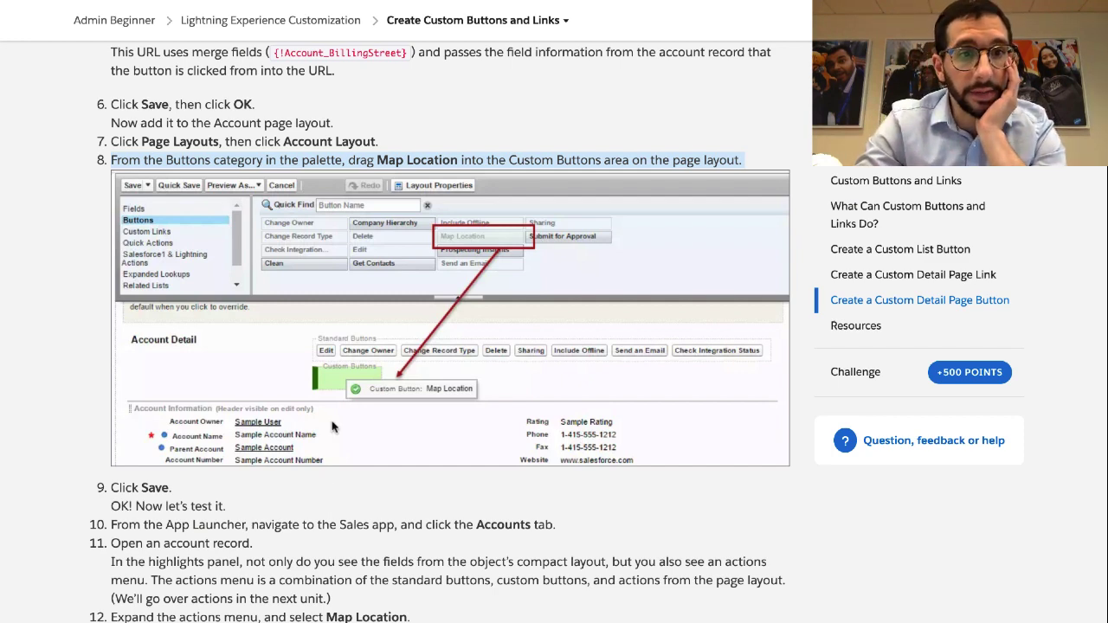
scroll(338, 406, left, 3)
key(ctrl+Left)
scroll(341, 388, up, 5)
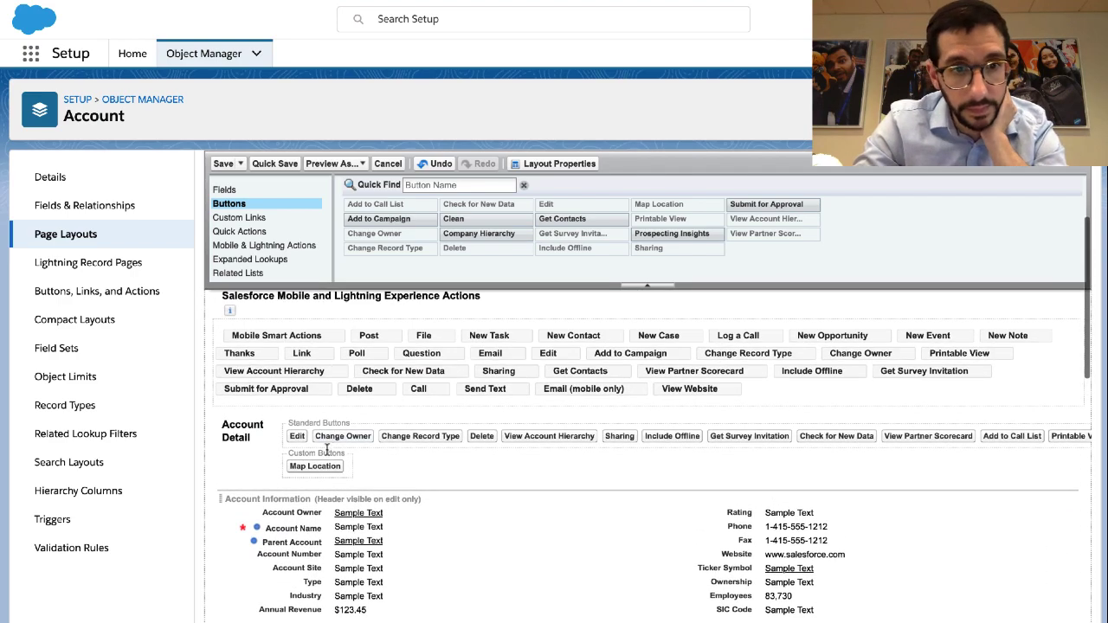
triple_click(315, 451)
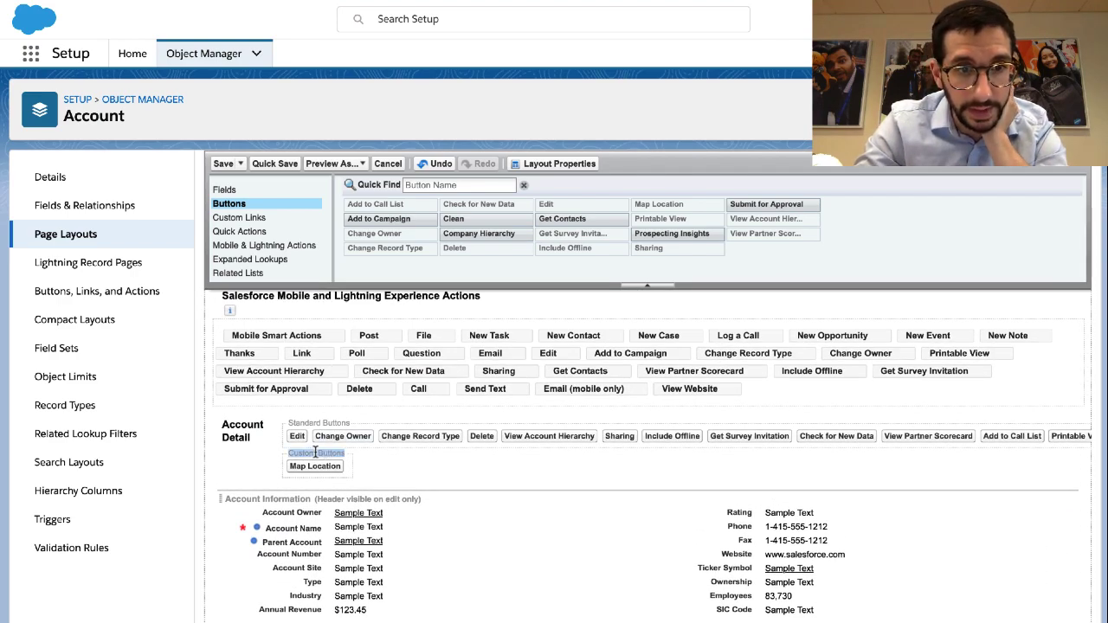
key(ctrl+Right)
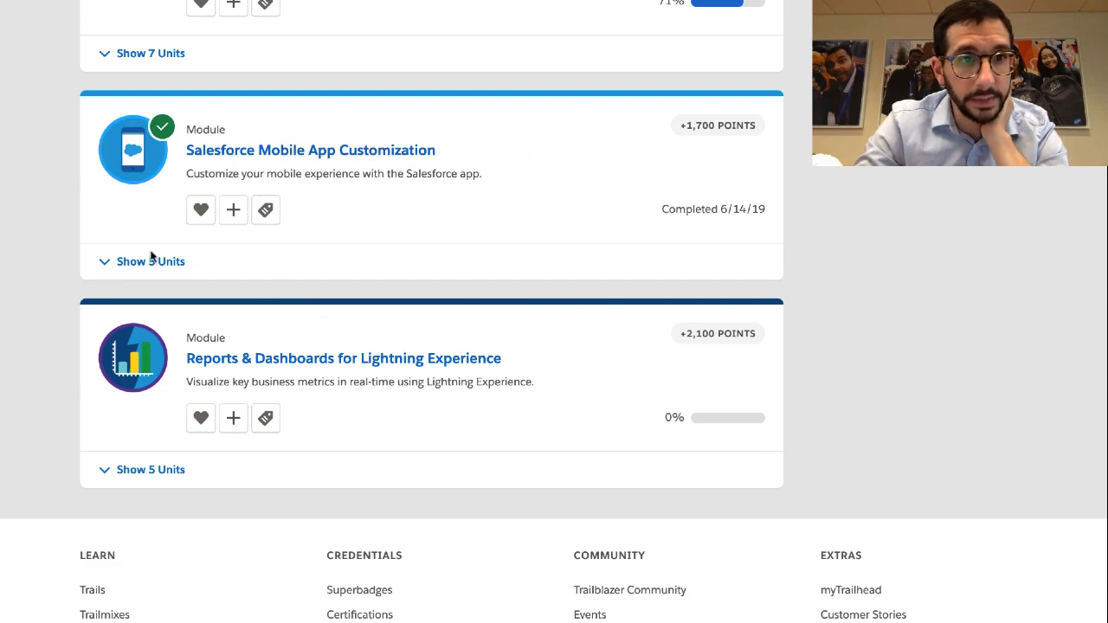
Open Create Custom Buttons and Links from Lightning Experience Customization and scroll to steps 9–12
scroll(158, 252, up, 2)
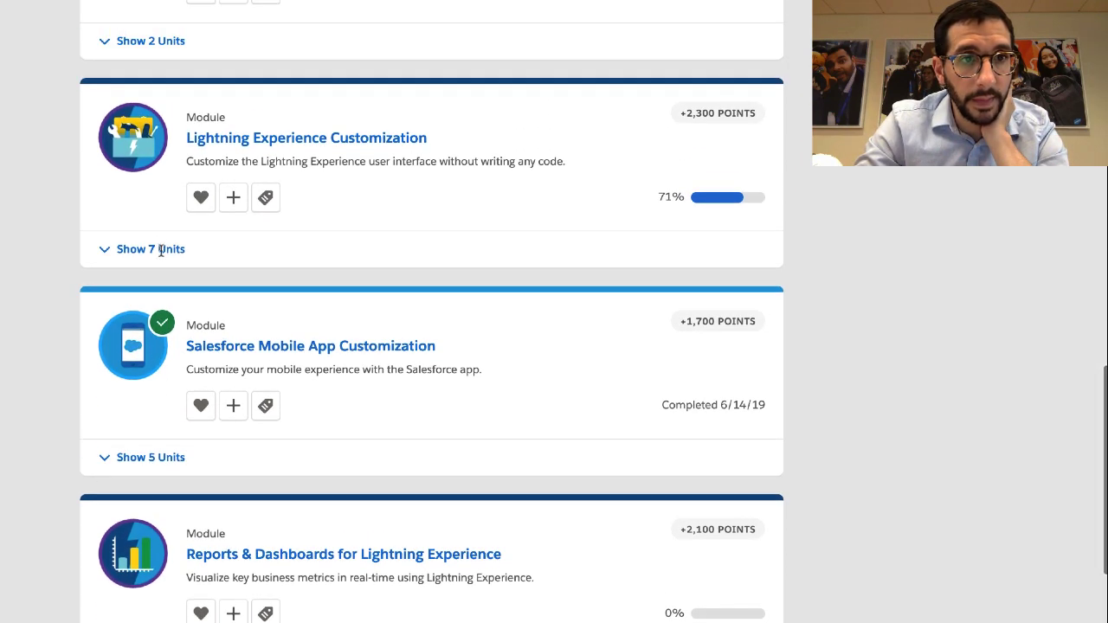
click(159, 250)
scroll(190, 342, down, 2)
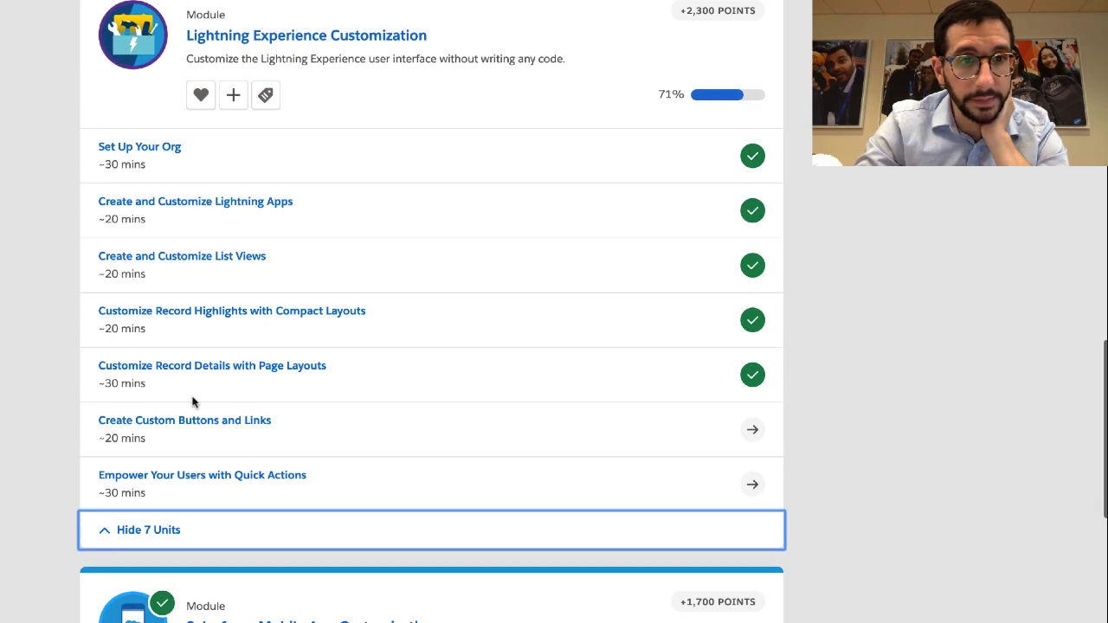
click(198, 419)
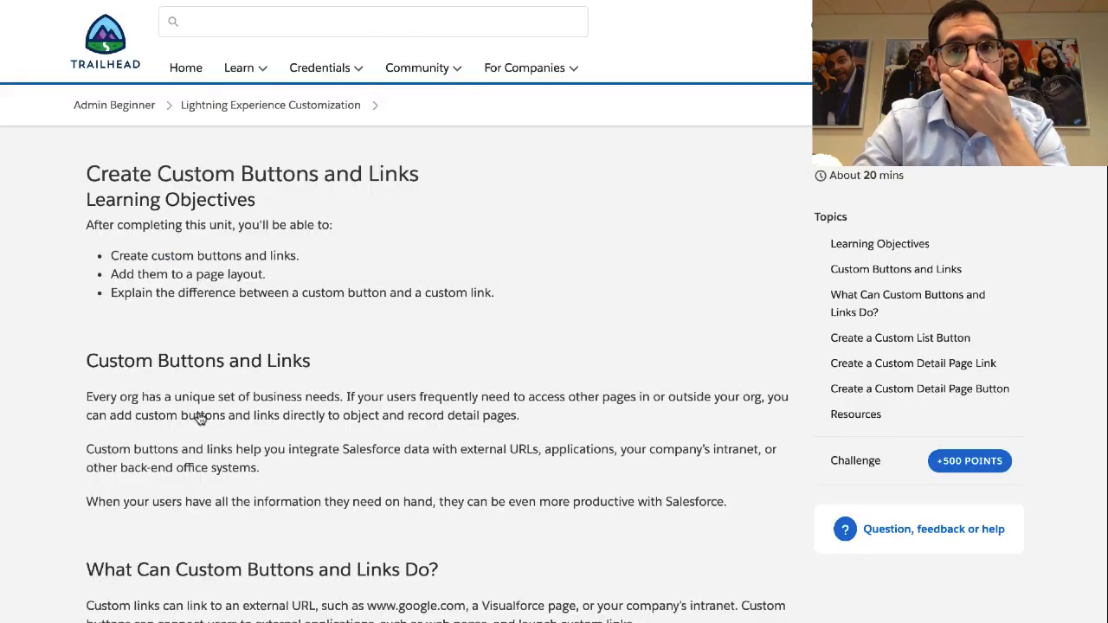
scroll(198, 419, down, 20)
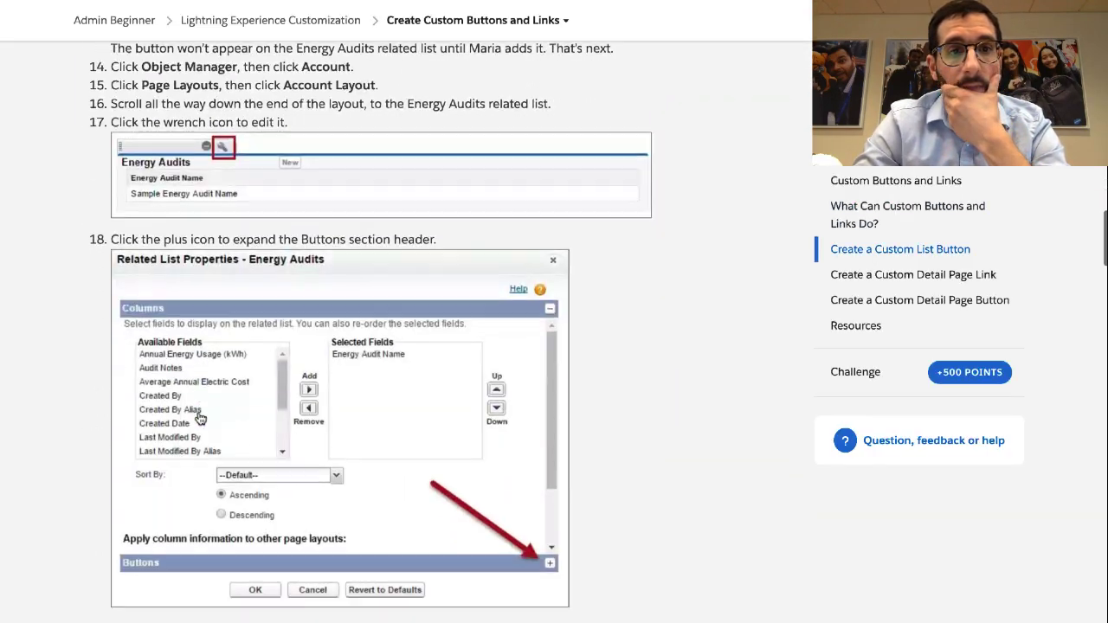
scroll(198, 419, down, 15)
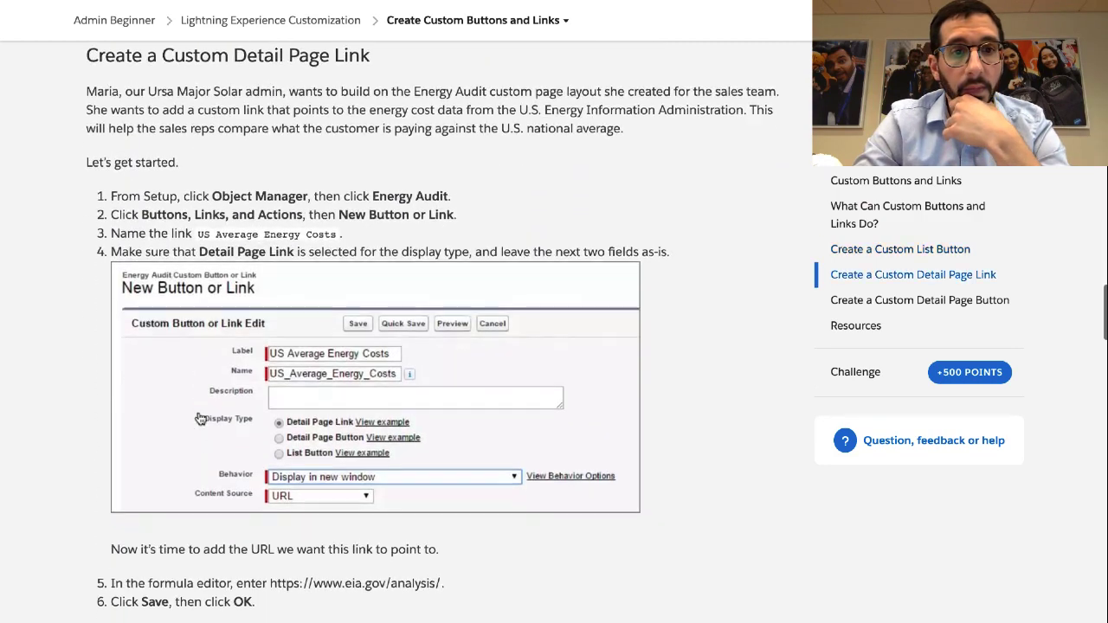
scroll(198, 420, down, 10)
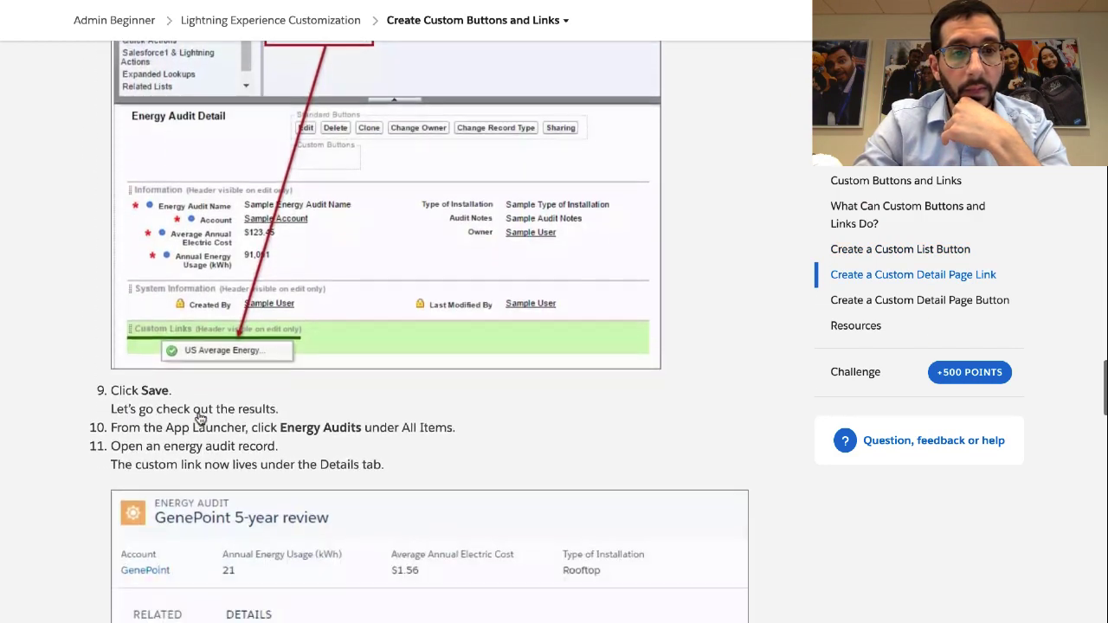
scroll(200, 418, down, 10)
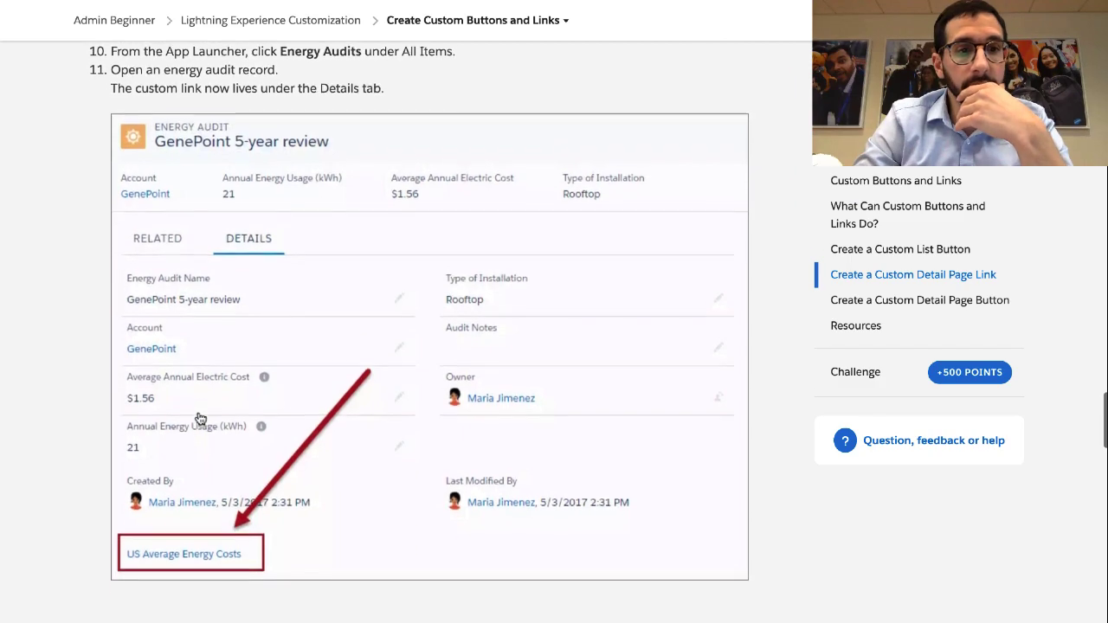
scroll(200, 419, down, 10)
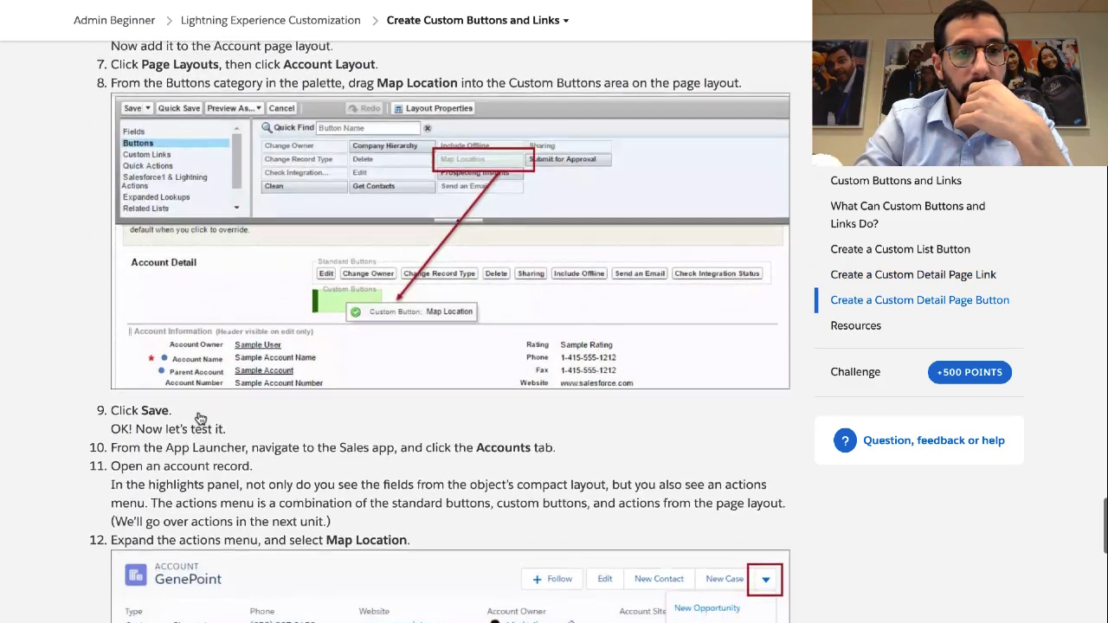
scroll(199, 420, up, 5)
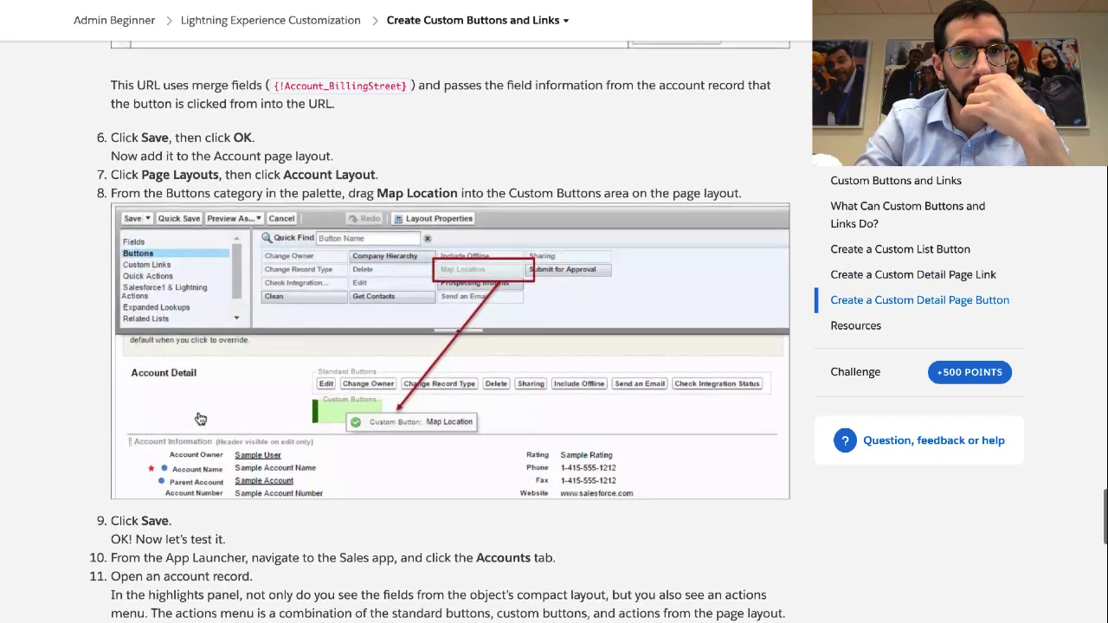
scroll(198, 416, down, 5)
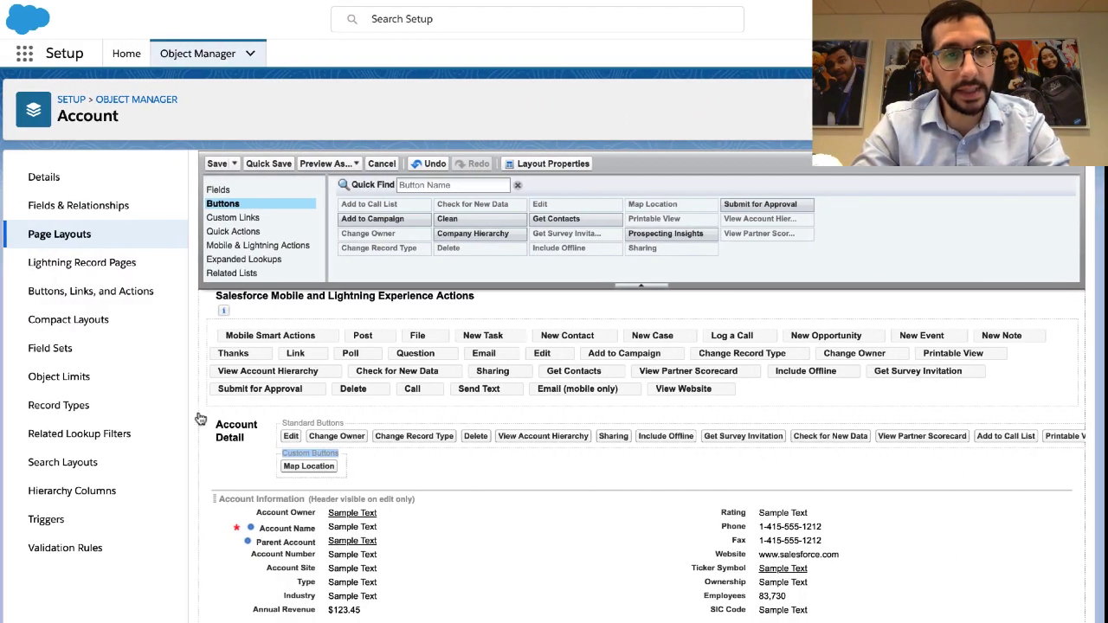
scroll(200, 419, left, 1)
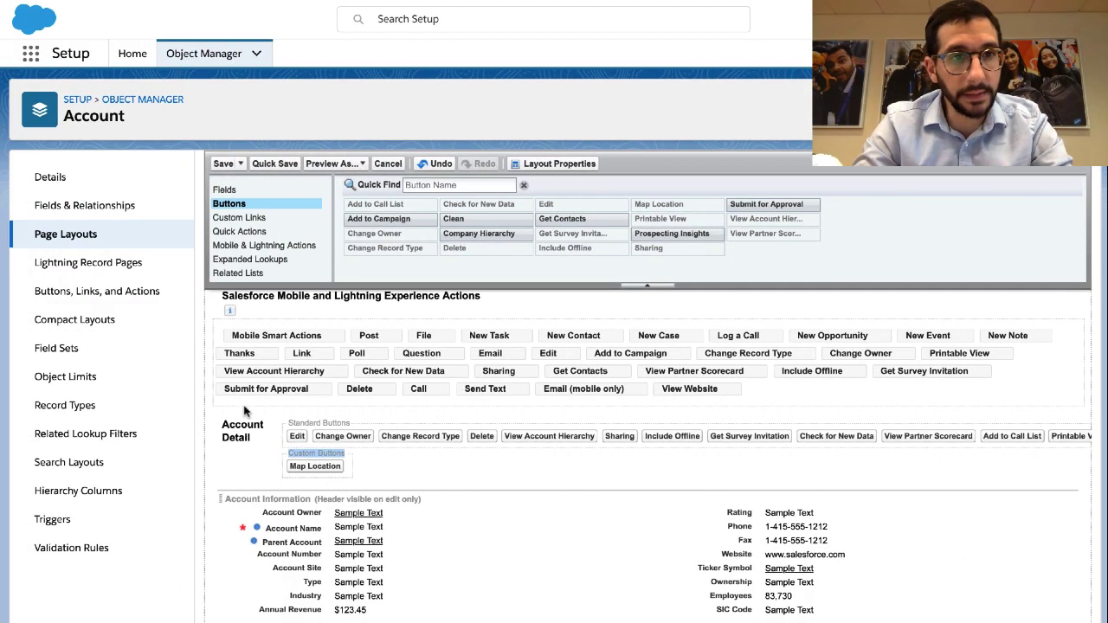
Save the Account Layout, then open GenePoint from the Sales app's Accounts tab
click(217, 163)
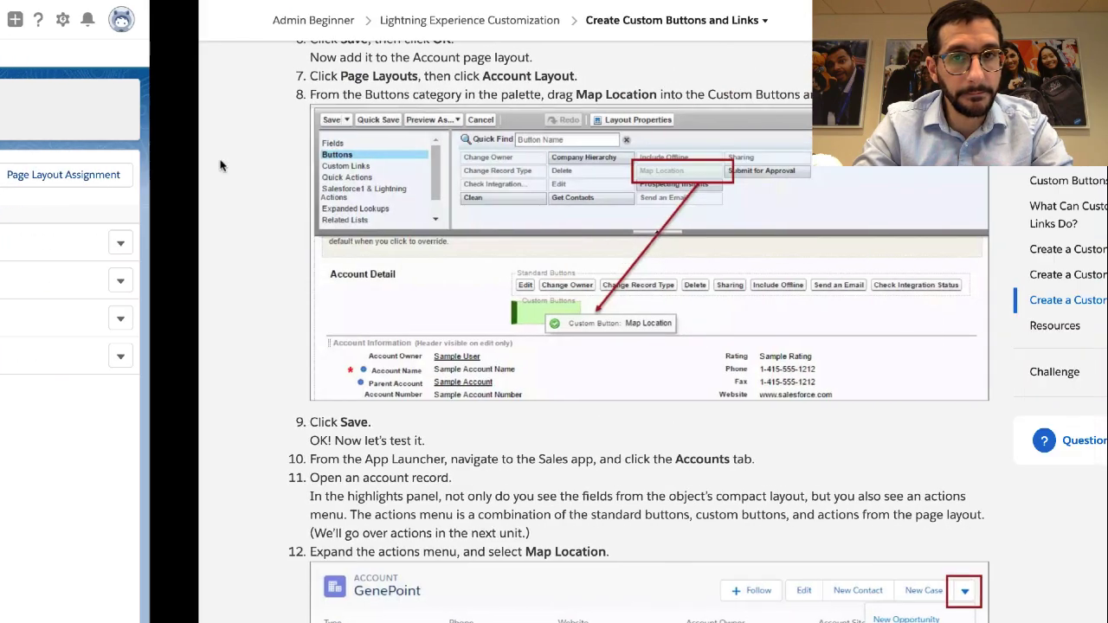
scroll(196, 300, down, 3)
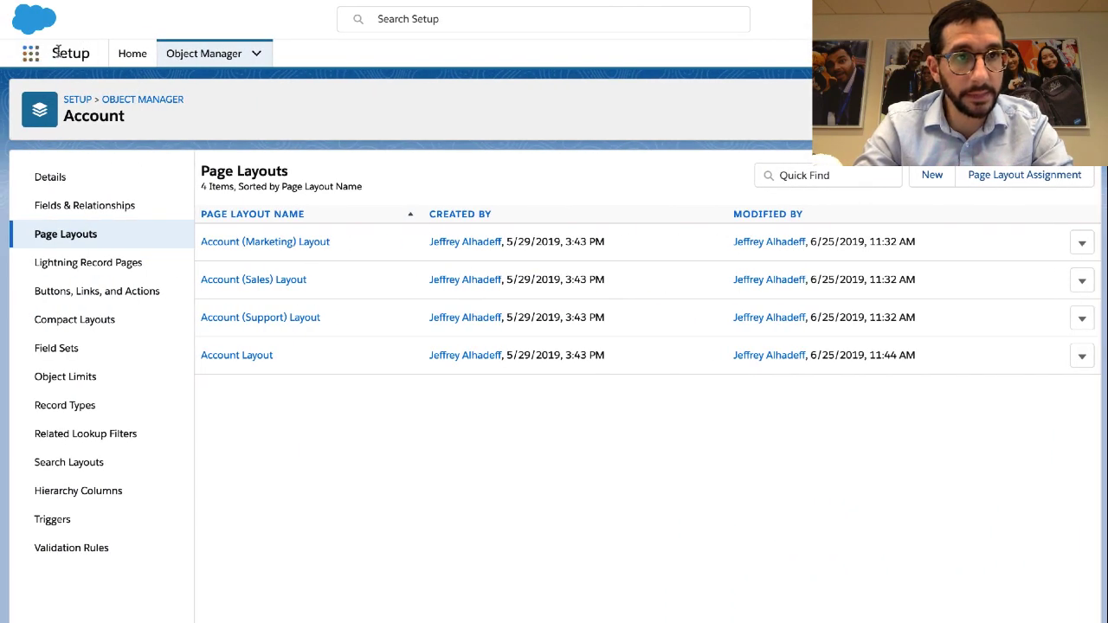
click(29, 55)
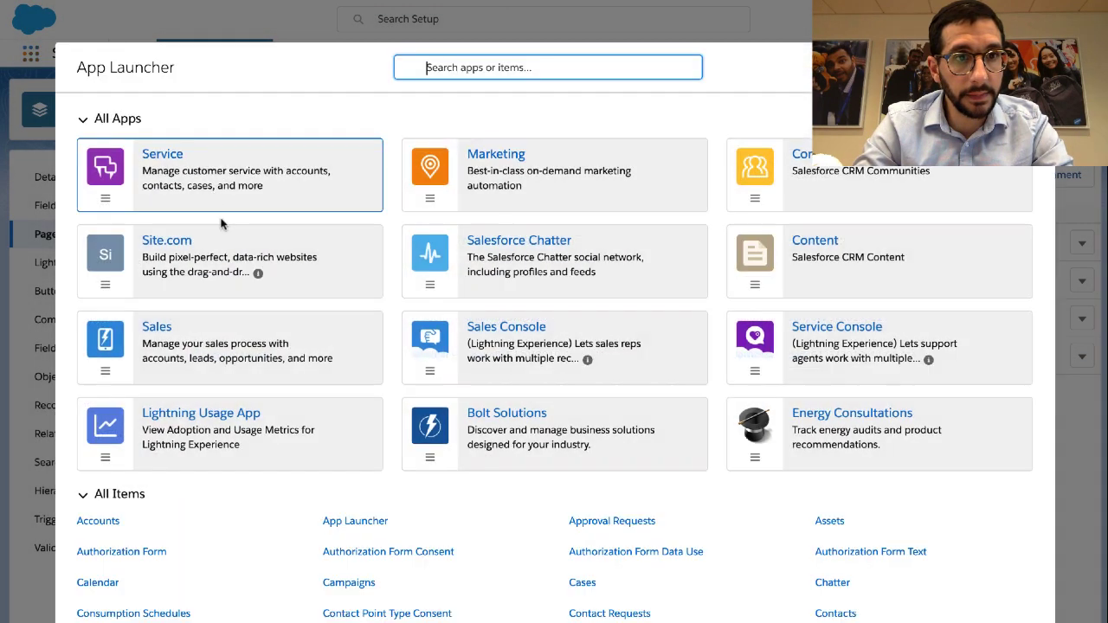
click(161, 329)
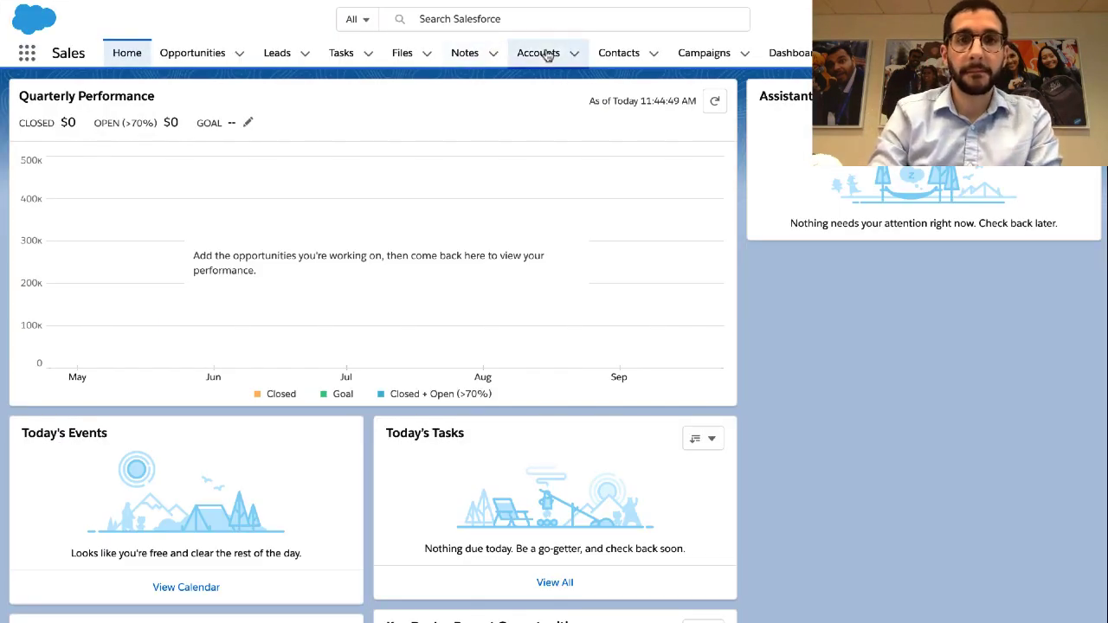
click(540, 53)
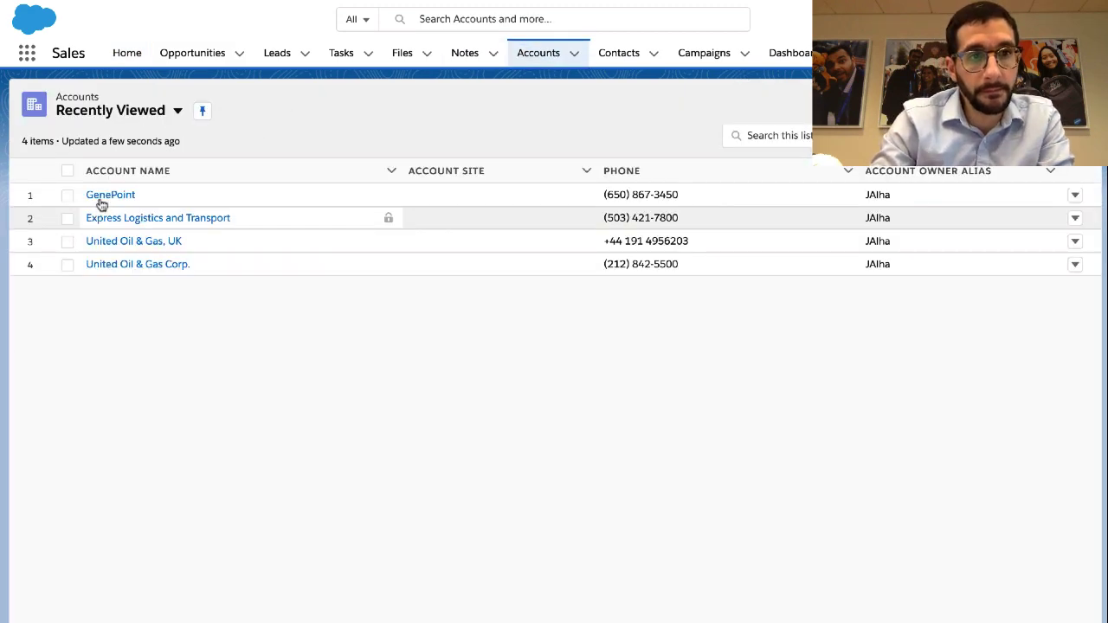
click(98, 195)
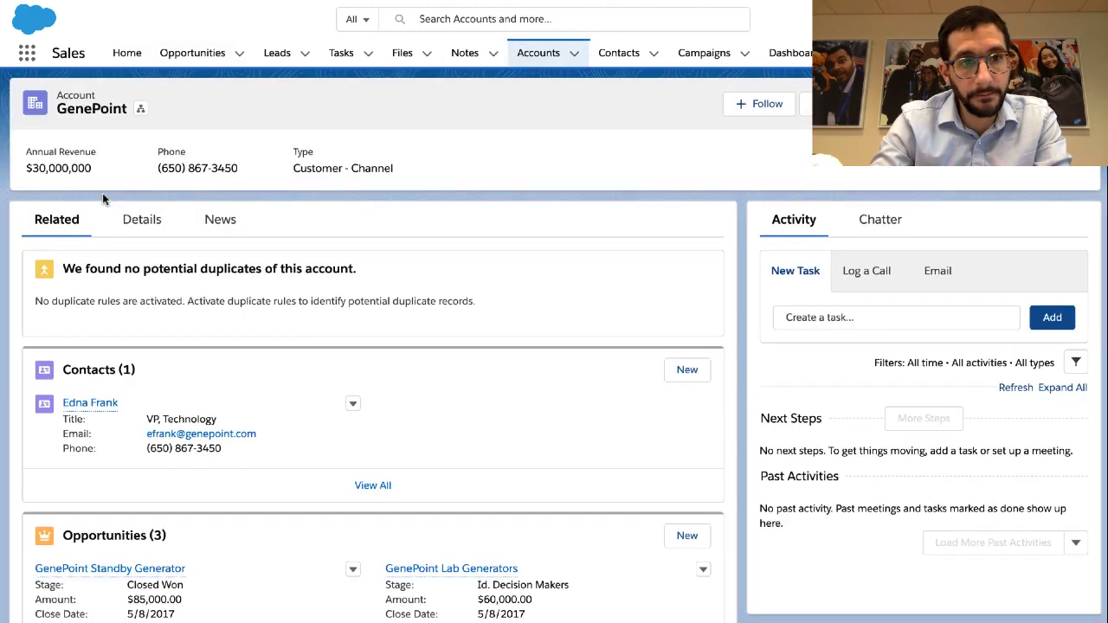
key(ctrl+Right)
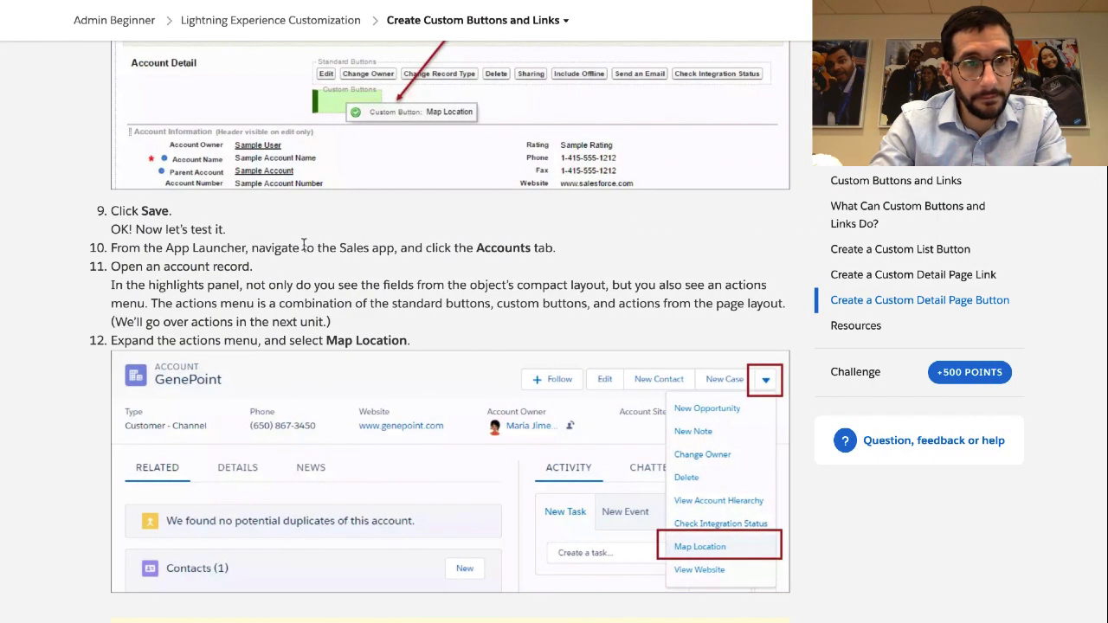
triple_click(180, 265)
scroll(180, 265, down, 1)
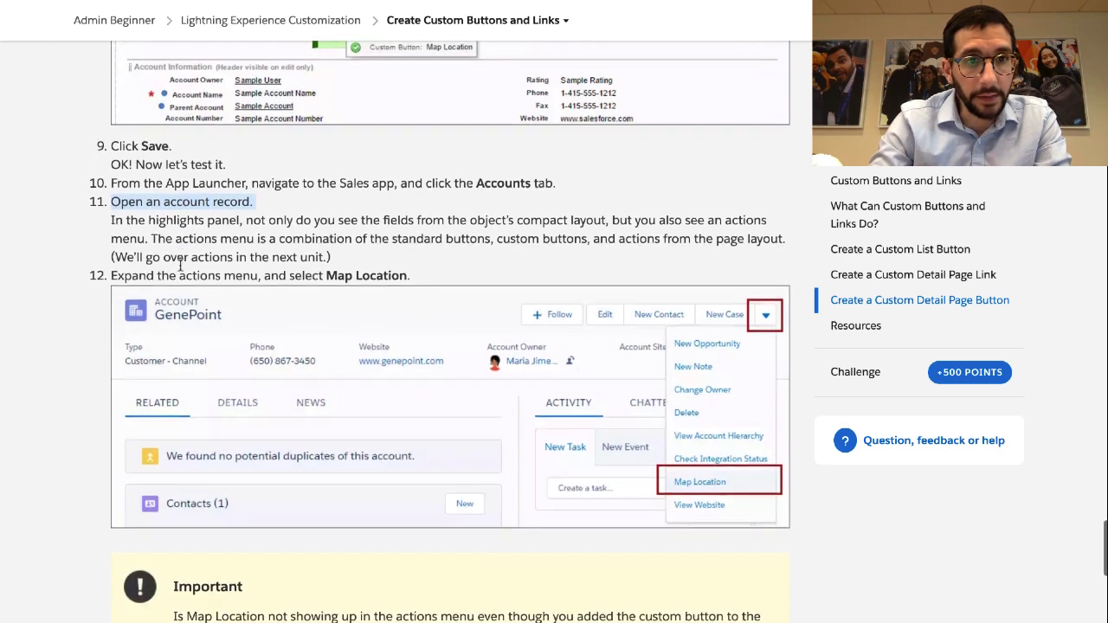
double_click(194, 188)
triple_click(194, 189)
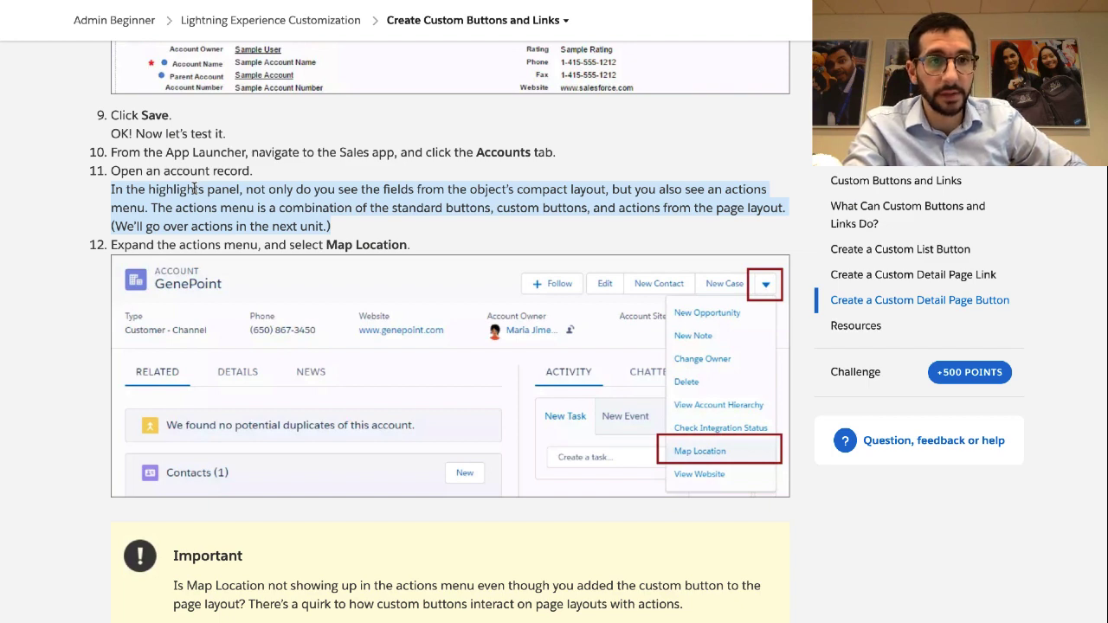
scroll(194, 189, down, 1)
double_click(188, 196)
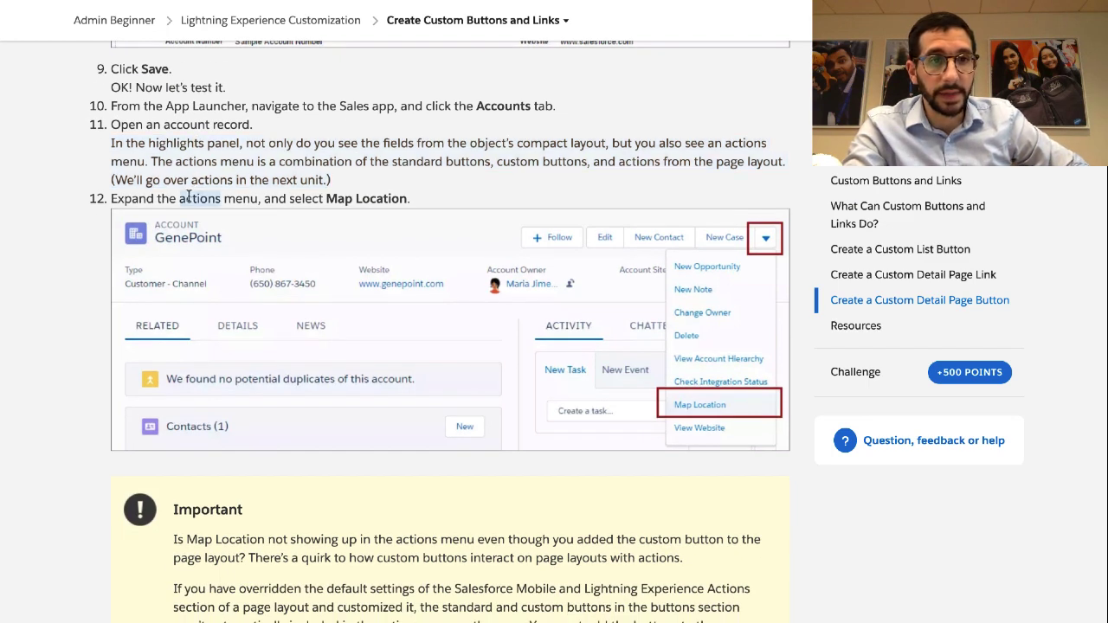
triple_click(188, 195)
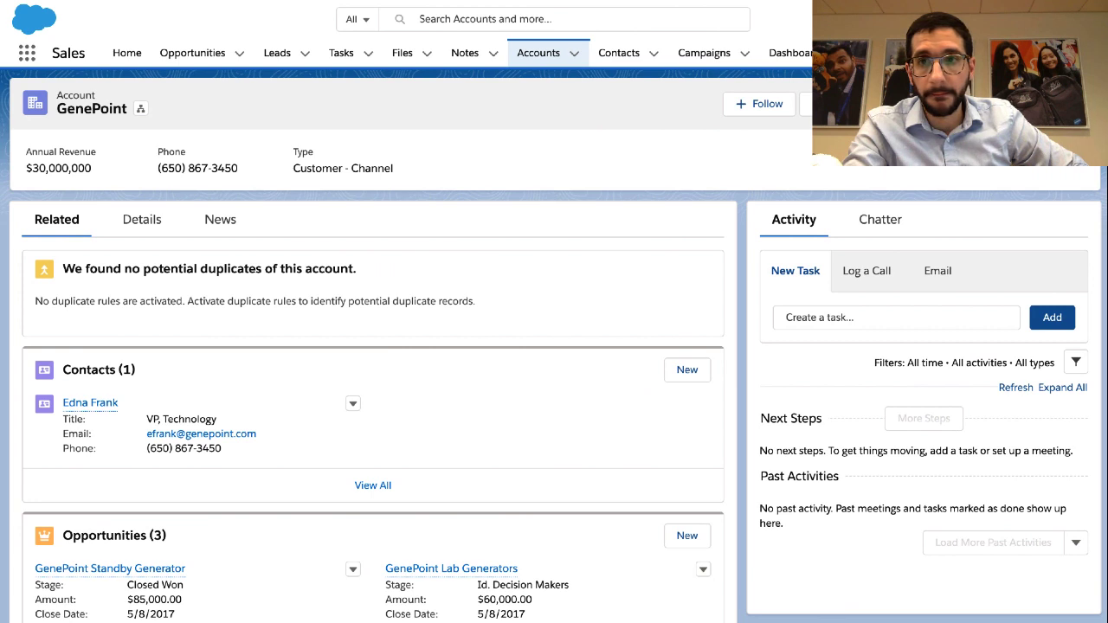
click(1074, 104)
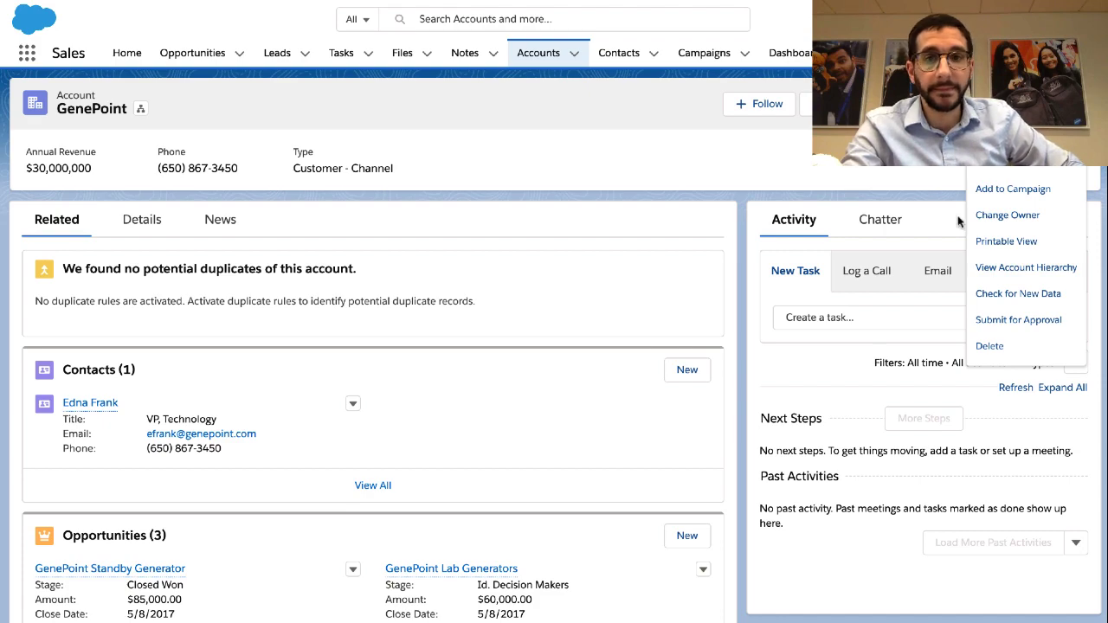
scroll(1022, 258, down, 2)
scroll(1022, 258, up, 2)
key(ctrl+Right)
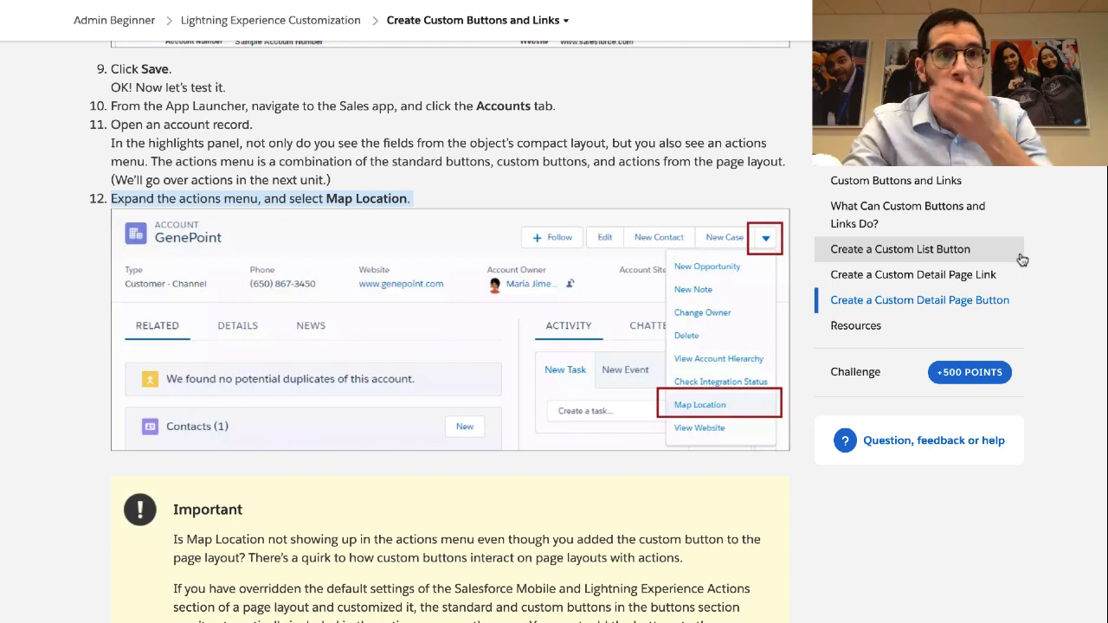
scroll(668, 218, up, 2)
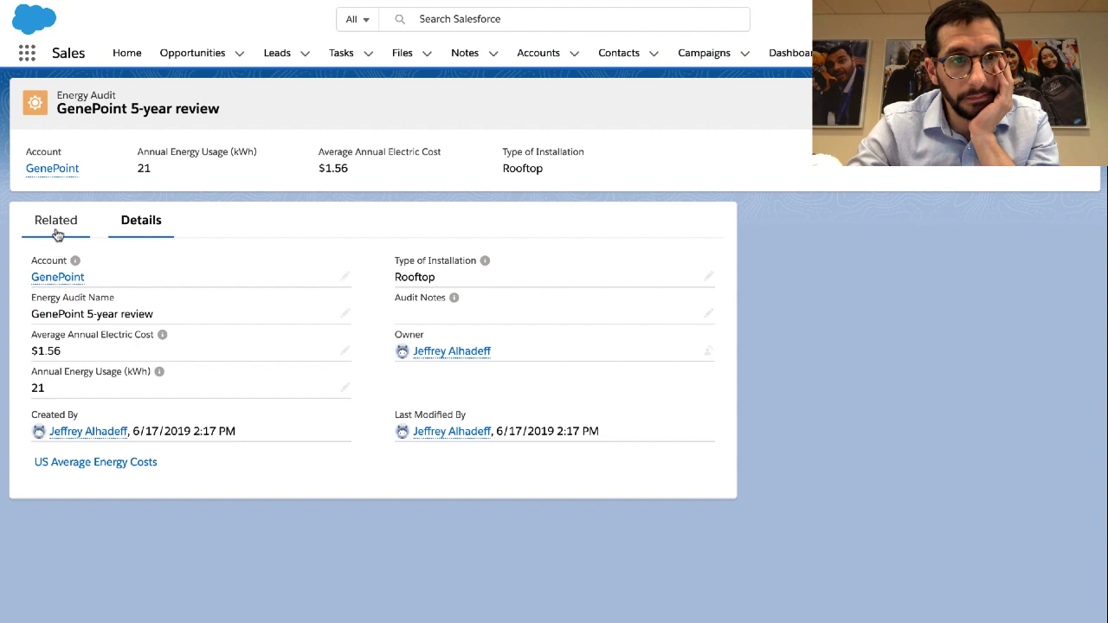
Go from the energy audit's Related and Details tabs to GenePoint, then open Setup
click(56, 230)
click(137, 228)
click(1074, 103)
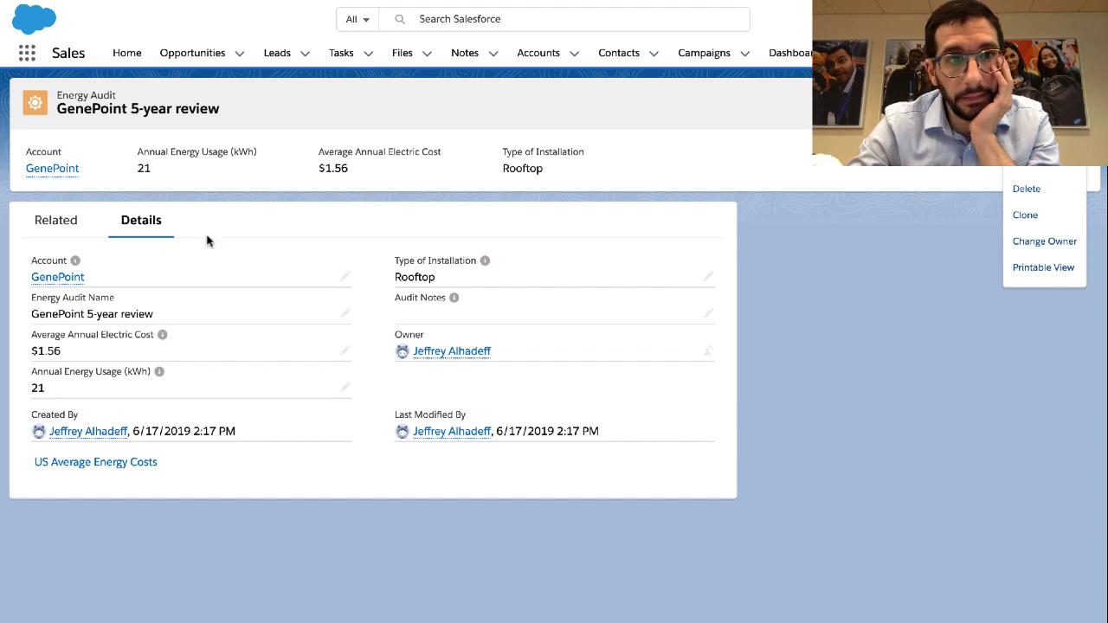
click(52, 171)
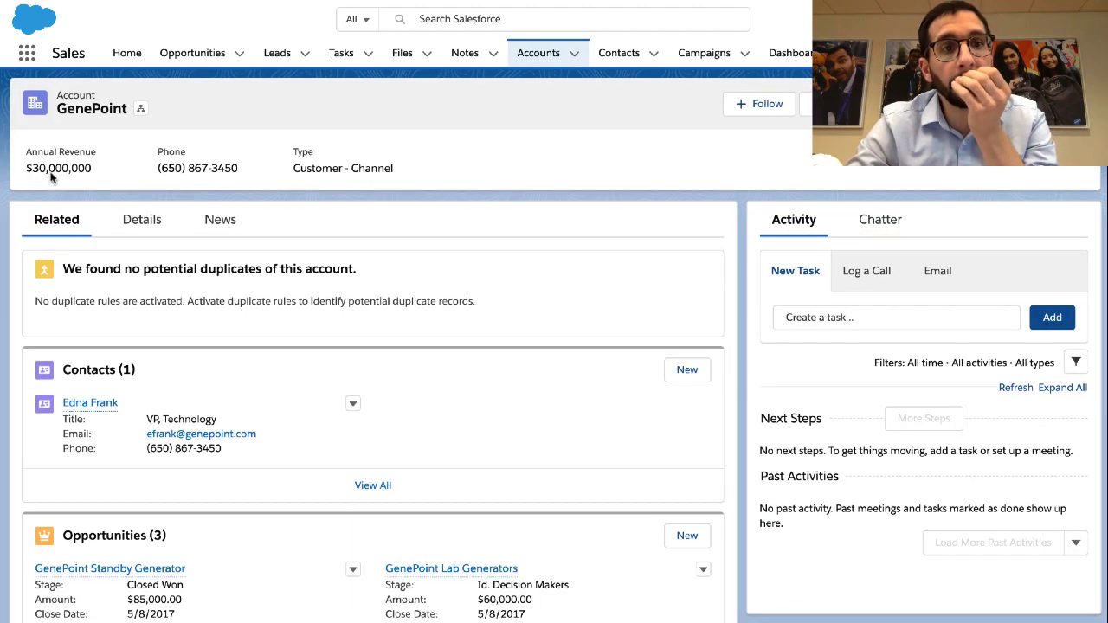
scroll(71, 357, down, 3)
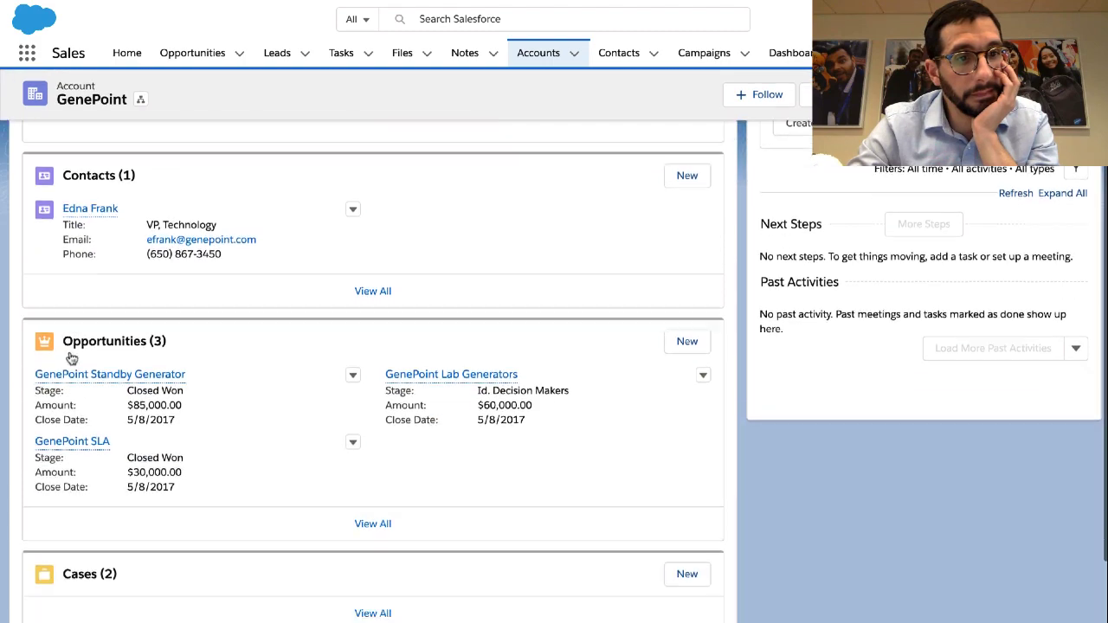
scroll(71, 356, down, 4)
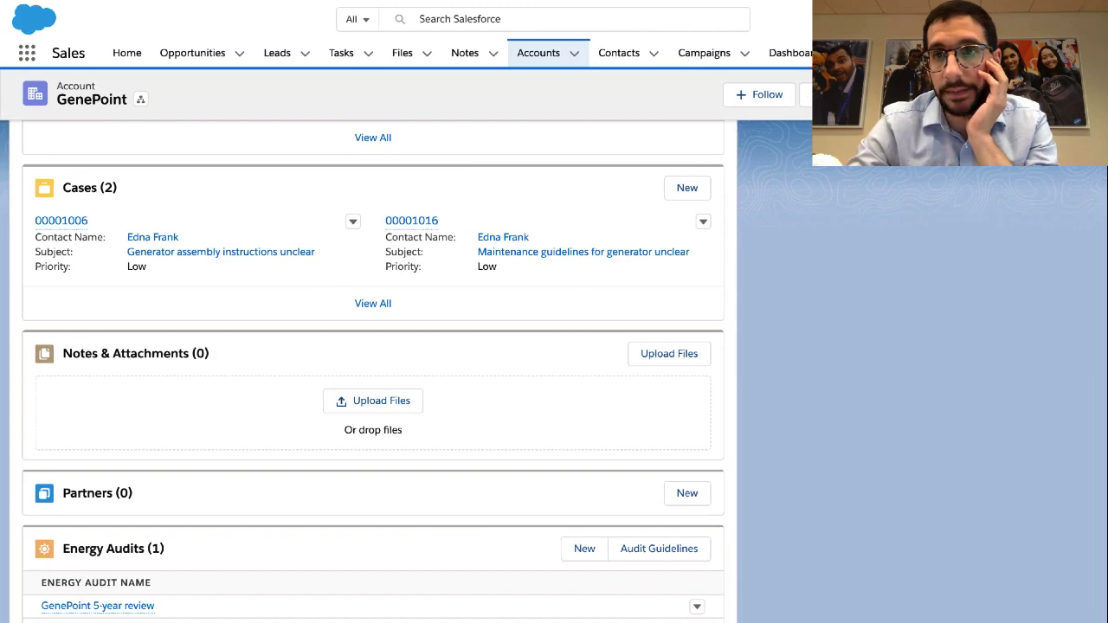
click(1027, 19)
click(956, 63)
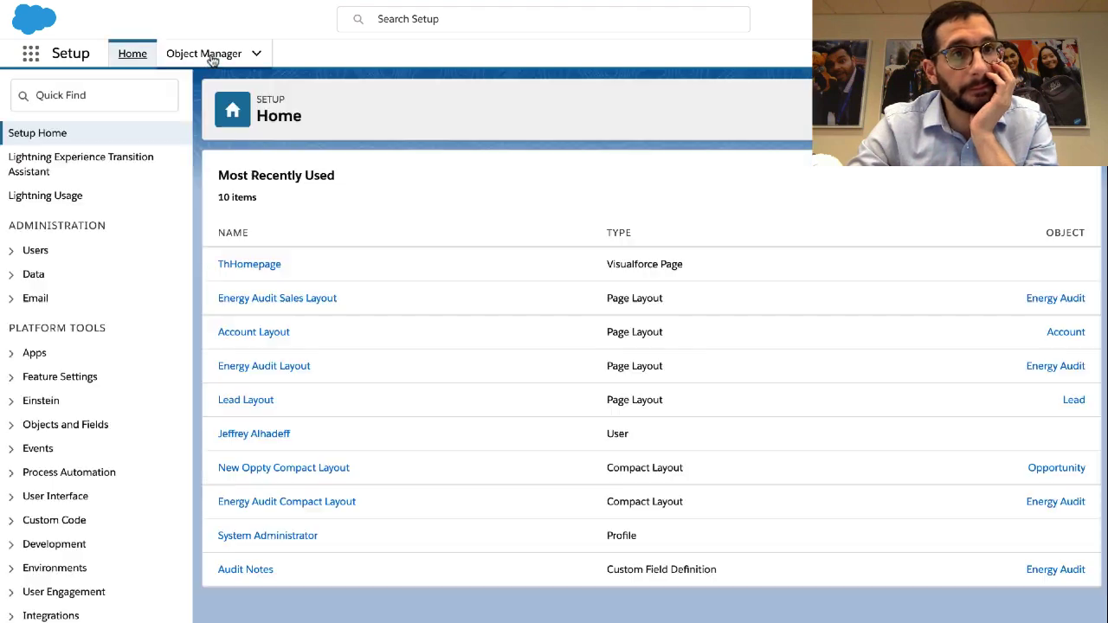
Reopen Account Layout via Object Manager > Account > Page Layouts and save it again
click(206, 54)
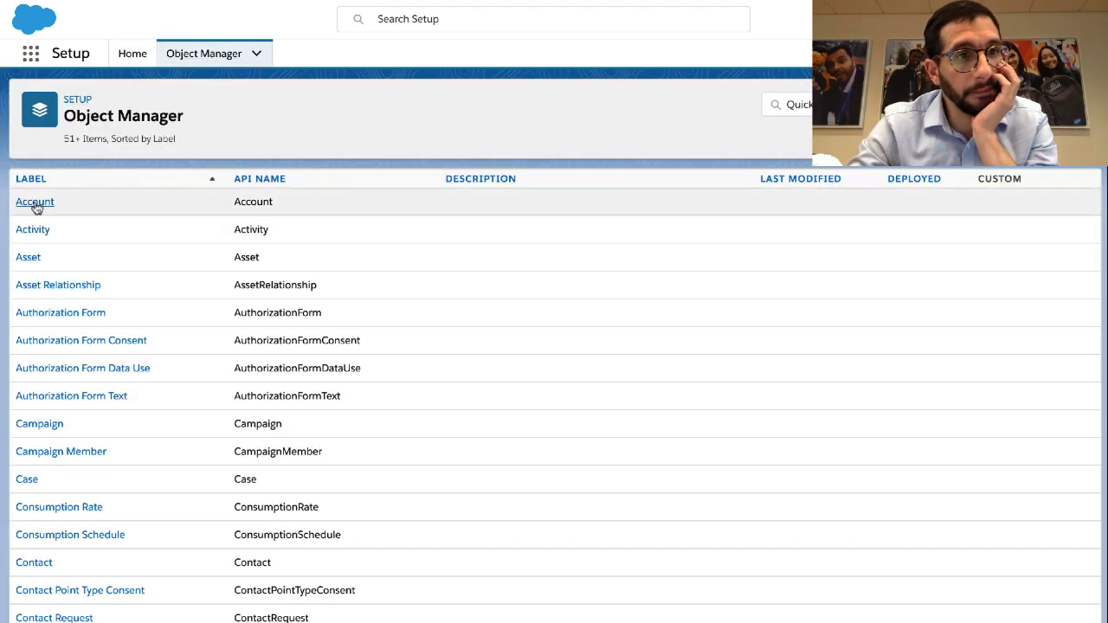
click(38, 205)
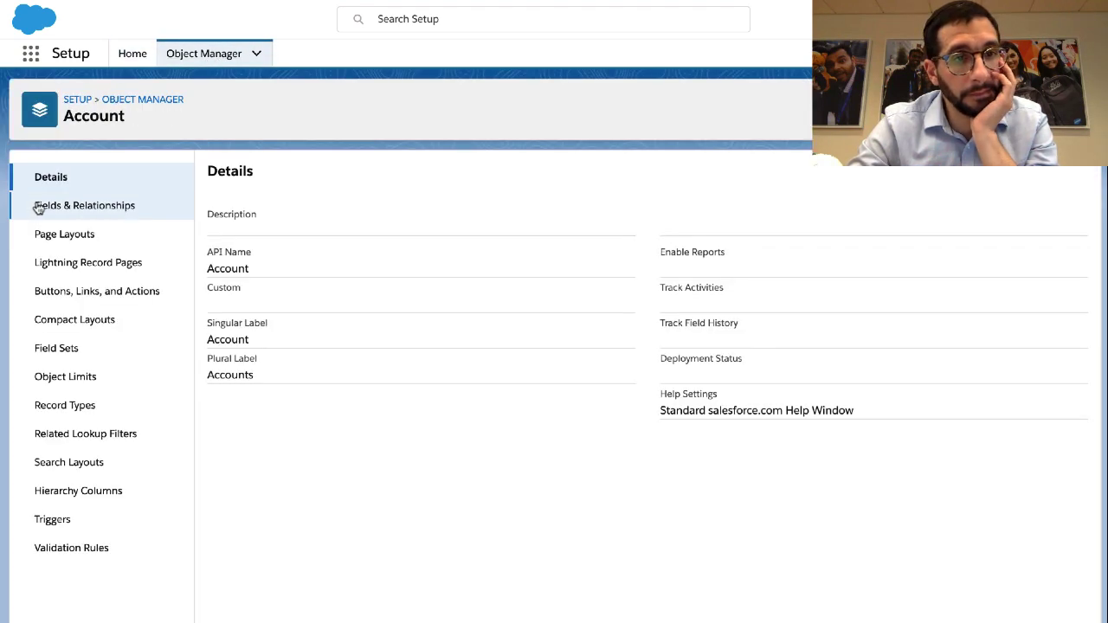
click(115, 240)
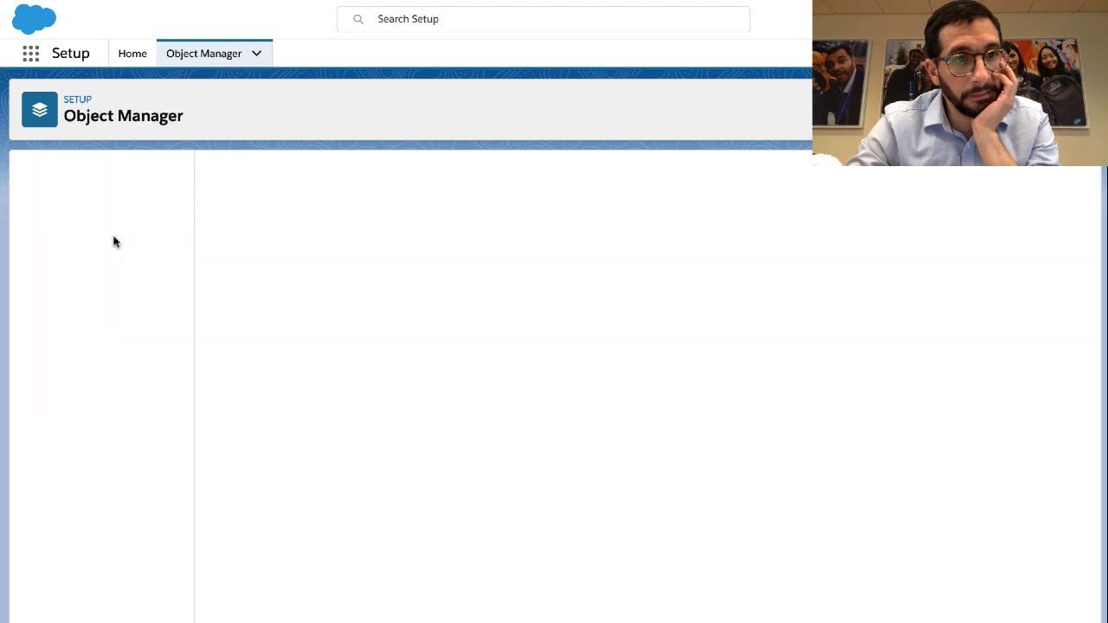
click(247, 359)
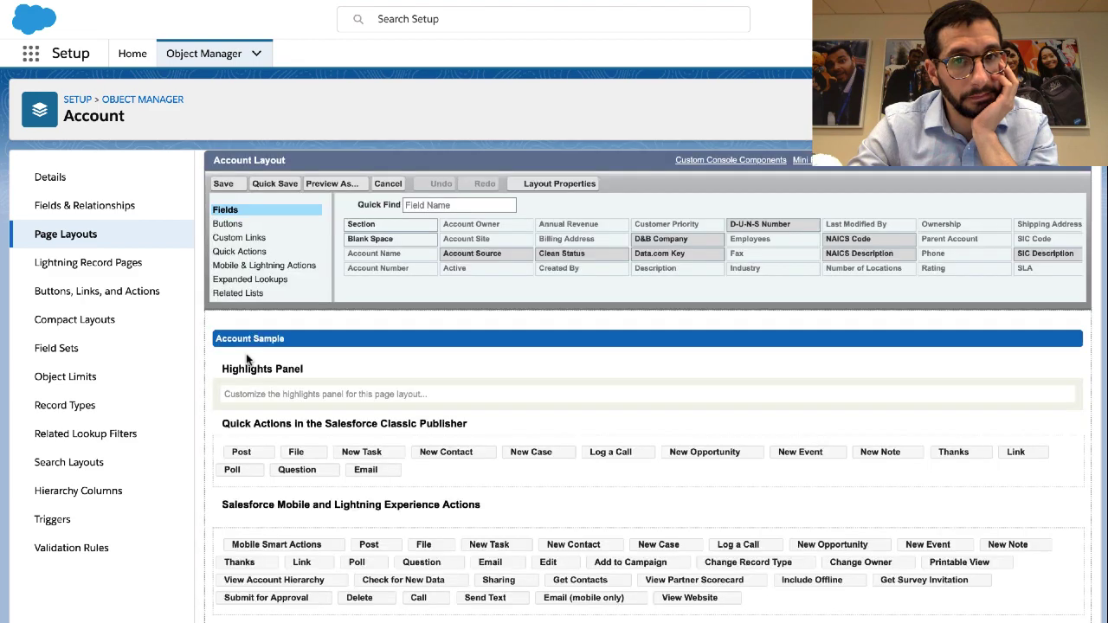
scroll(247, 359, down, 4)
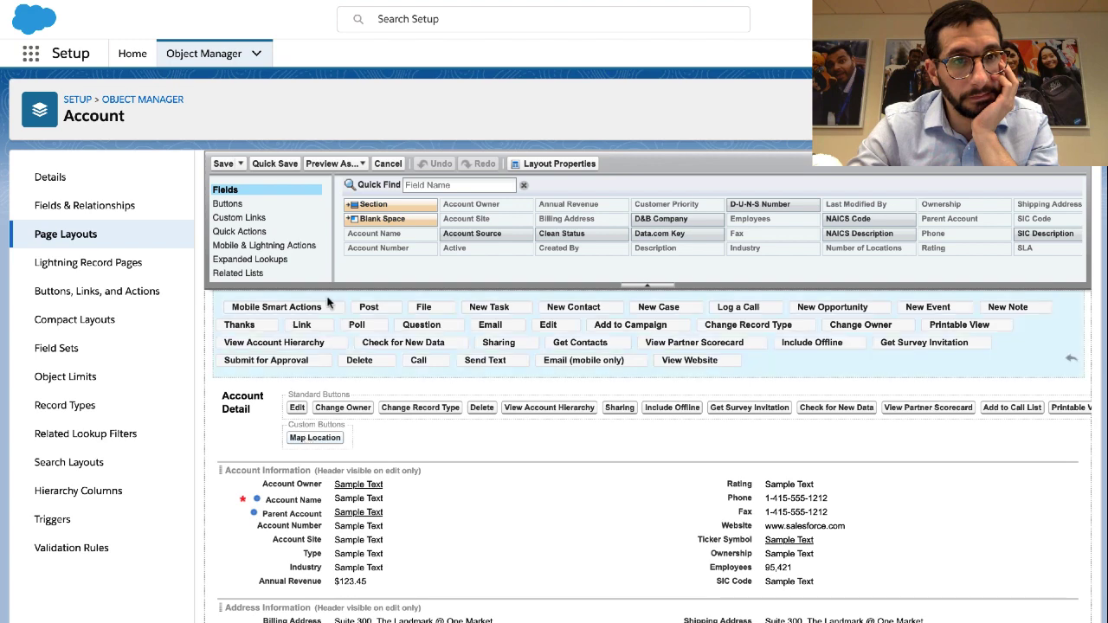
click(225, 163)
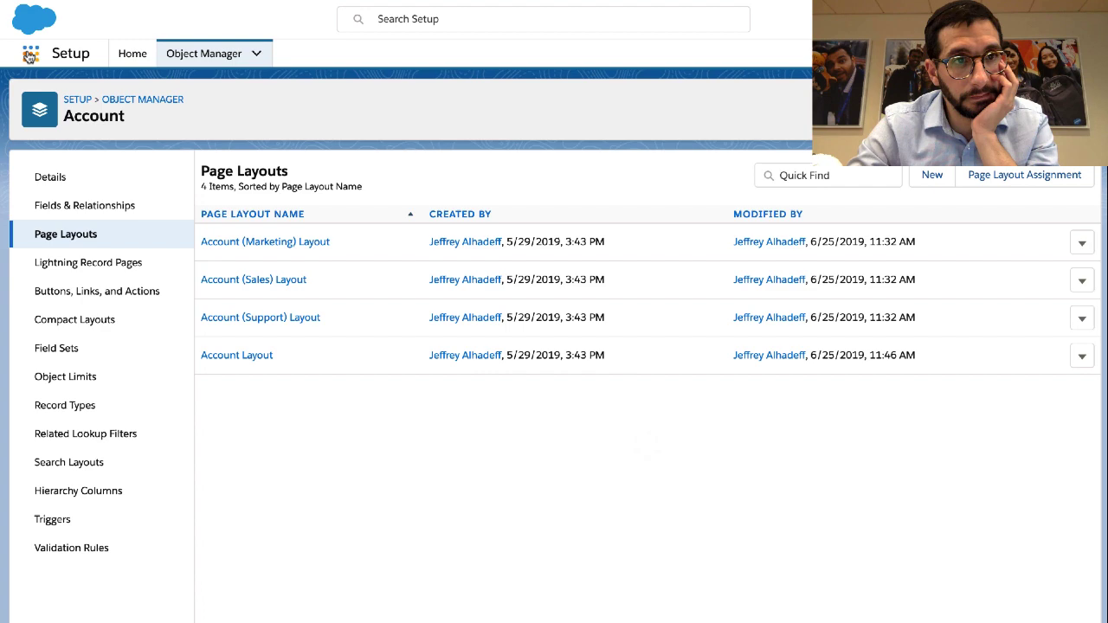
click(30, 56)
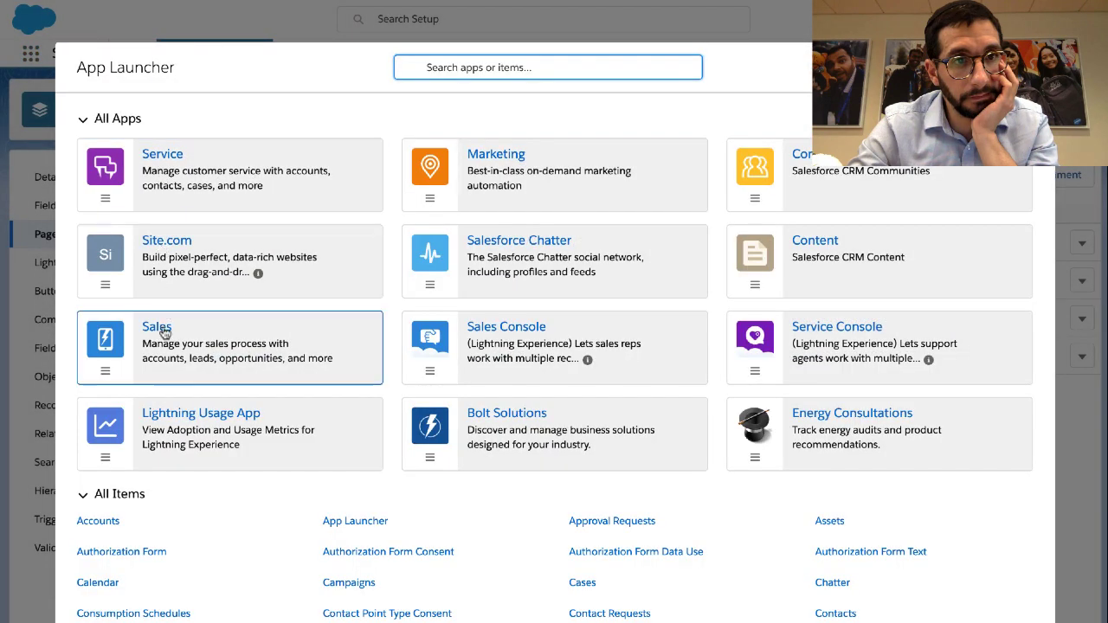
Open GenePoint from Sales Accounts, find Map Location missing from its actions, and read the Important note
click(164, 333)
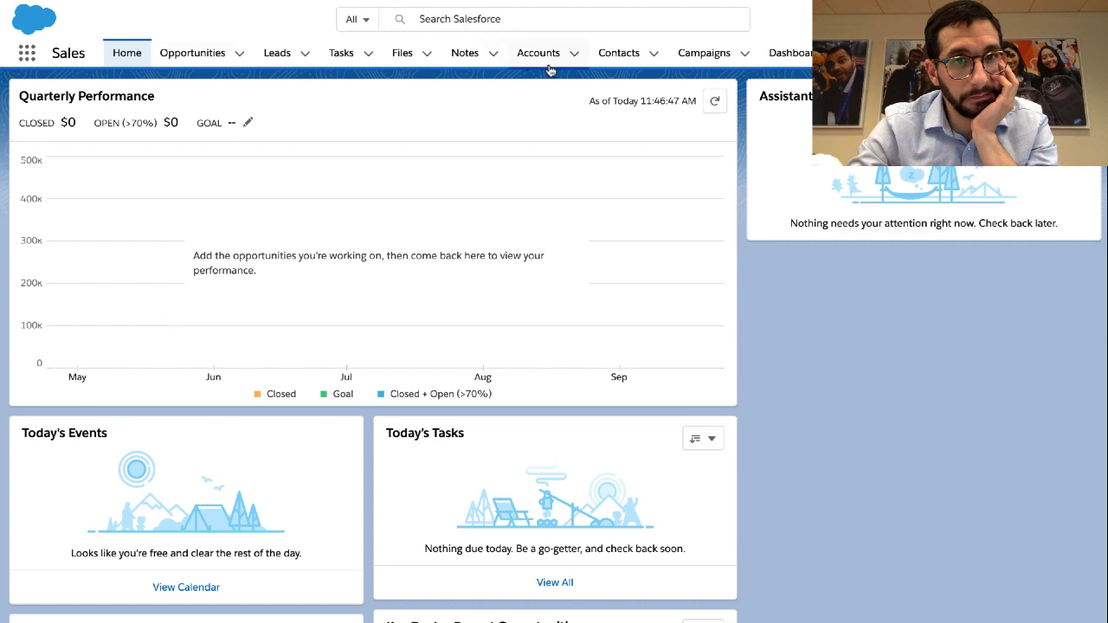
click(538, 54)
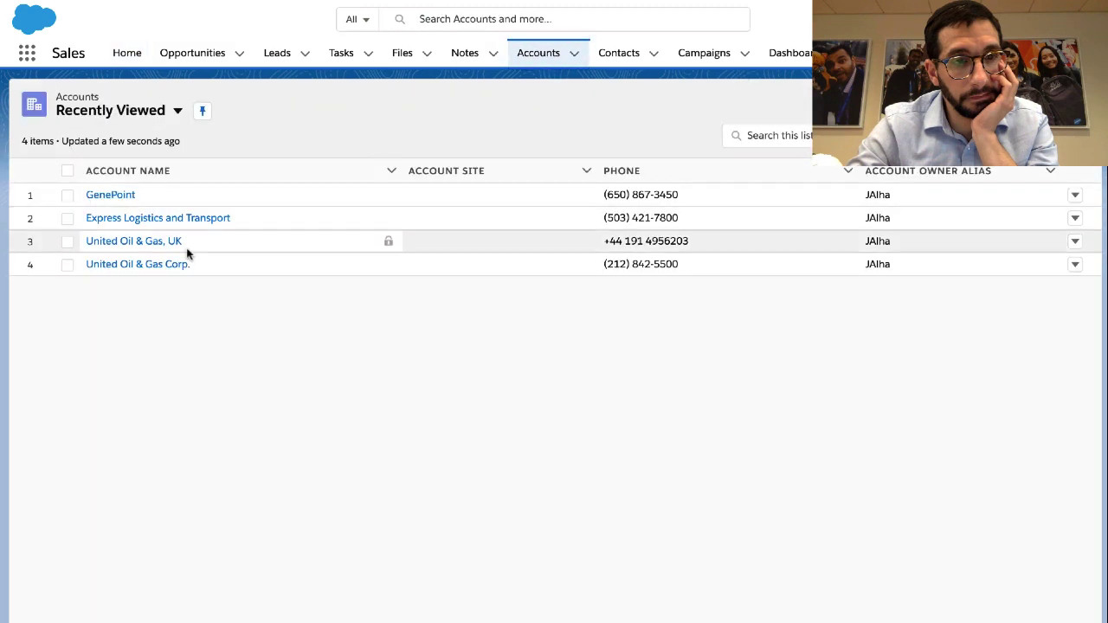
click(114, 197)
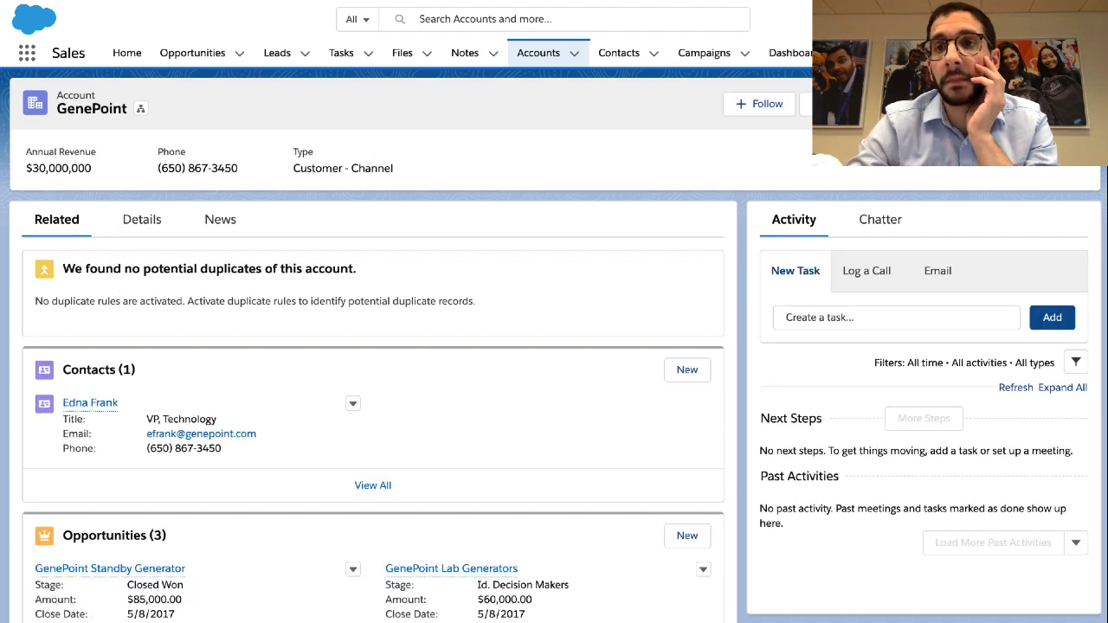
click(1075, 104)
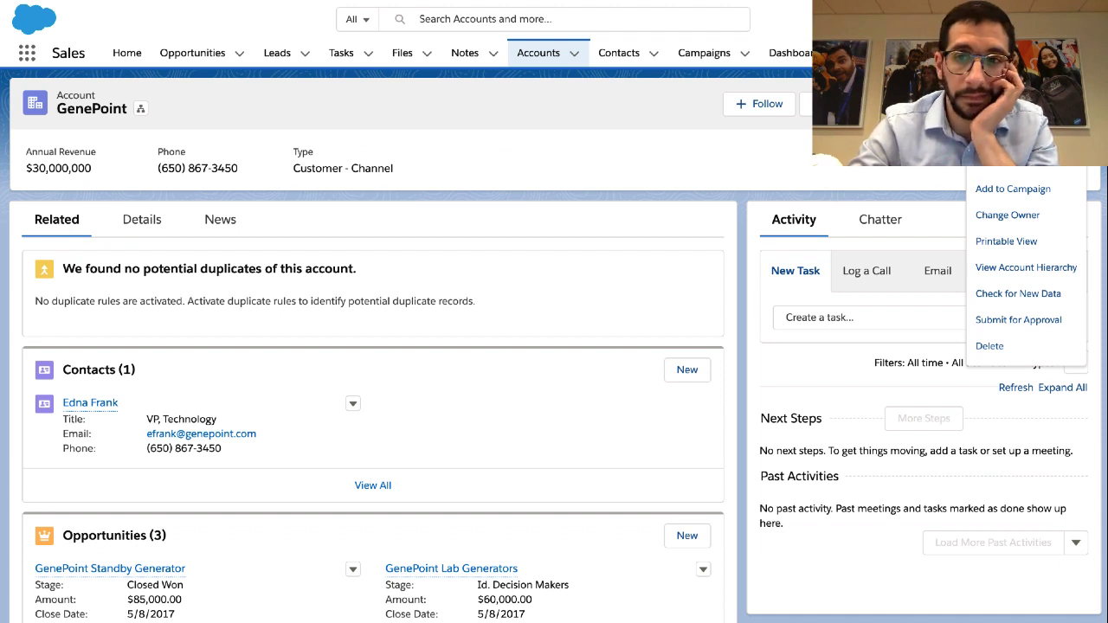
click(1075, 104)
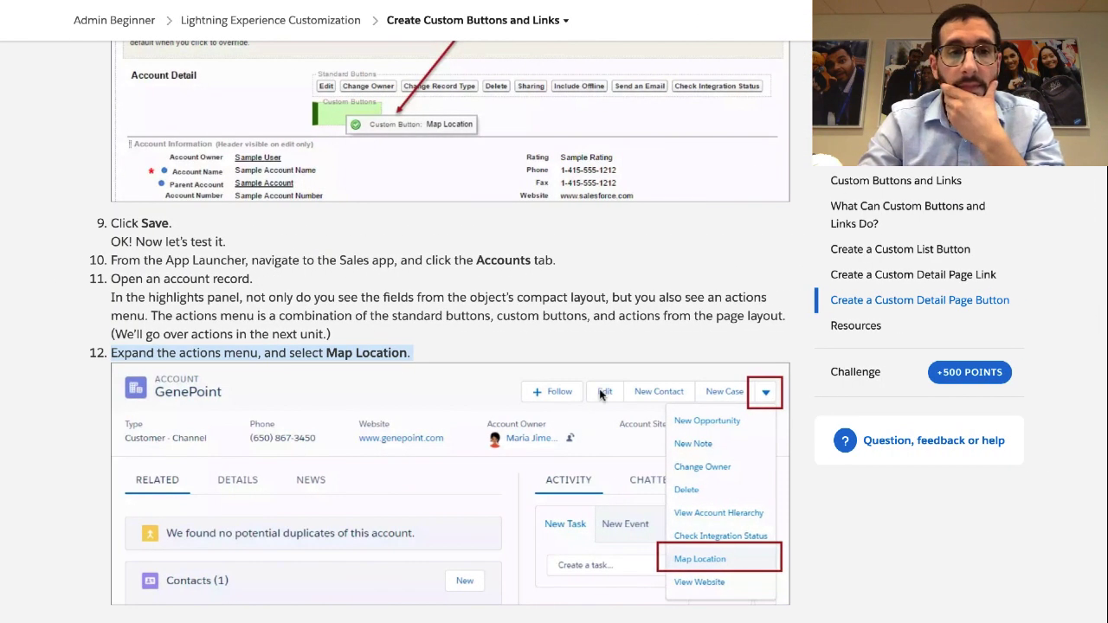
scroll(599, 391, down, 4)
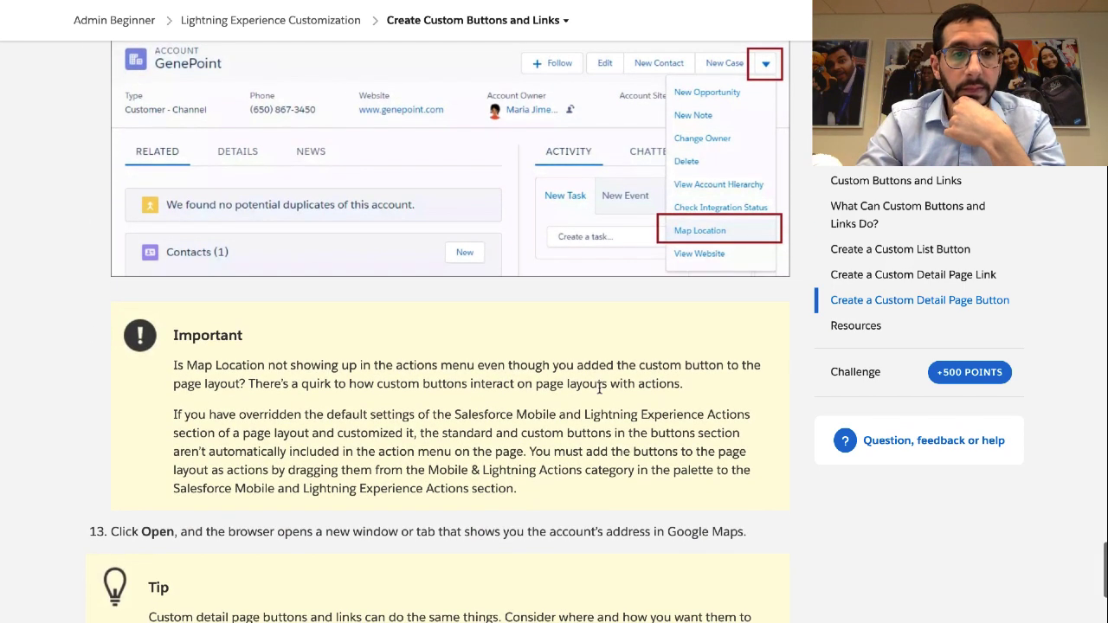
triple_click(425, 377)
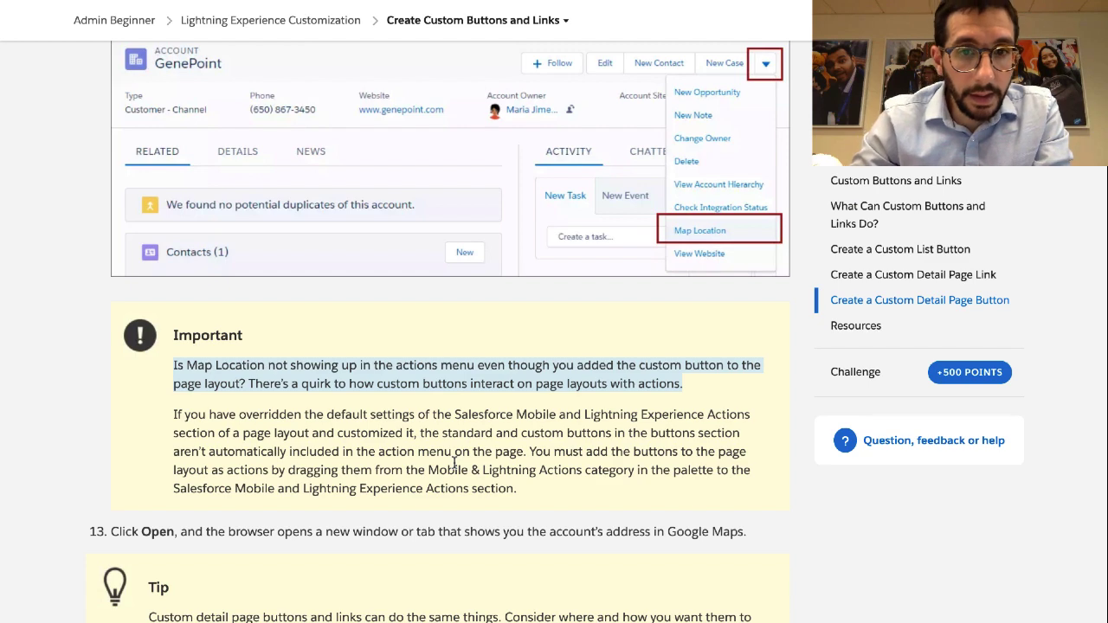
Read the Important note paragraphs explaining custom buttons must be added as Lightning actions
scroll(436, 421, up, 3)
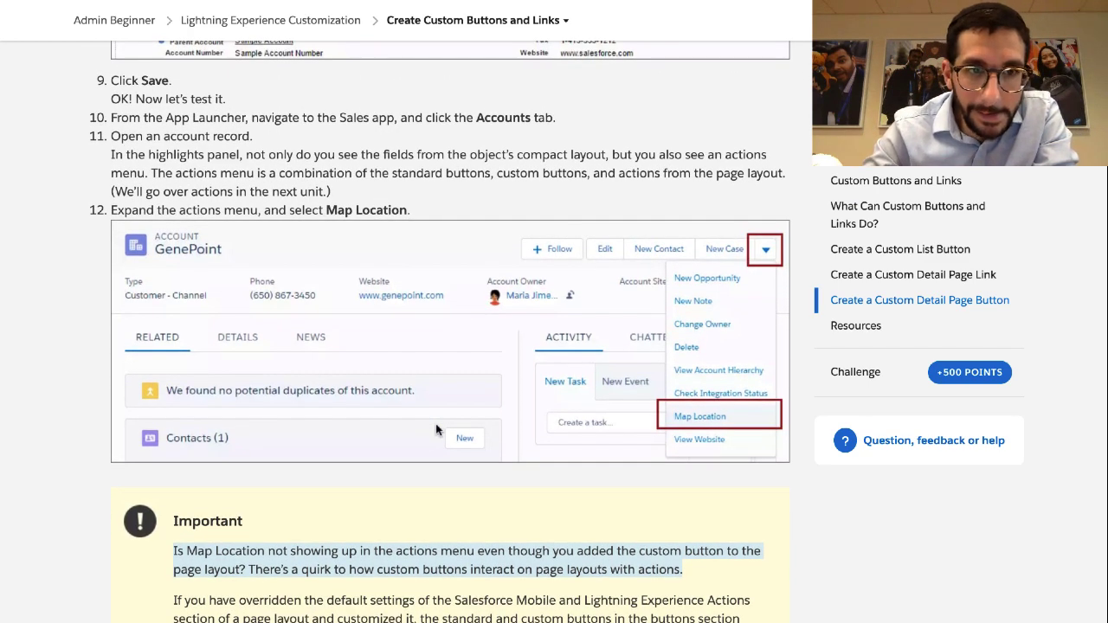
scroll(436, 423, down, 3)
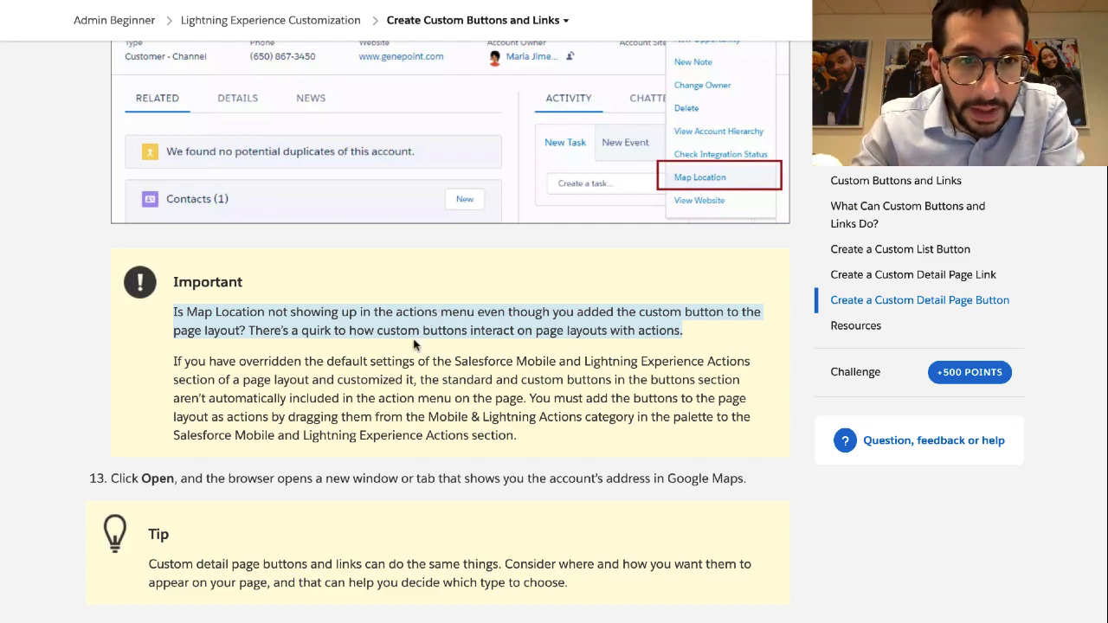
scroll(415, 346, down, 2)
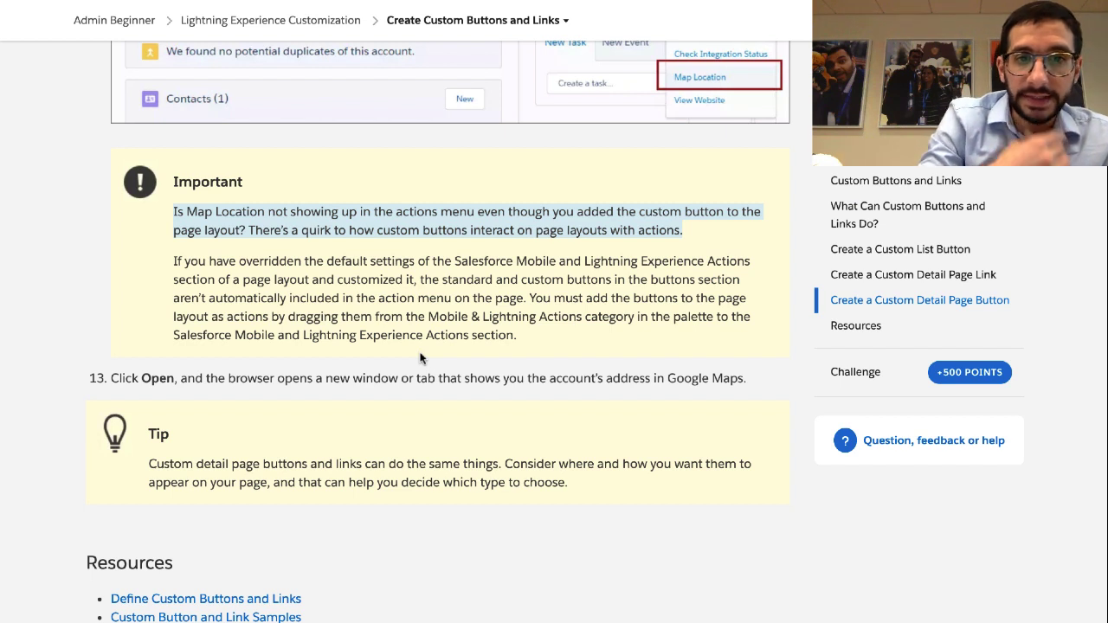
triple_click(439, 262)
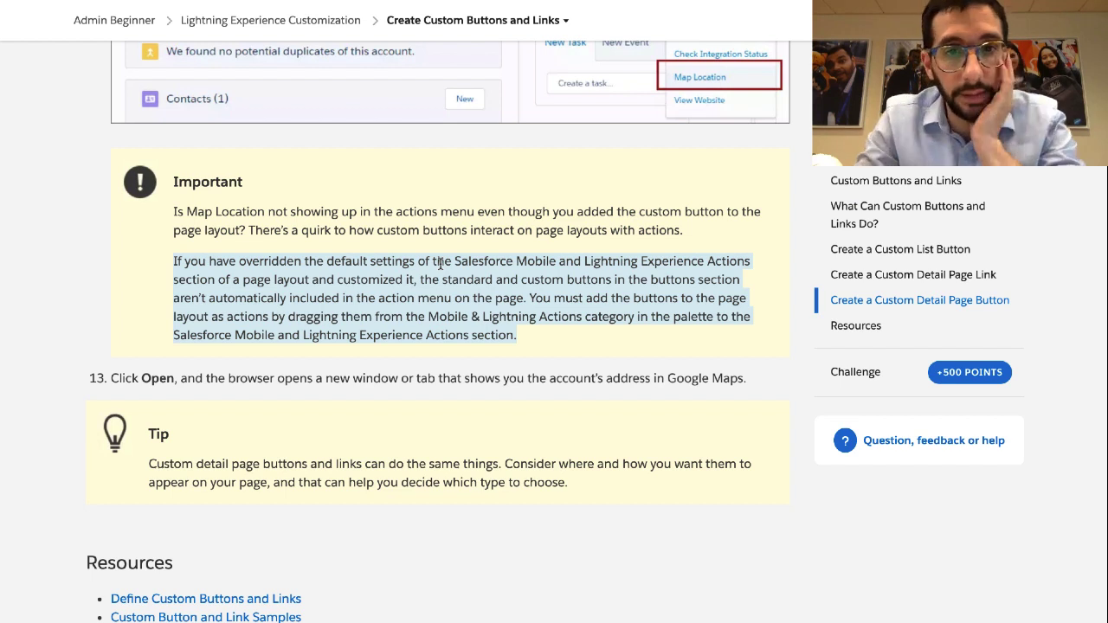
drag(529, 298, 540, 336)
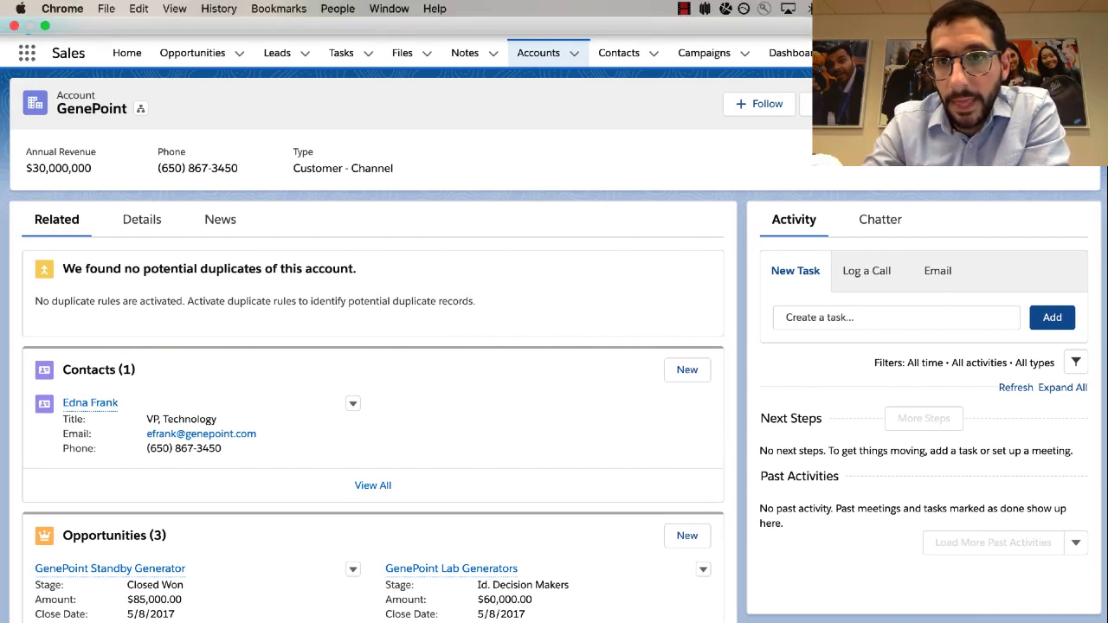
Open the Account Layout editor through Setup > Object Manager > Account > Page Layouts
click(1029, 19)
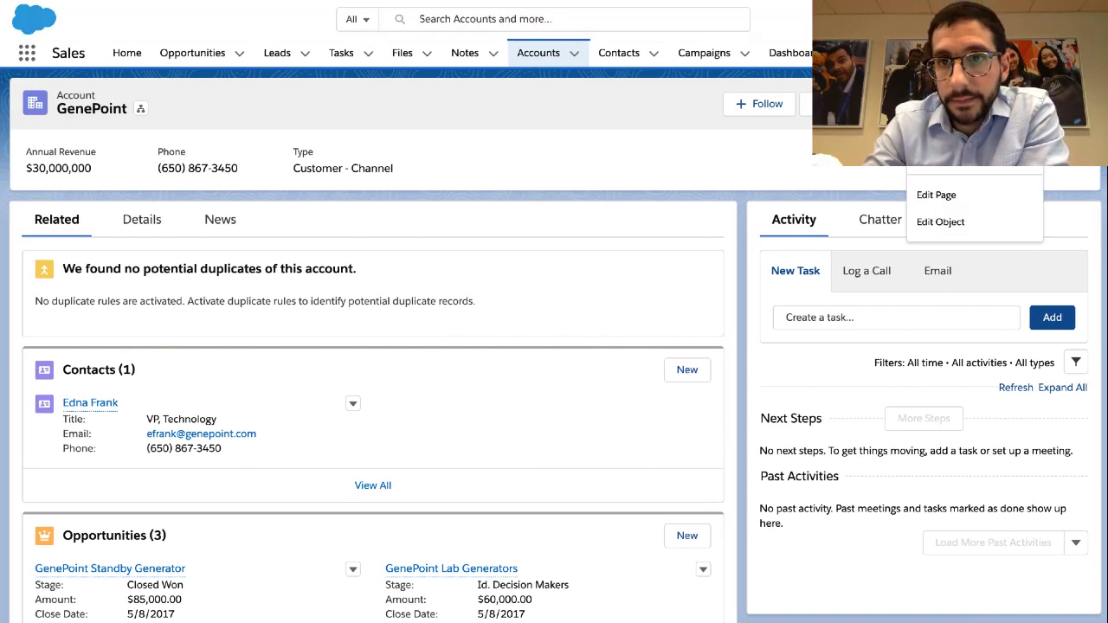
click(952, 71)
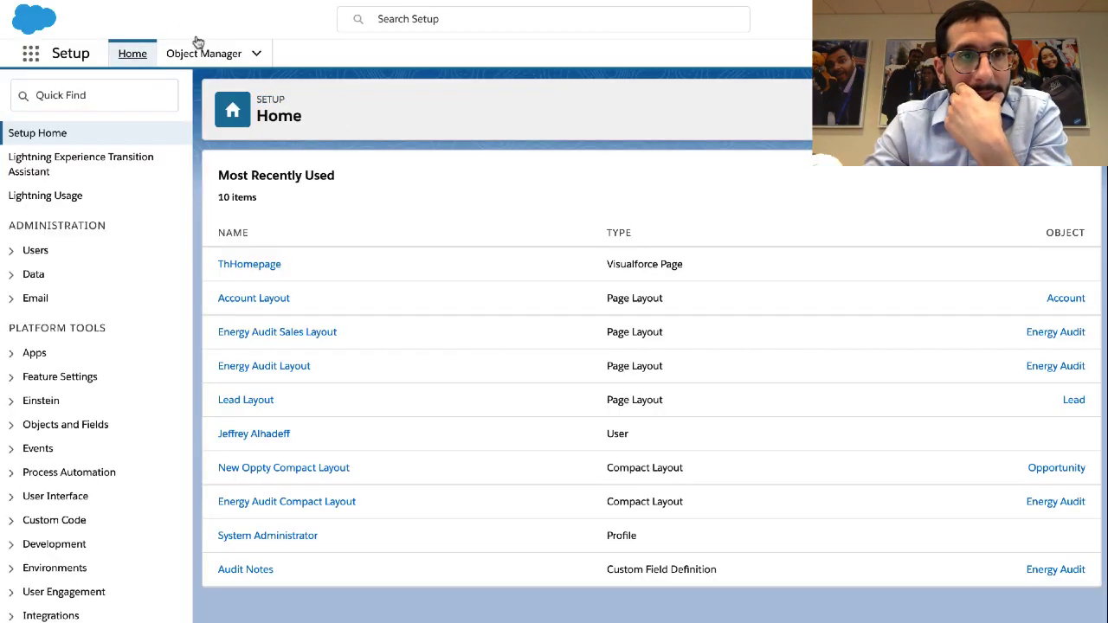
click(202, 54)
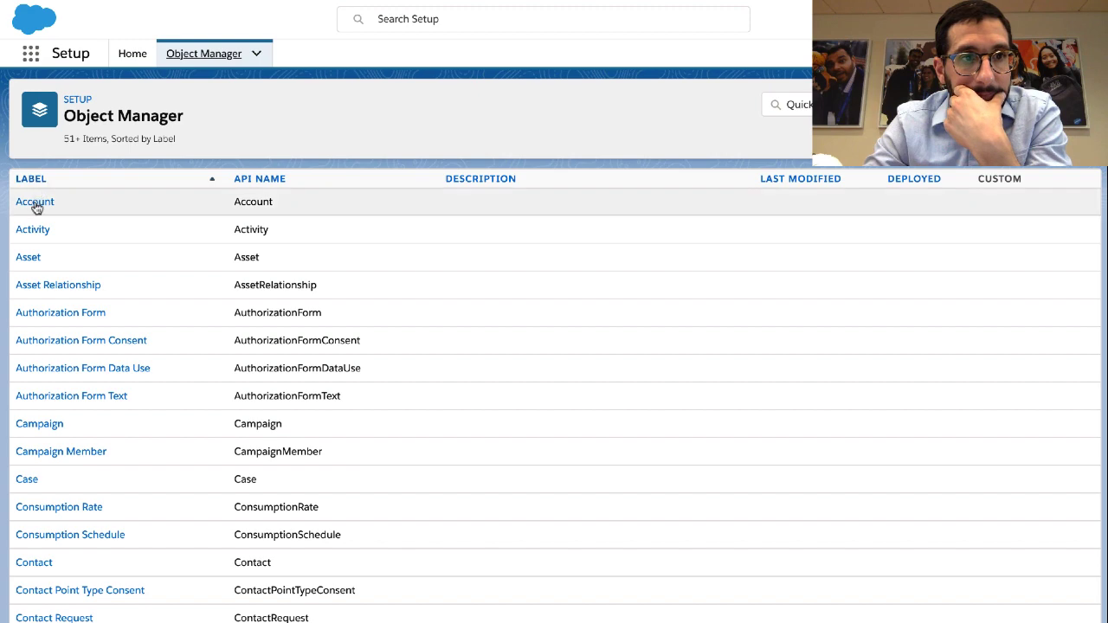
click(36, 205)
click(40, 238)
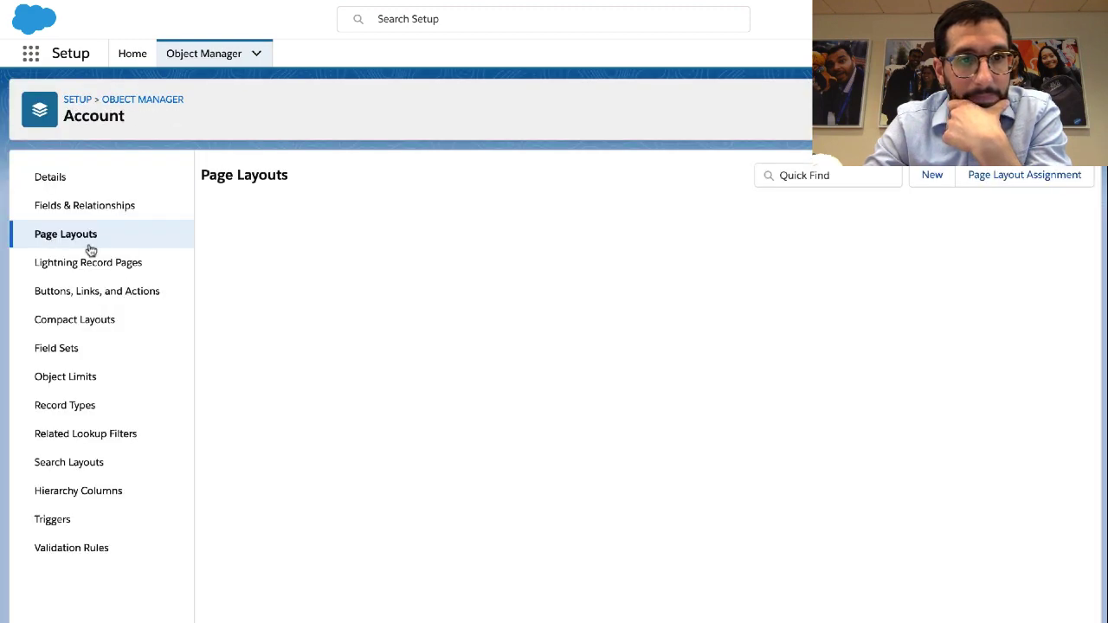
click(262, 359)
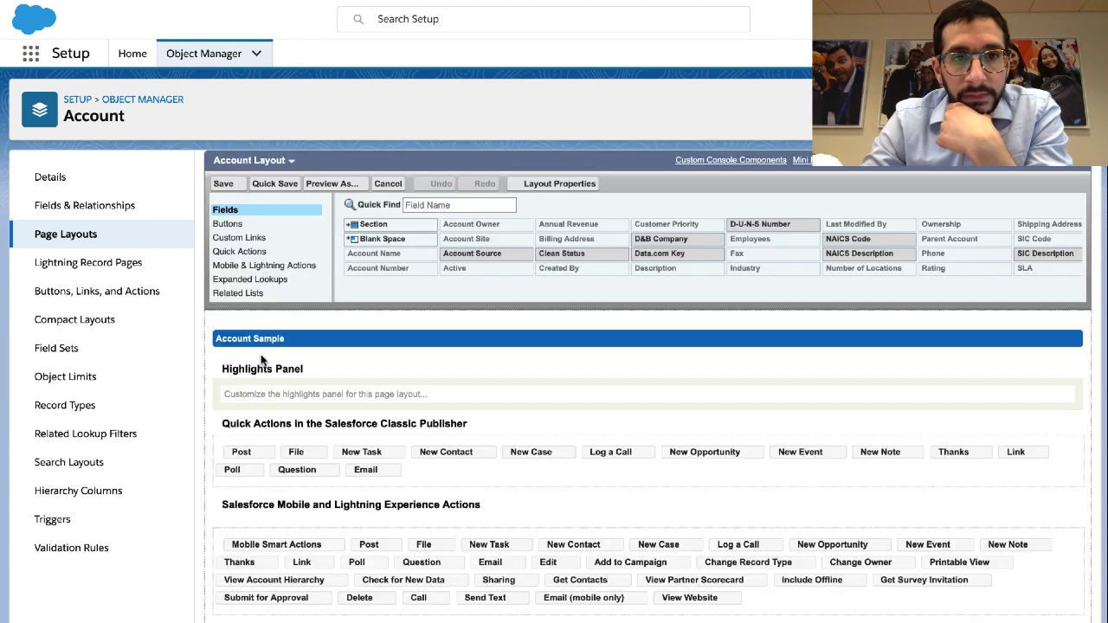
Drag Map Location from Mobile & Lightning Actions into the Lightning Experience Actions section
click(274, 270)
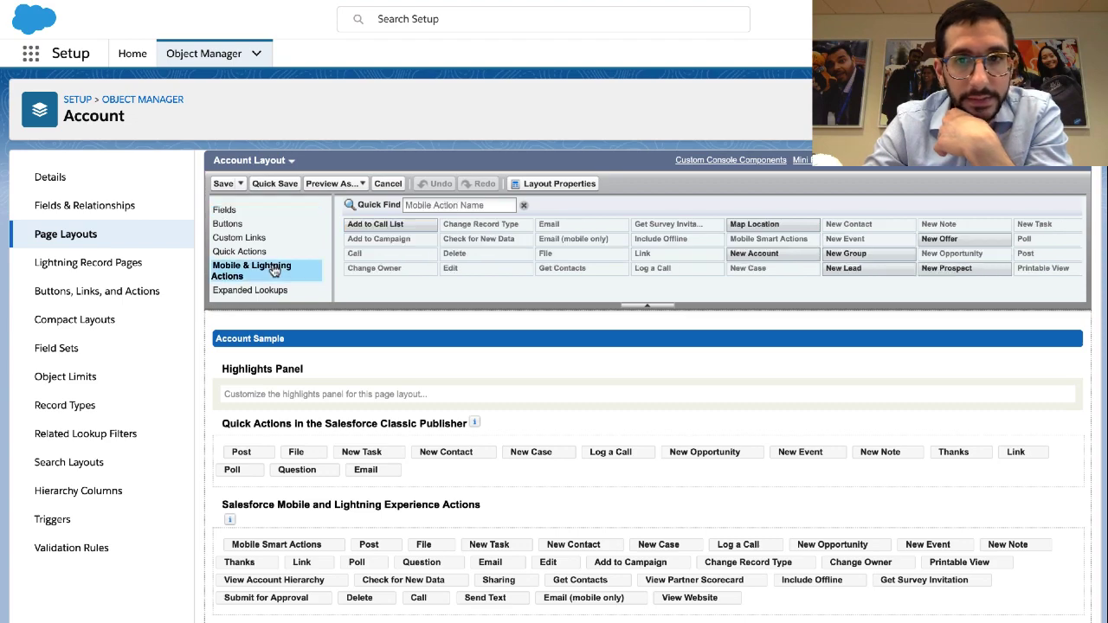
scroll(586, 453, down, 2)
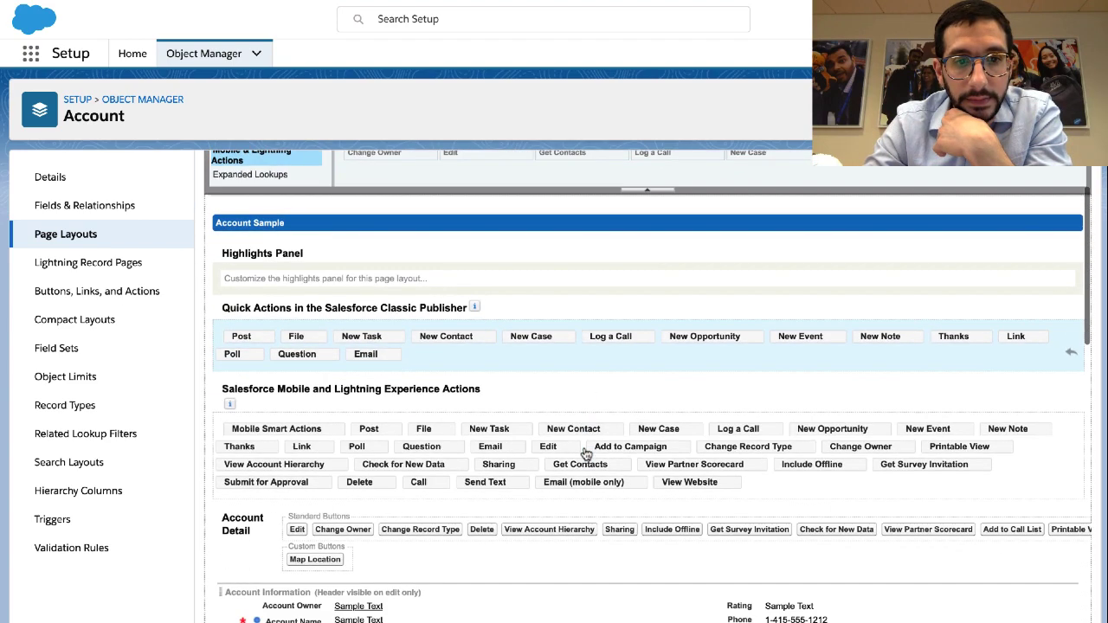
scroll(586, 452, up, 2)
scroll(586, 453, down, 3)
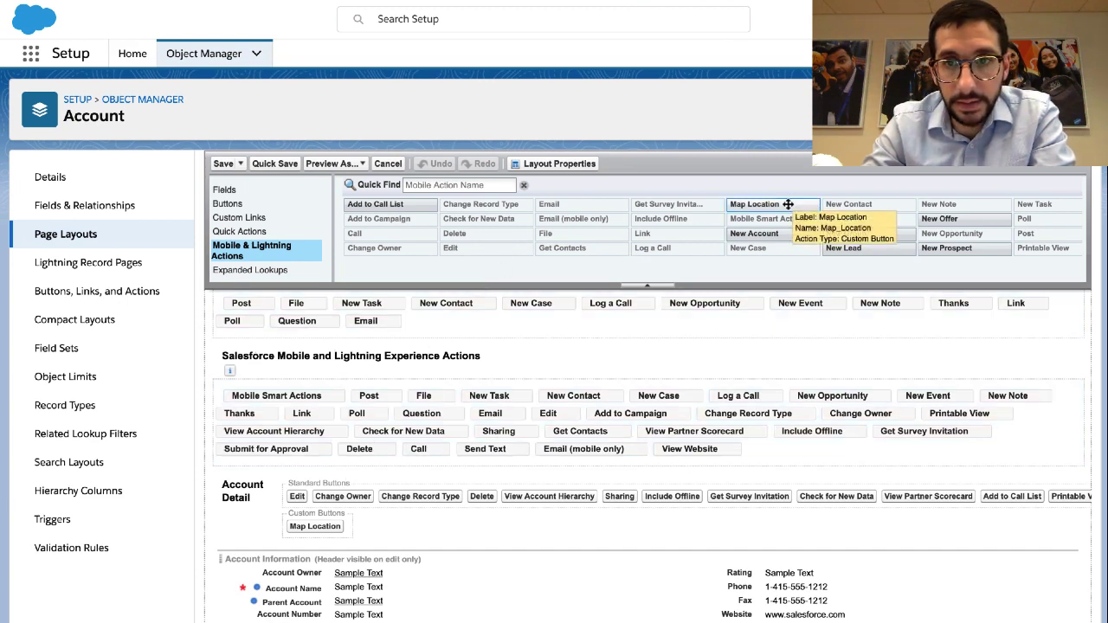
drag(787, 204, 766, 456)
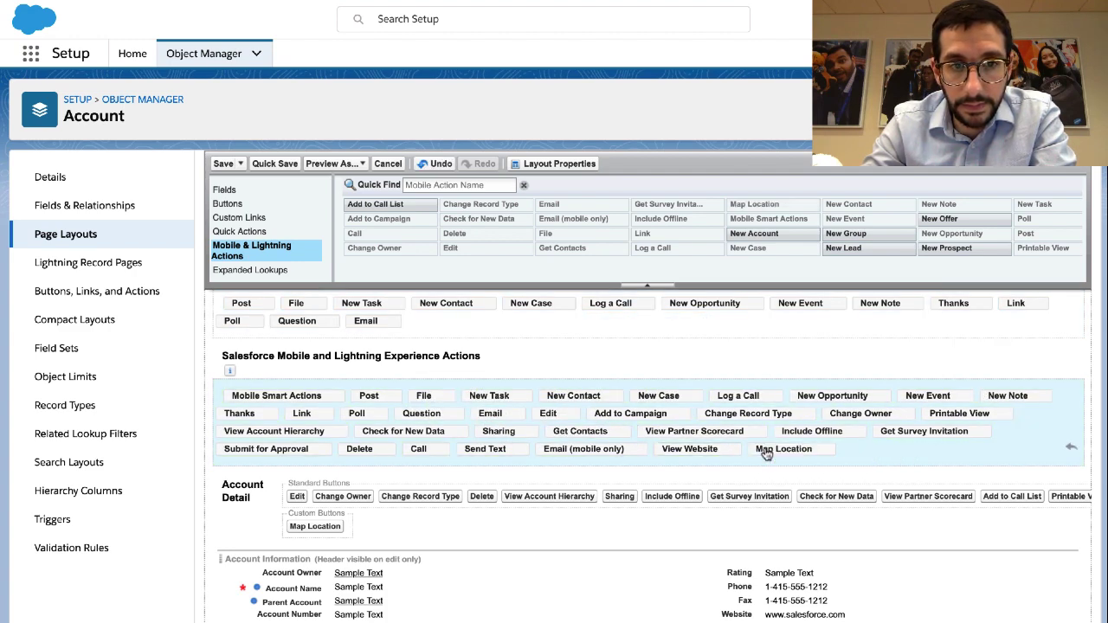
key(ctrl+Right)
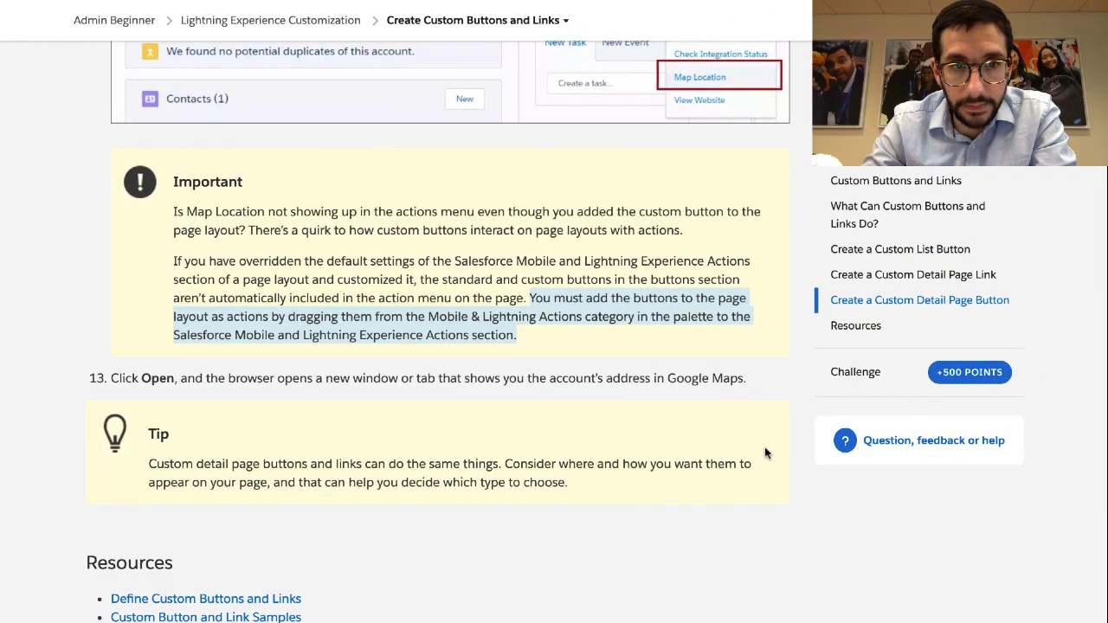
Save the Account Layout with Map Location as a Lightning action
scroll(764, 448, down, 2)
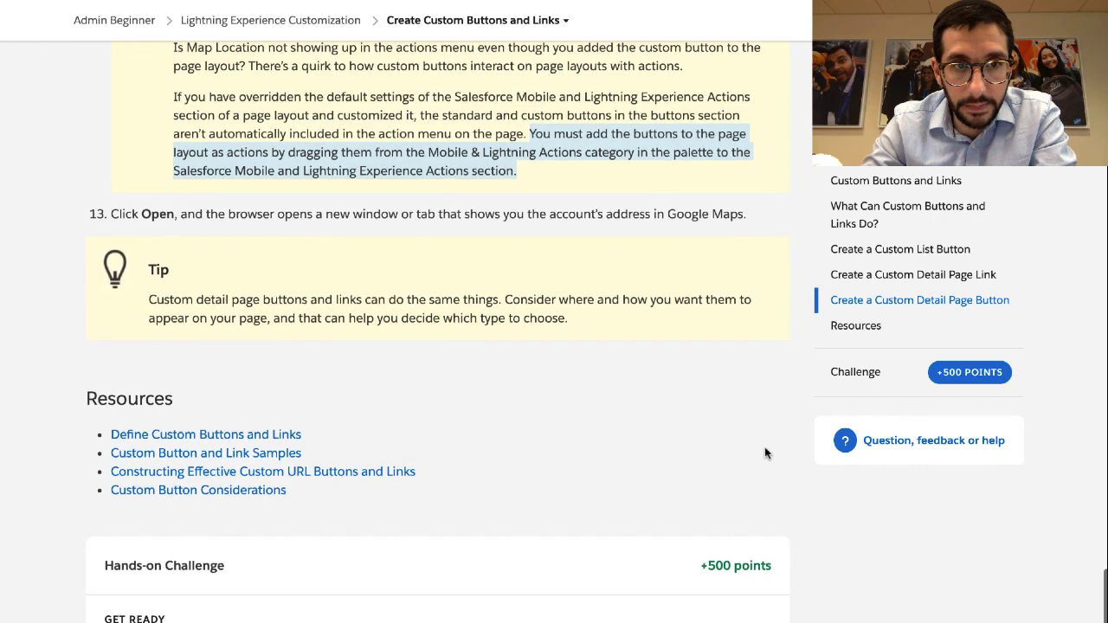
key(ctrl+Left)
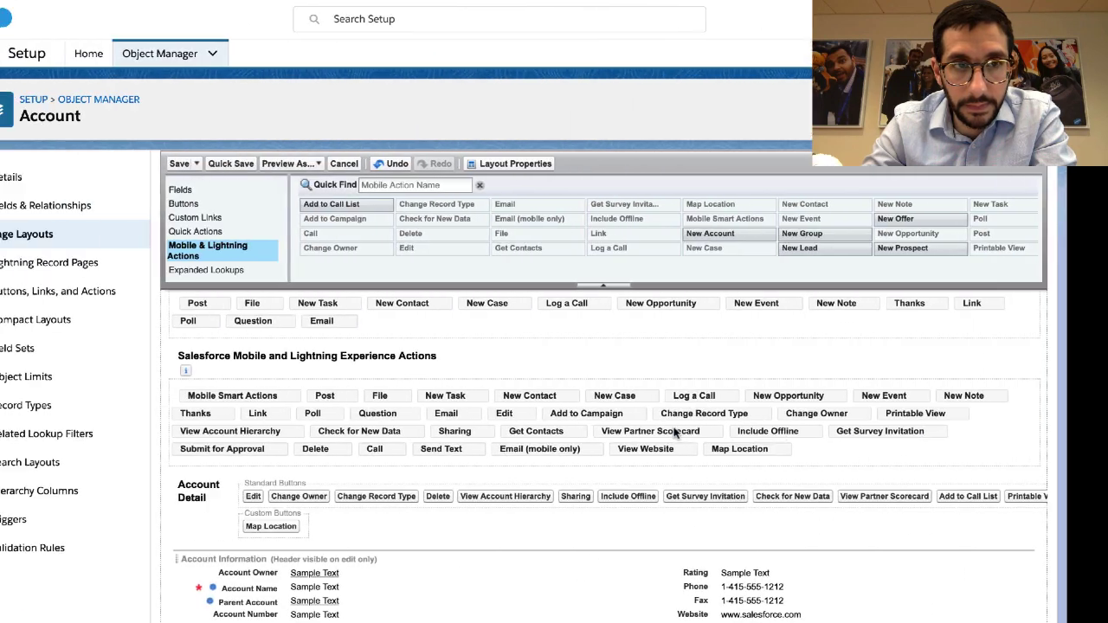
click(227, 164)
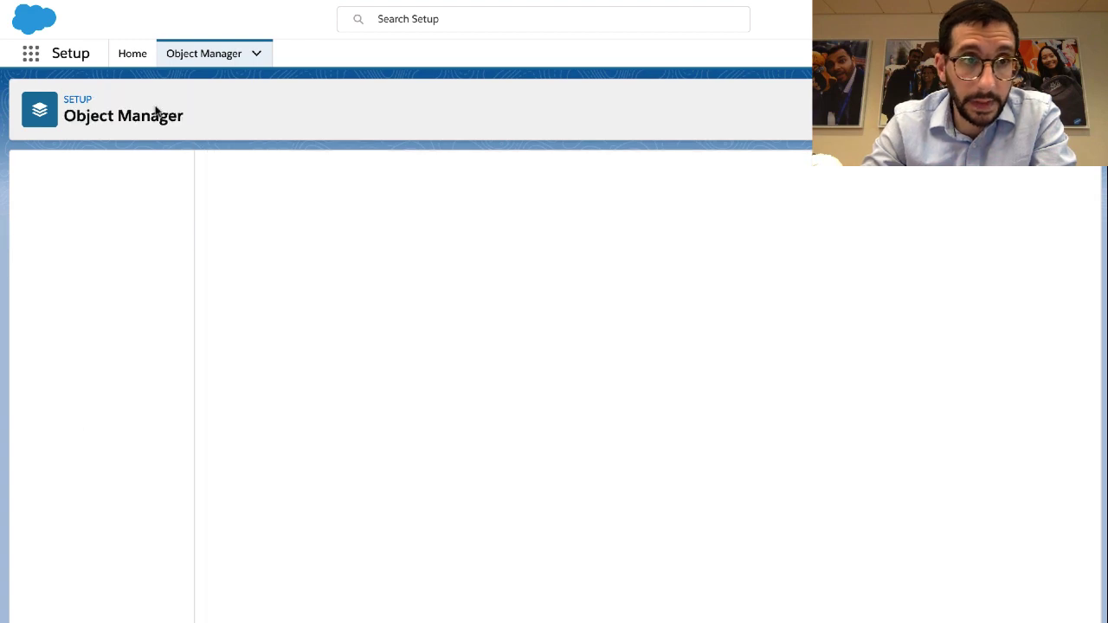
Run Map Location on the GenePoint account in Sales to open its address in Google Maps
click(30, 53)
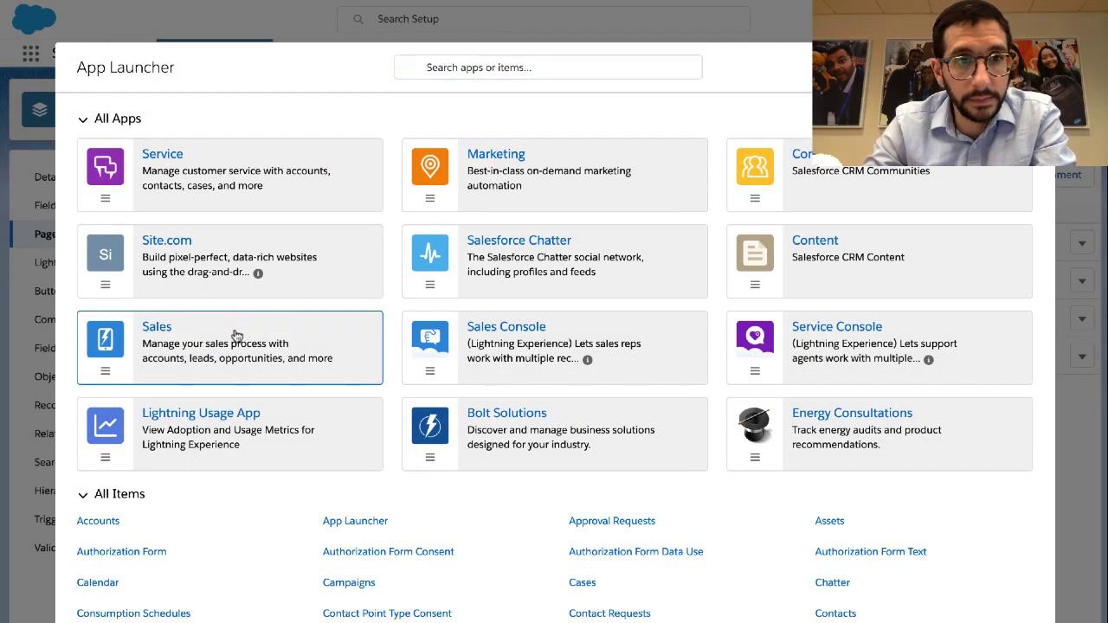
click(236, 336)
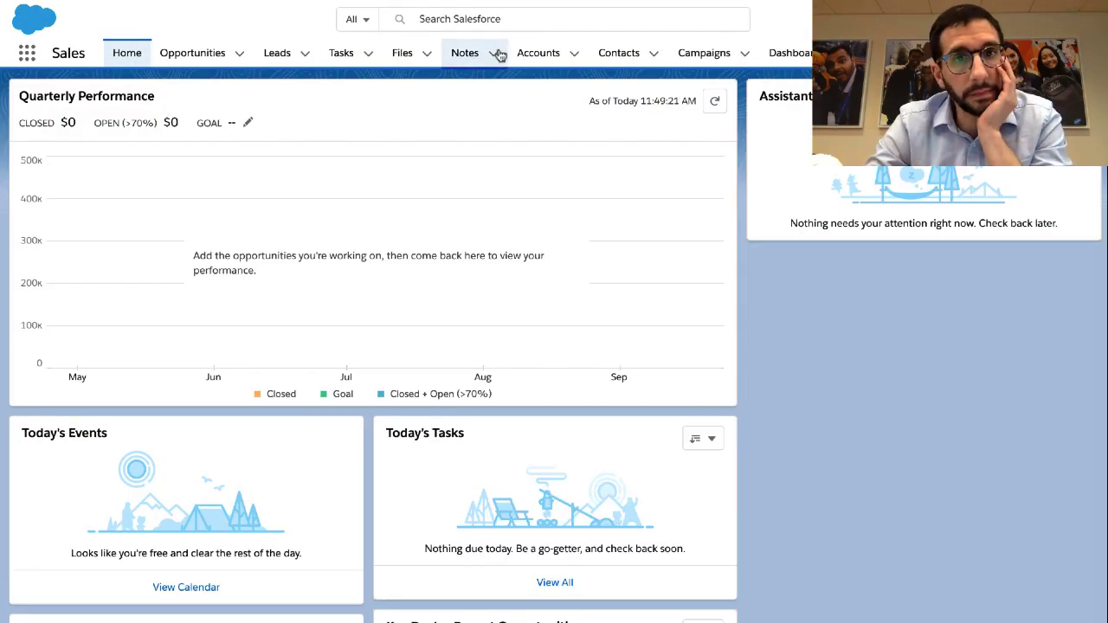
click(540, 55)
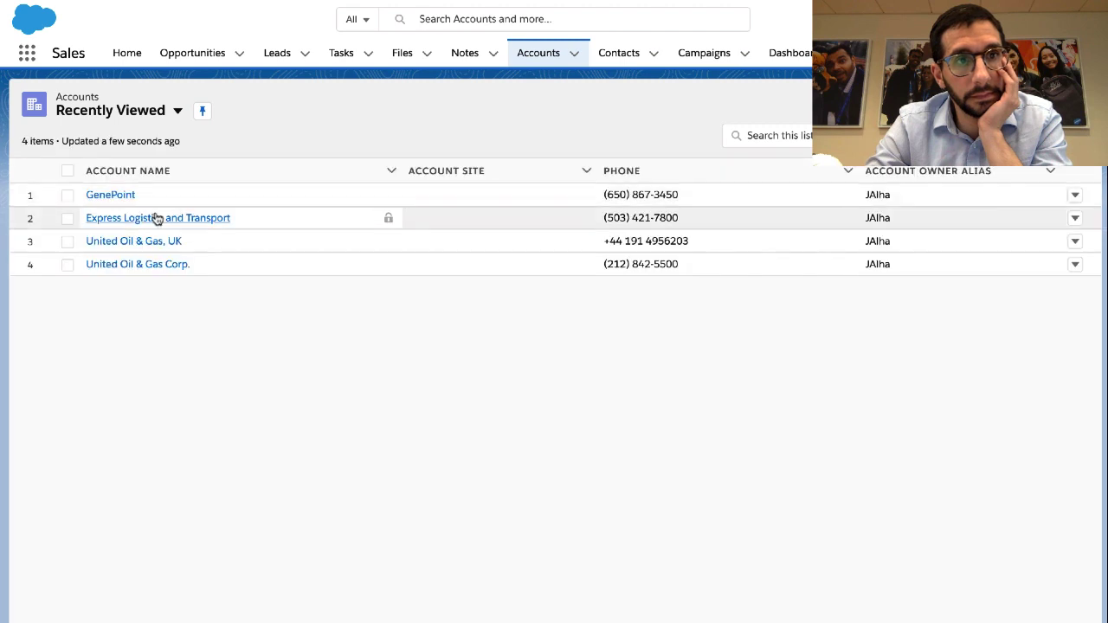
click(110, 196)
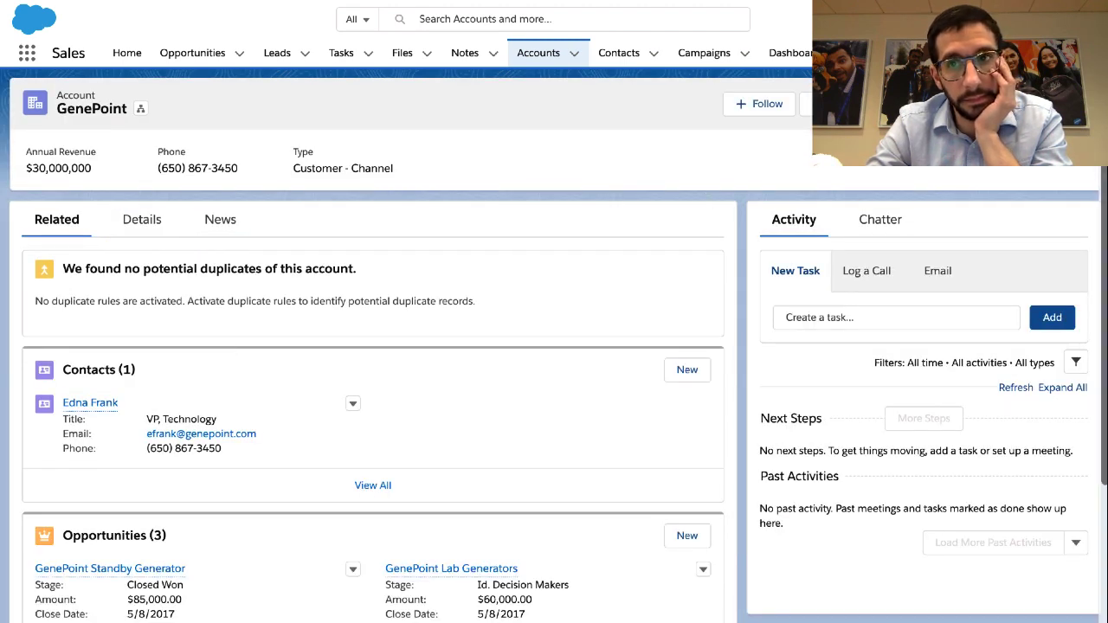
click(1076, 103)
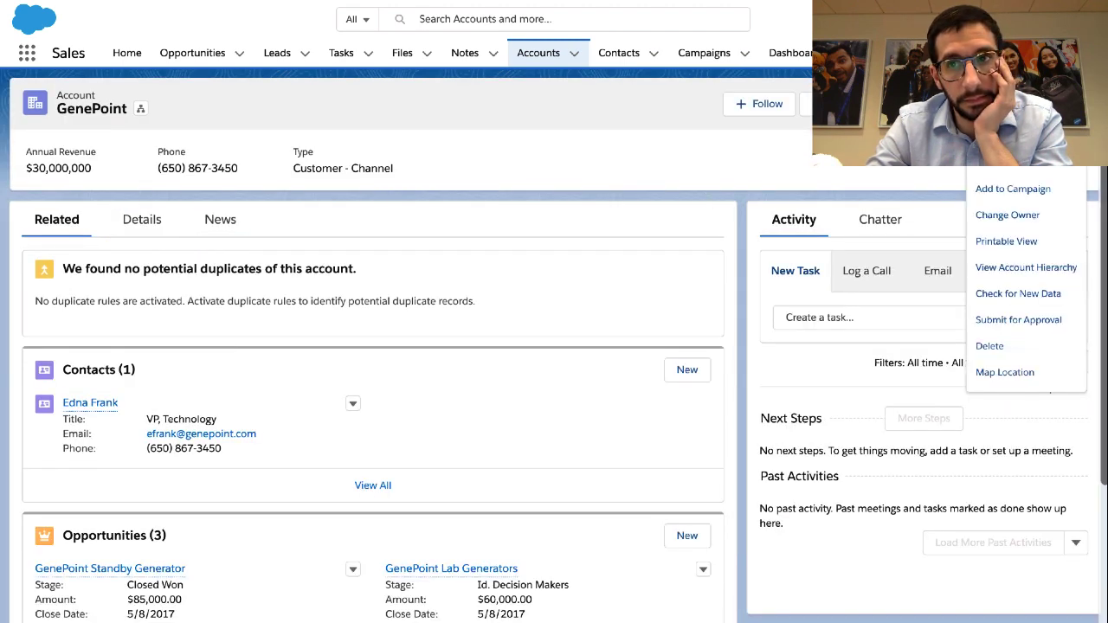
click(1018, 372)
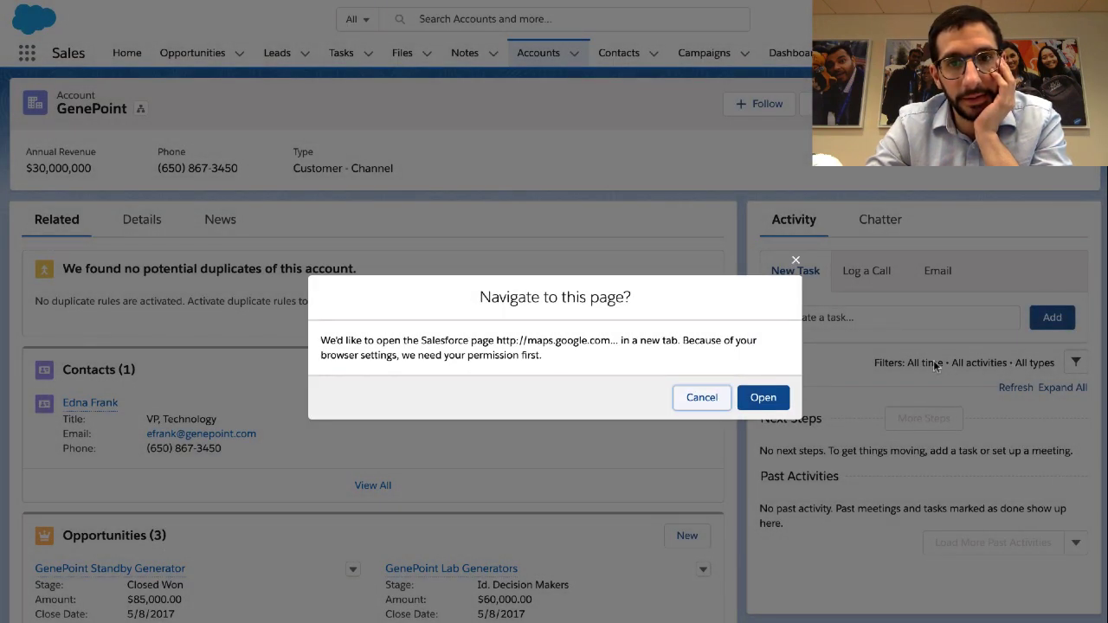
click(767, 400)
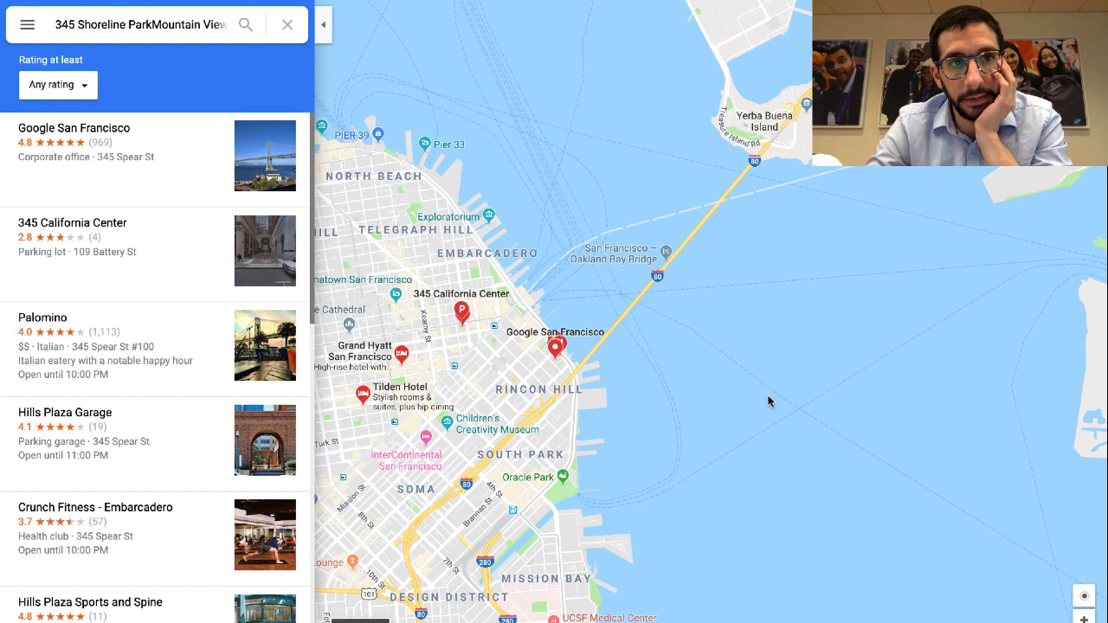
key(ctrl+Right)
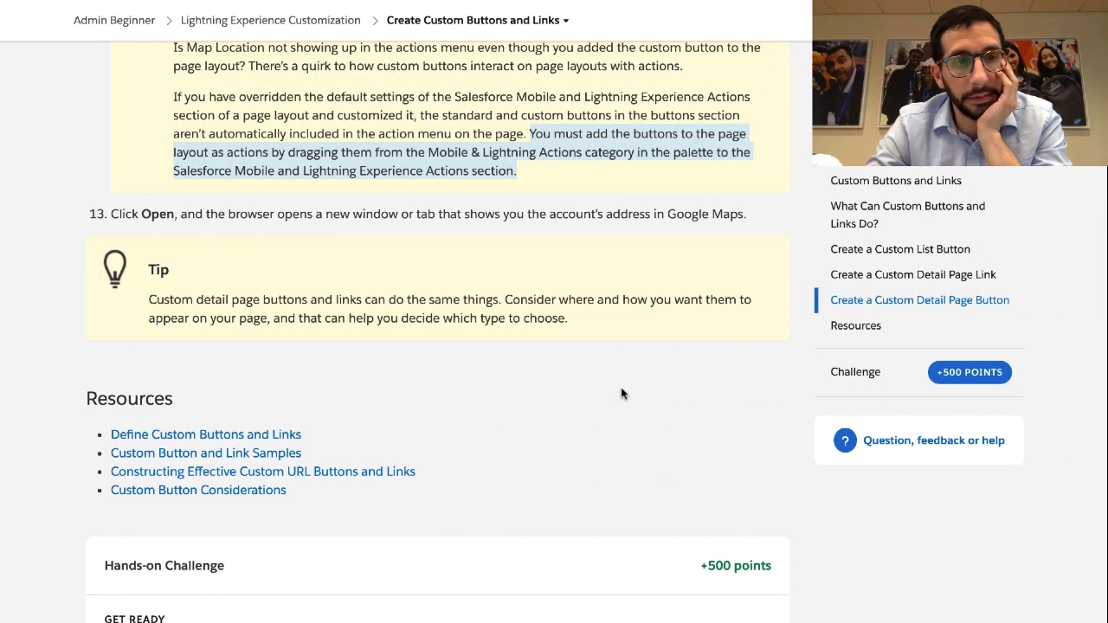
Select the Tip paragraph and scroll down to the Google Info Hands-on Challenge
triple_click(450, 305)
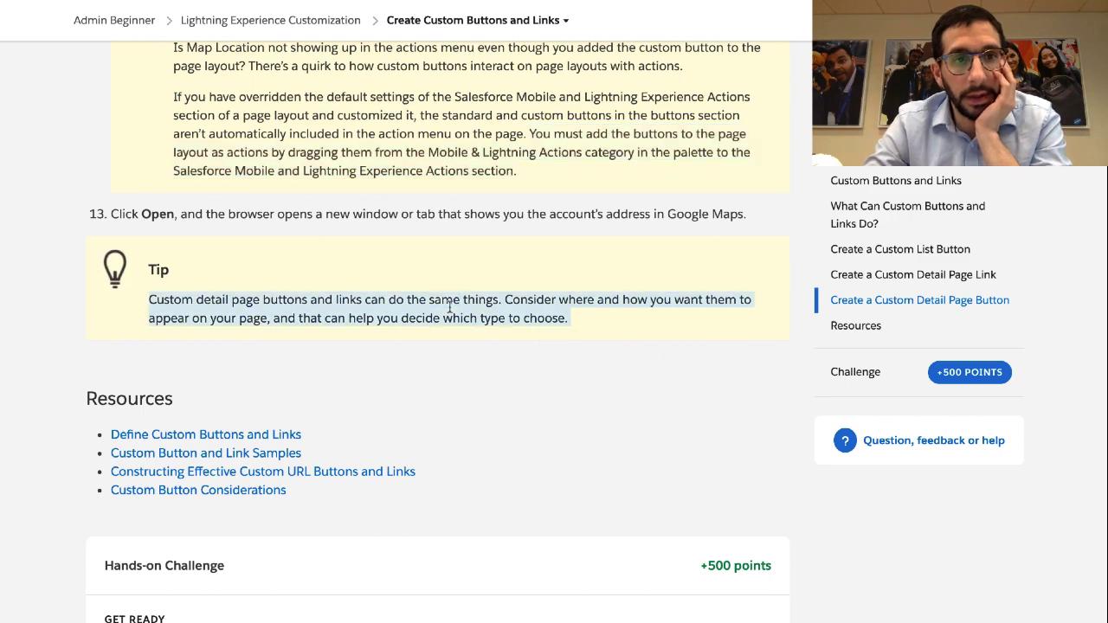
scroll(449, 307, down, 2)
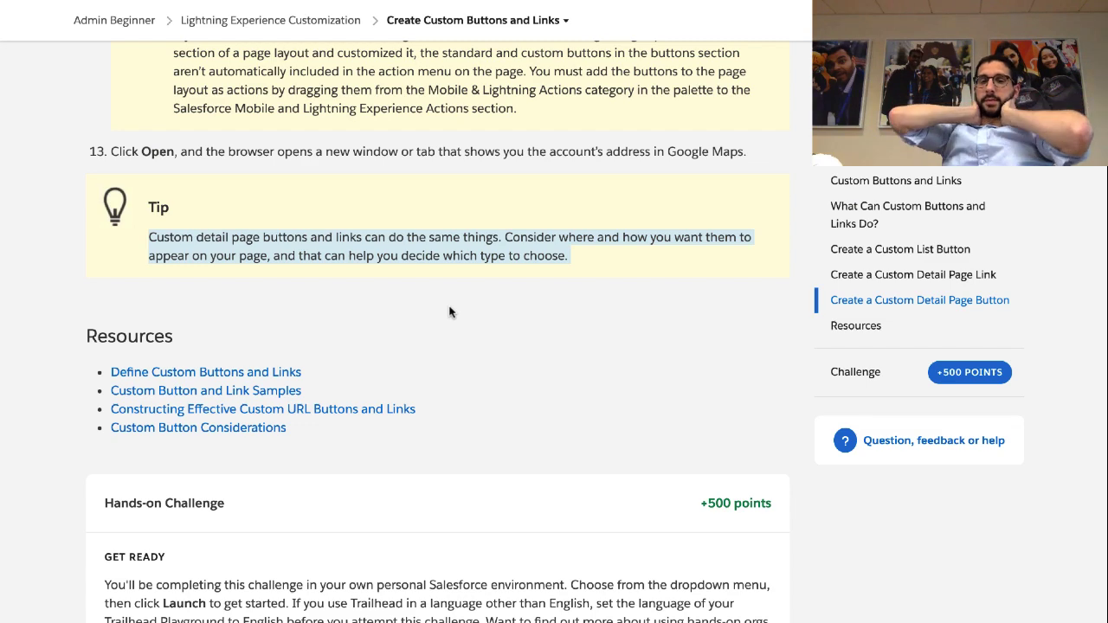
scroll(450, 312, down, 5)
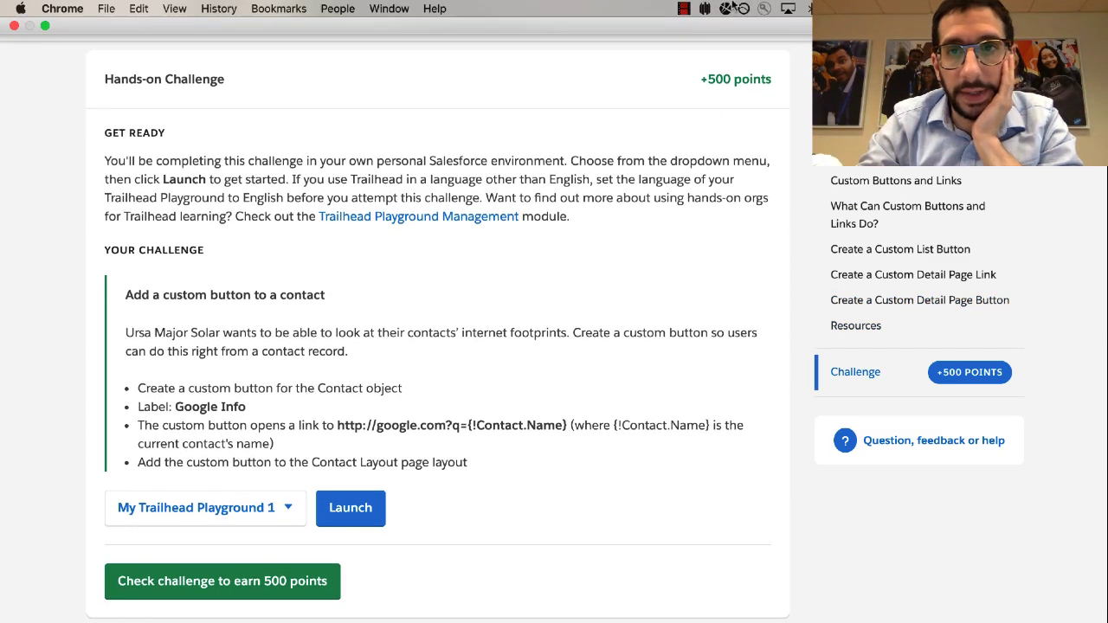
click(685, 8)
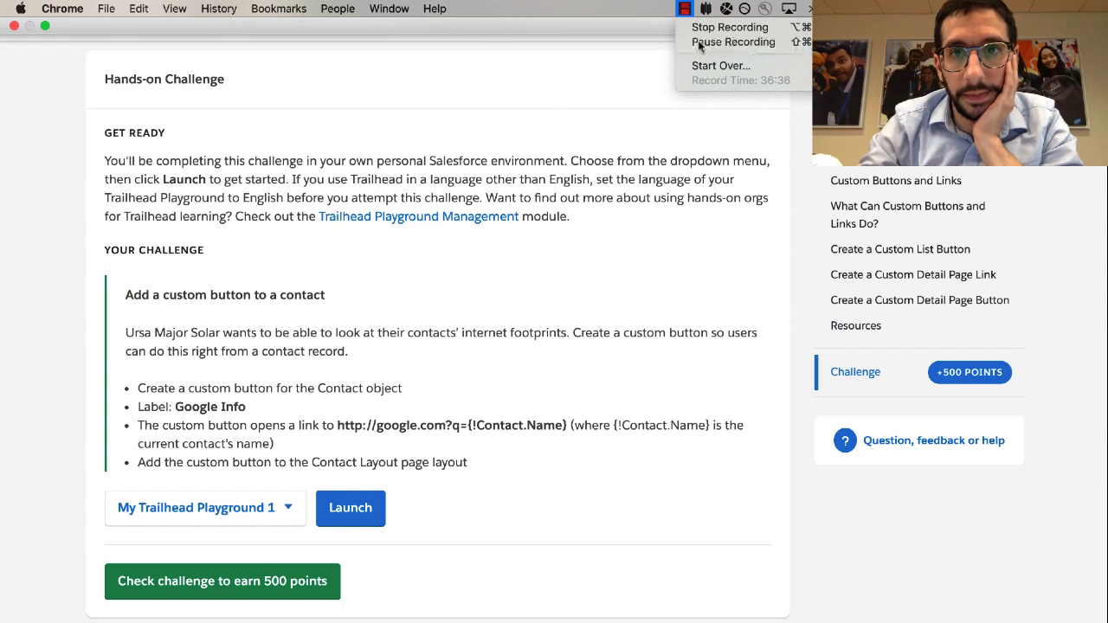
click(698, 42)
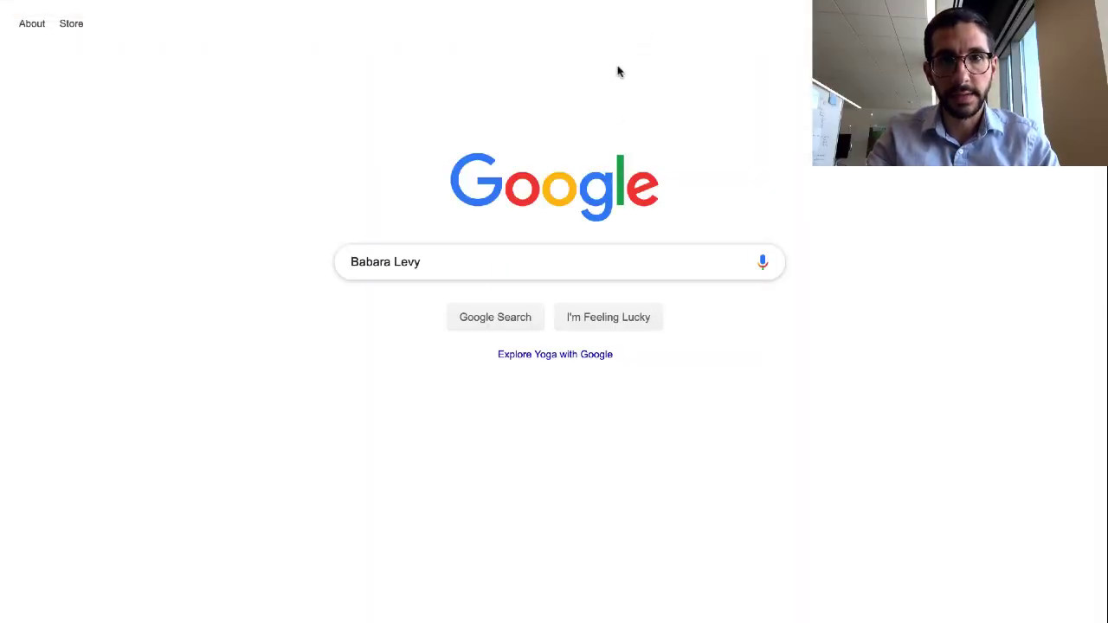
Switch from the Google Search desktop back to the Trailhead challenge window
mouse_move(576, 3)
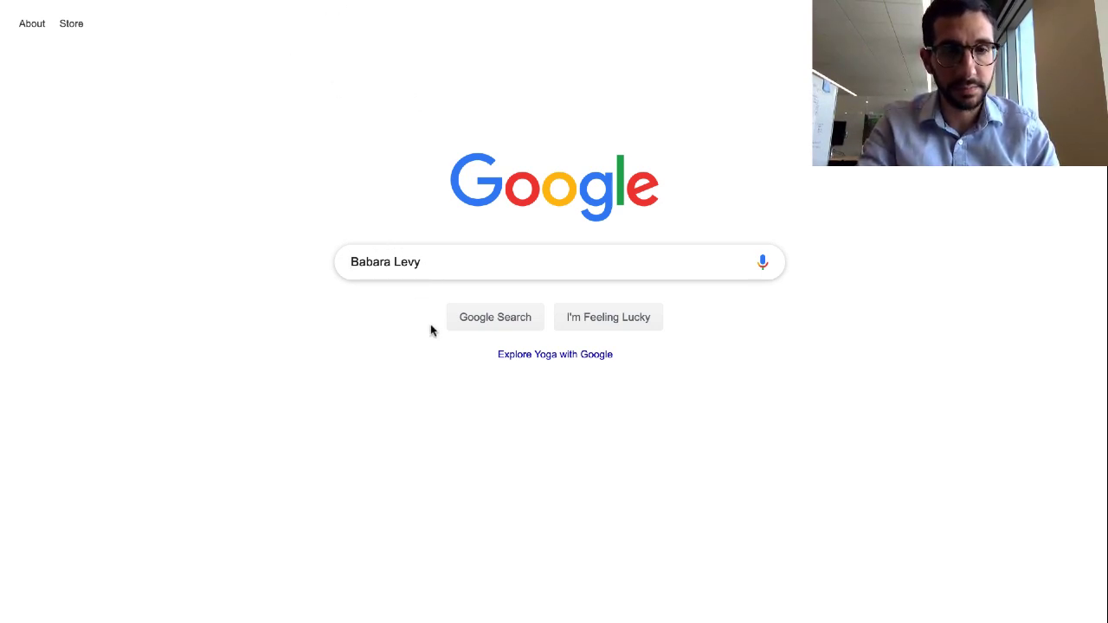
key(ctrl+Right)
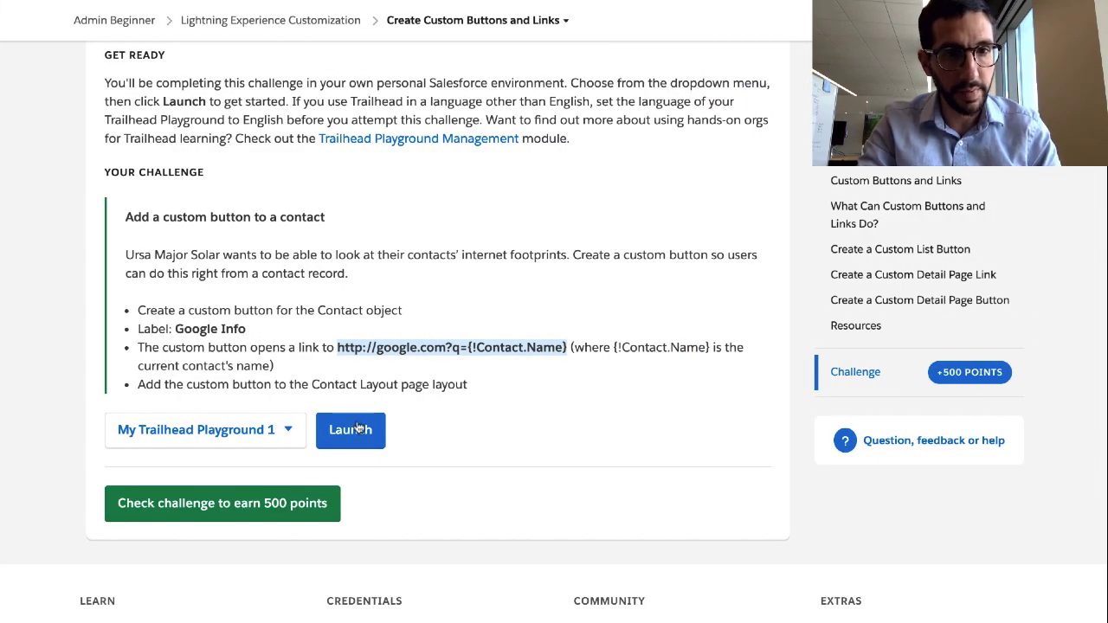
Submit the Google Info challenge for 500 points to be verified
click(301, 506)
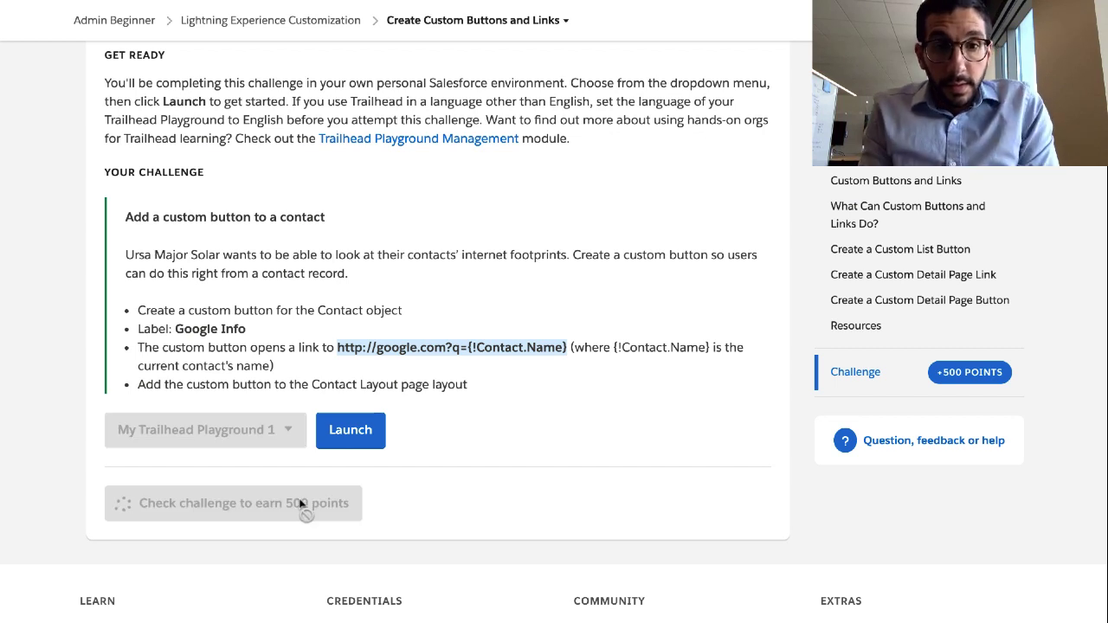